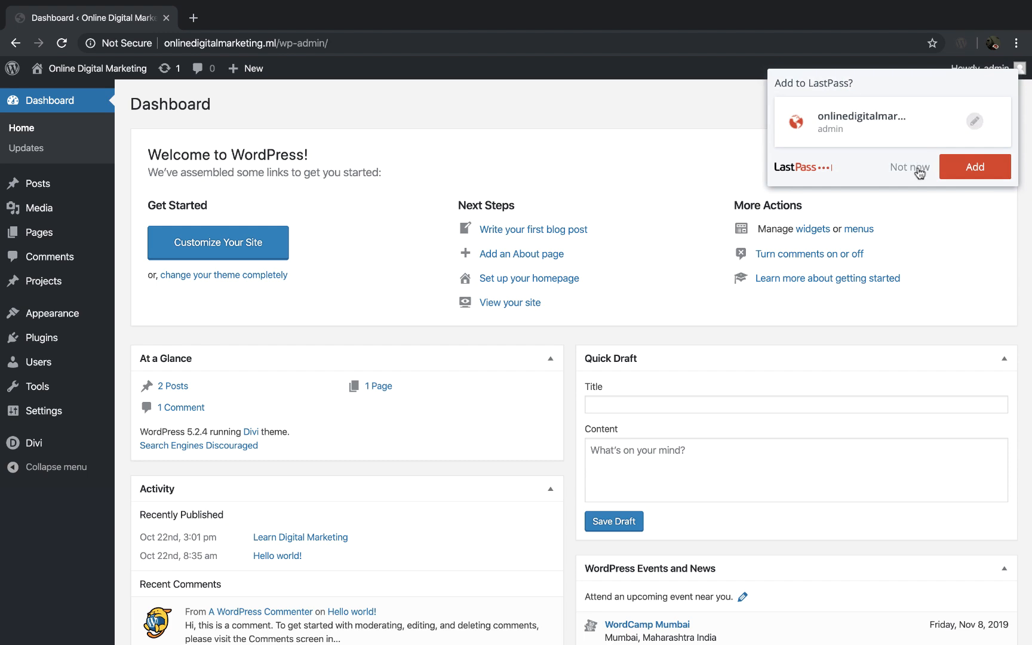
Step: Decline saving the login in LastPass, switch to the blank Word document and list Home Page, About Us Page and Services Page on separate lines
{"action": "left_click", "coordinate": [914, 168]}
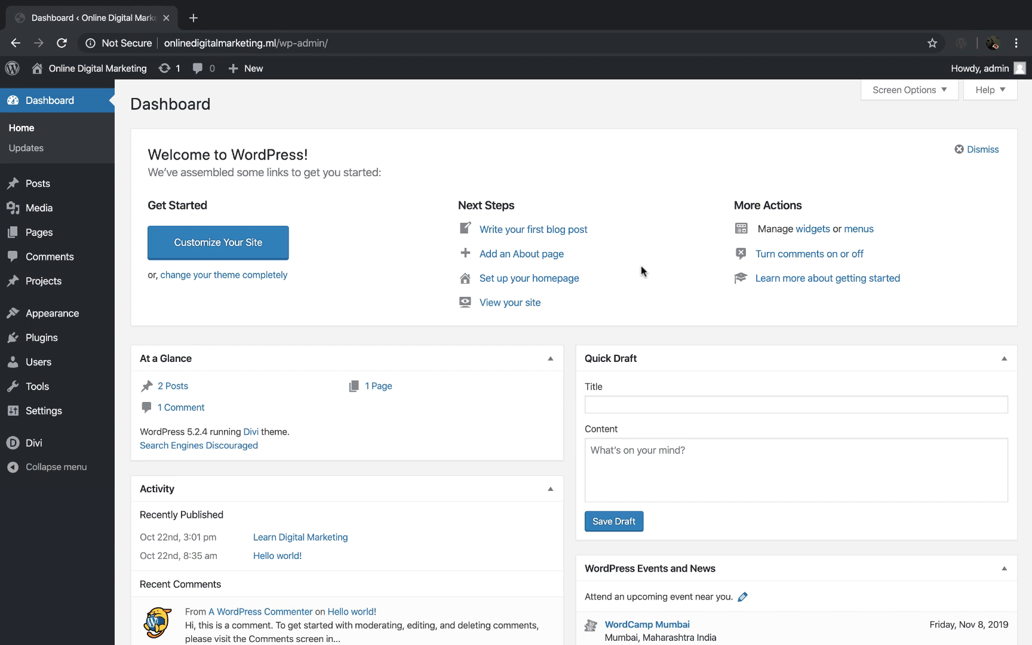
{"action": "key", "text": "ctrl+Left"}
{"action": "type", "text": "Home Page"}
{"action": "key", "text": "Return"}
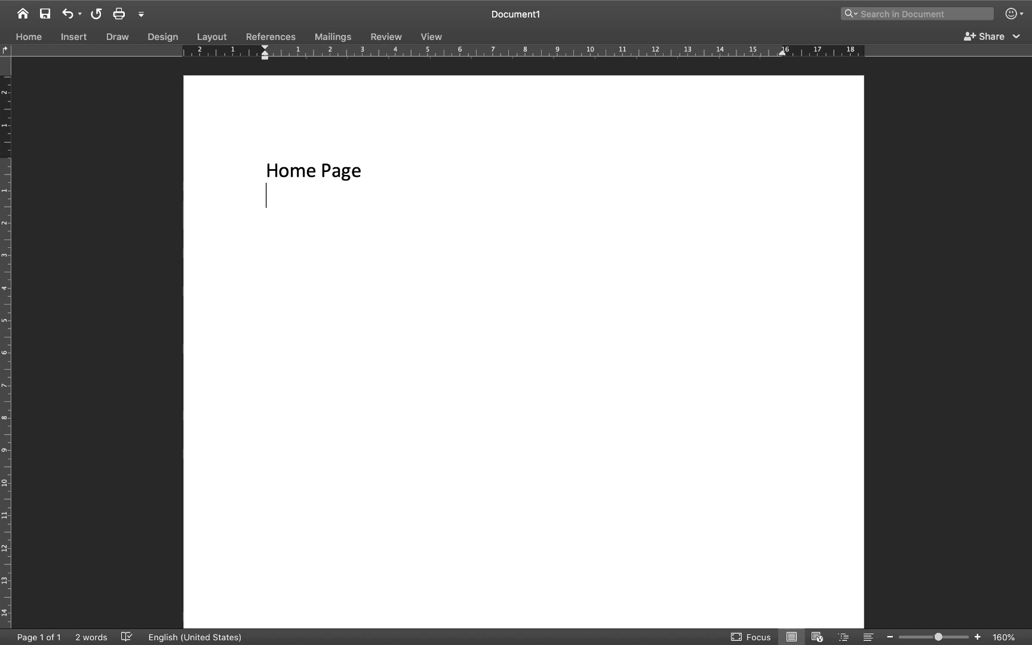
{"action": "type", "text": "About Us Page"}
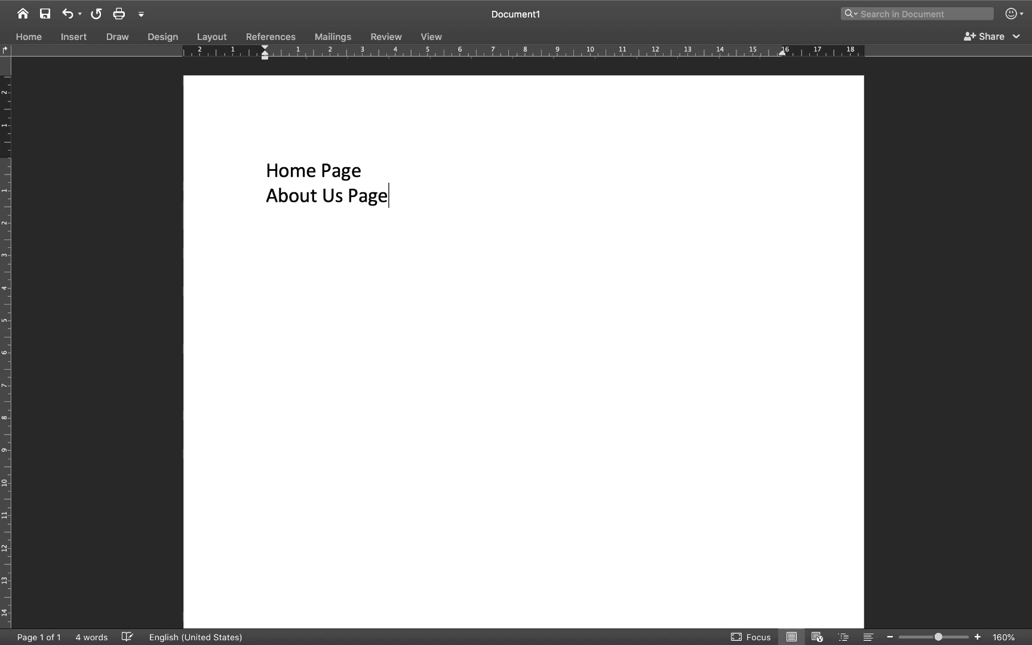
{"action": "key", "text": "Return"}
{"action": "type", "text": "Services Page"}
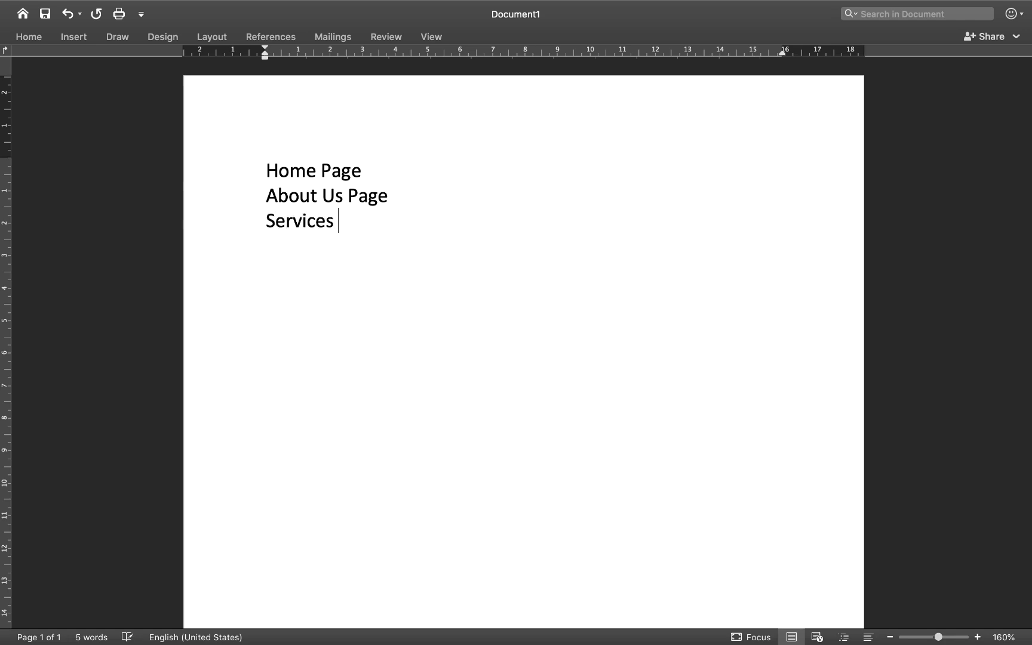
{"action": "key", "text": "Return"}
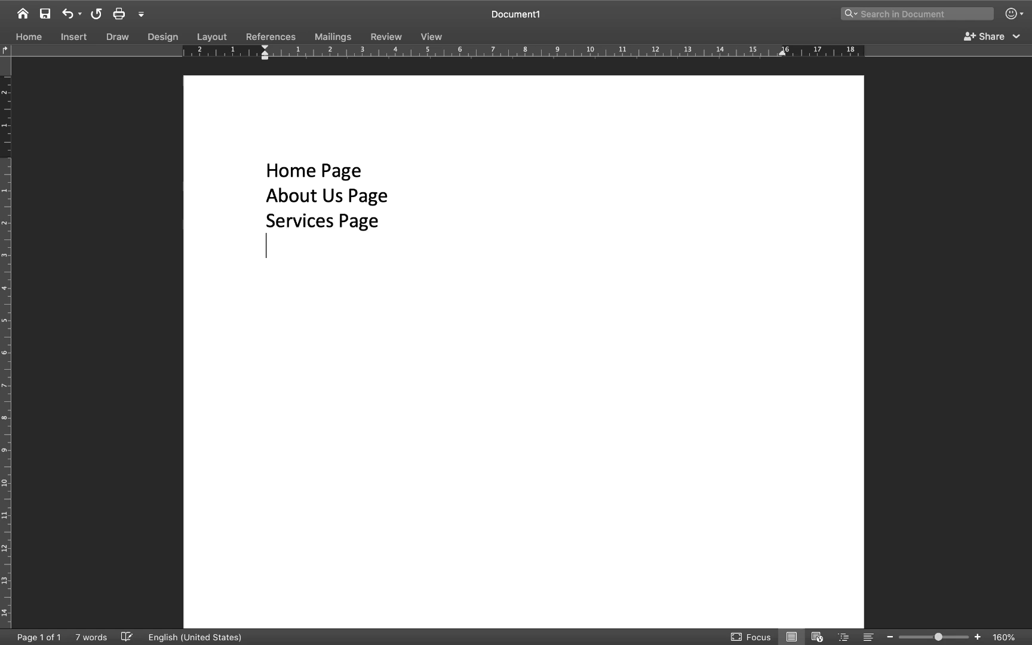
Step: Start an indented dashed sublist under Services Page with SEO Services as its first item
{"action": "key", "text": "Tab"}
{"action": "type", "text": "-"}
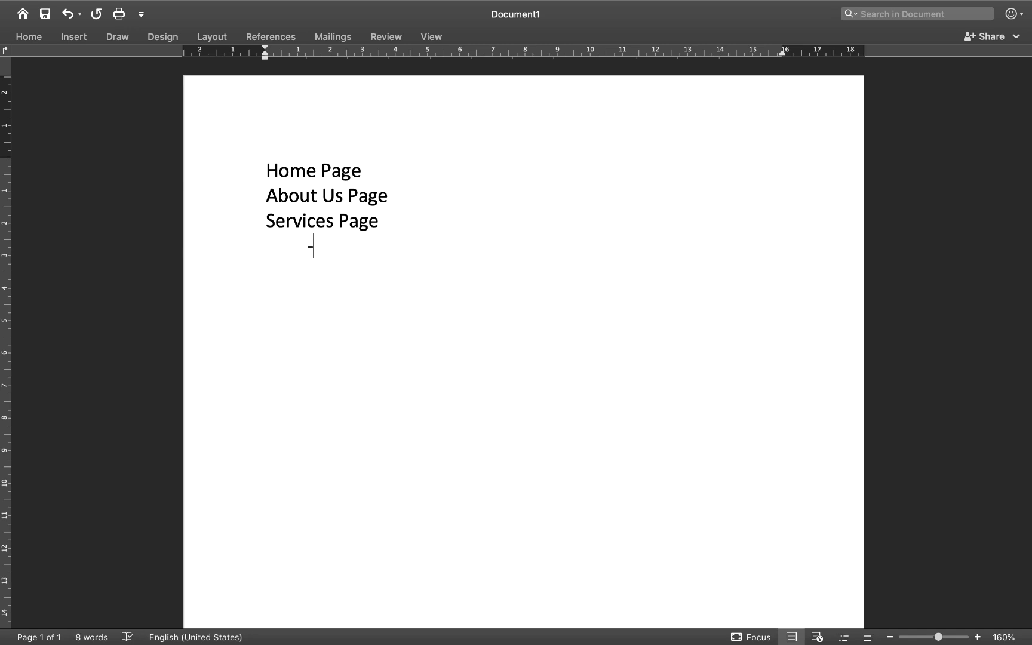
{"action": "type", "text": " SEO "}
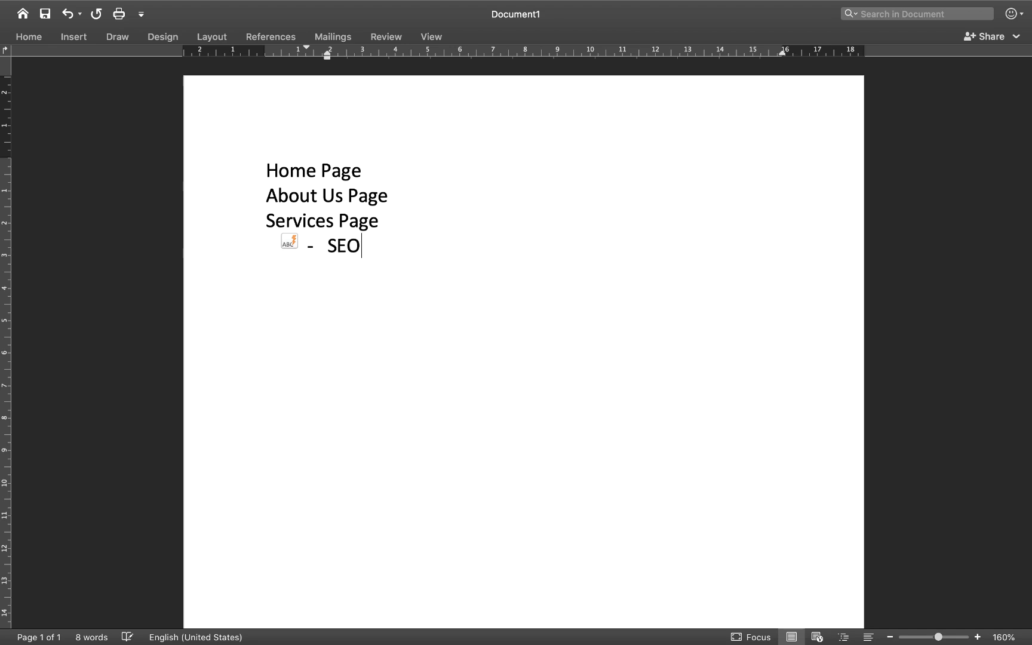
{"action": "type", "text": "Services"}
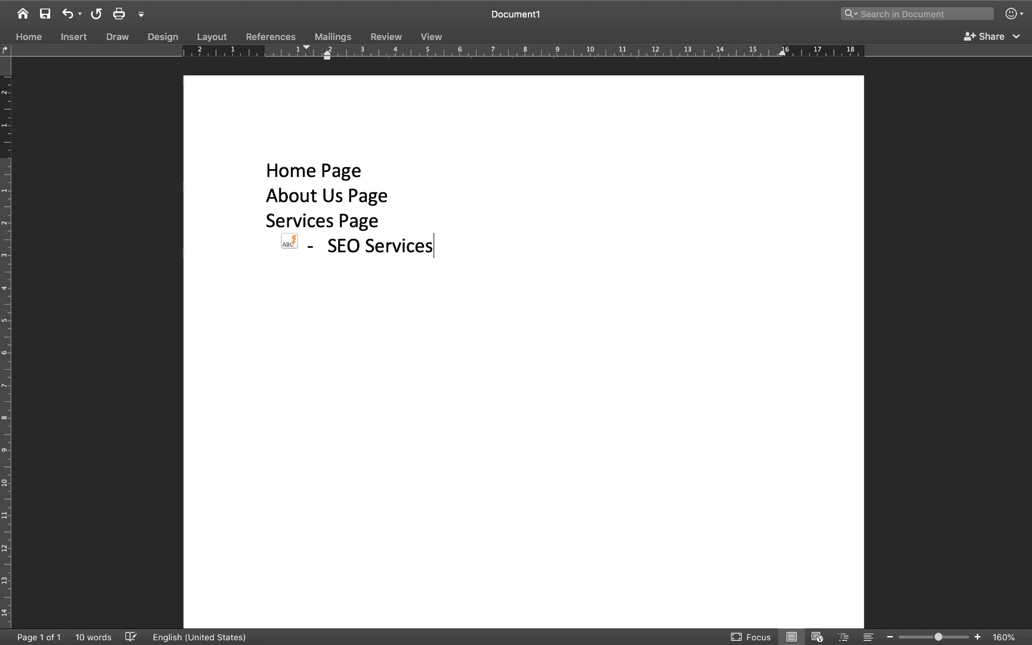
Step: Add Website Customization and Social Media Marketing as further items in the dashed sublist under Services Page
{"action": "key", "text": "Return"}
{"action": "type", "text": "Webs"}
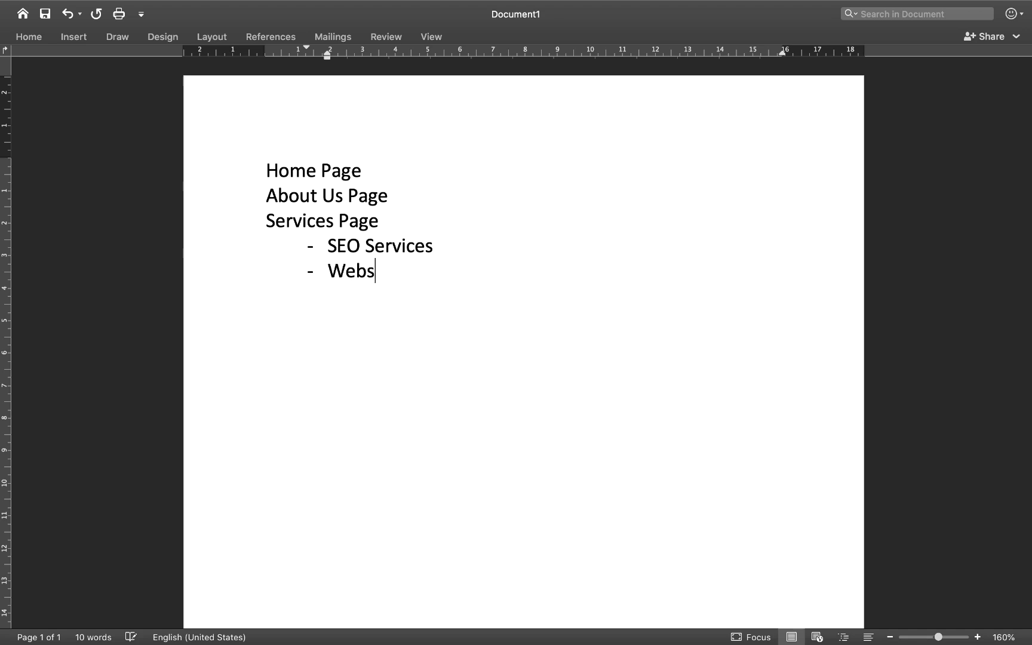
{"action": "type", "text": "ite Customization"}
{"action": "key", "text": "Return"}
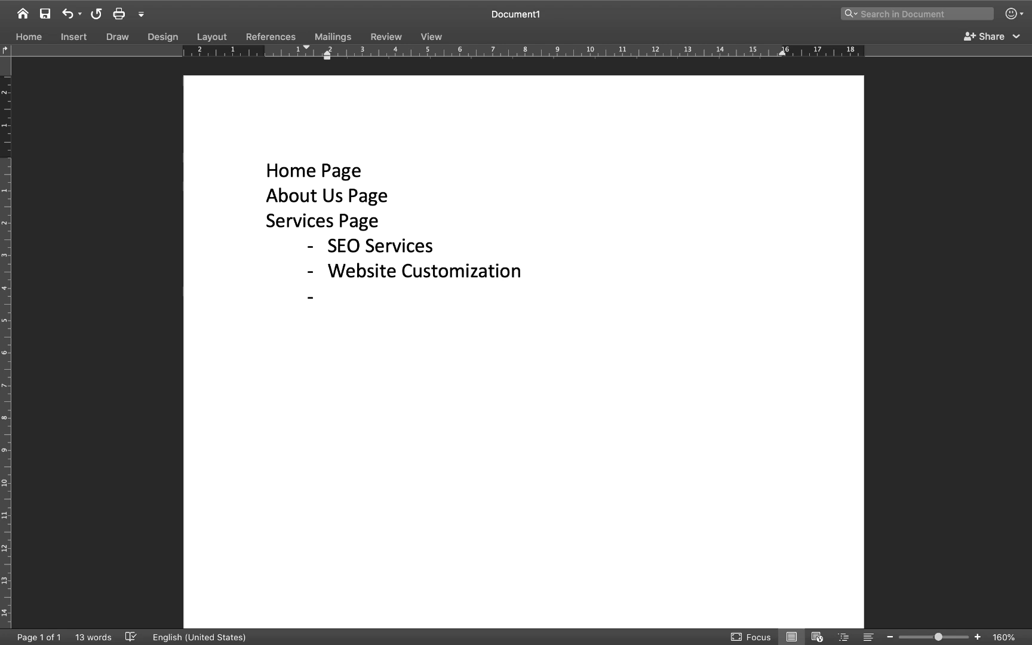
{"action": "type", "text": "Social Media Marketing"}
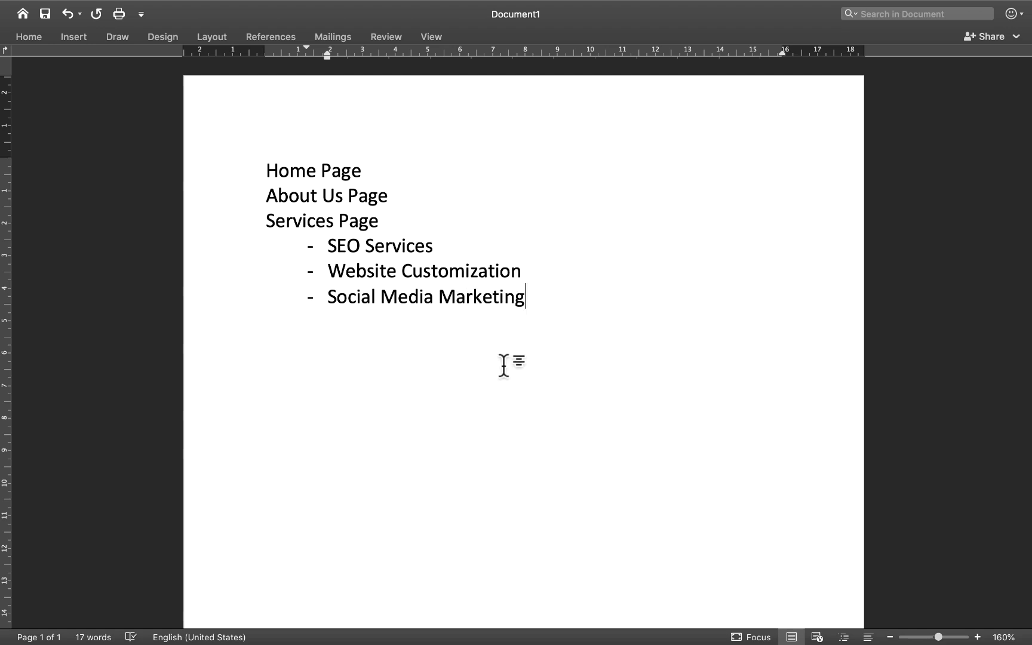
Step: End the dashed sublist and add Blog and Contact Us as main entries of the page list
{"action": "key", "text": "Return"}
{"action": "key", "text": "Return"}
{"action": "type", "text": "Blog"}
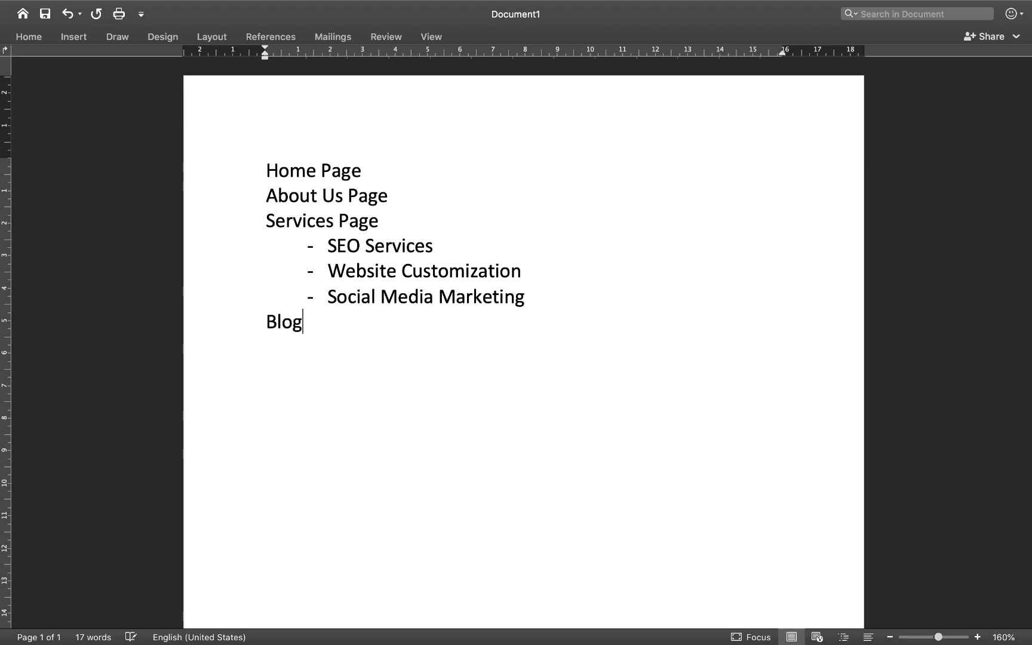
{"action": "key", "text": "Return"}
{"action": "type", "text": "Contact Us"}
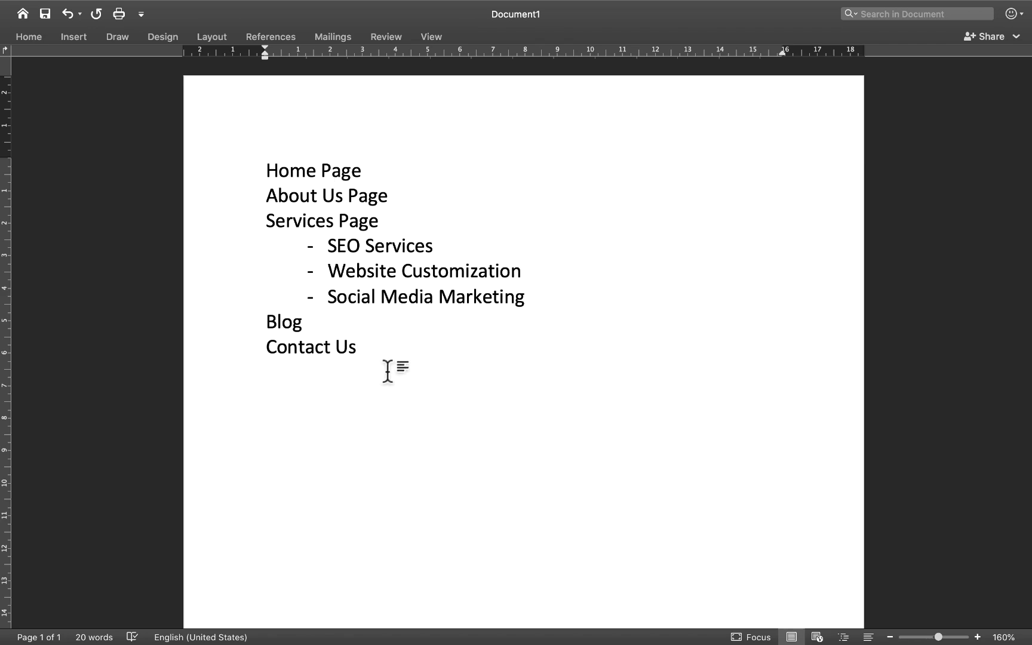
Step: Switch back to WordPress in Chrome, create a new page titled Home and publish it
{"action": "key", "text": "ctrl+Right"}
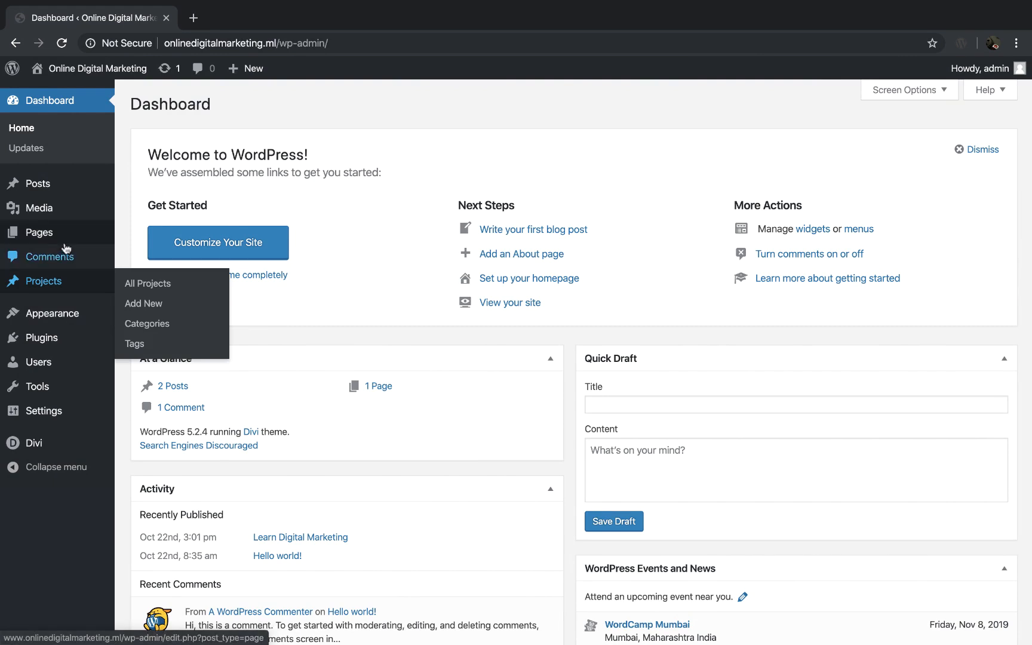
{"action": "left_click", "coordinate": [152, 255]}
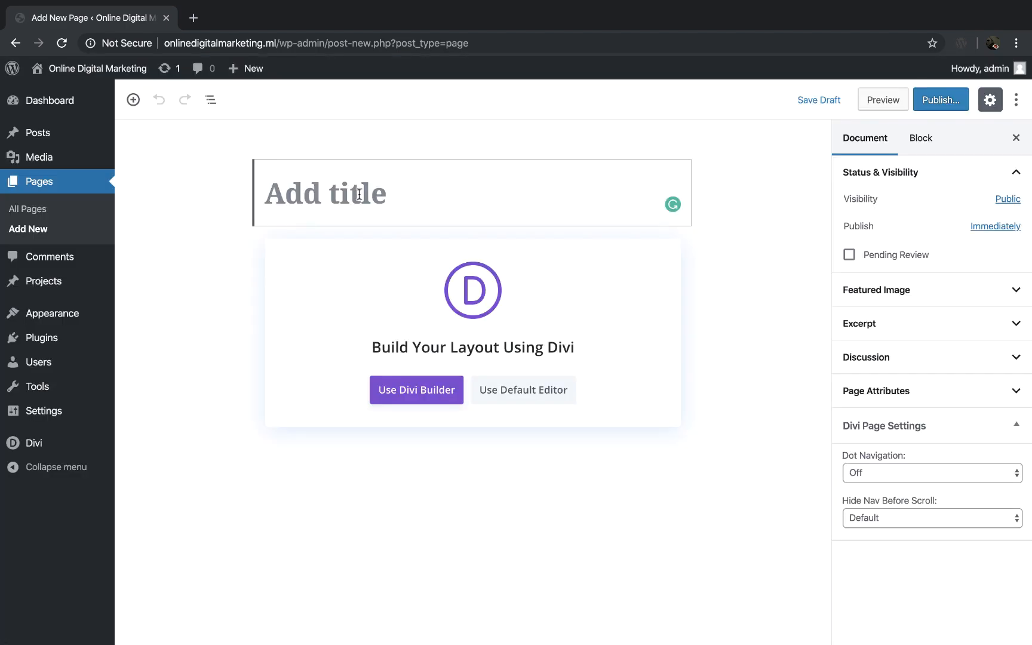
{"action": "type", "text": "Home"}
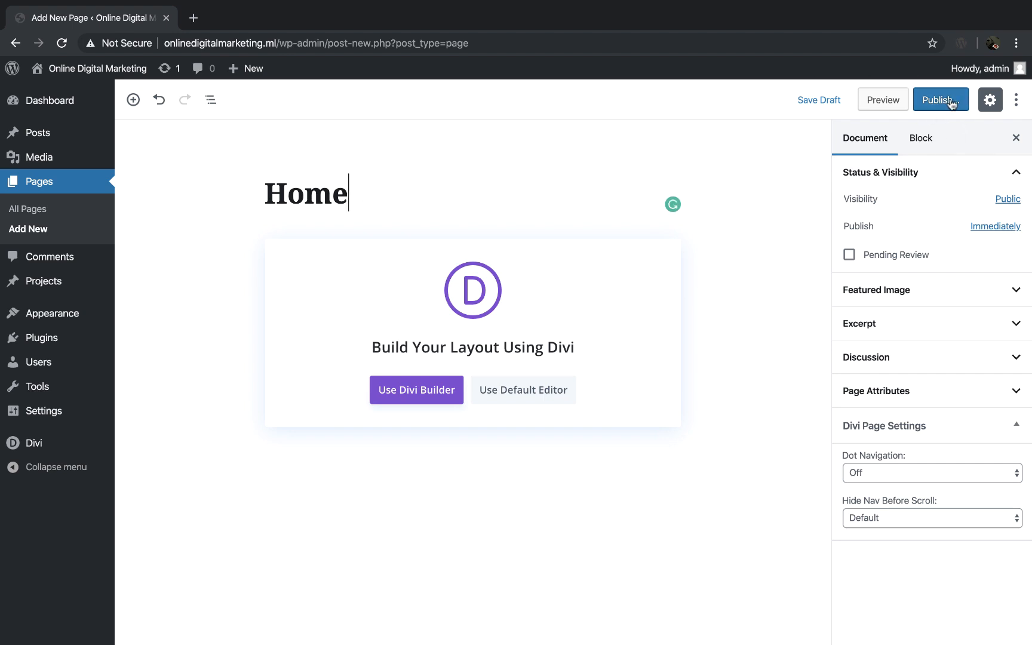
{"action": "left_click", "coordinate": [949, 103]}
{"action": "left_click", "coordinate": [950, 102]}
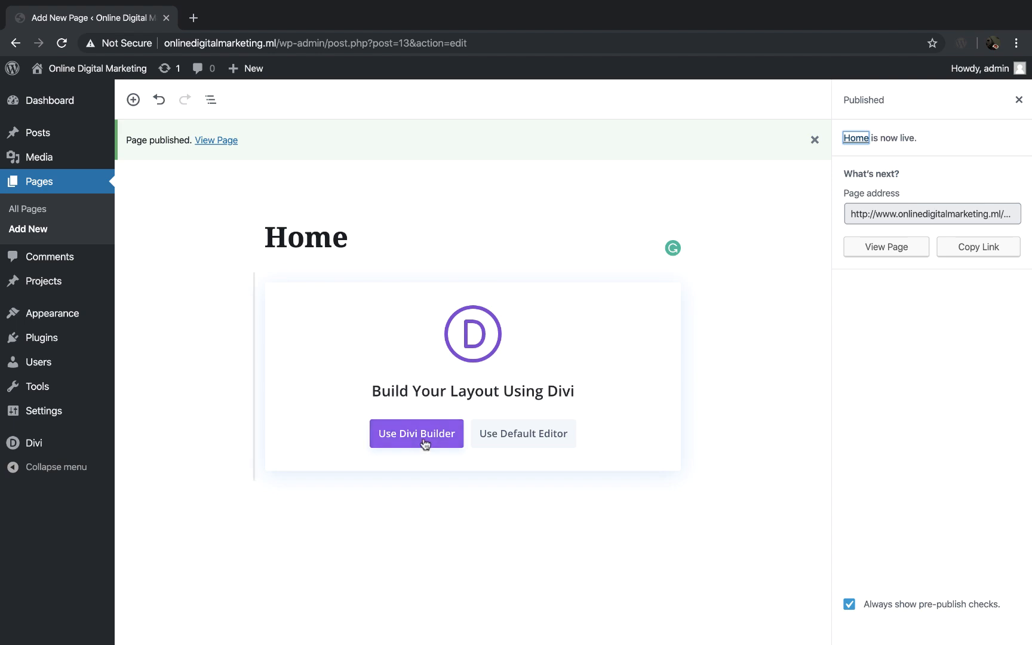
Step: Open the Home page in the Divi Builder, choose to start from a premade layout and browse the layout packs
{"action": "left_click", "coordinate": [406, 435]}
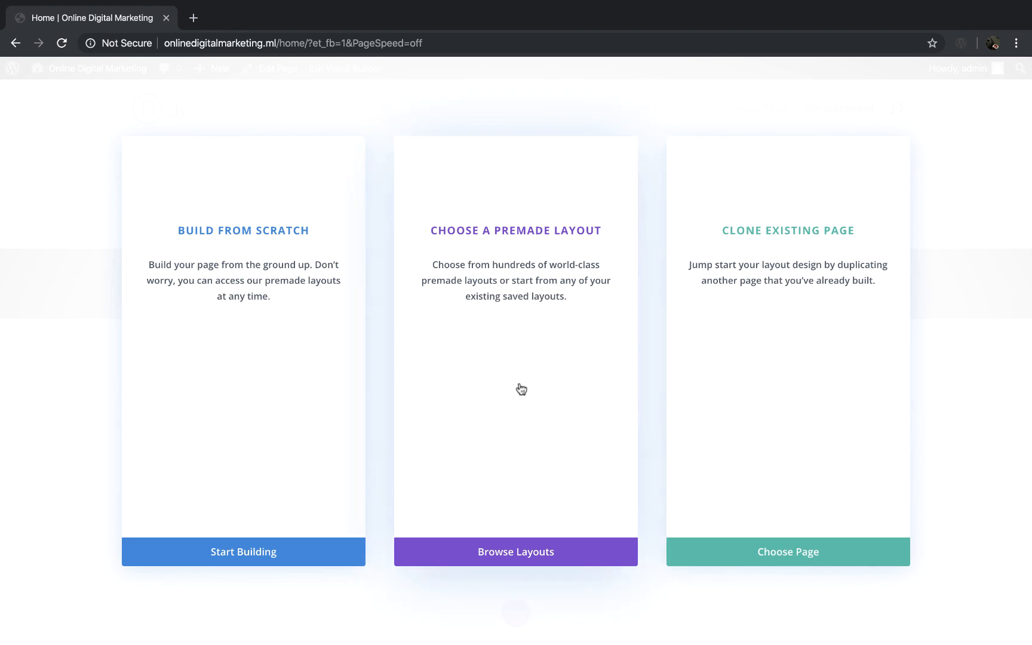
{"action": "left_click", "coordinate": [505, 553]}
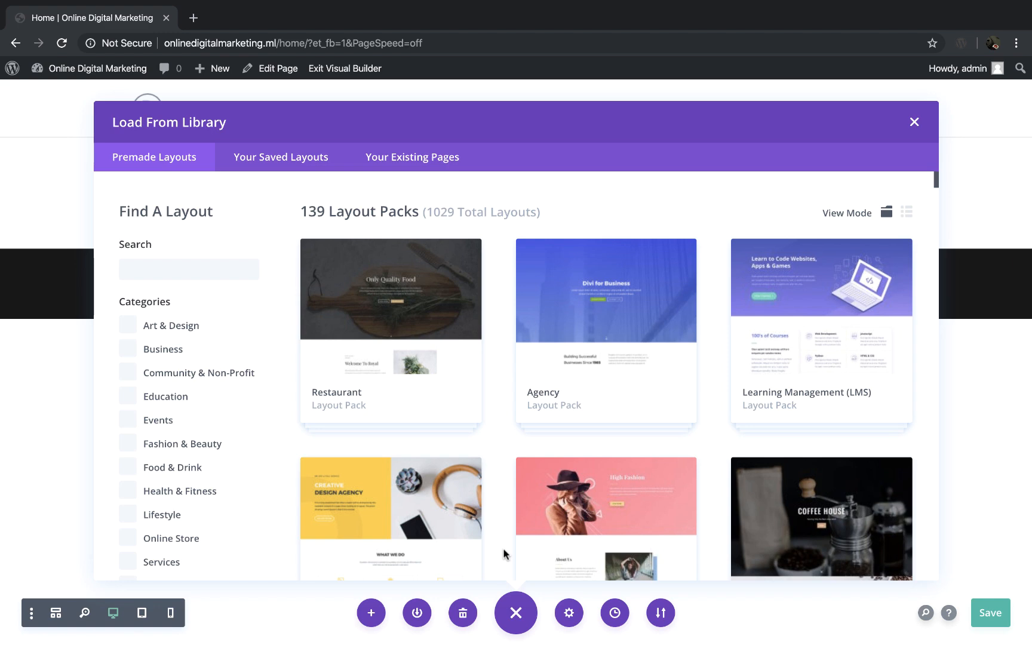
{"action": "scroll", "coordinate": [499, 478], "scroll_direction": "down", "scroll_amount": 5}
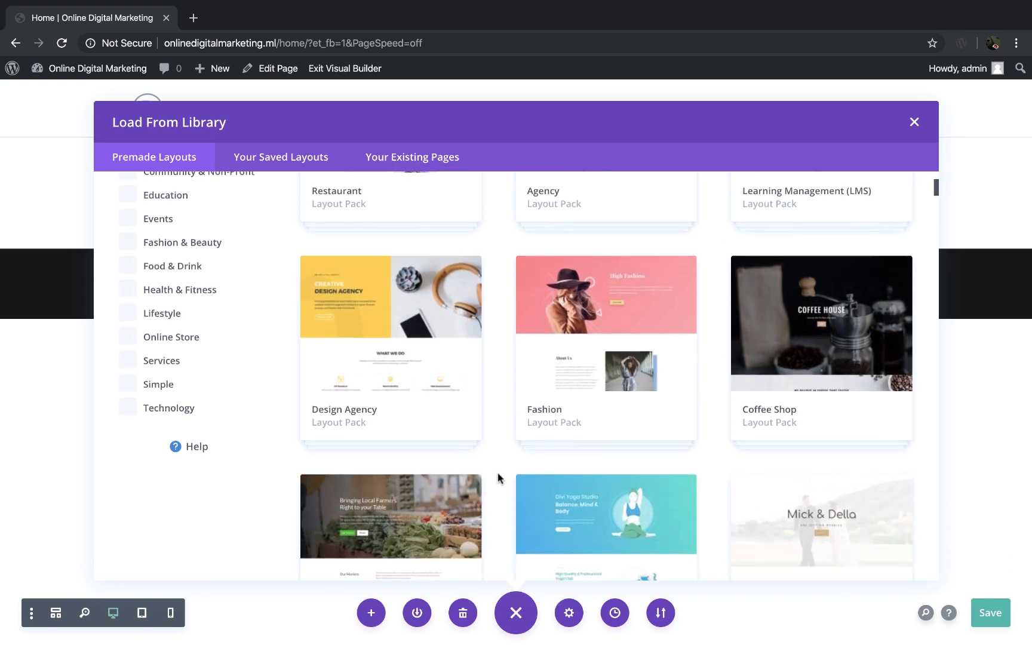
{"action": "scroll", "coordinate": [499, 478], "scroll_direction": "down", "scroll_amount": 7}
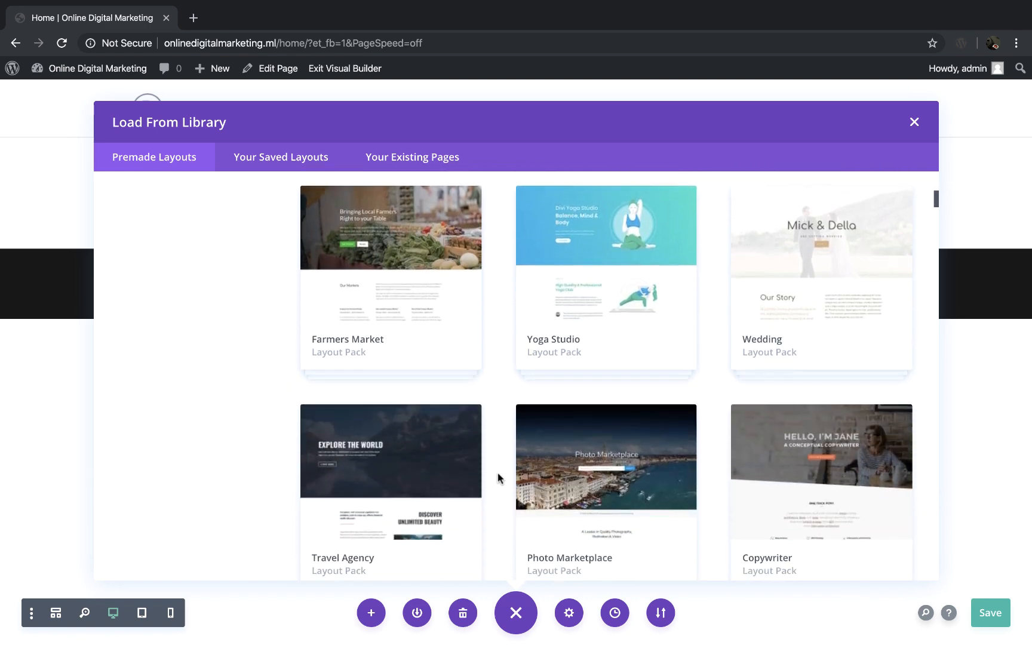
{"action": "scroll", "coordinate": [499, 478], "scroll_direction": "down", "scroll_amount": 6}
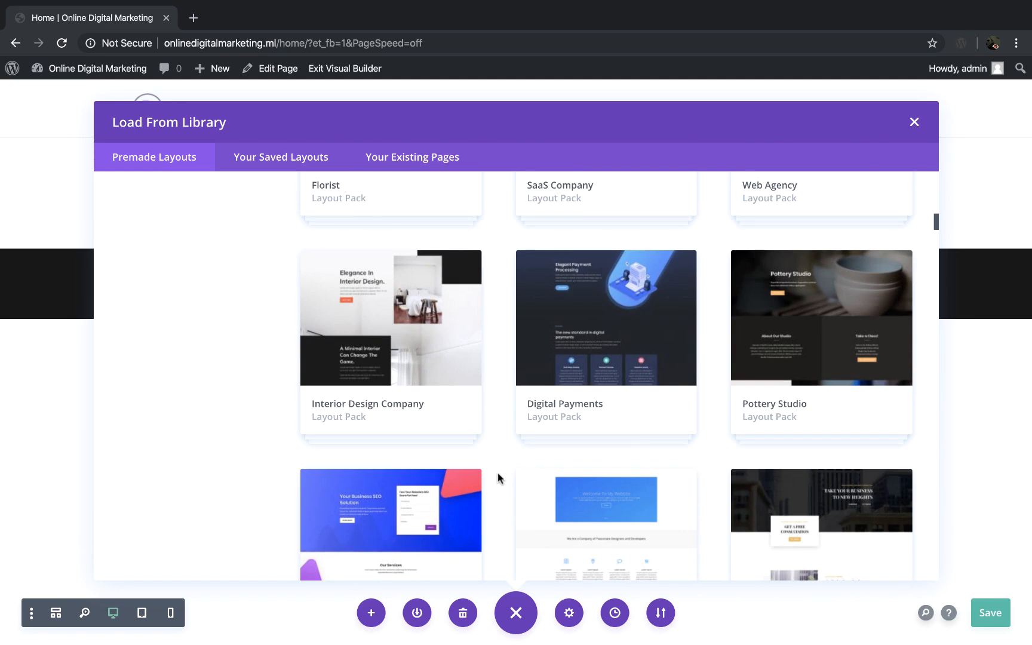
{"action": "scroll", "coordinate": [499, 478], "scroll_direction": "up", "scroll_amount": 5}
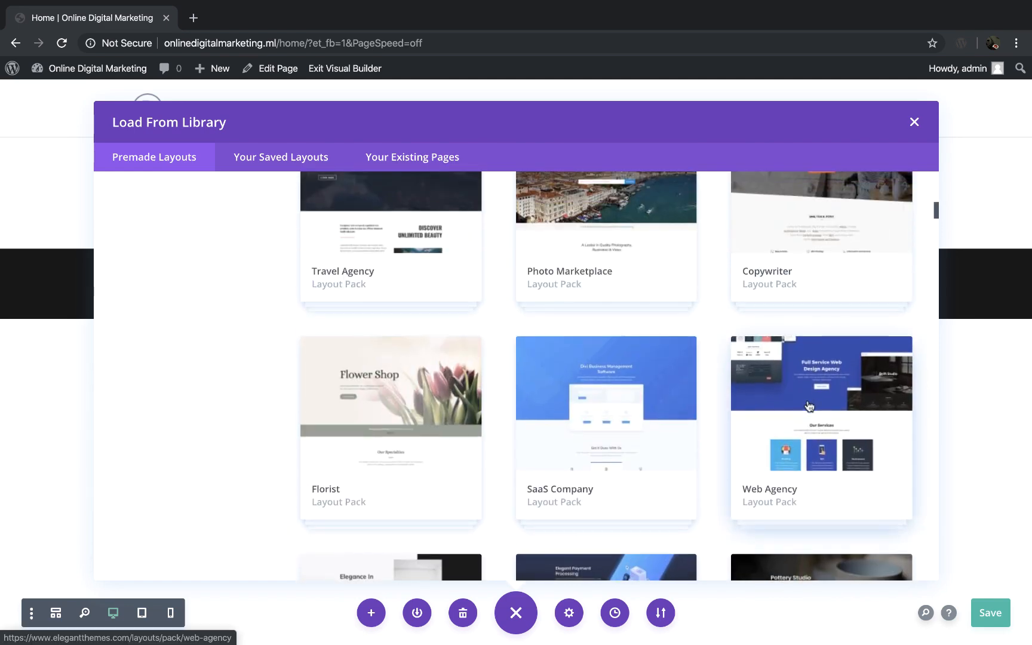
{"action": "scroll", "coordinate": [809, 404], "scroll_direction": "up", "scroll_amount": 10}
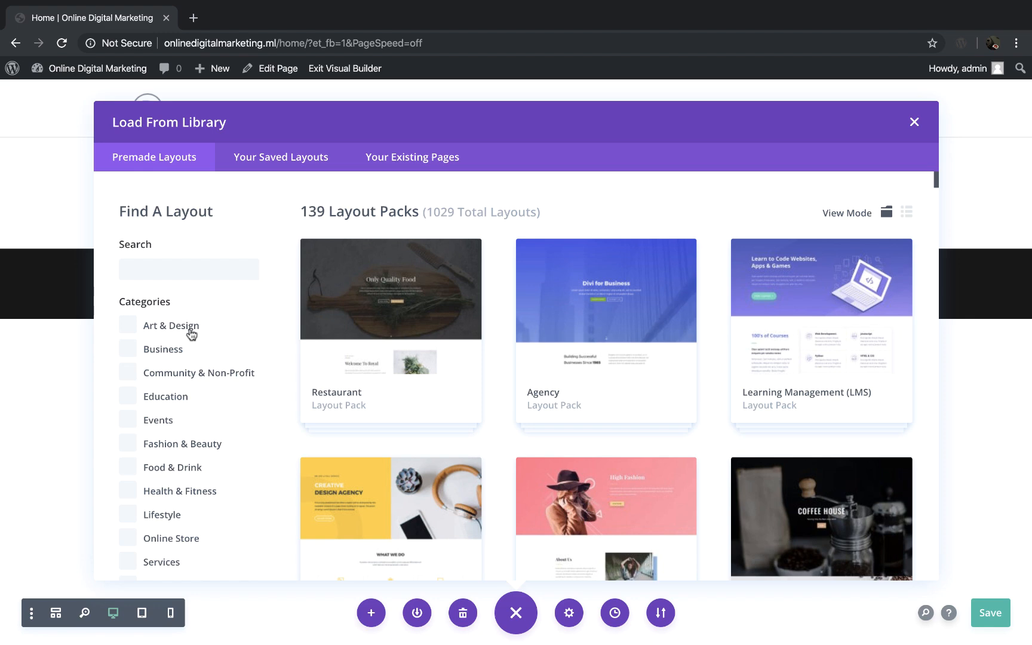
Step: Filter the premade layouts by the Business category and look through the matching packs
{"action": "left_click", "coordinate": [165, 352]}
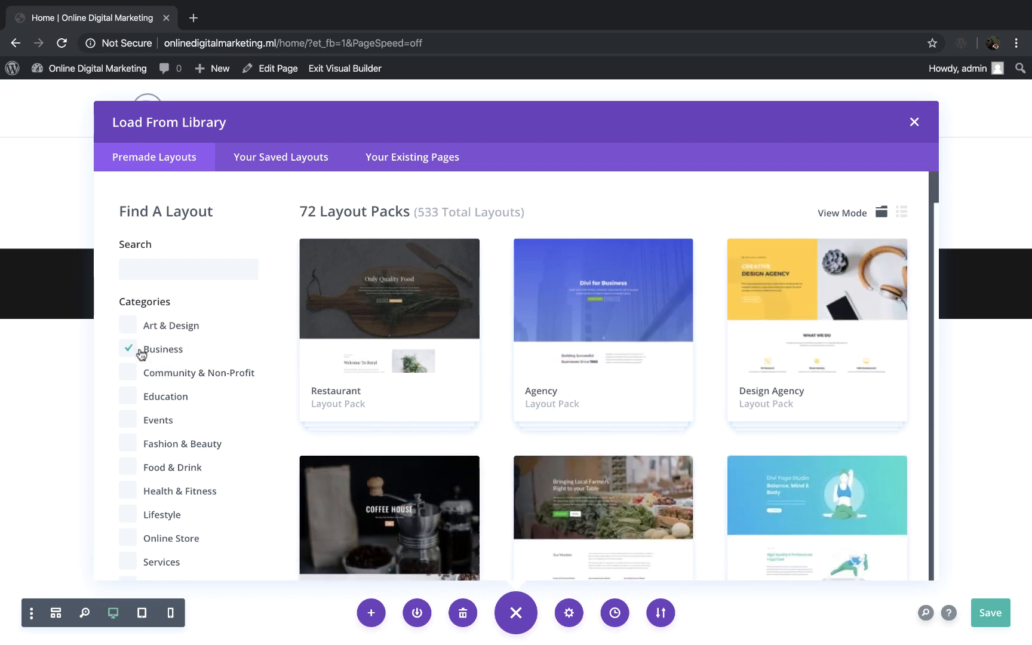
{"action": "scroll", "coordinate": [500, 390], "scroll_direction": "down", "scroll_amount": 2}
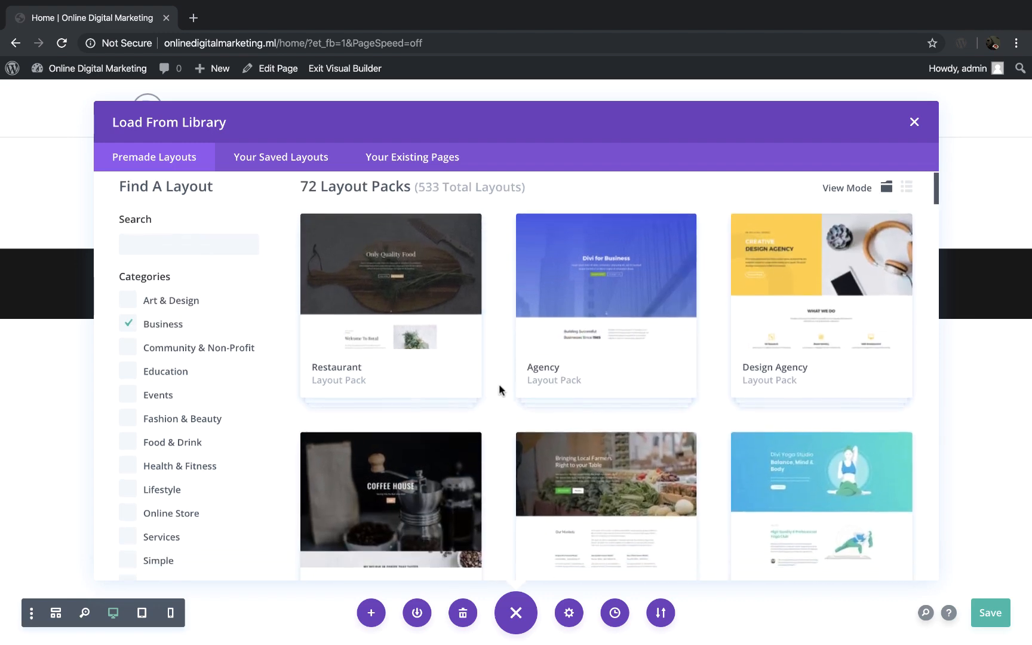
{"action": "scroll", "coordinate": [500, 390], "scroll_direction": "down", "scroll_amount": 2}
{"action": "scroll", "coordinate": [500, 390], "scroll_direction": "up", "scroll_amount": 3}
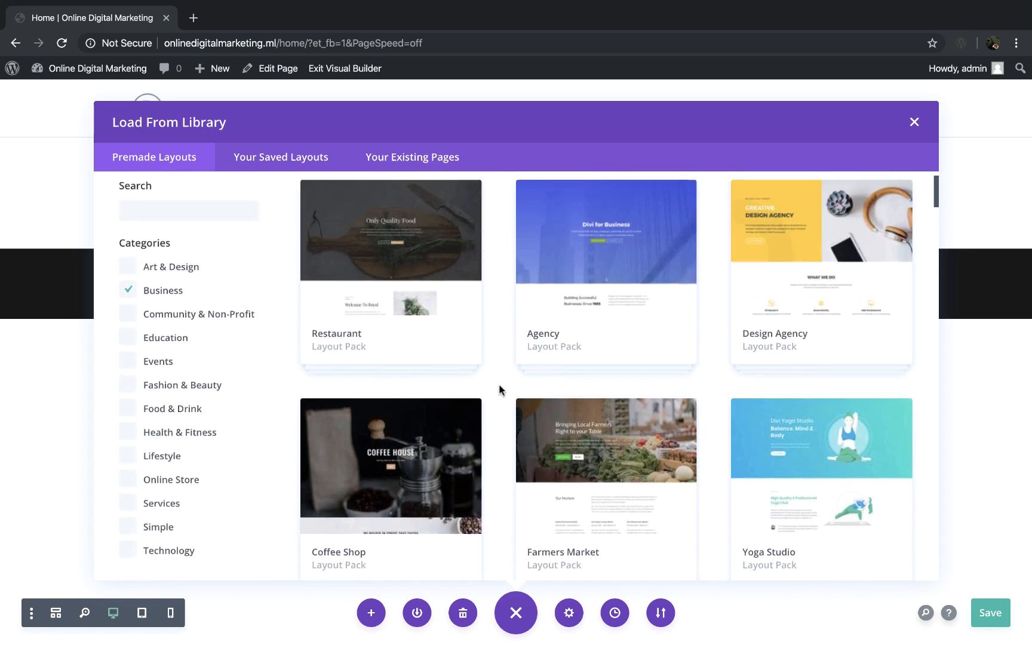
Step: Change the category filter from Business to Community & Non-Profit and look through its layout packs
{"action": "left_click", "coordinate": [214, 333]}
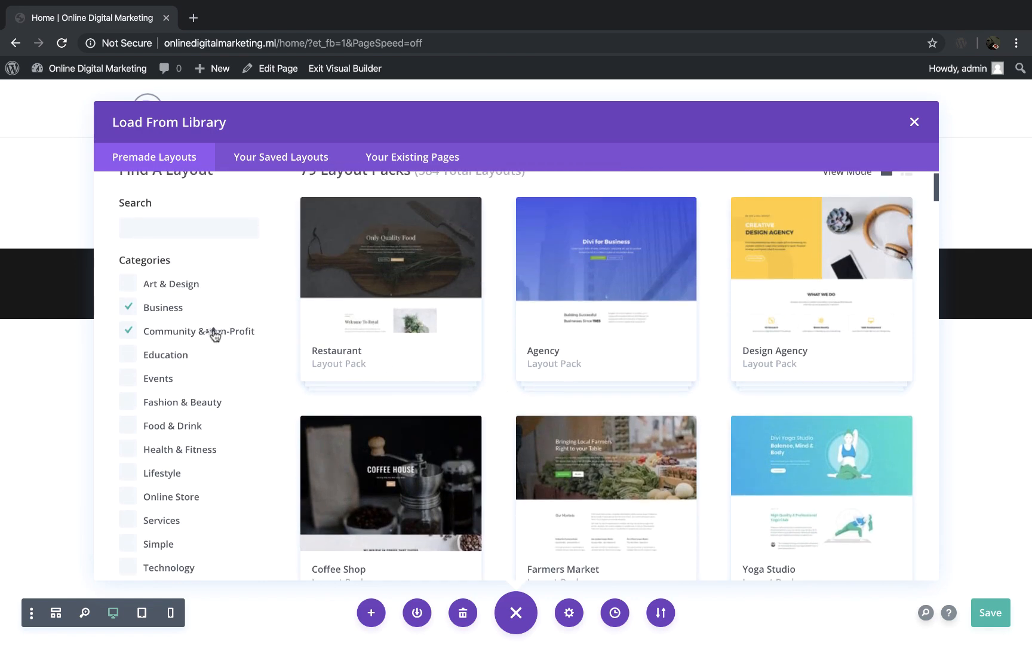
{"action": "left_click", "coordinate": [164, 308]}
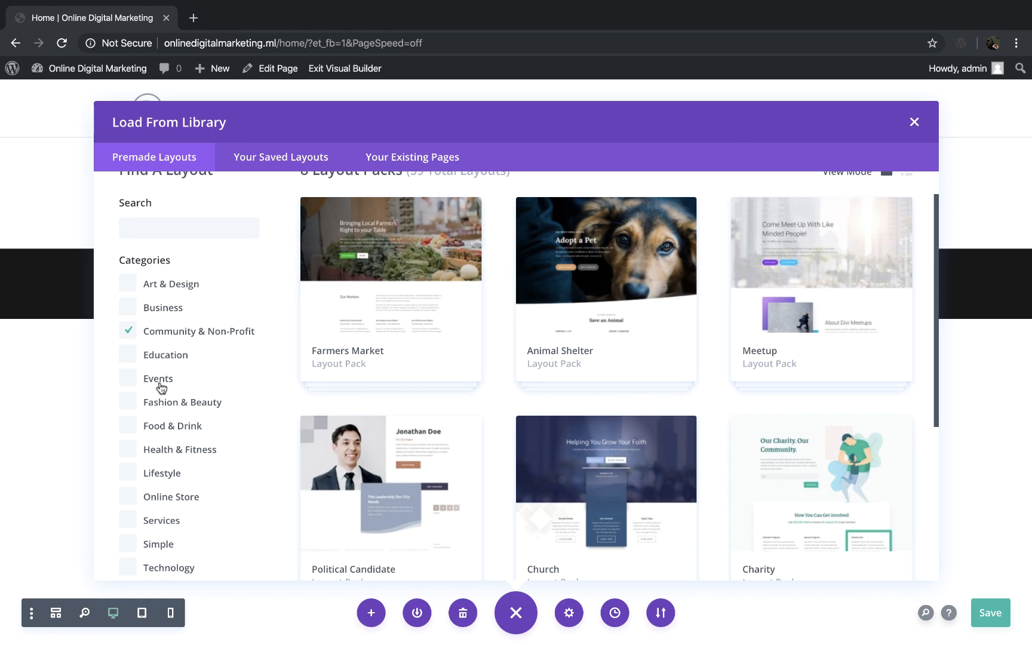
{"action": "scroll", "coordinate": [161, 388], "scroll_direction": "down", "scroll_amount": 5}
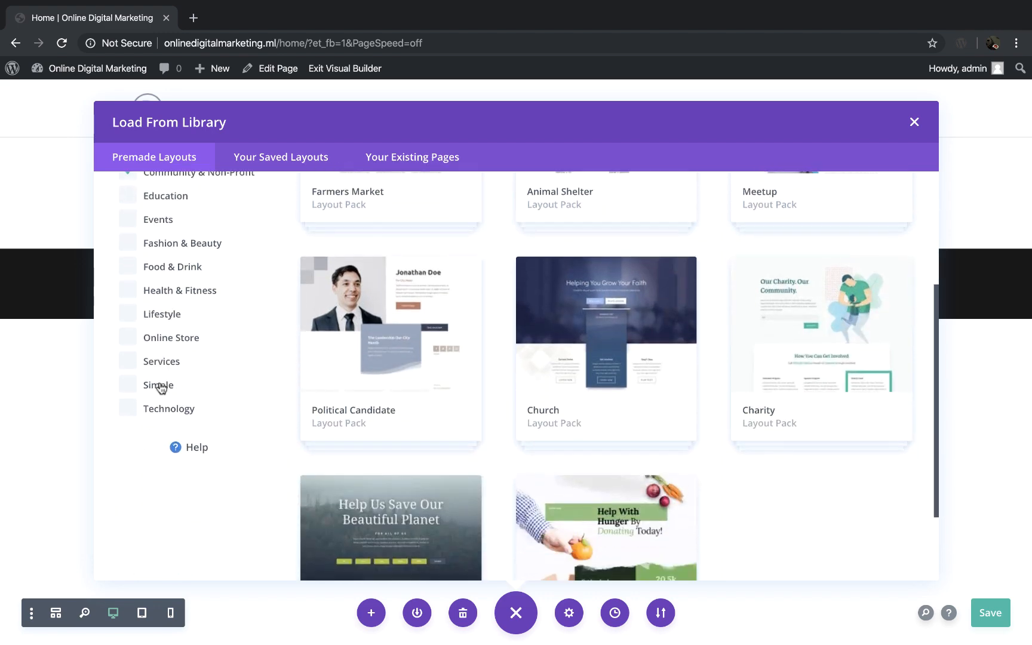
Step: Change the category filter from Community & Non-Profit to Online Store and view its layout packs
{"action": "scroll", "coordinate": [164, 389], "scroll_direction": "up", "scroll_amount": 2}
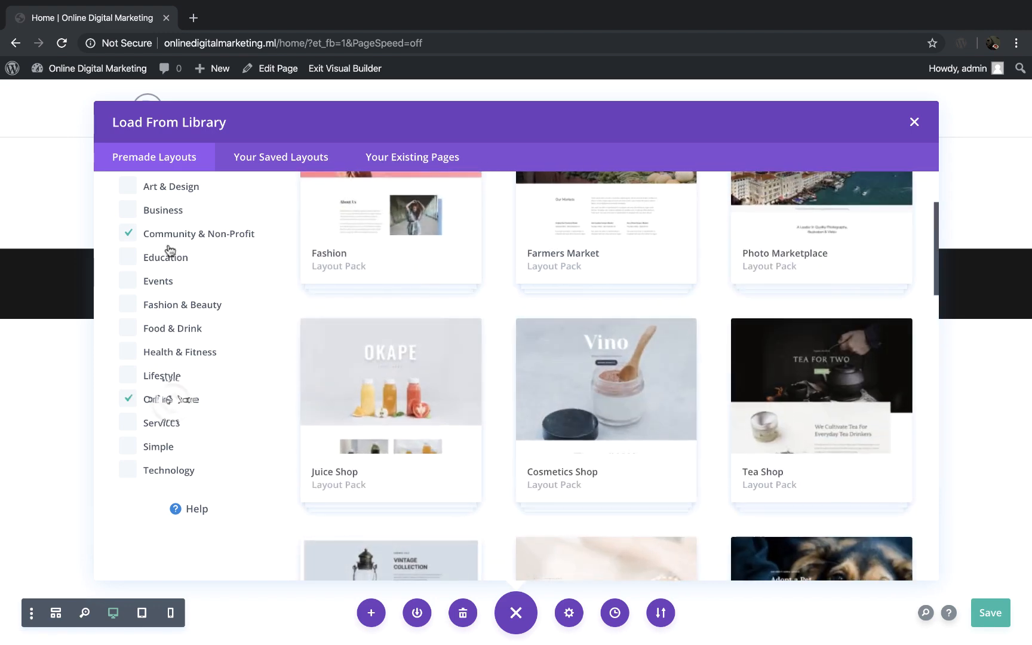
{"action": "left_click", "coordinate": [169, 236]}
{"action": "scroll", "coordinate": [456, 468], "scroll_direction": "up", "scroll_amount": 3}
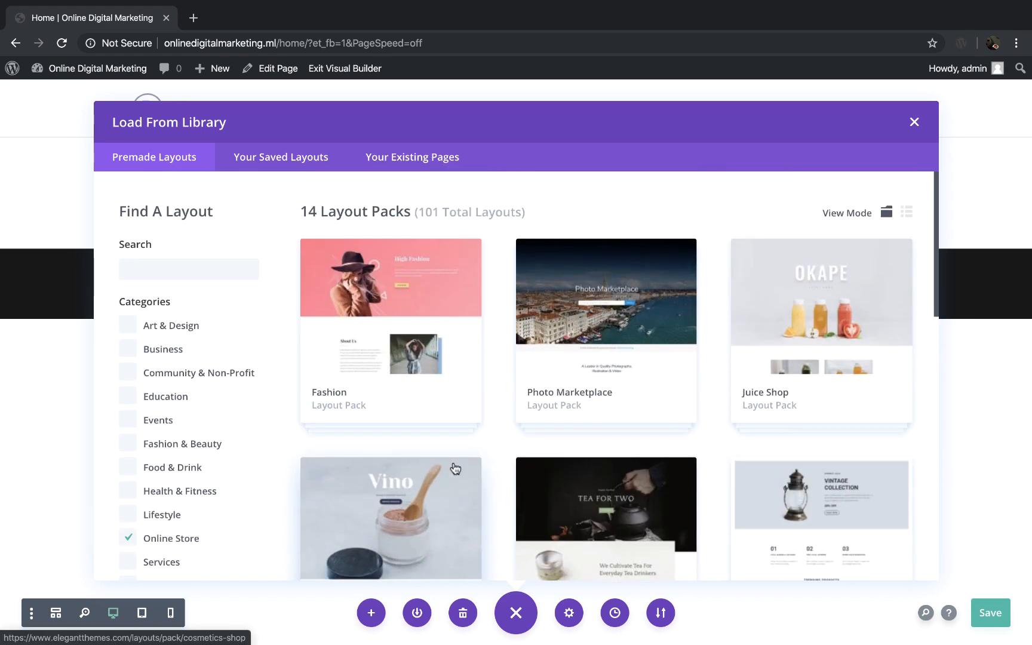
Step: Clear the Online Store filter and find the Web Agency layout pack among all premade layouts
{"action": "left_click", "coordinate": [133, 538]}
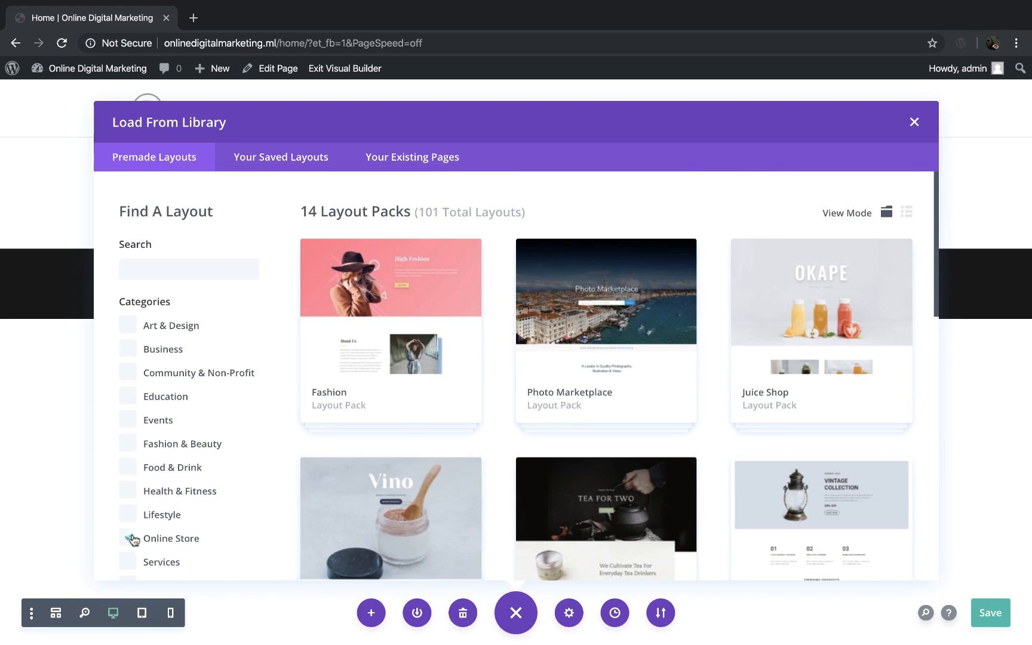
{"action": "scroll", "coordinate": [610, 380], "scroll_direction": "down", "scroll_amount": 8}
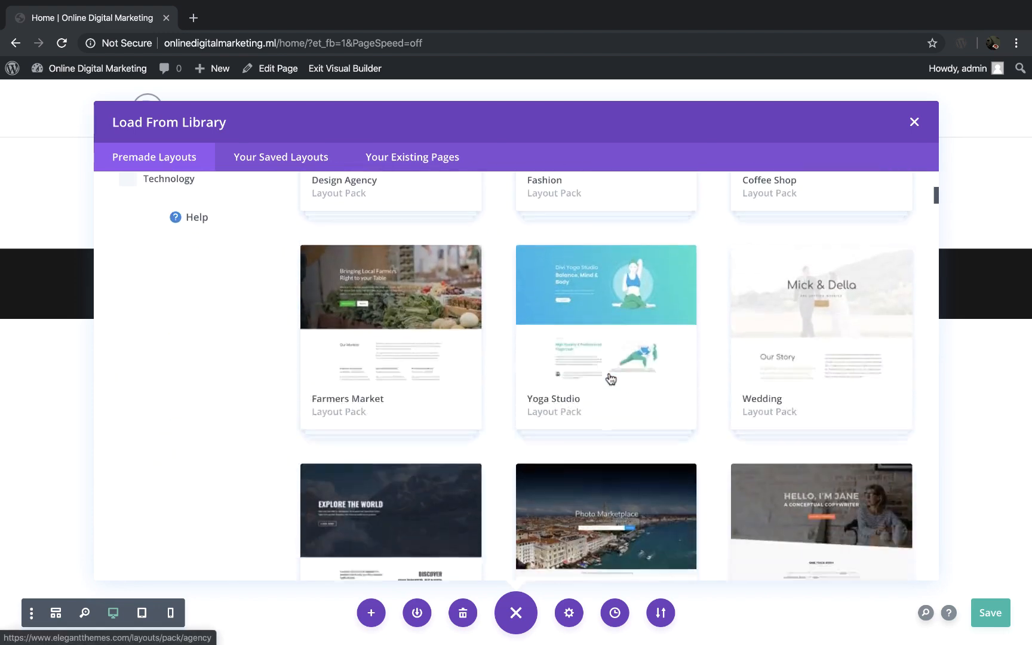
{"action": "scroll", "coordinate": [611, 380], "scroll_direction": "down", "scroll_amount": 5}
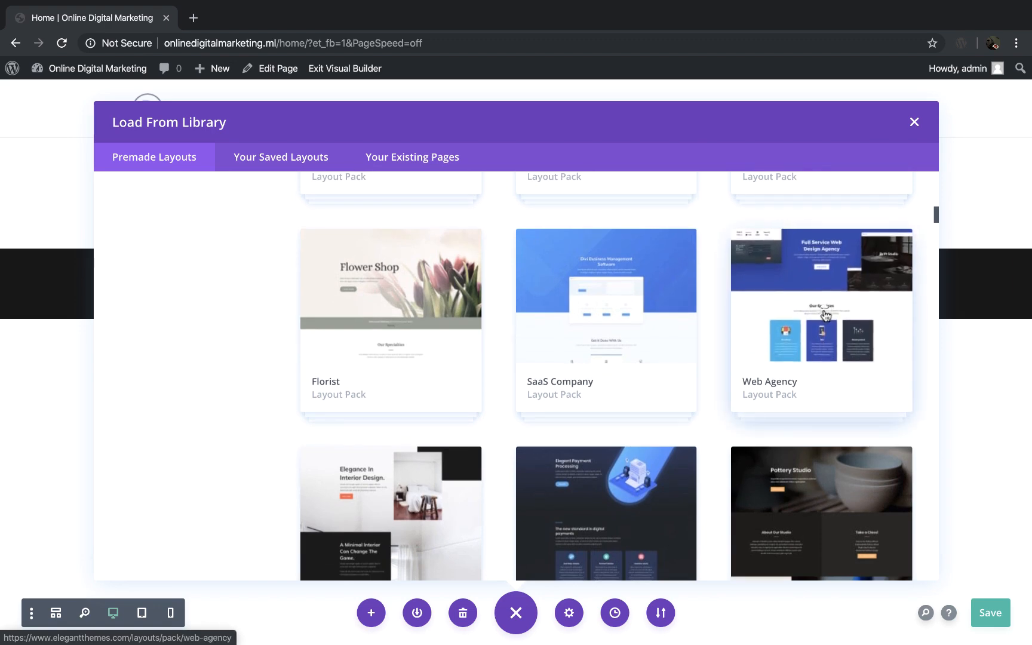
Step: Select the Home layout in the Web Agency layout pack and look through its live demo
{"action": "left_click", "coordinate": [824, 317]}
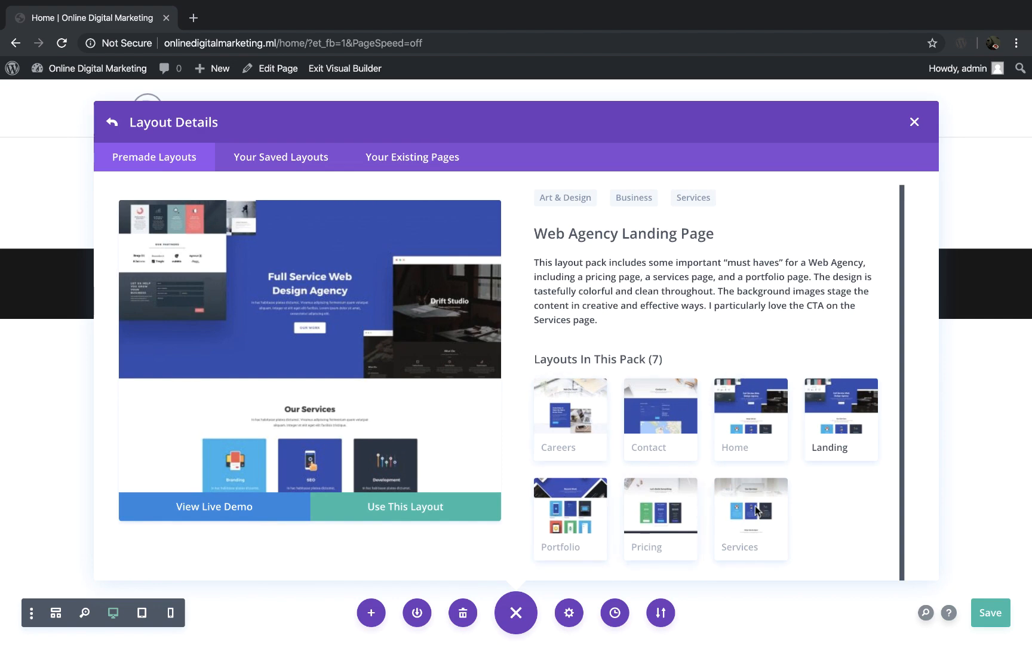
{"action": "left_click", "coordinate": [754, 418]}
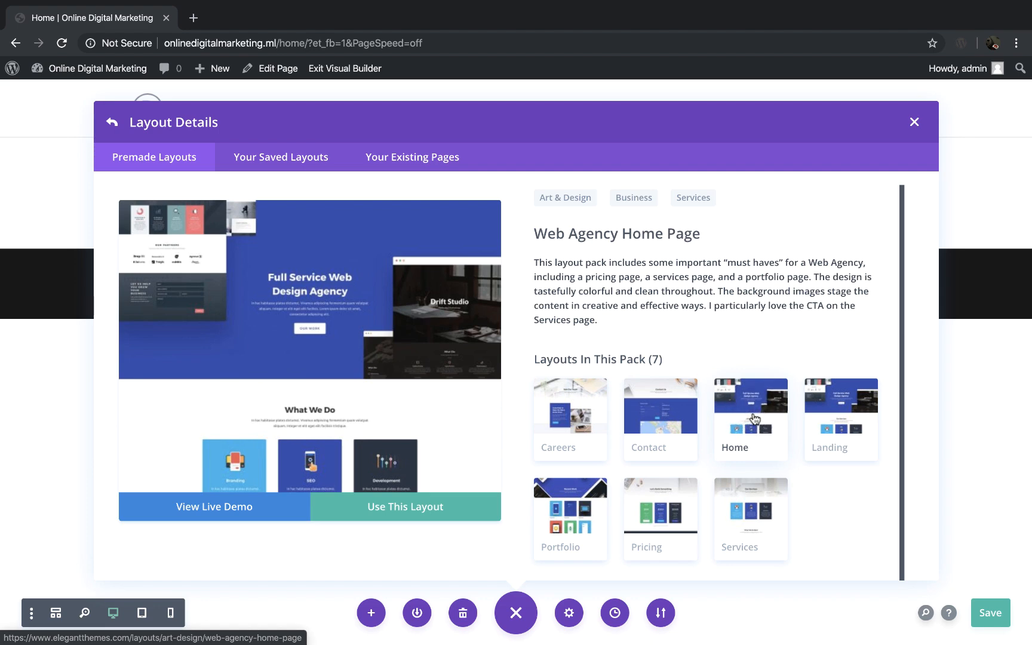
{"action": "left_click", "coordinate": [277, 509]}
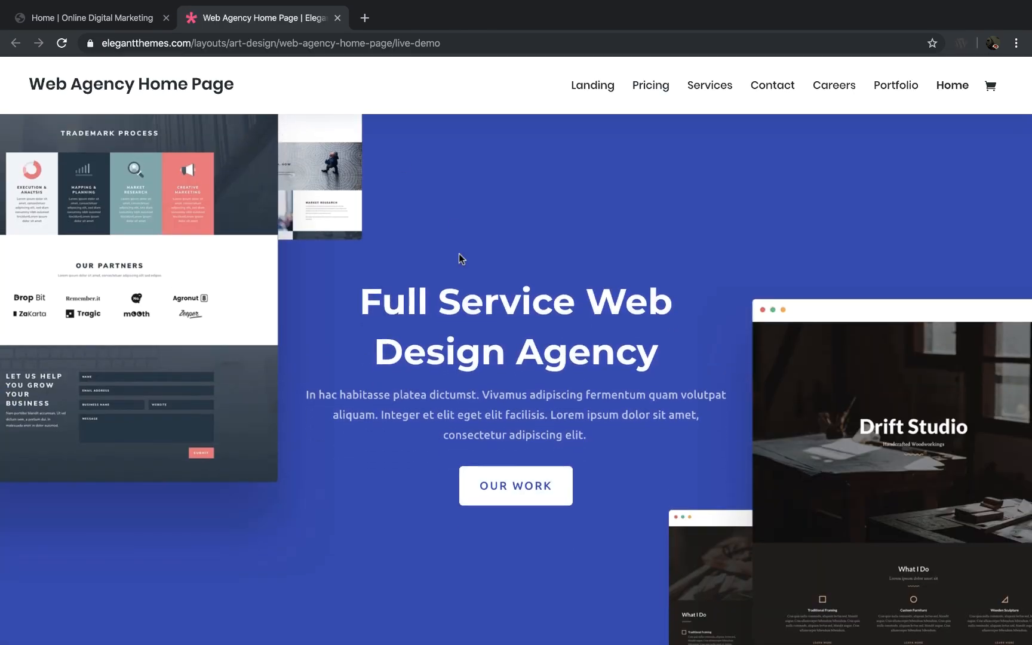
{"action": "scroll", "coordinate": [458, 253], "scroll_direction": "down", "scroll_amount": 15}
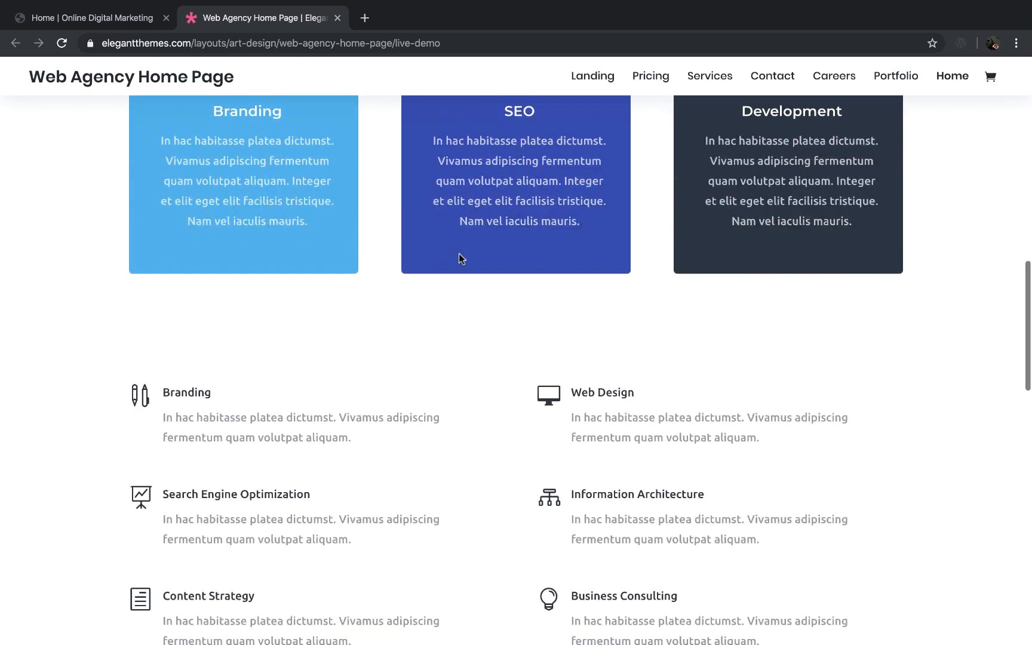
{"action": "scroll", "coordinate": [459, 254], "scroll_direction": "down", "scroll_amount": 14}
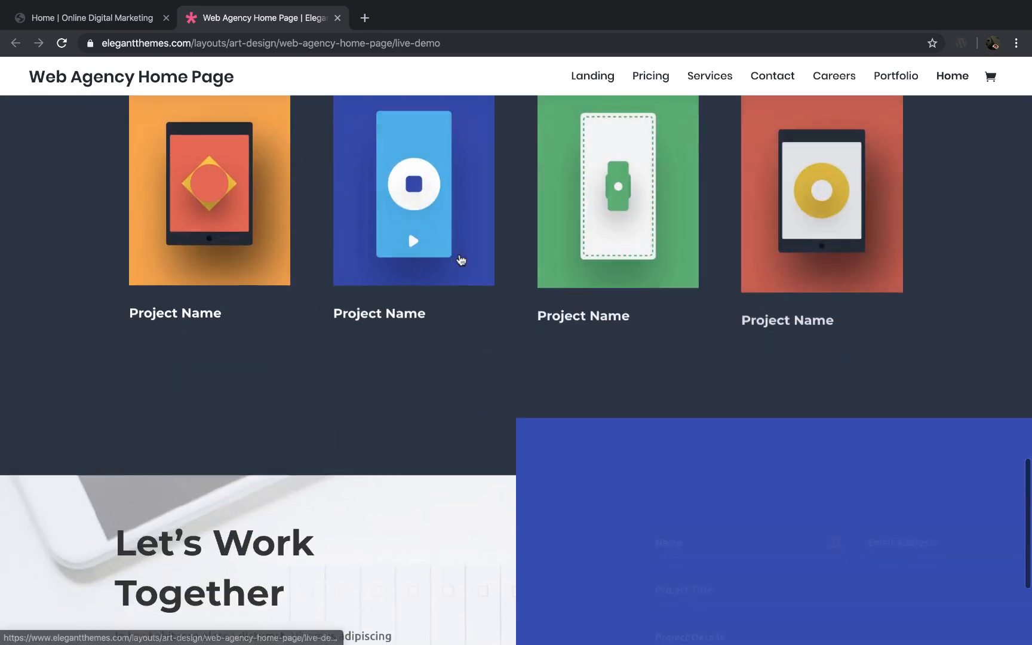
{"action": "scroll", "coordinate": [460, 255], "scroll_direction": "down", "scroll_amount": 5}
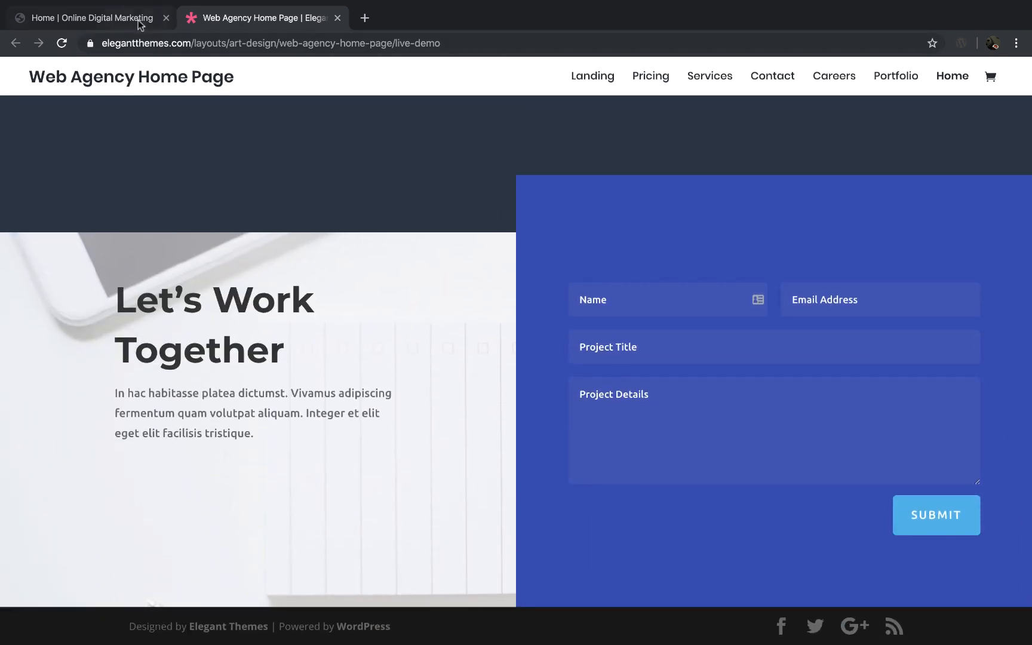
Step: Return to the page builder and load the Web Agency Home Page layout into the Home page
{"action": "left_click", "coordinate": [138, 22]}
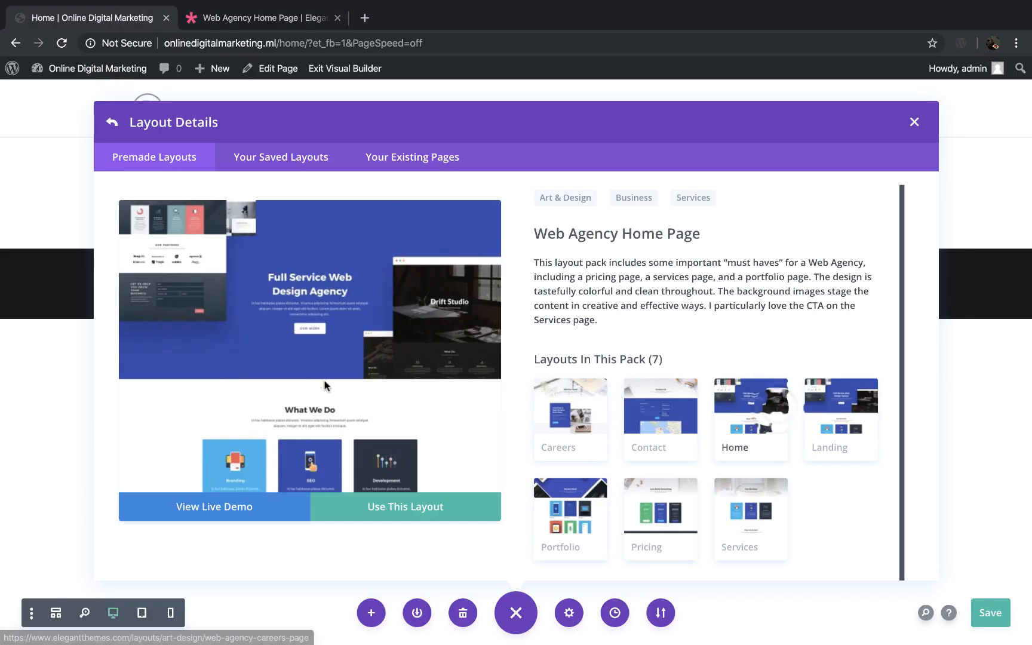
{"action": "scroll", "coordinate": [324, 385], "scroll_direction": "down", "scroll_amount": 2}
{"action": "left_click", "coordinate": [414, 511]}
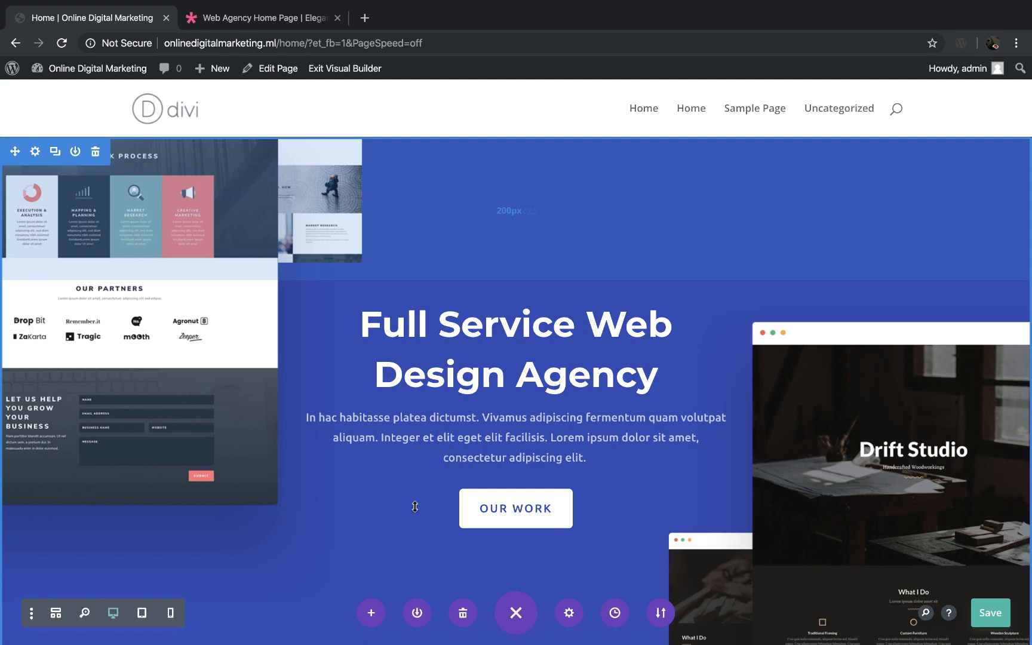
{"action": "scroll", "coordinate": [415, 506], "scroll_direction": "down", "scroll_amount": 3}
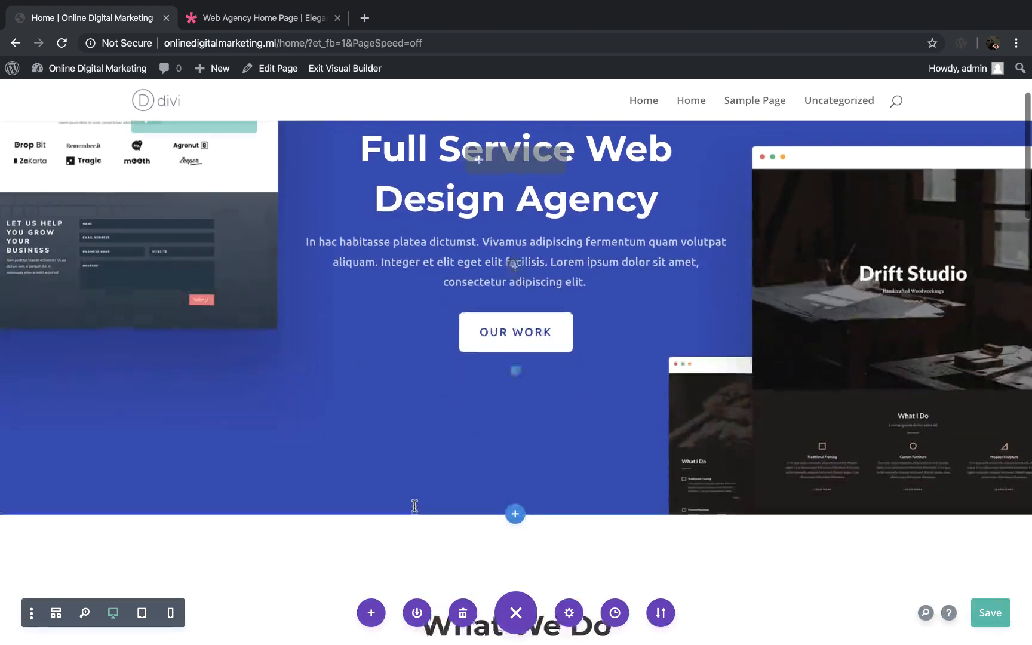
{"action": "scroll", "coordinate": [415, 507], "scroll_direction": "up", "scroll_amount": 3}
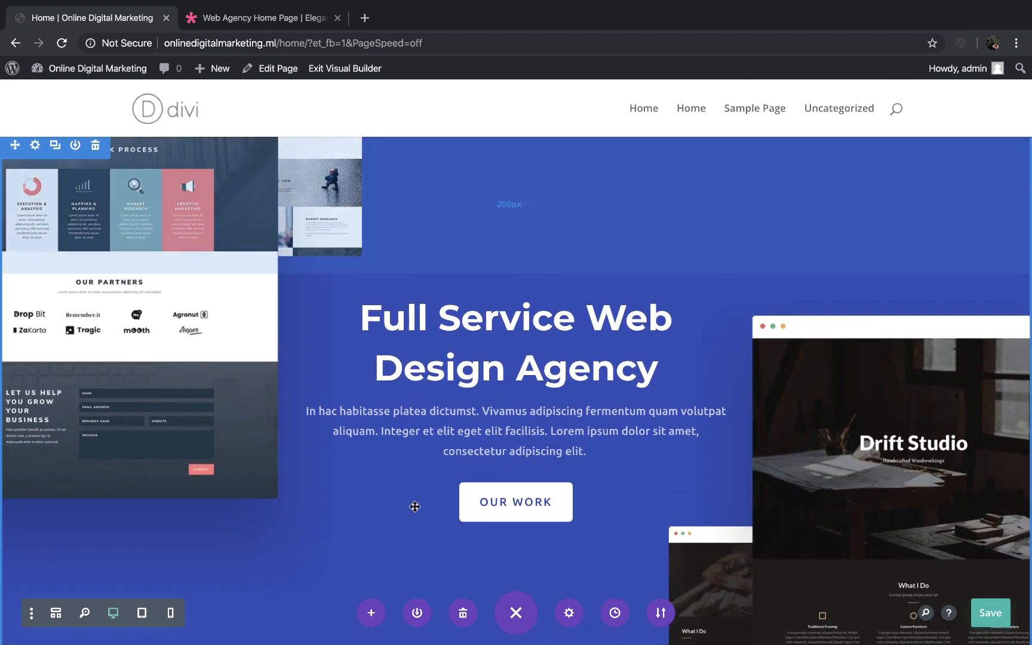
Step: Replace the hero heading "Full Service Web Design Agency" with "Online Digital Marketing"
{"action": "left_click", "coordinate": [397, 315]}
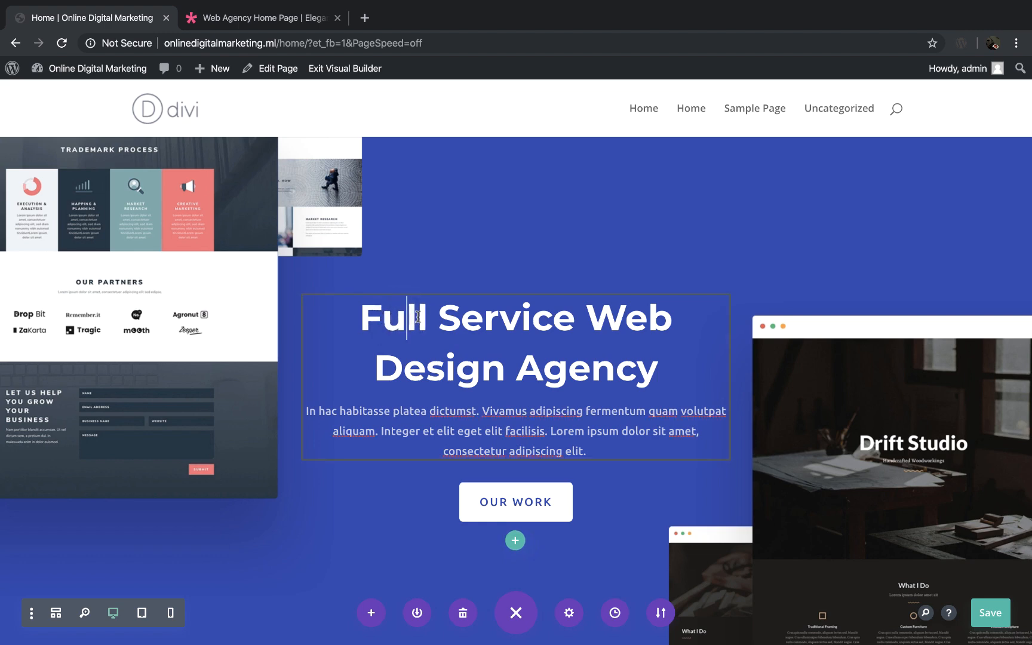
{"action": "left_click", "coordinate": [658, 369]}
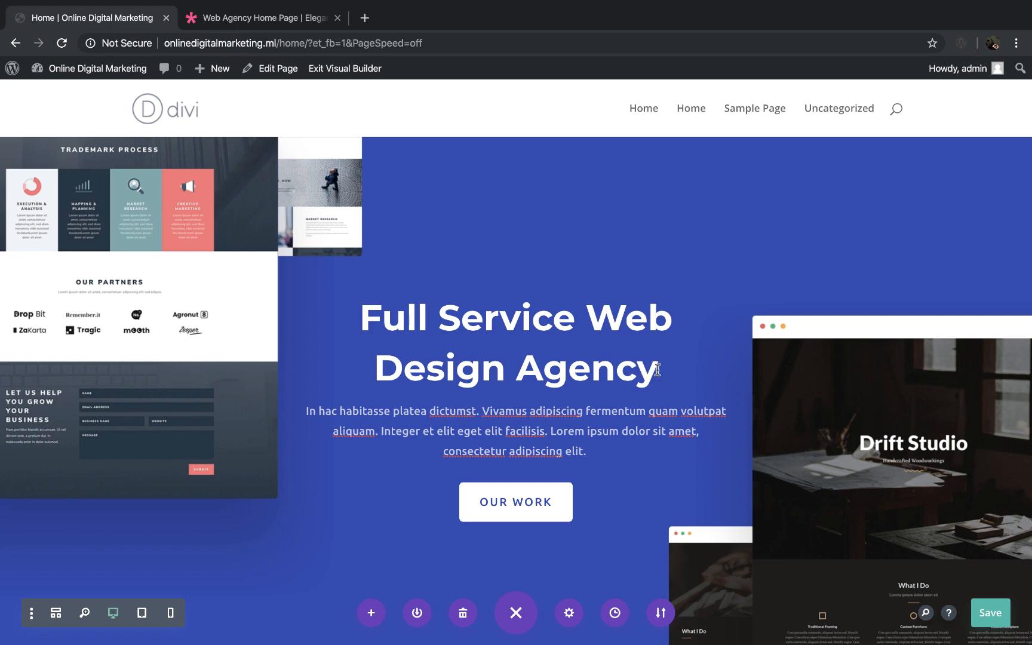
{"action": "key", "text": "BackSpace"}
{"action": "key", "text": "BackSpace"}
{"action": "key", "text": "BackSpace"}
{"action": "key", "text": "BackSpace"}
{"action": "key", "text": "BackSpace"}
{"action": "key", "text": "BackSpace"}
{"action": "key", "text": "BackSpace"}
{"action": "key", "text": "BackSpace"}
{"action": "key", "text": "BackSpace"}
{"action": "key", "text": "BackSpace"}
{"action": "key", "text": "BackSpace"}
{"action": "key", "text": "BackSpace"}
{"action": "key", "text": "BackSpace"}
{"action": "key", "text": "BackSpace"}
{"action": "key", "text": "BackSpace"}
{"action": "key", "text": "BackSpace"}
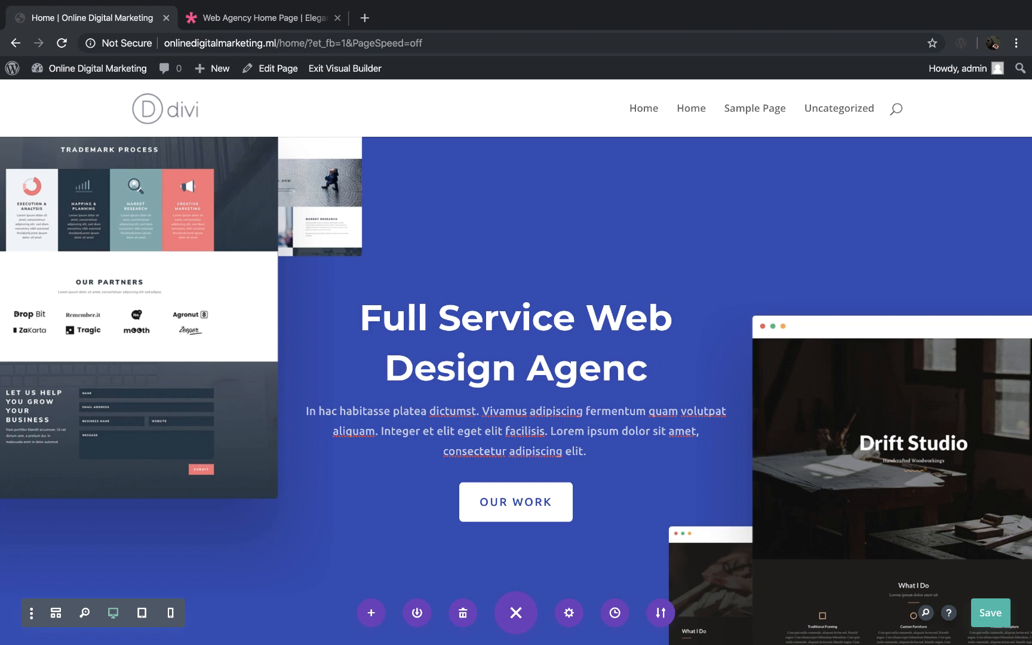
{"action": "key", "text": "BackSpace"}
{"action": "key", "text": "BackSpace"}
{"action": "key", "text": "BackSpace"}
{"action": "key", "text": "BackSpace"}
{"action": "key", "text": "BackSpace"}
{"action": "key", "text": "BackSpace"}
{"action": "key", "text": "BackSpace"}
{"action": "key", "text": "BackSpace"}
{"action": "key", "text": "BackSpace"}
{"action": "key", "text": "BackSpace"}
{"action": "key", "text": "BackSpace"}
{"action": "key", "text": "BackSpace"}
{"action": "key", "text": "BackSpace"}
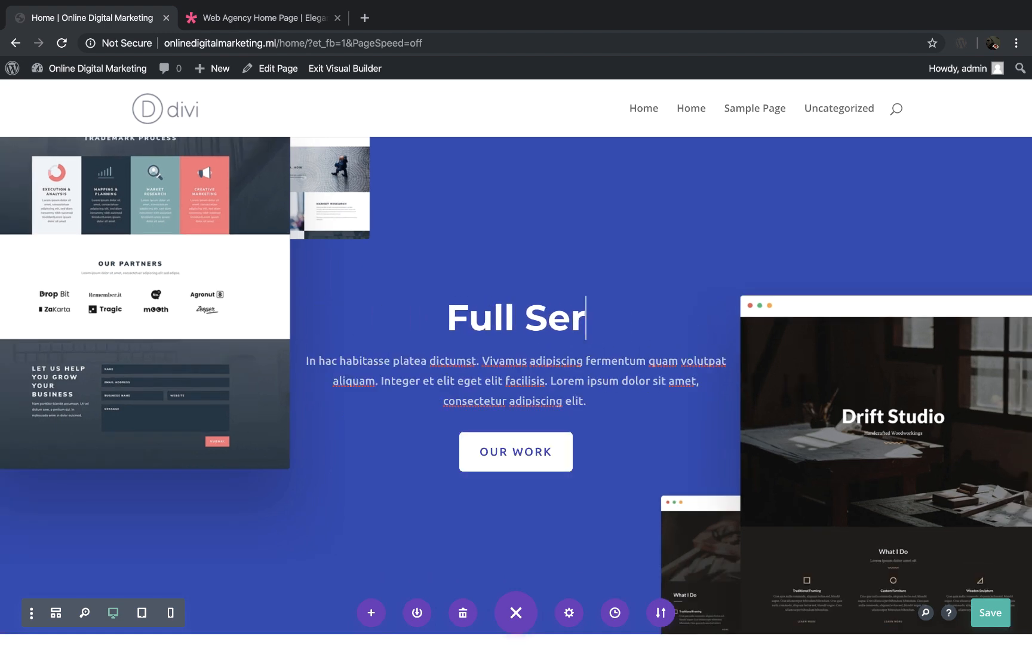
{"action": "key", "text": "BackSpace"}
{"action": "type", "text": "Online Digital Marketing"}
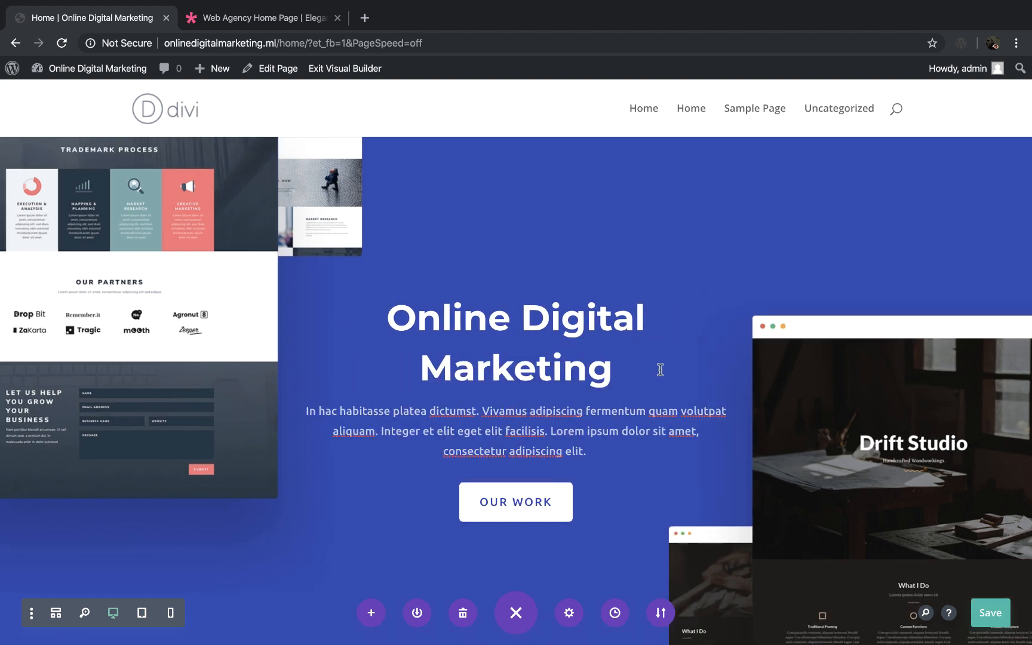
Step: Replace the placeholder paragraph under the hero heading with "Best Digital Marketing Agency"
{"action": "left_click", "coordinate": [518, 457]}
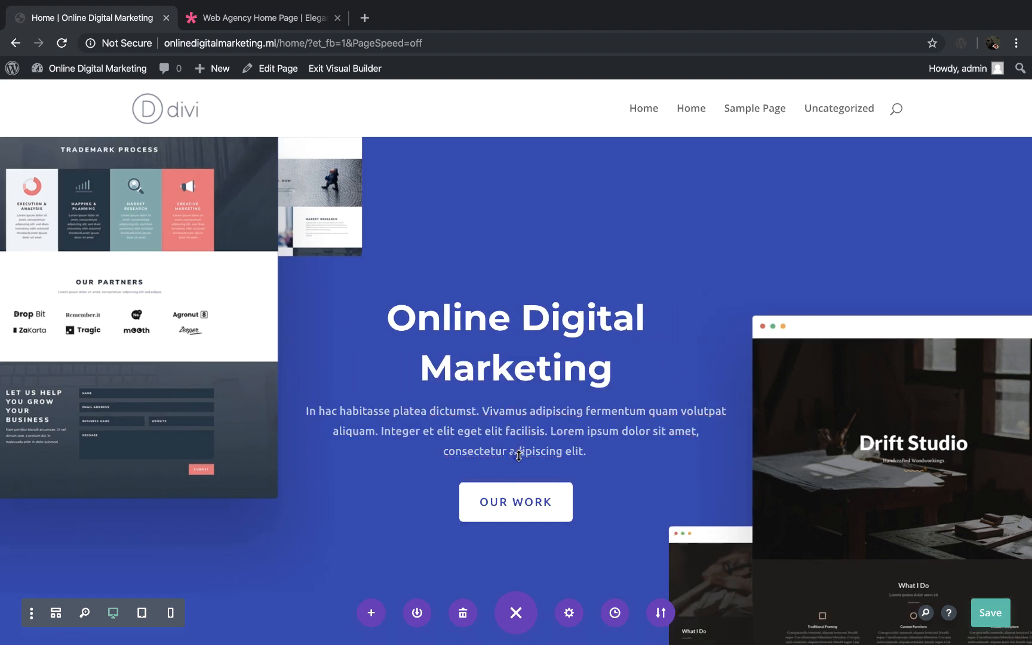
{"action": "left_click", "coordinate": [557, 431]}
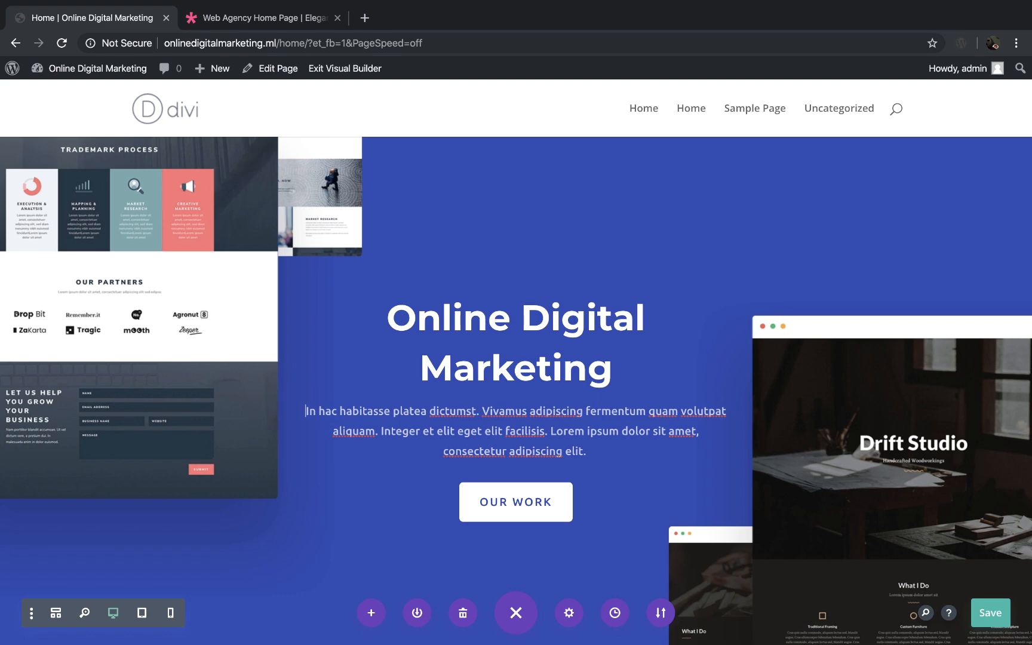
{"action": "key", "text": "super+a"}
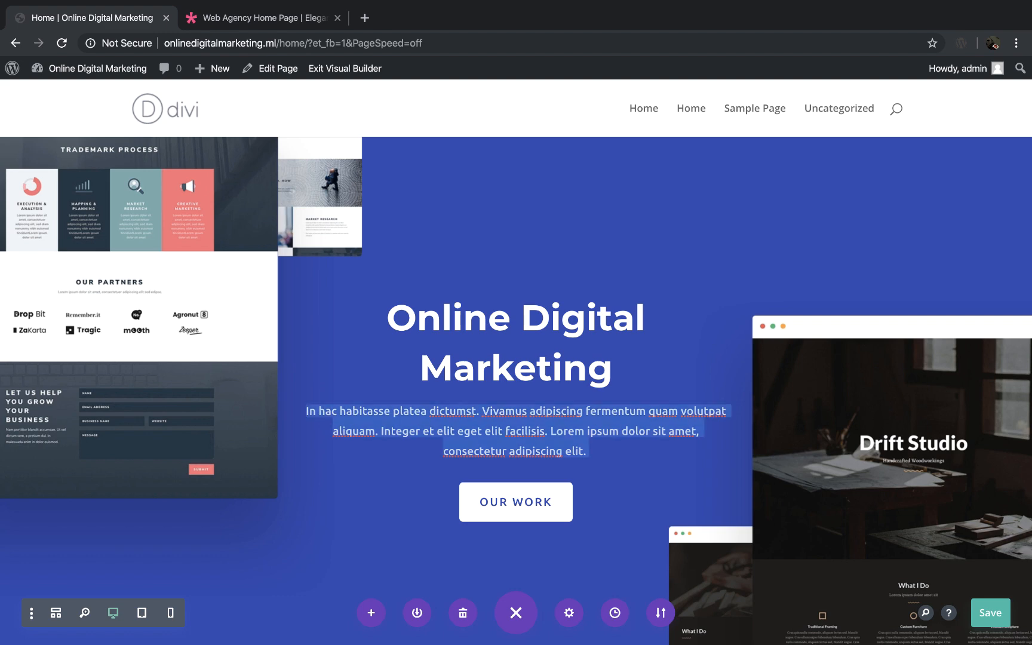
{"action": "key", "text": "BackSpace"}
{"action": "type", "text": "Best"}
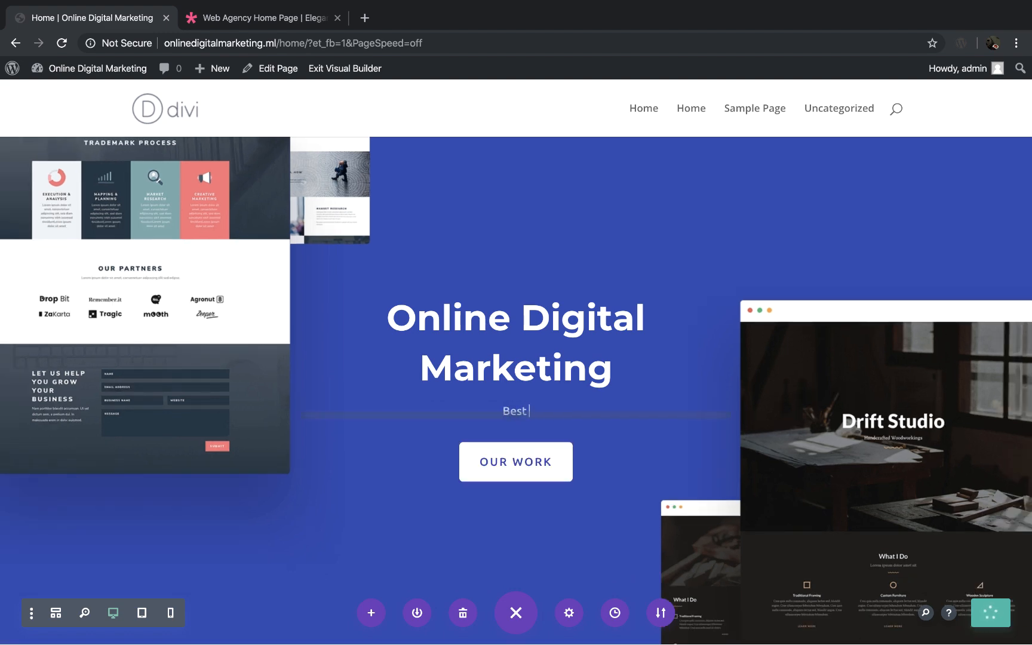
{"action": "type", "text": " Digital Marketing"}
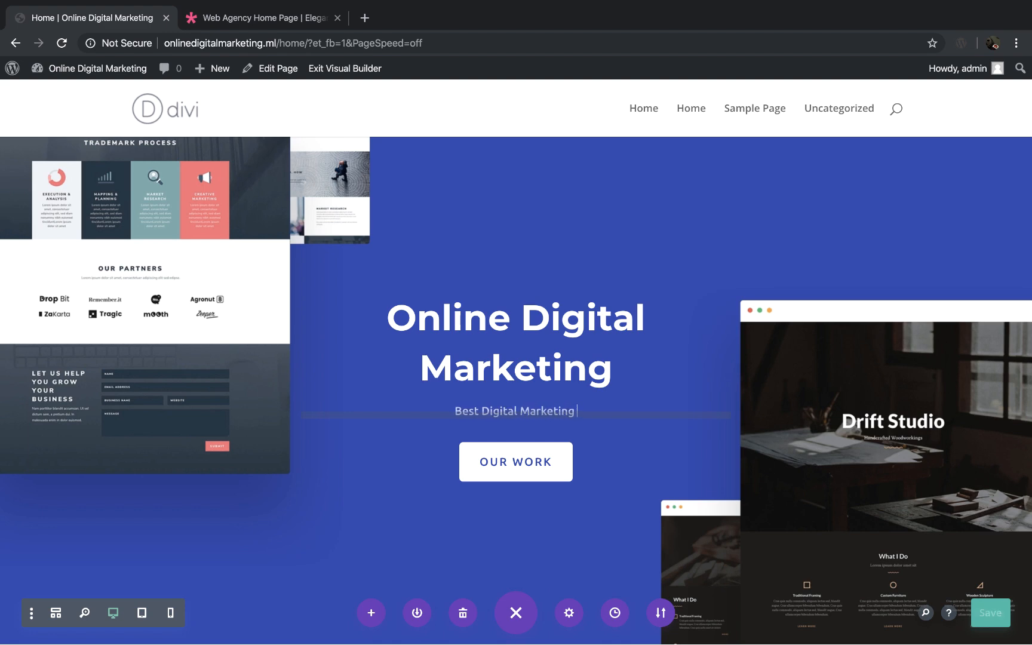
{"action": "type", "text": " Agency"}
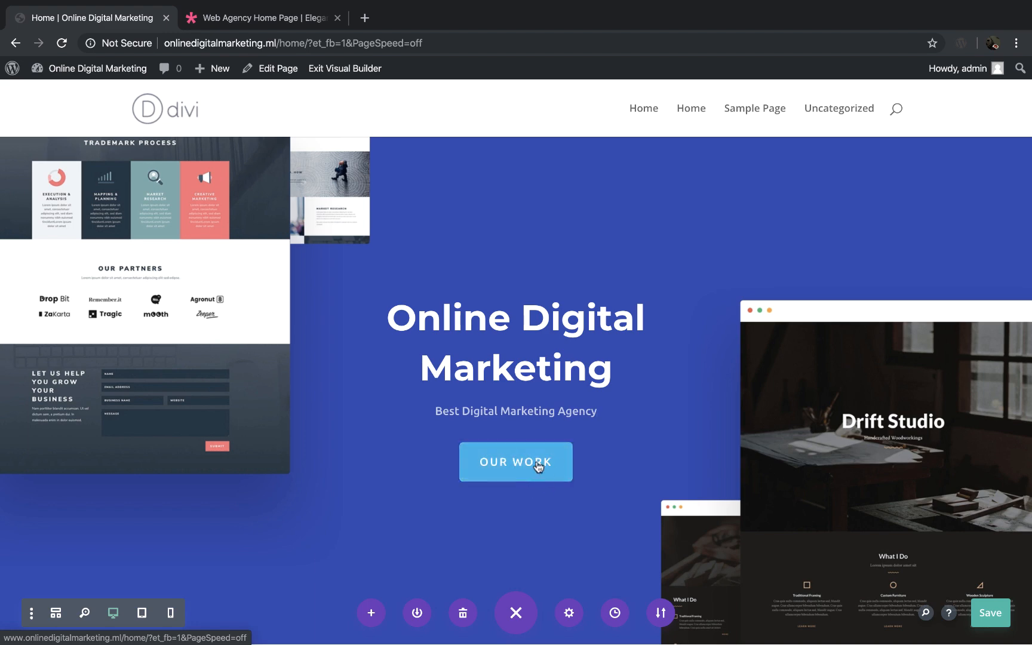
Step: Open the hero button's settings and change its text to "About Us"
{"action": "left_click", "coordinate": [537, 464]}
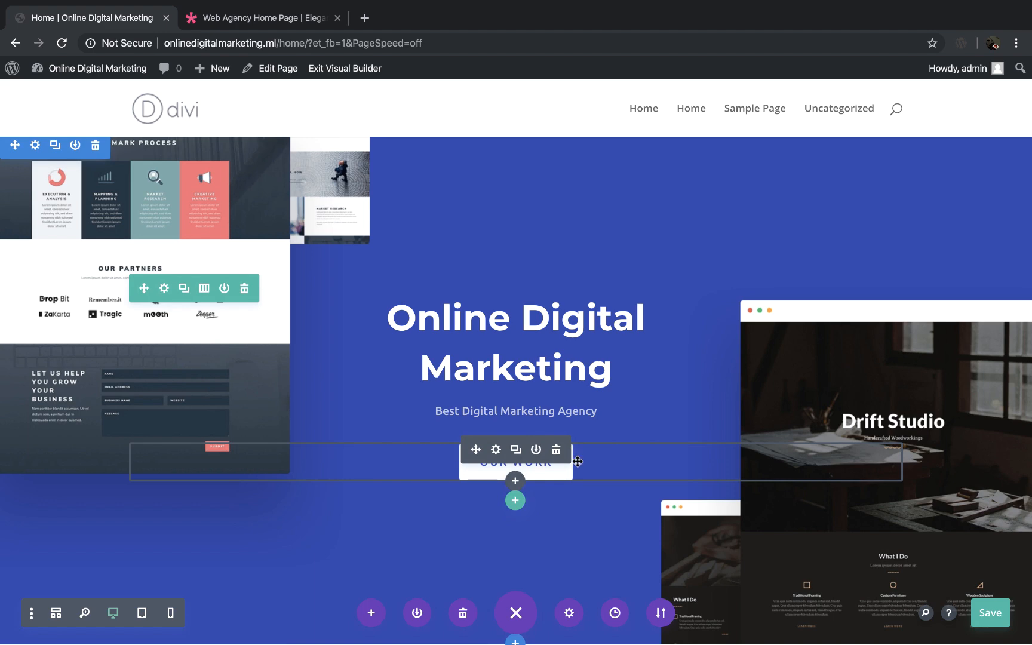
{"action": "left_click", "coordinate": [556, 473]}
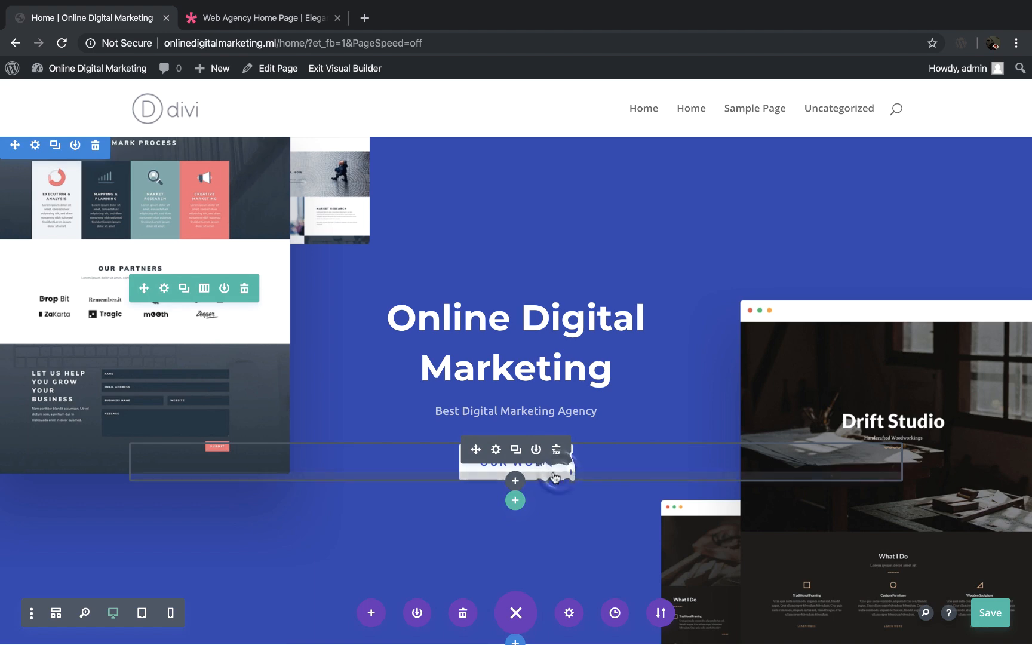
{"action": "left_click", "coordinate": [490, 449]}
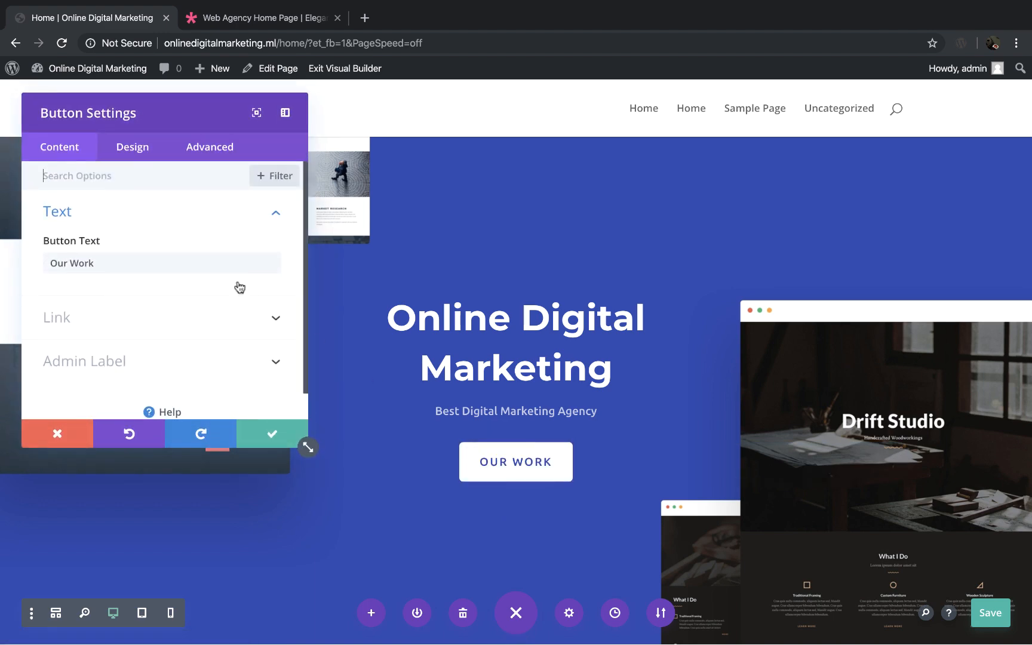
{"action": "left_click_drag", "start_coordinate": [195, 115], "coordinate": [267, 118]}
{"action": "left_click", "coordinate": [172, 261]}
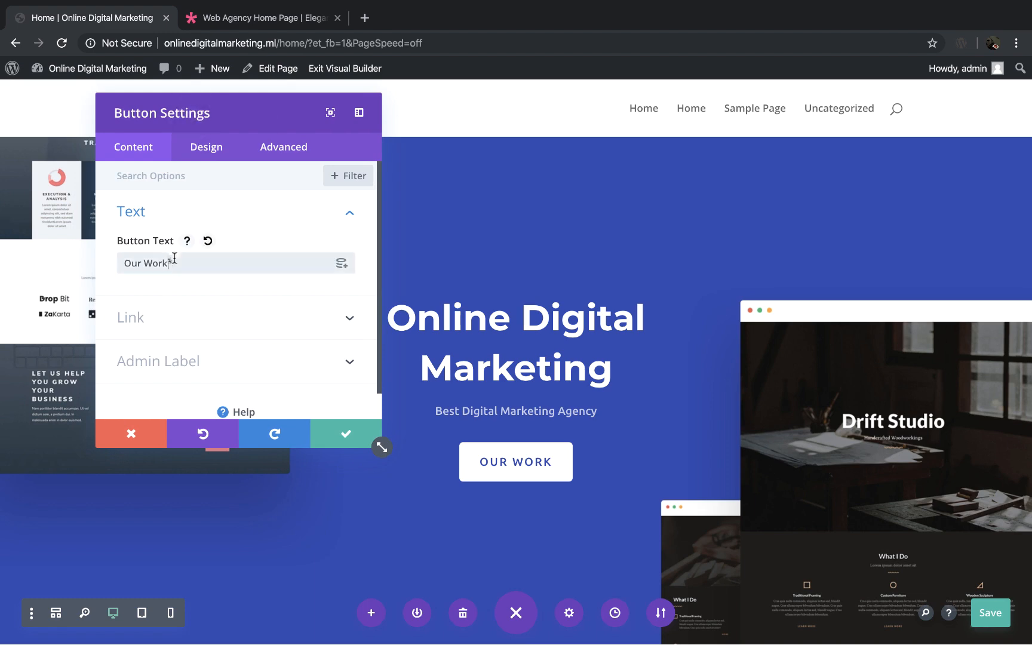
{"action": "triple_click", "coordinate": [174, 260]}
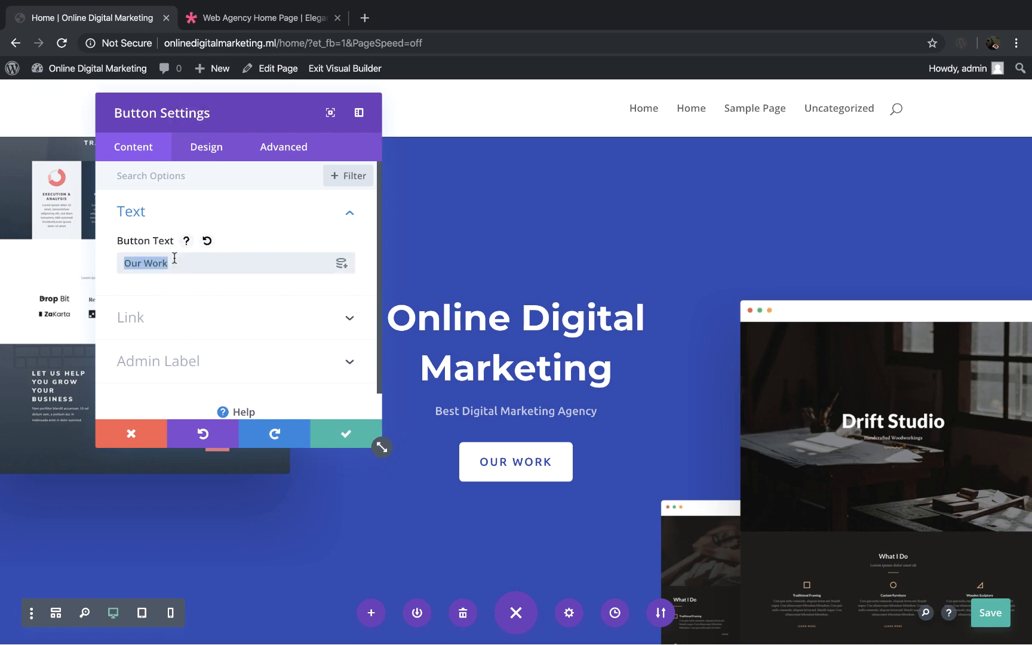
{"action": "type", "text": "About"}
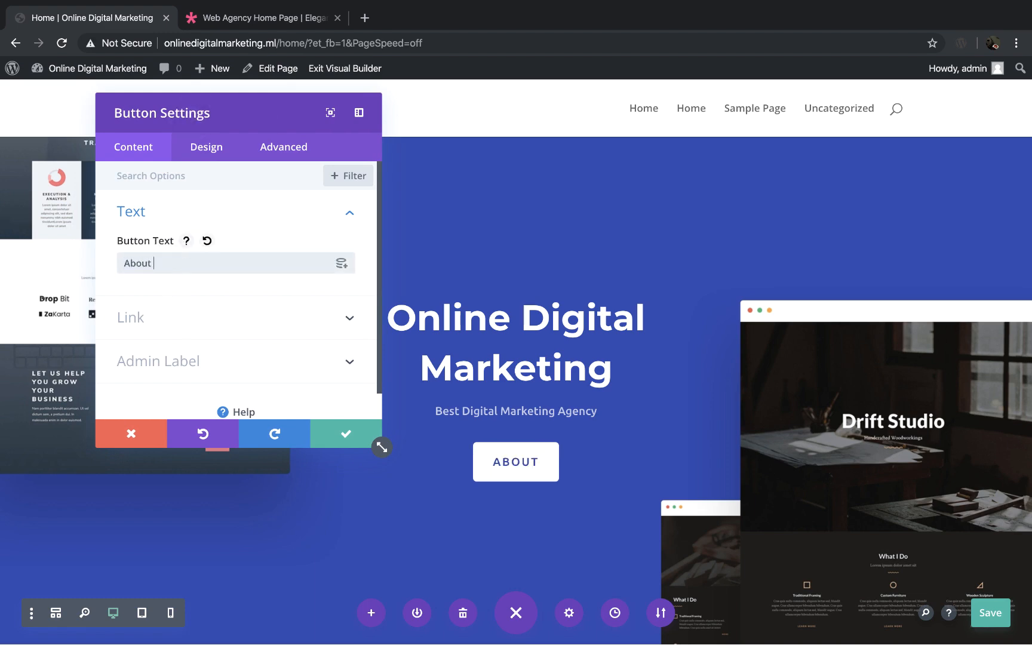
{"action": "type", "text": " Us"}
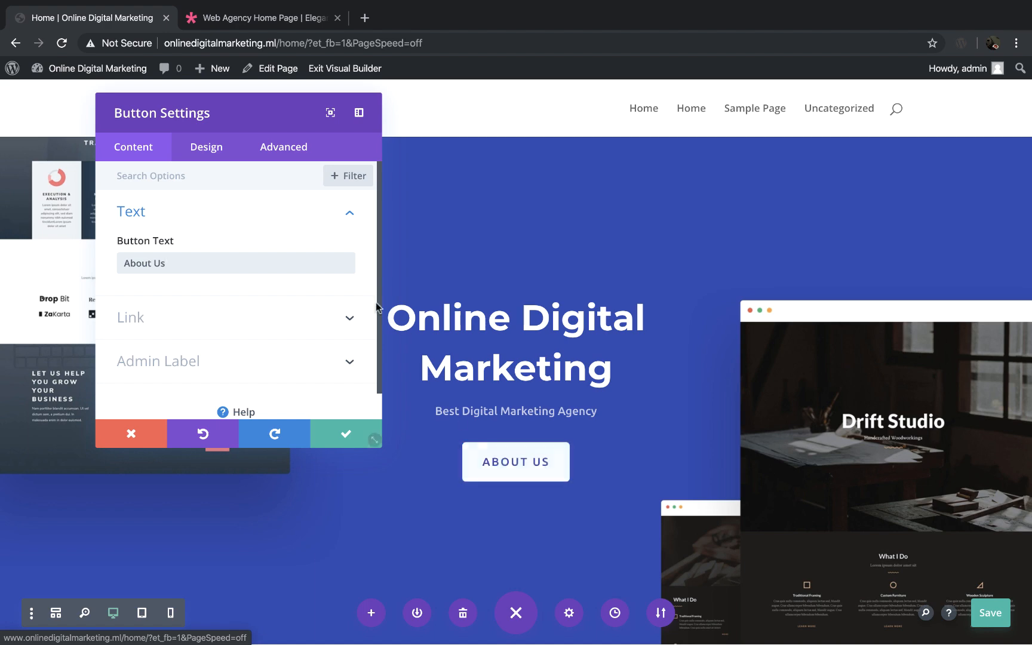
{"action": "left_click", "coordinate": [349, 318]}
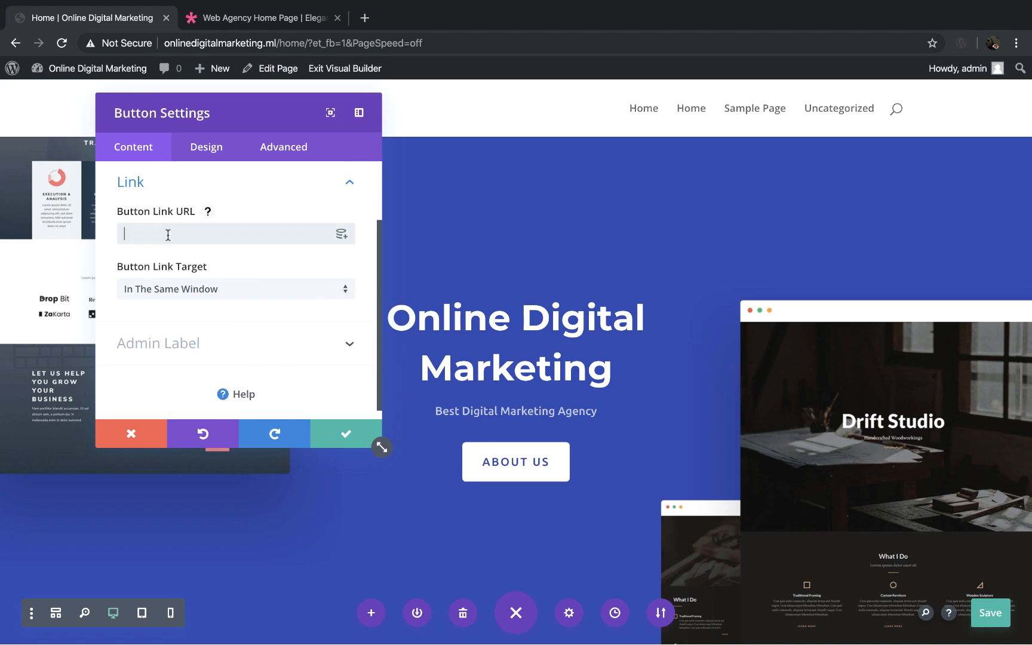
{"action": "type", "text": "ht"}
{"action": "type", "text": "eppingskills.com"}
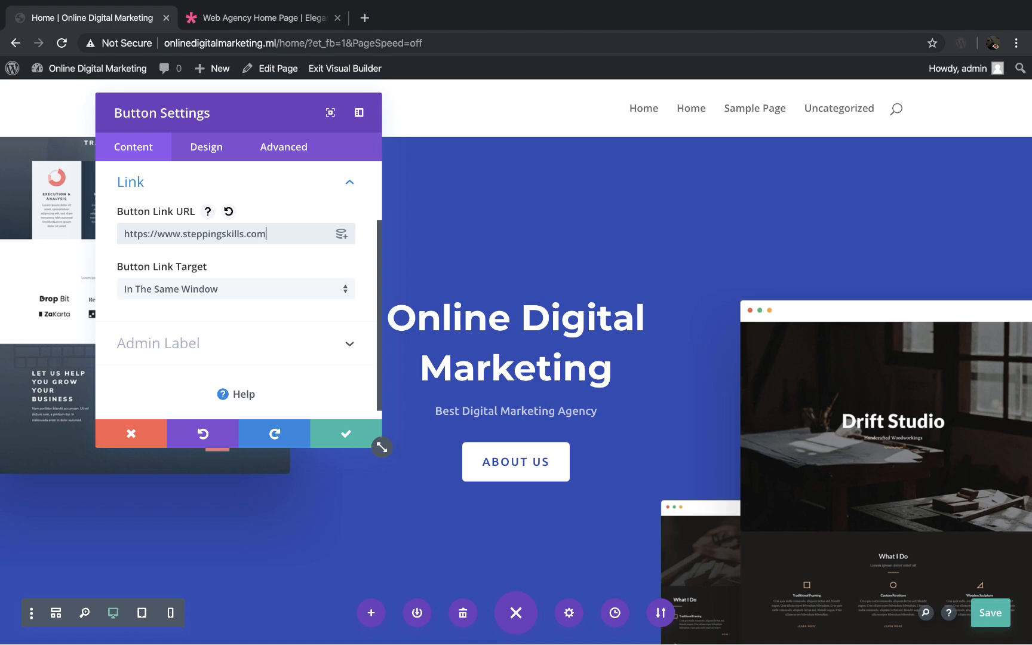
{"action": "left_click", "coordinate": [343, 436]}
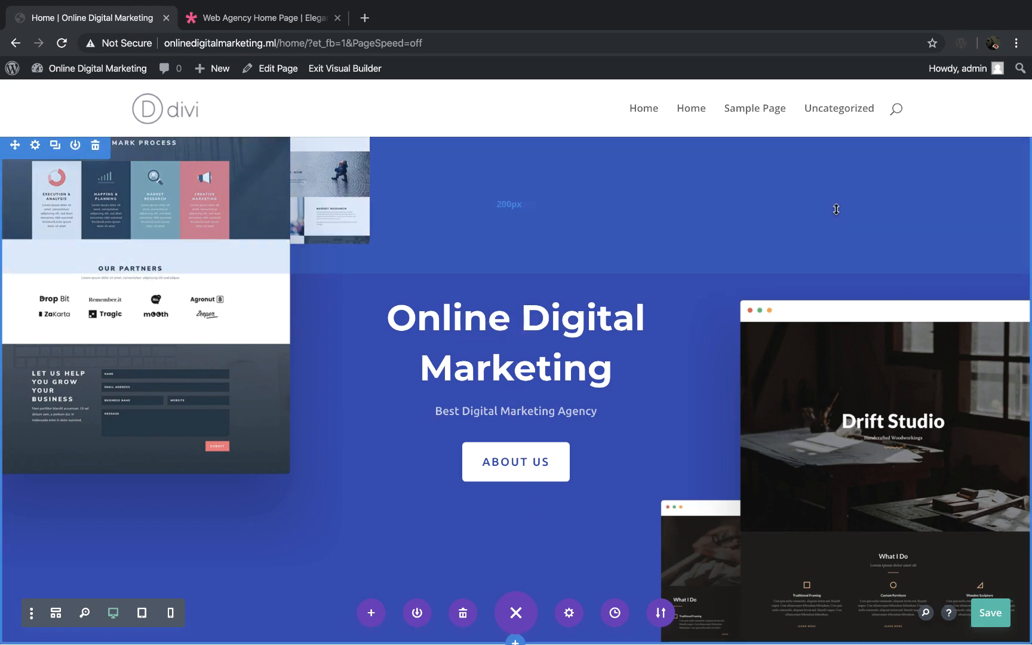
Step: Look through the Home page's sections from the hero down to the contact form and back
{"action": "scroll", "coordinate": [836, 209], "scroll_direction": "down", "scroll_amount": 1}
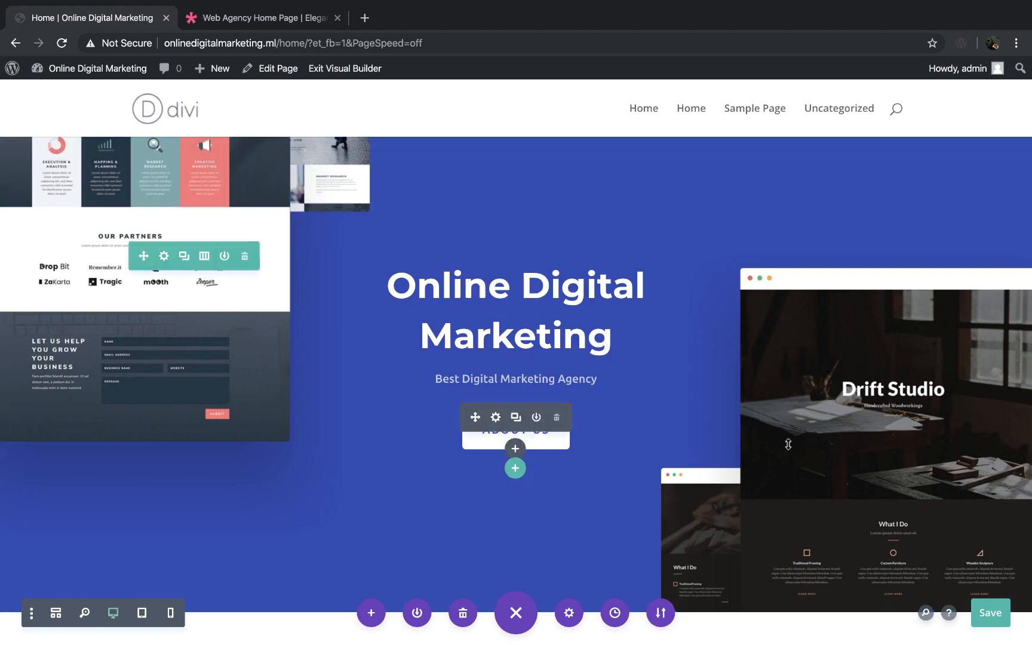
{"action": "scroll", "coordinate": [789, 444], "scroll_direction": "down", "scroll_amount": 6}
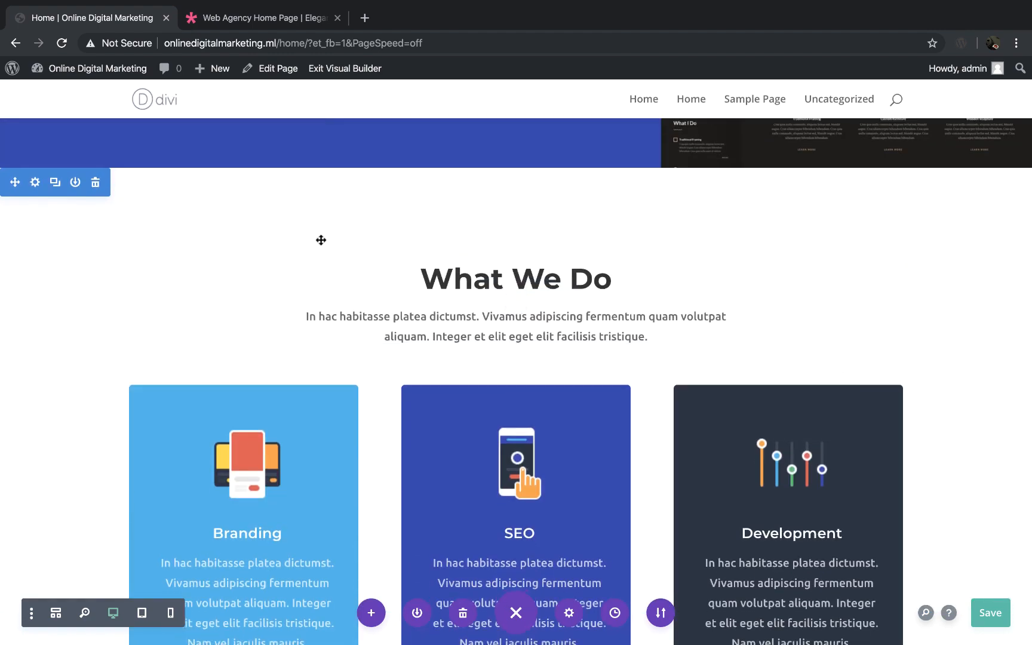
{"action": "scroll", "coordinate": [710, 277], "scroll_direction": "down", "scroll_amount": 6}
{"action": "scroll", "coordinate": [713, 269], "scroll_direction": "down", "scroll_amount": 1}
{"action": "scroll", "coordinate": [684, 348], "scroll_direction": "down", "scroll_amount": 7}
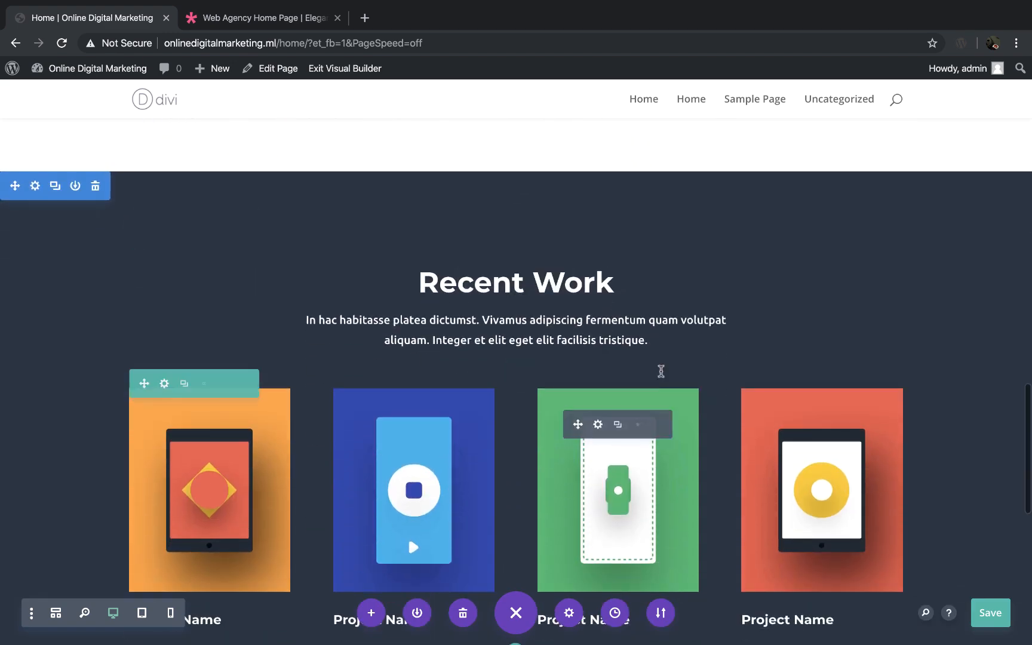
{"action": "scroll", "coordinate": [675, 415], "scroll_direction": "down", "scroll_amount": 6}
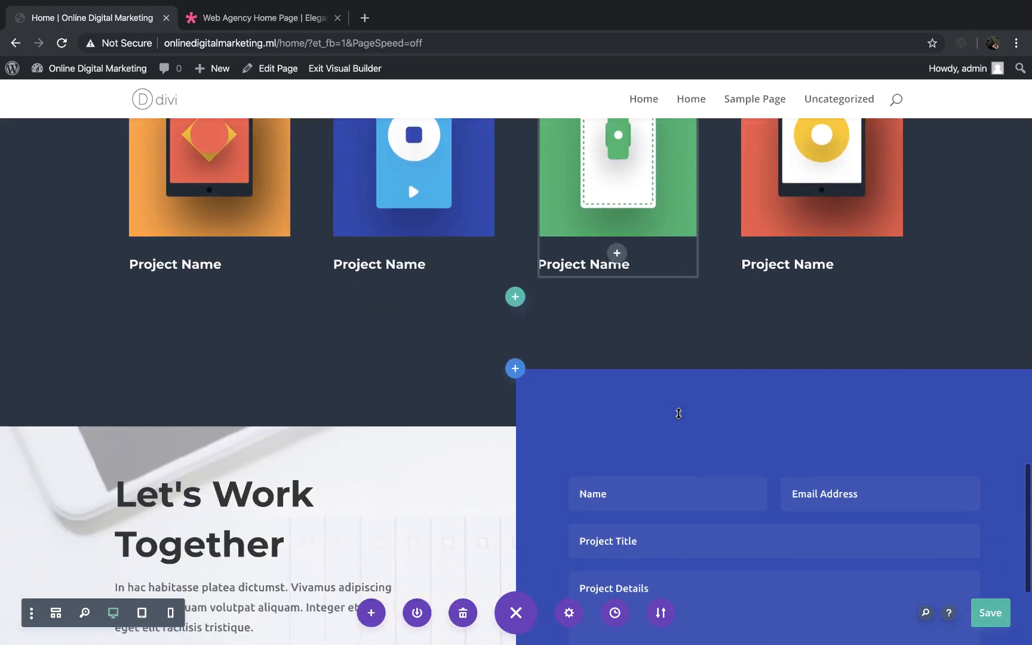
{"action": "scroll", "coordinate": [679, 414], "scroll_direction": "up", "scroll_amount": 20}
{"action": "scroll", "coordinate": [679, 414], "scroll_direction": "up", "scroll_amount": 3}
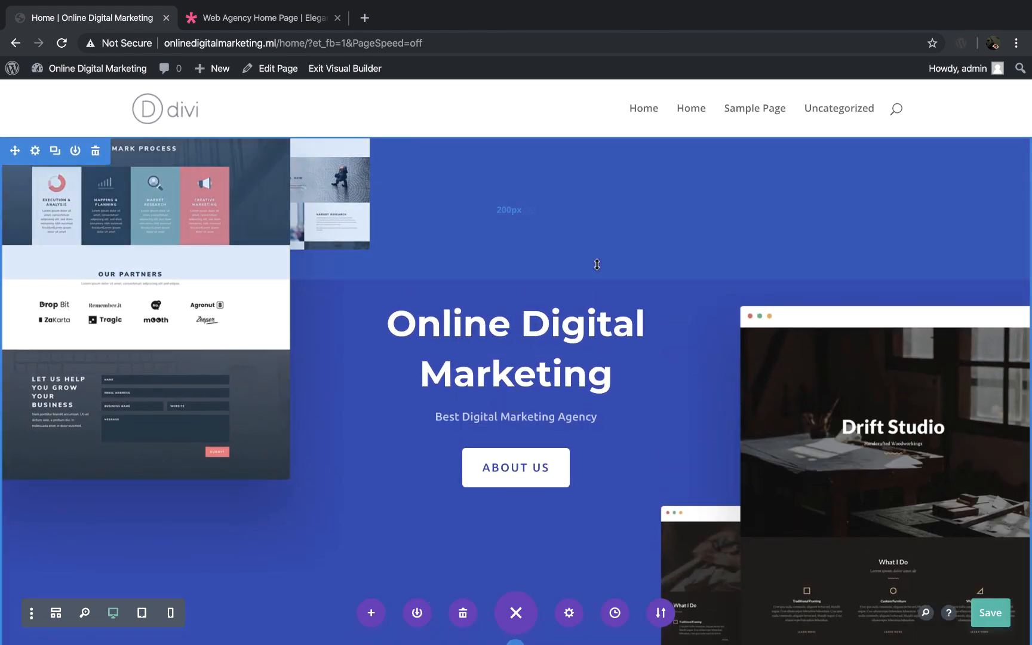
{"action": "left_click", "coordinate": [35, 151]}
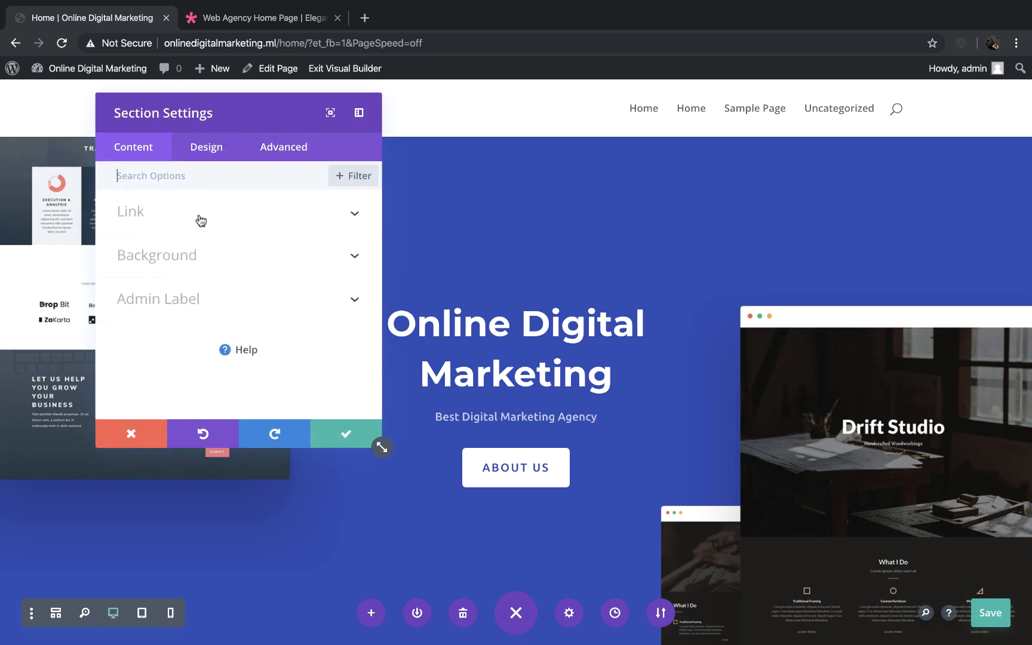
{"action": "left_click", "coordinate": [355, 259]}
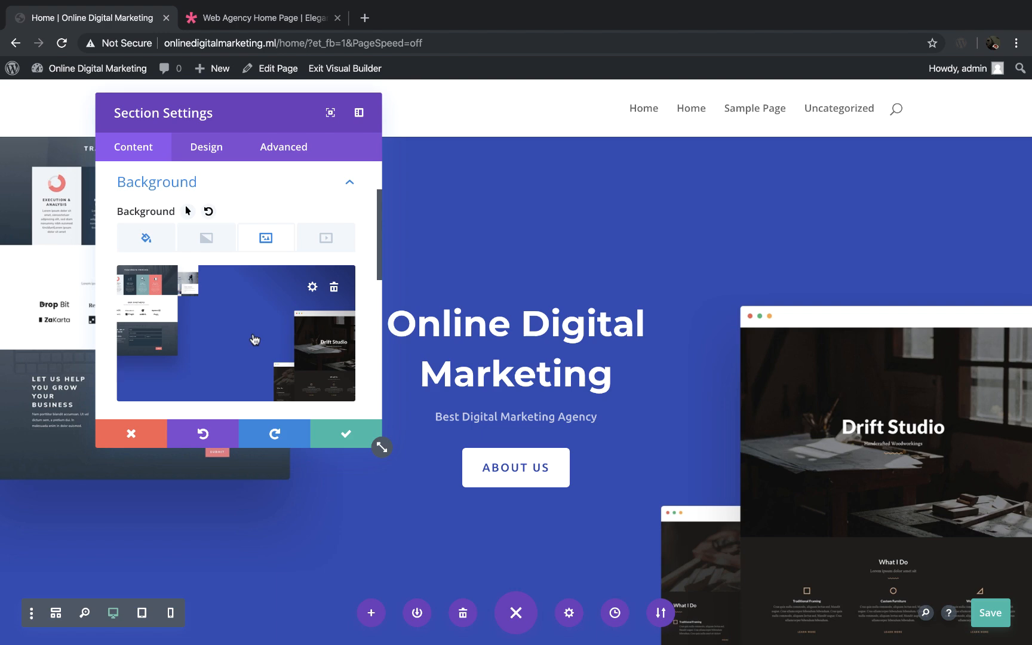
{"action": "left_click", "coordinate": [334, 289]}
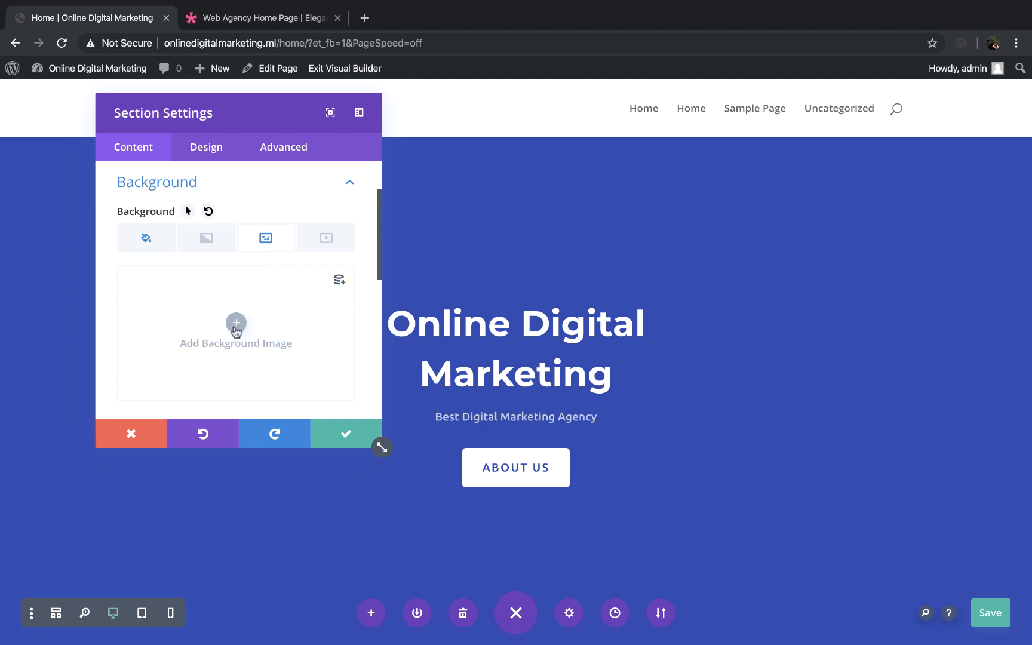
{"action": "key", "text": "ctrl+s"}
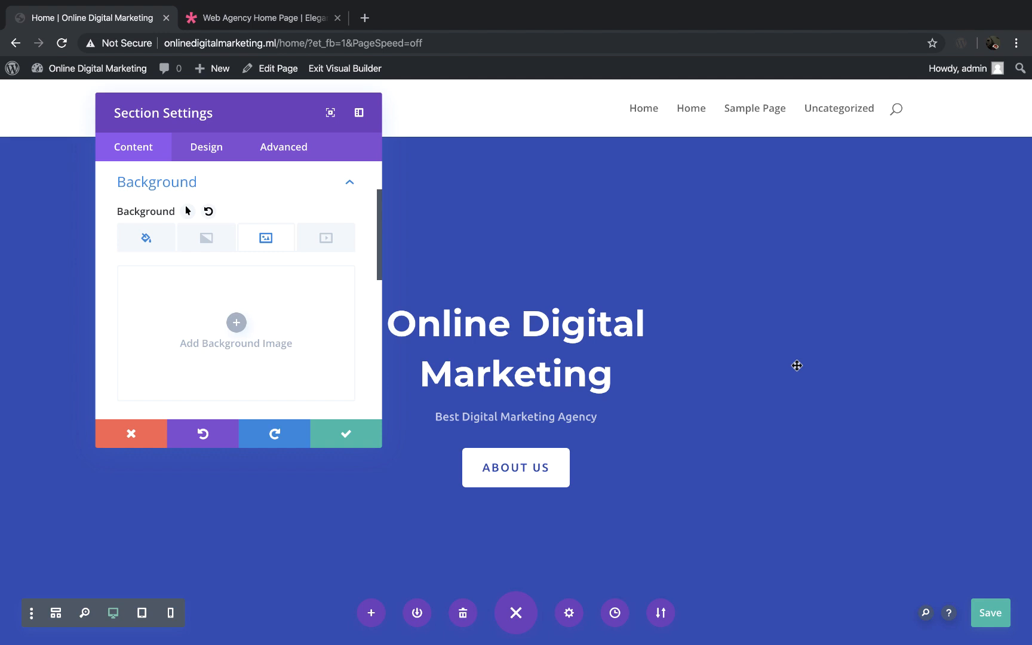
{"action": "left_click", "coordinate": [350, 425]}
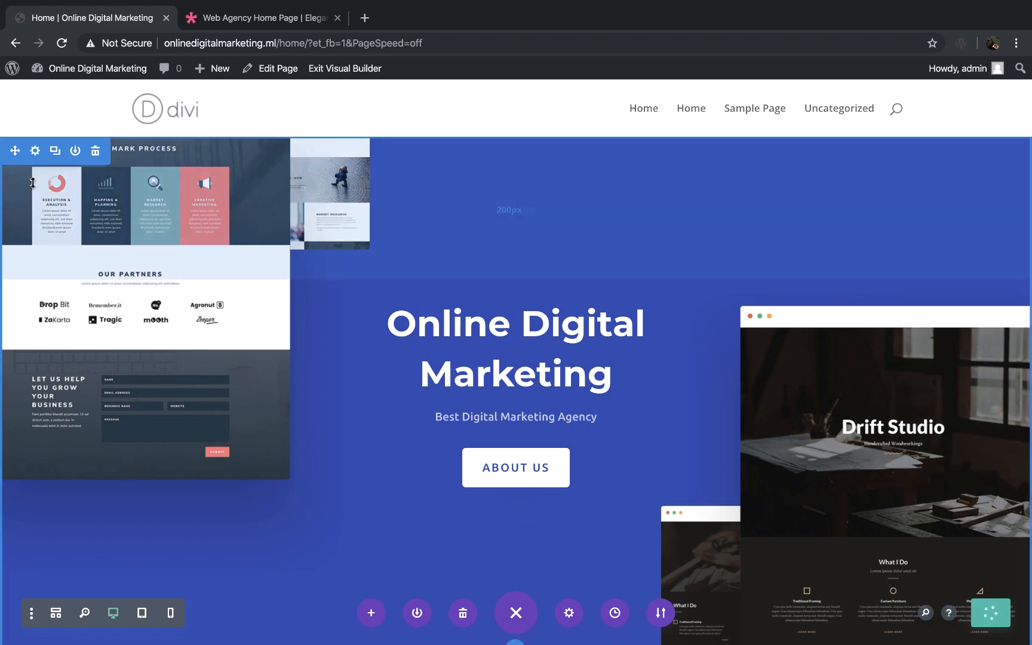
Step: Open the hero section's settings and remove its current background image
{"action": "left_click", "coordinate": [35, 151]}
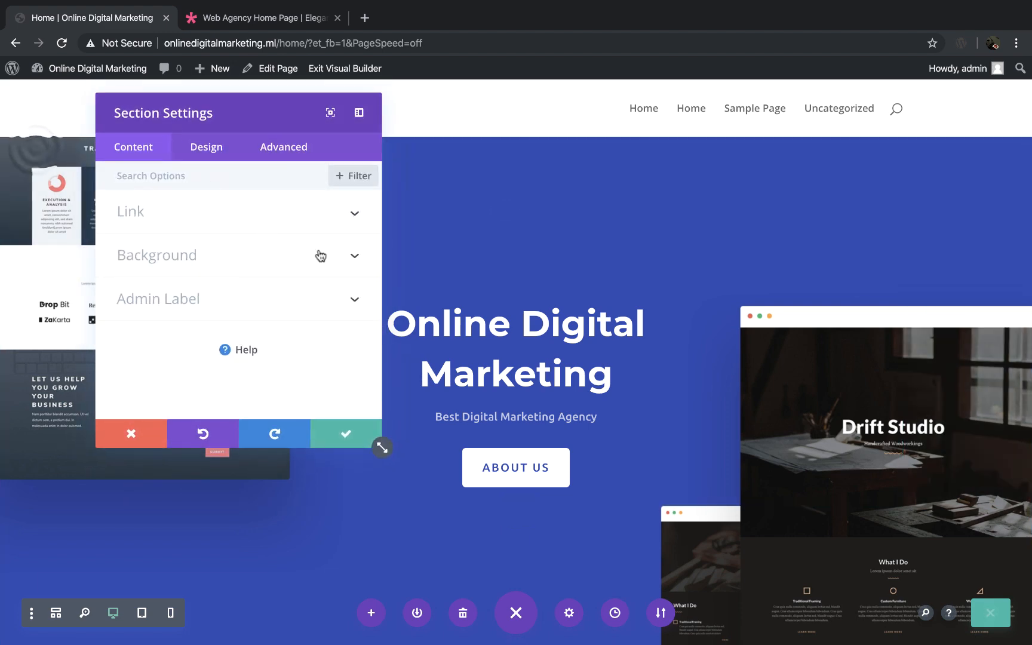
{"action": "left_click", "coordinate": [355, 257]}
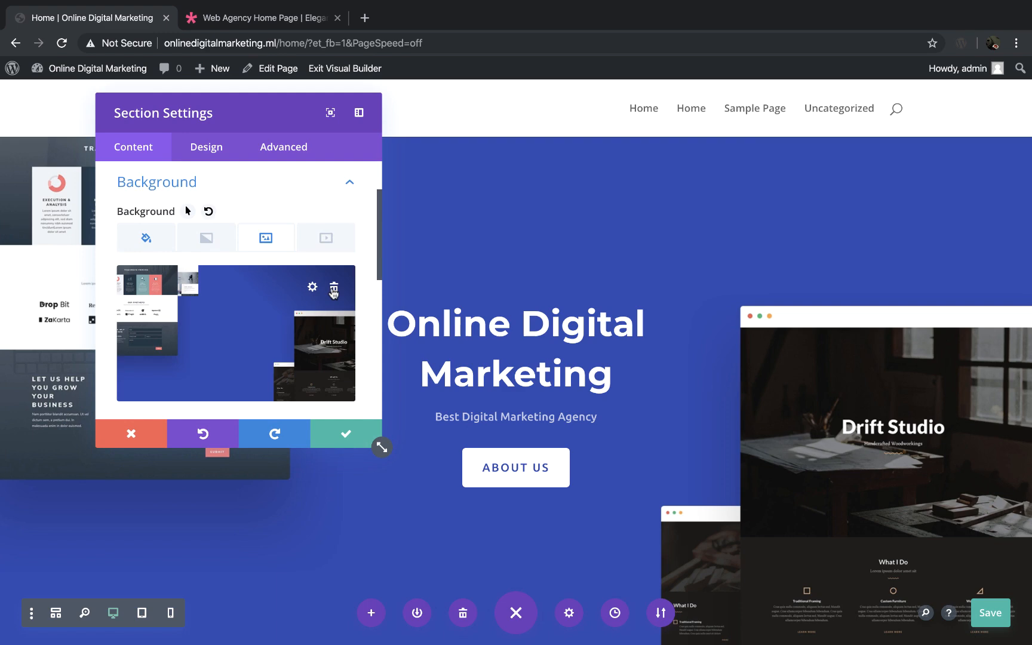
{"action": "left_click", "coordinate": [334, 290]}
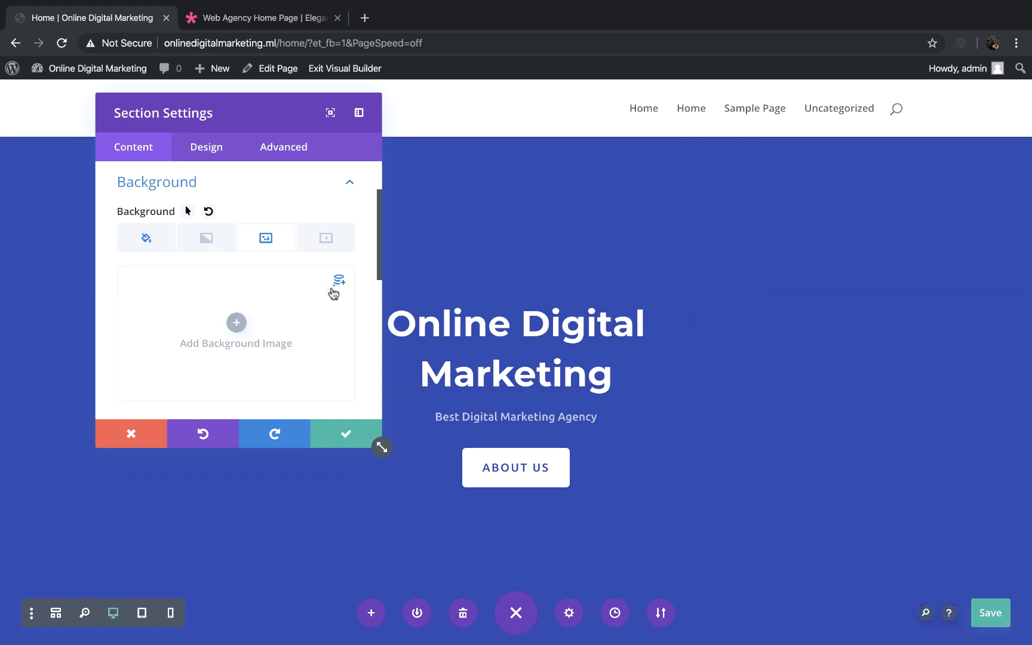
Step: Upload the sky-space-coworking image from Downloads as the hero section's background image and save the section settings
{"action": "left_click", "coordinate": [237, 324]}
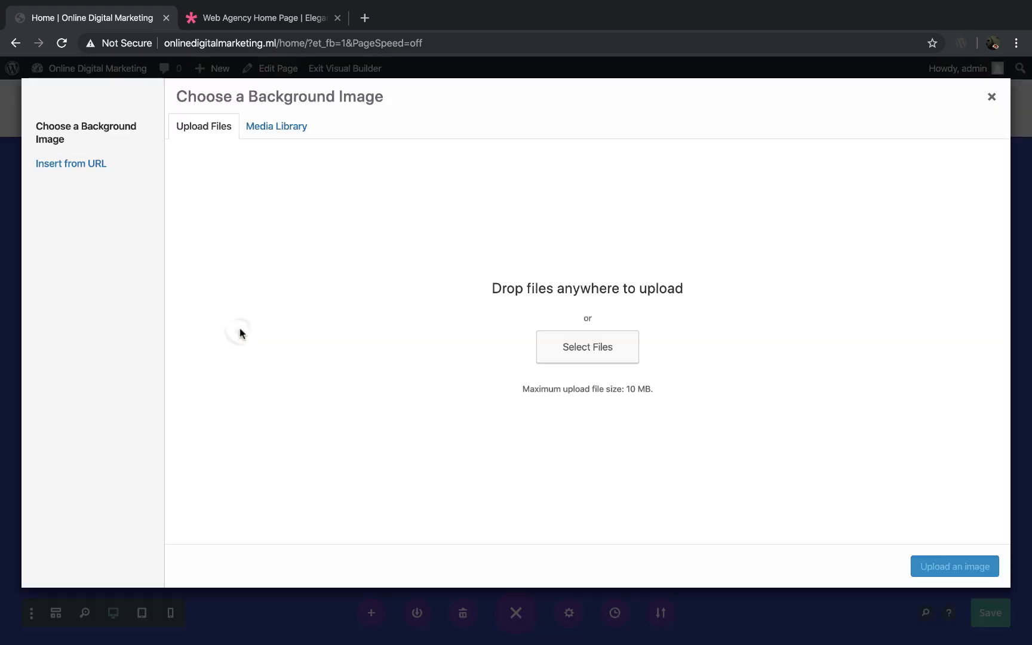
{"action": "left_click", "coordinate": [597, 357]}
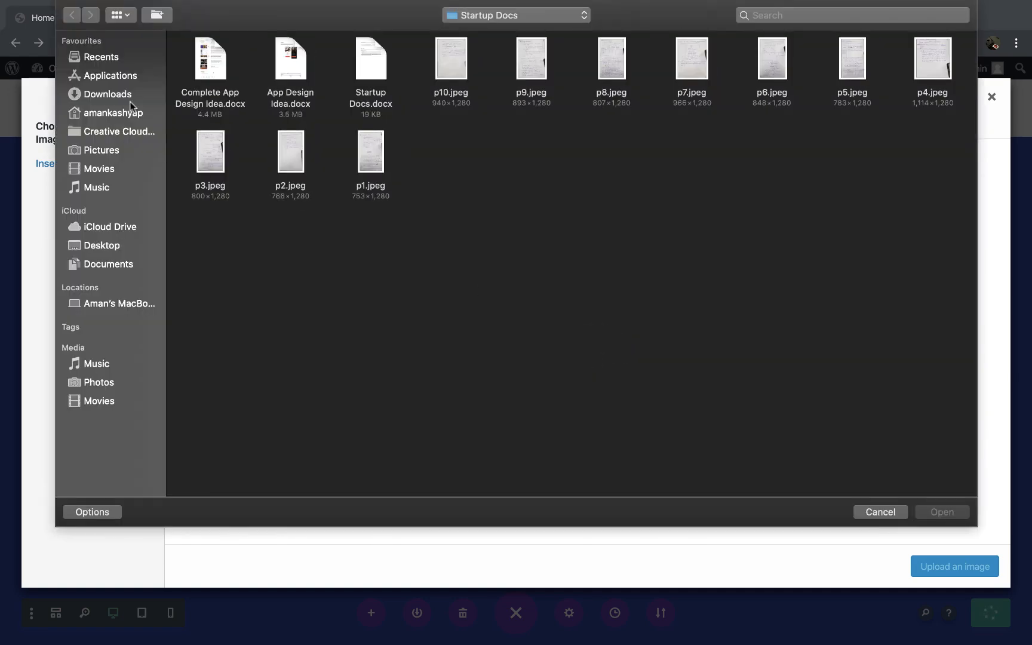
{"action": "left_click", "coordinate": [129, 96]}
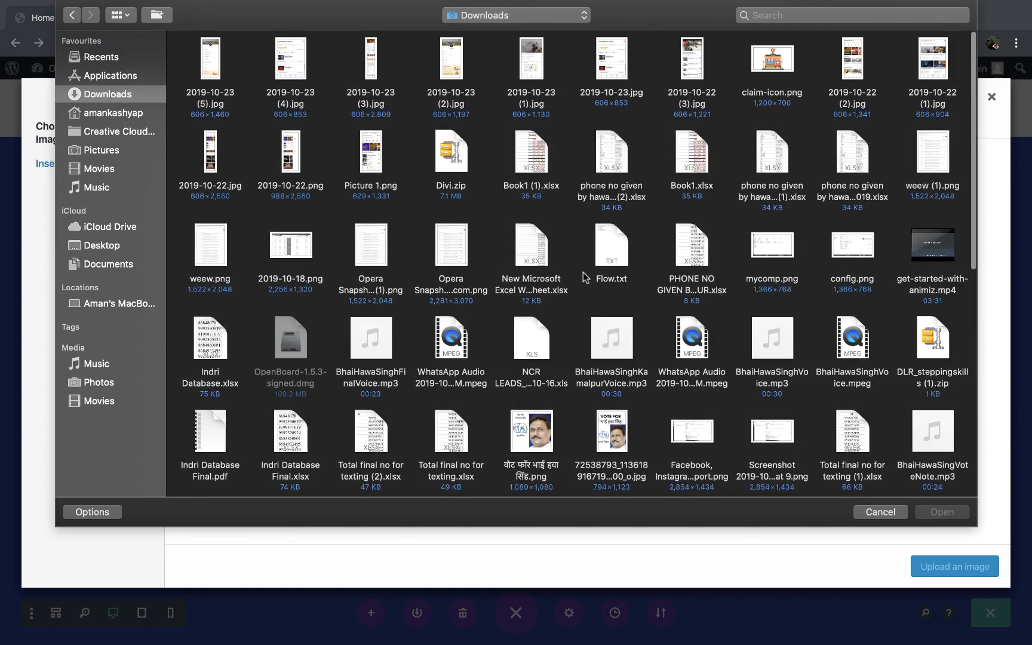
{"action": "scroll", "coordinate": [583, 271], "scroll_direction": "down", "scroll_amount": 5}
{"action": "scroll", "coordinate": [583, 272], "scroll_direction": "down", "scroll_amount": 4}
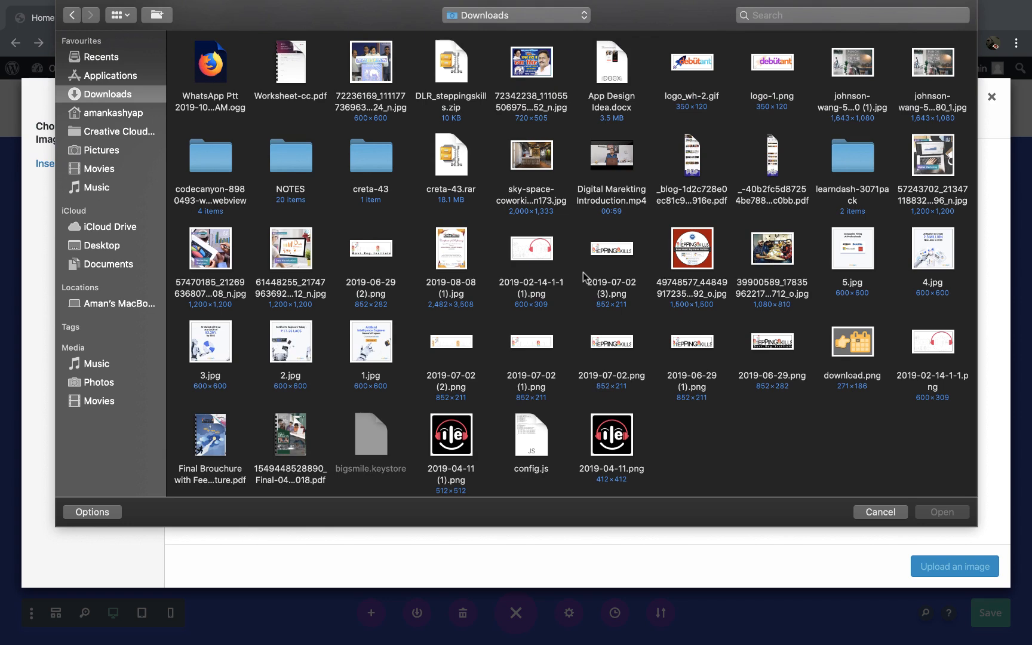
{"action": "left_click", "coordinate": [551, 190]}
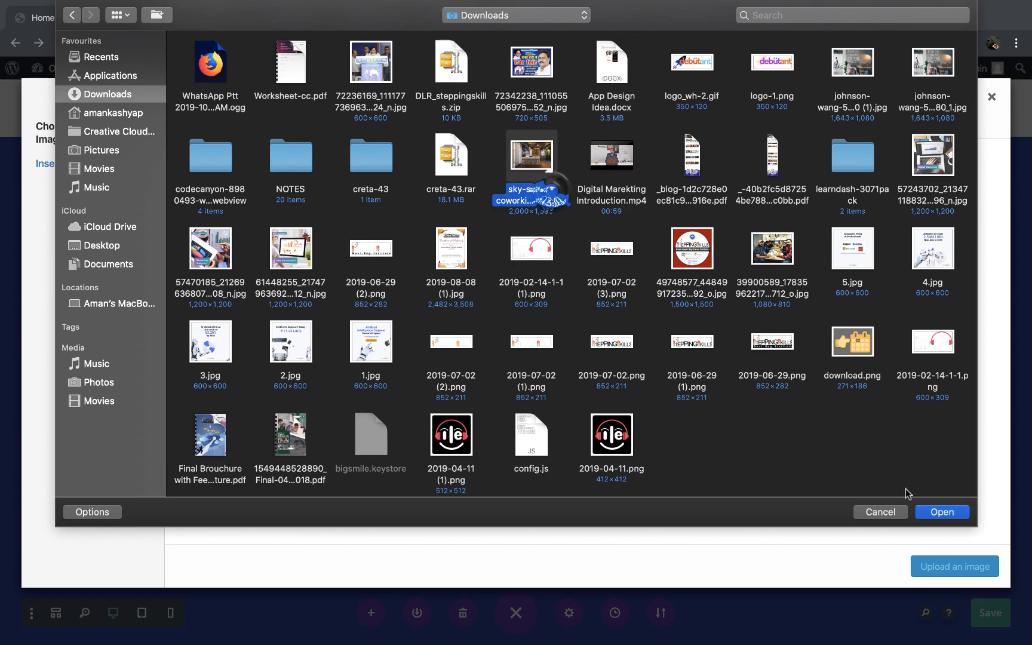
{"action": "left_click", "coordinate": [942, 512]}
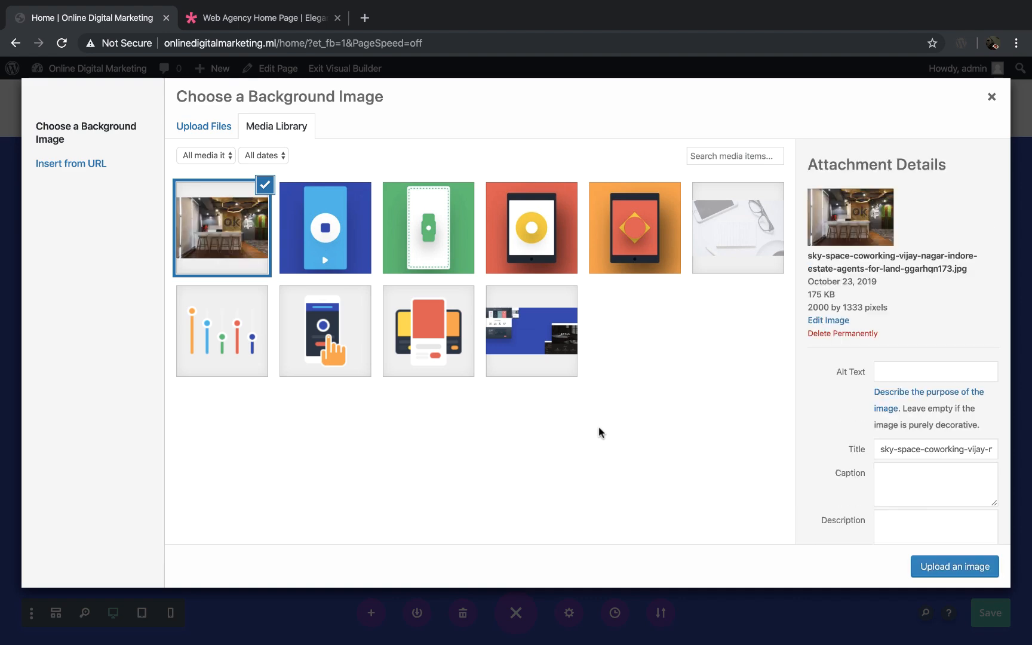
{"action": "left_click", "coordinate": [955, 568]}
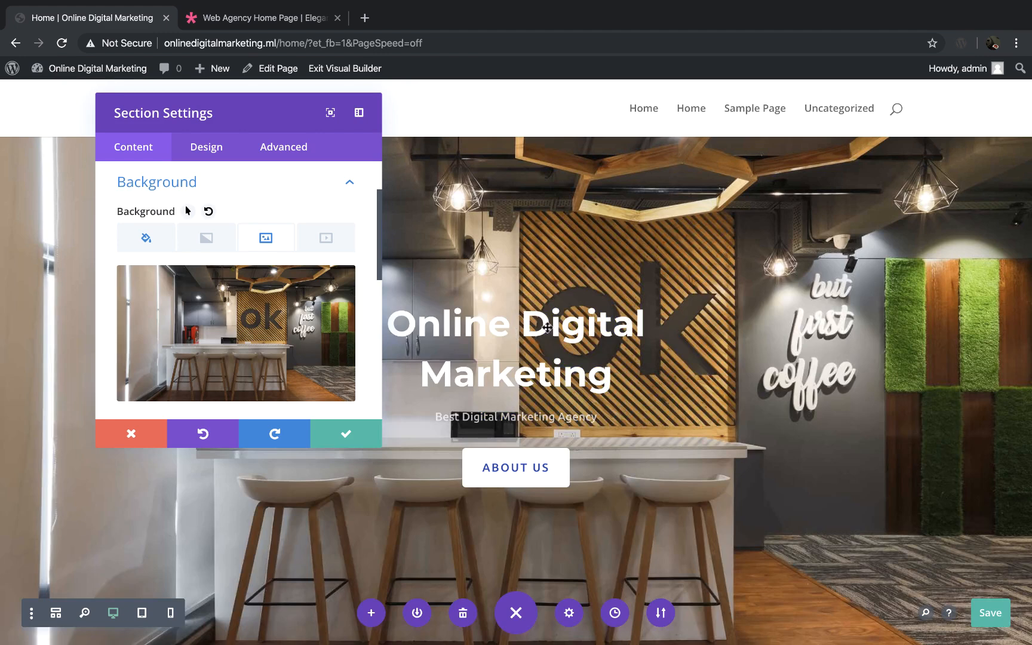
{"action": "left_click", "coordinate": [346, 433]}
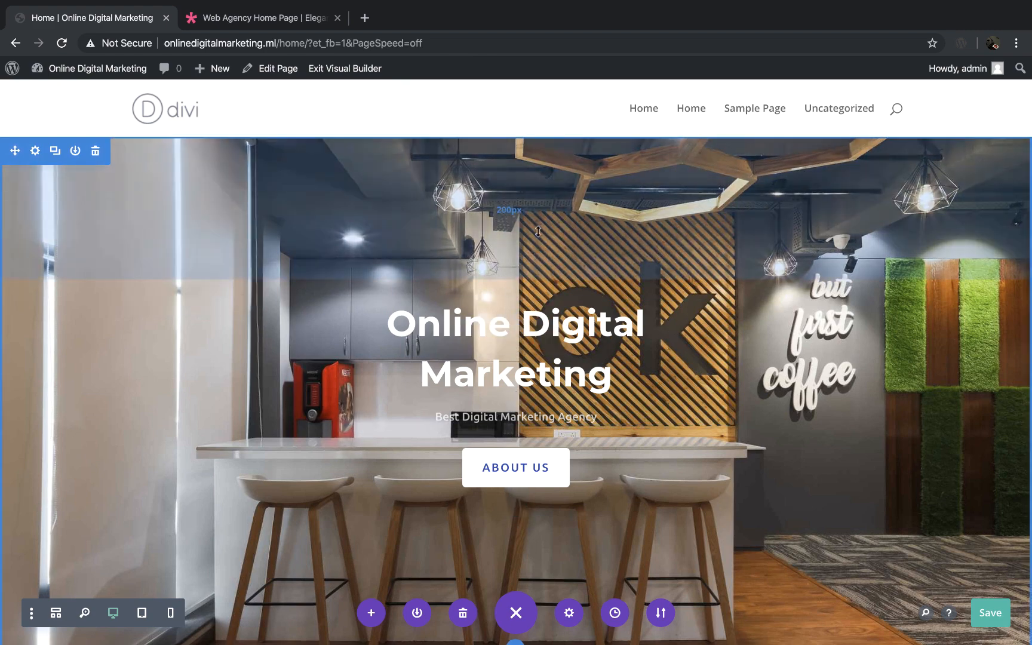
Step: Reduce the hero section's top and bottom padding so that the section is shorter
{"action": "scroll", "coordinate": [717, 298], "scroll_direction": "down", "scroll_amount": 3}
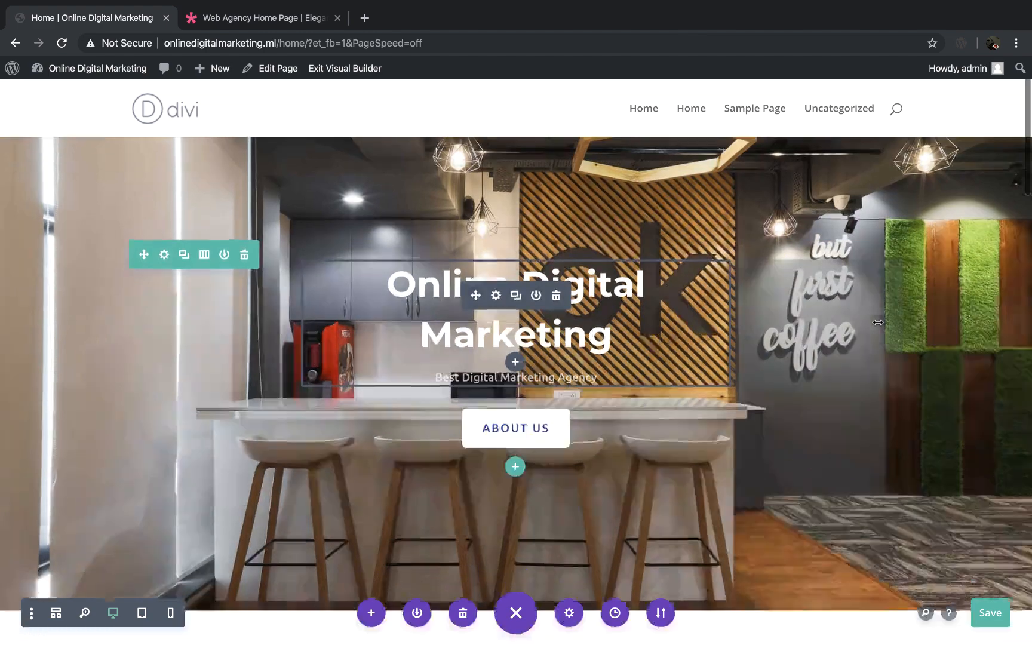
{"action": "scroll", "coordinate": [878, 322], "scroll_direction": "up", "scroll_amount": 3}
{"action": "scroll", "coordinate": [878, 323], "scroll_direction": "up", "scroll_amount": 1}
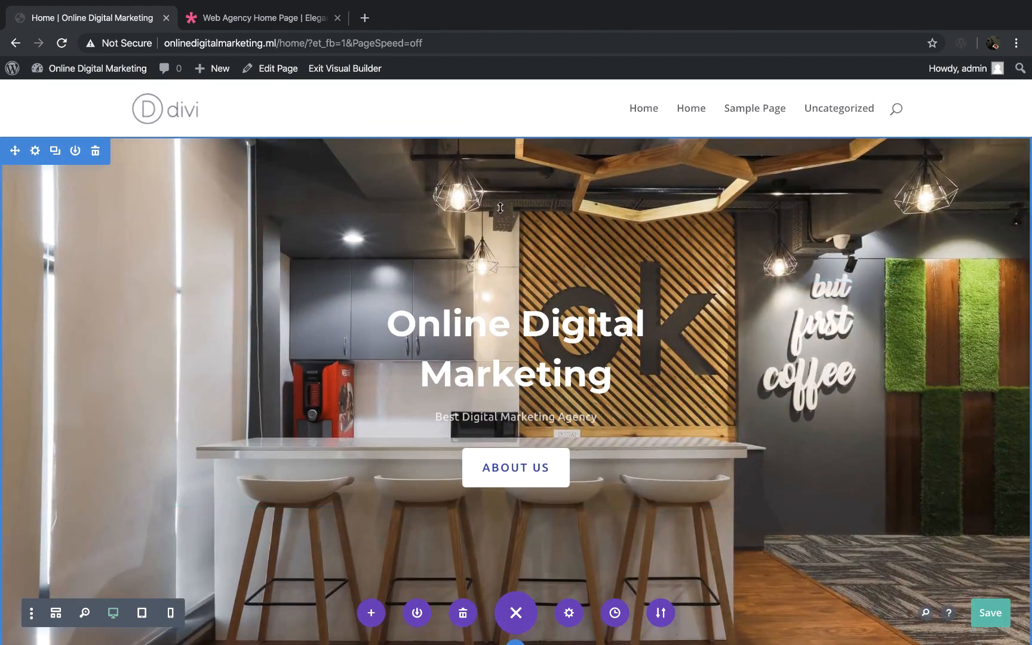
{"action": "scroll", "coordinate": [896, 251], "scroll_direction": "down", "scroll_amount": 3}
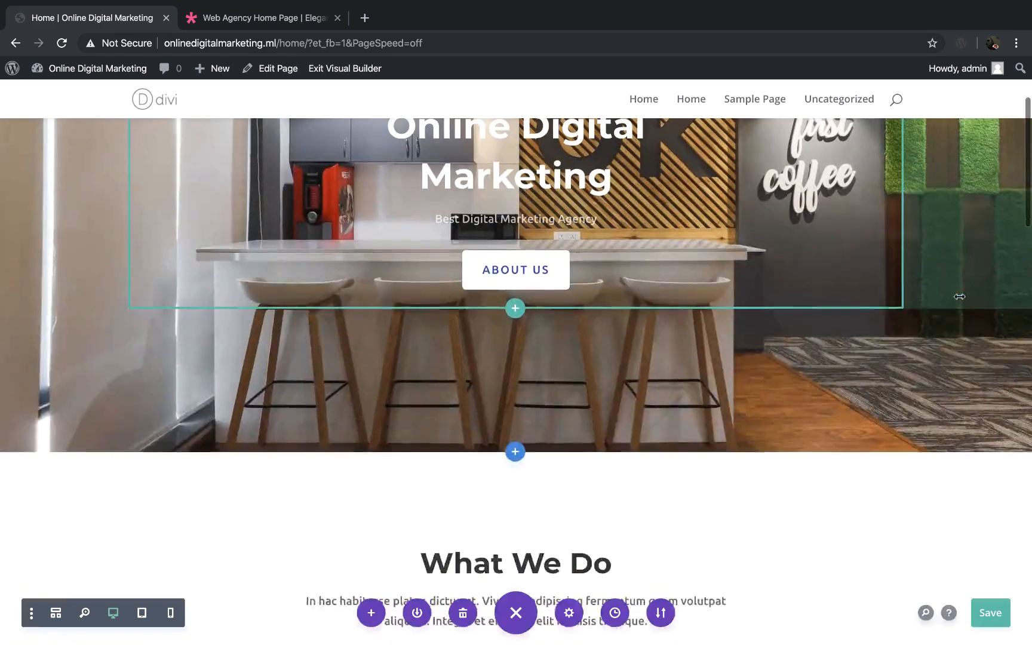
{"action": "scroll", "coordinate": [717, 204], "scroll_direction": "up", "scroll_amount": 3}
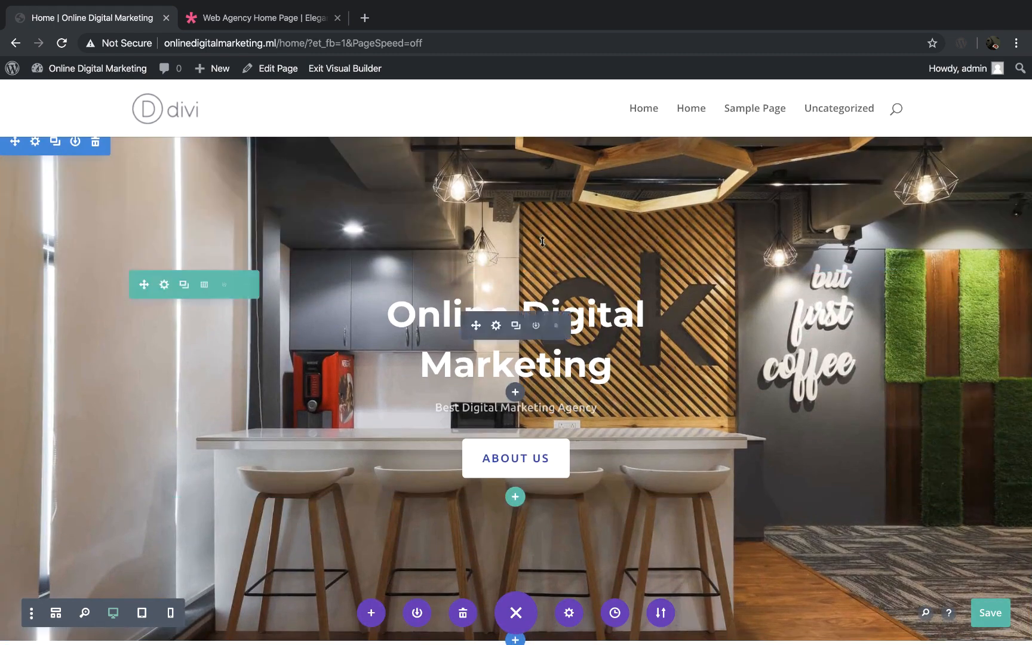
{"action": "scroll", "coordinate": [553, 170], "scroll_direction": "down", "scroll_amount": 2}
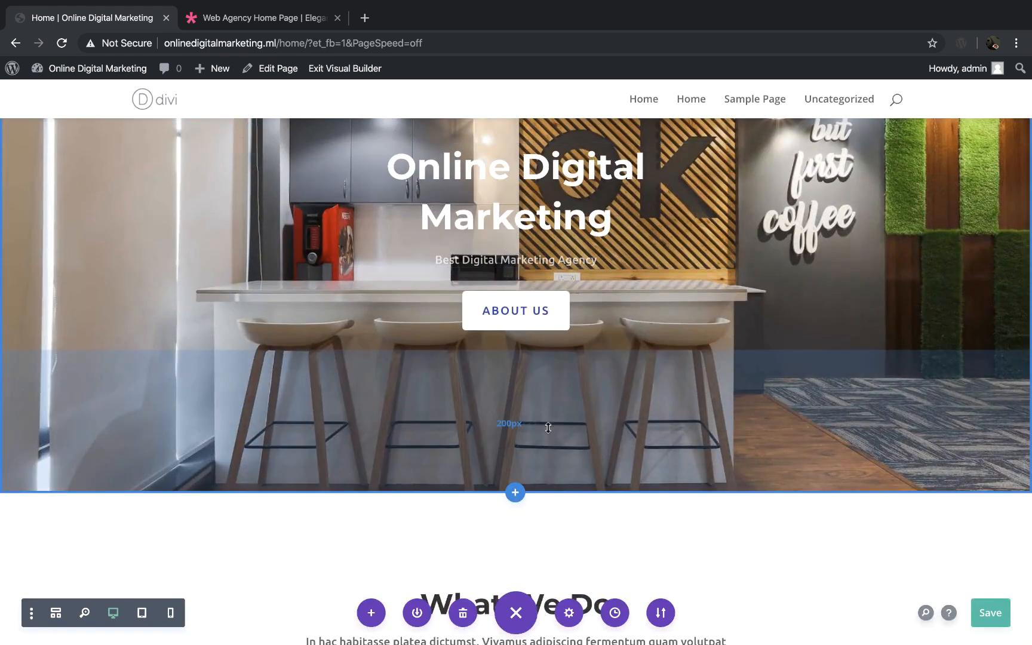
{"action": "scroll", "coordinate": [584, 313], "scroll_direction": "up", "scroll_amount": 2}
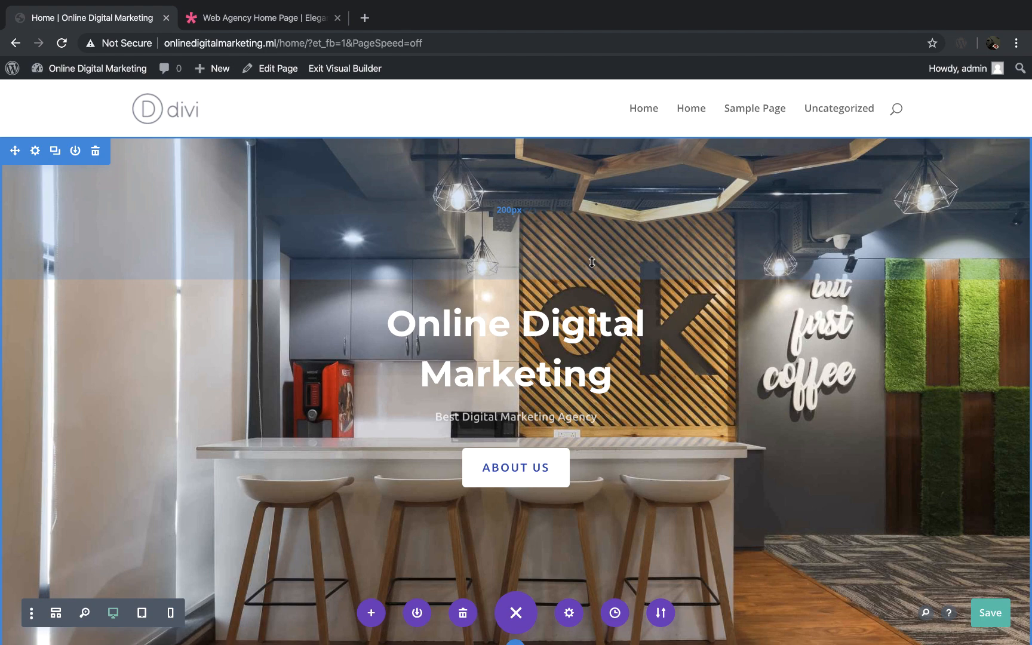
{"action": "left_click_drag", "start_coordinate": [592, 263], "coordinate": [597, 165]}
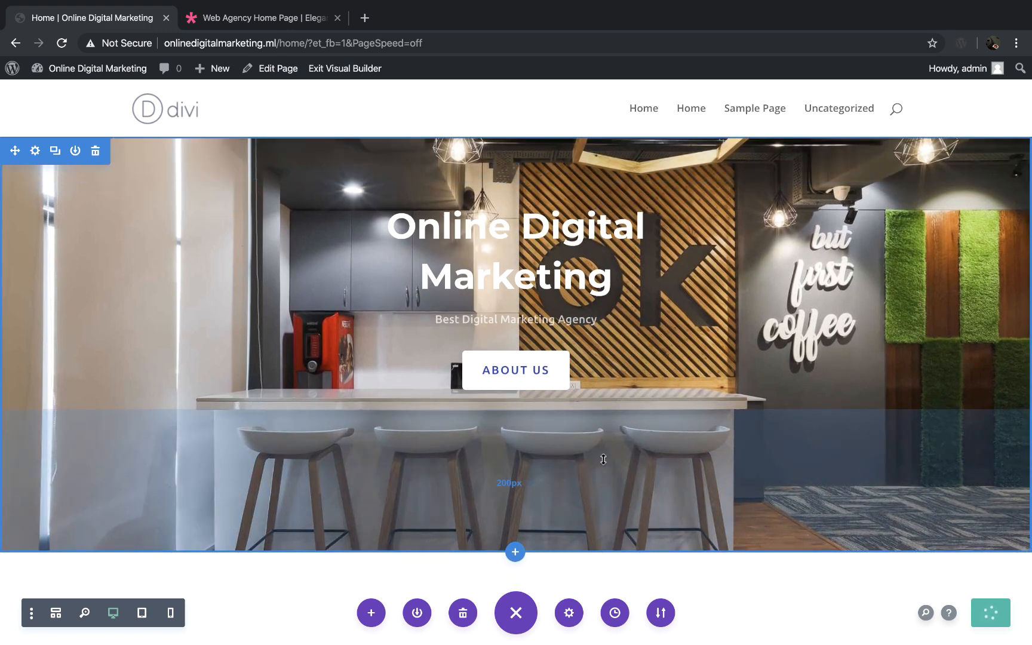
{"action": "left_click_drag", "start_coordinate": [604, 441], "coordinate": [605, 336]}
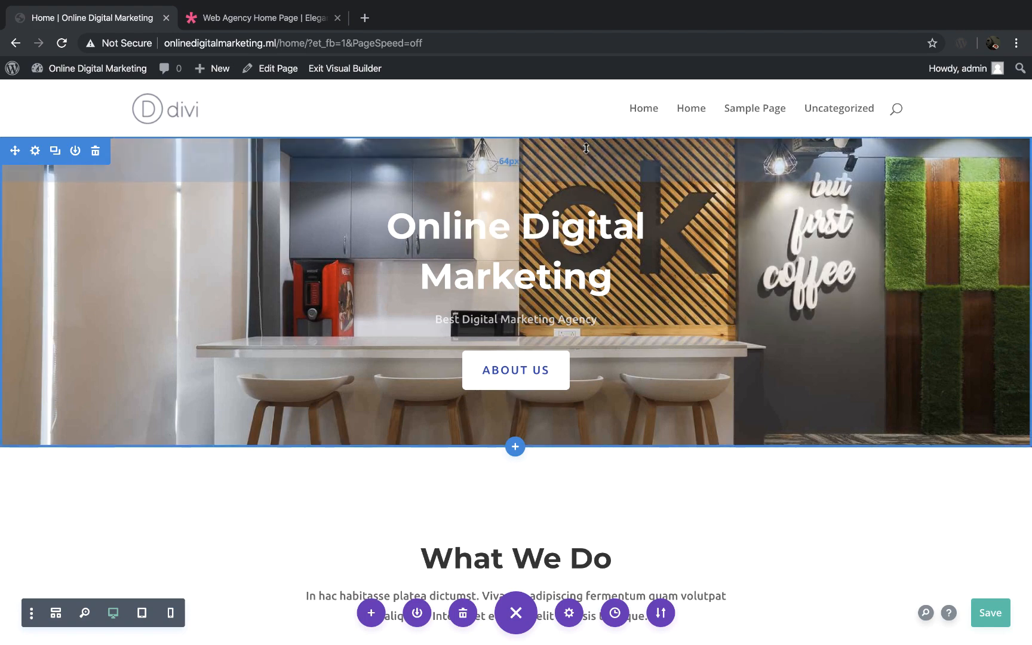
{"action": "mouse_move", "coordinate": [584, 162]}
{"action": "left_mouse_down"}
{"action": "mouse_move", "coordinate": [592, 242]}
{"action": "mouse_move", "coordinate": [593, 179]}
{"action": "left_mouse_up"}
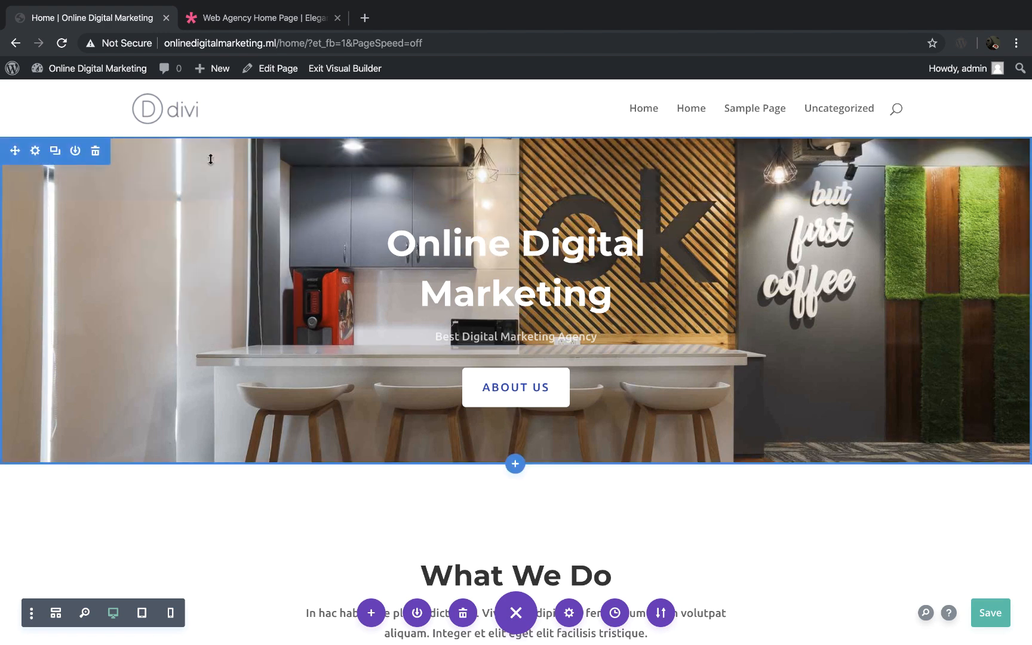
Step: Reopen the hero section's background settings and remove the coworking-office background image
{"action": "left_click", "coordinate": [35, 152]}
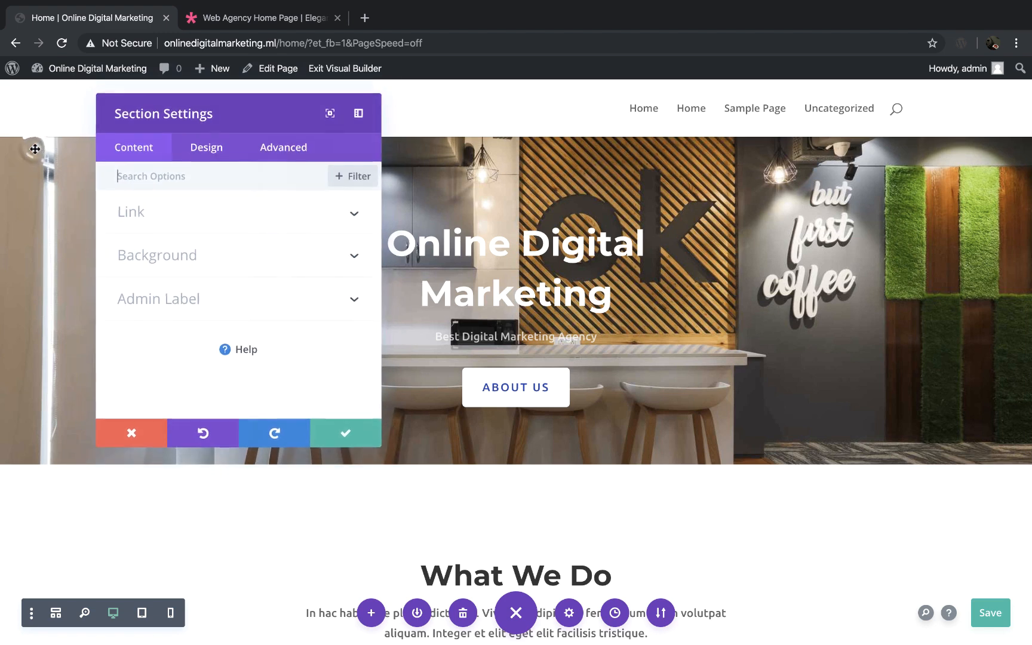
{"action": "left_click", "coordinate": [348, 256]}
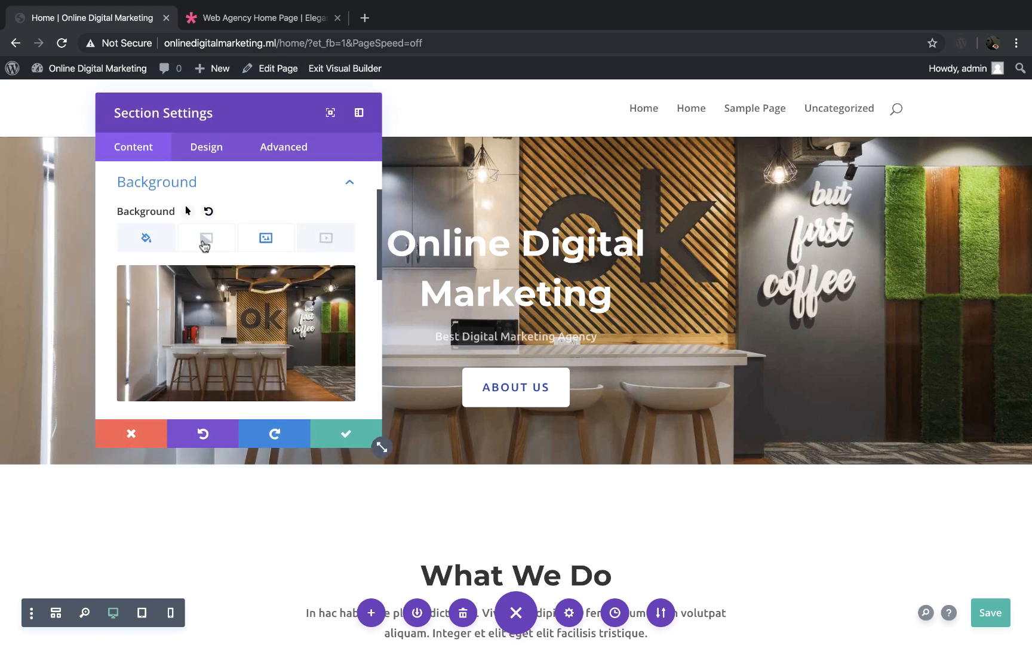
{"action": "left_click", "coordinate": [147, 239]}
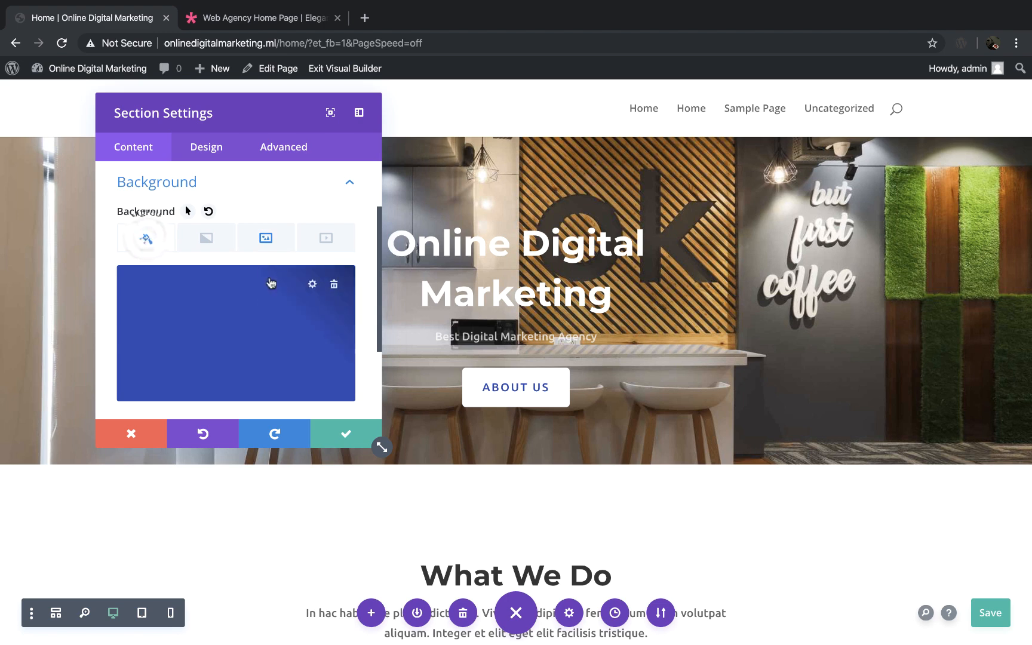
{"action": "left_click", "coordinate": [266, 239]}
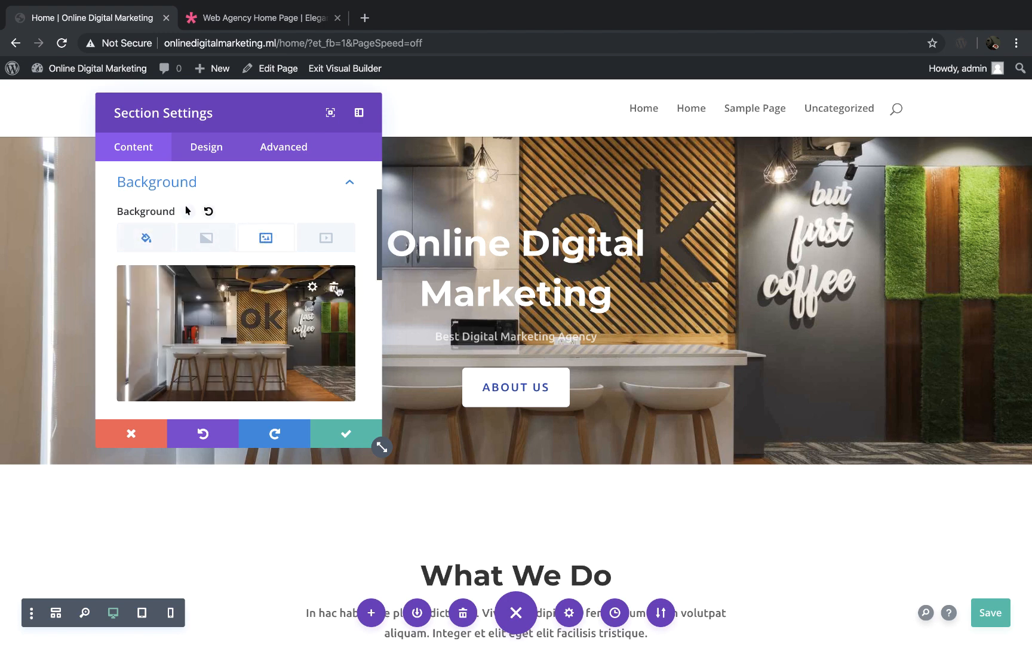
{"action": "left_click", "coordinate": [335, 288]}
Step: Change the hero section's background color to the purple swatch, #8300e9
{"action": "left_click", "coordinate": [147, 239]}
{"action": "mouse_move", "coordinate": [299, 334]}
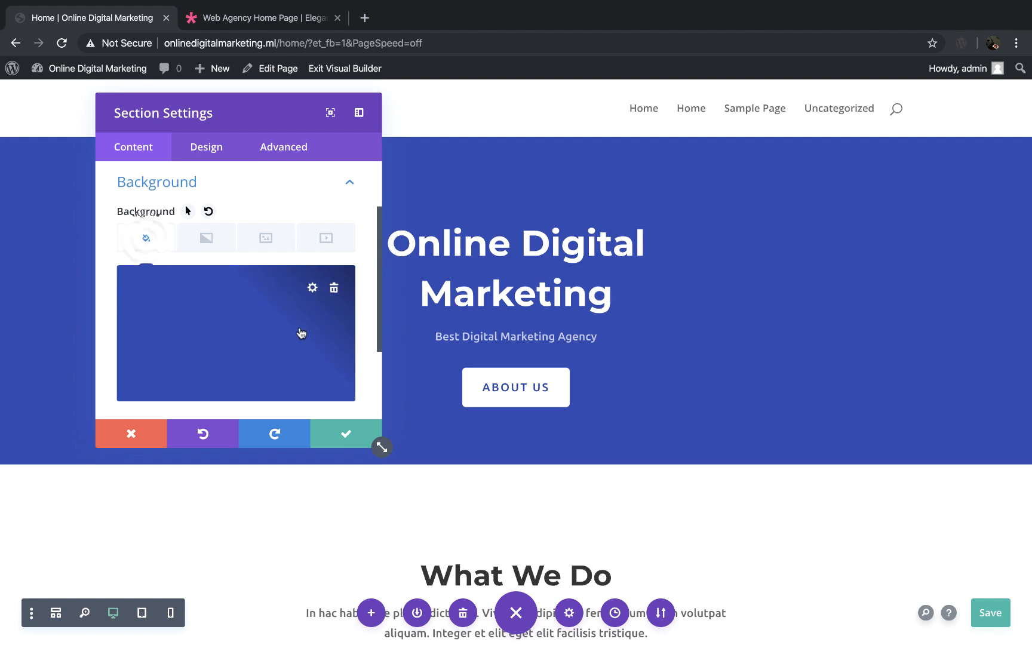
{"action": "left_click", "coordinate": [313, 288]}
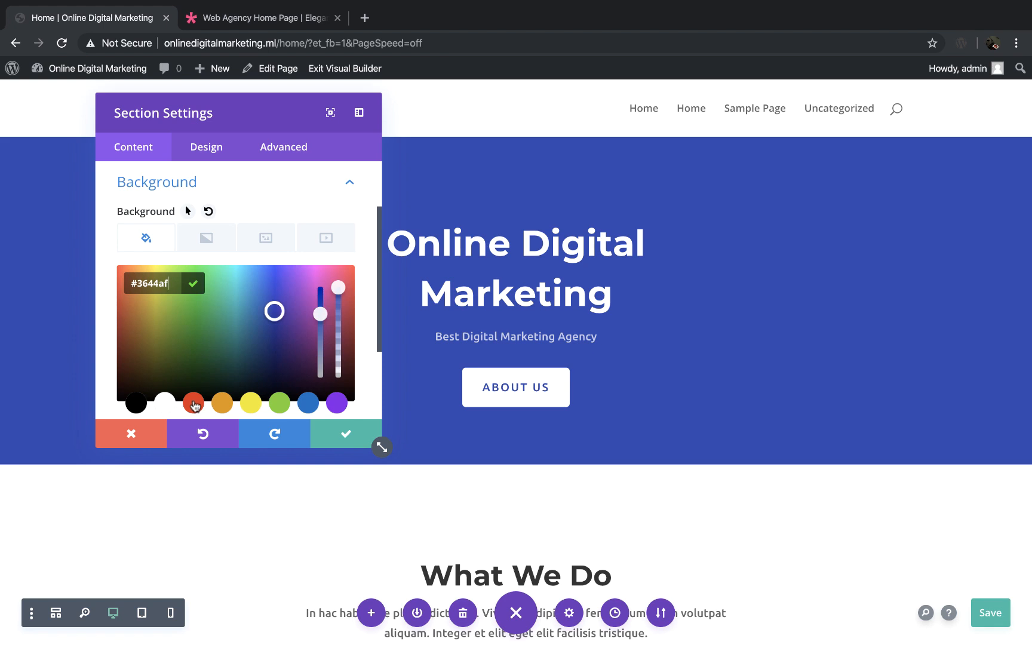
{"action": "left_click", "coordinate": [343, 404]}
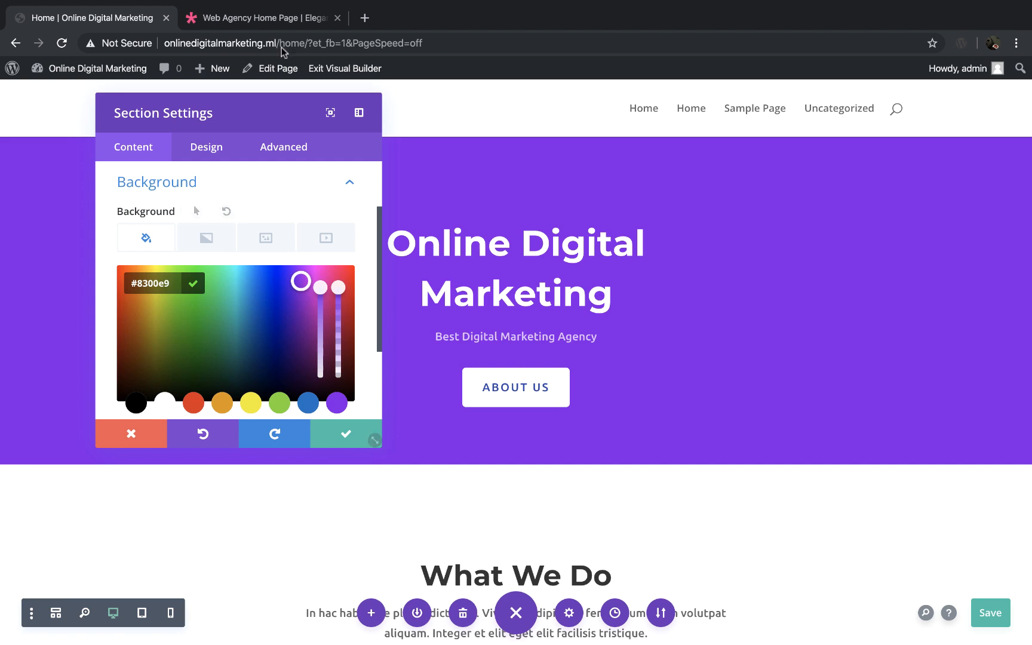
Step: Remove the hero section's purple background color
{"action": "left_click_drag", "start_coordinate": [267, 107], "coordinate": [389, 371]}
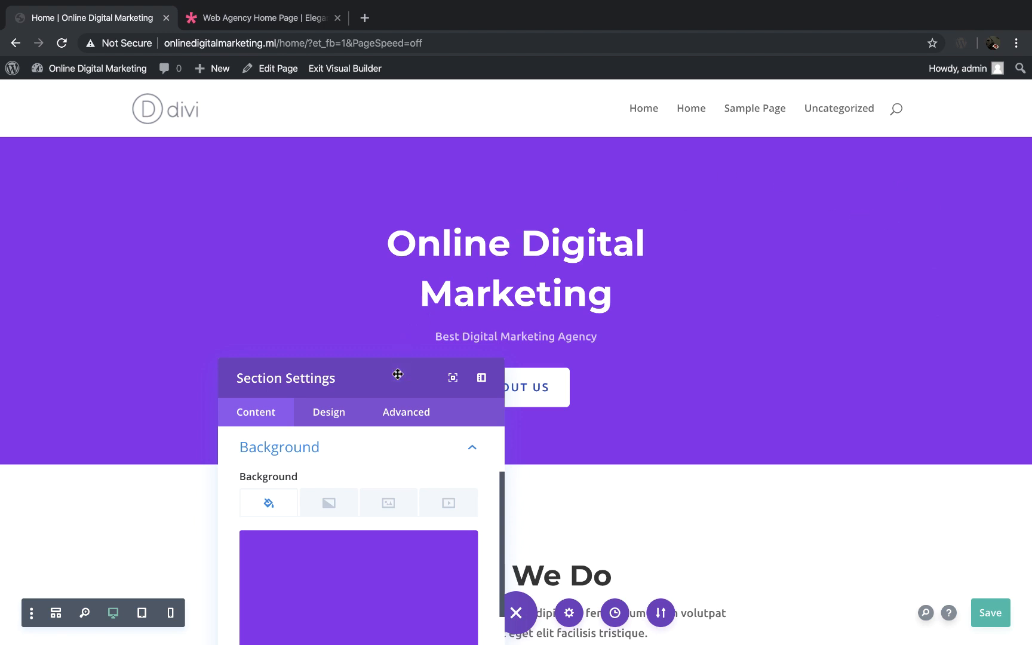
{"action": "left_click_drag", "start_coordinate": [397, 372], "coordinate": [379, 142]}
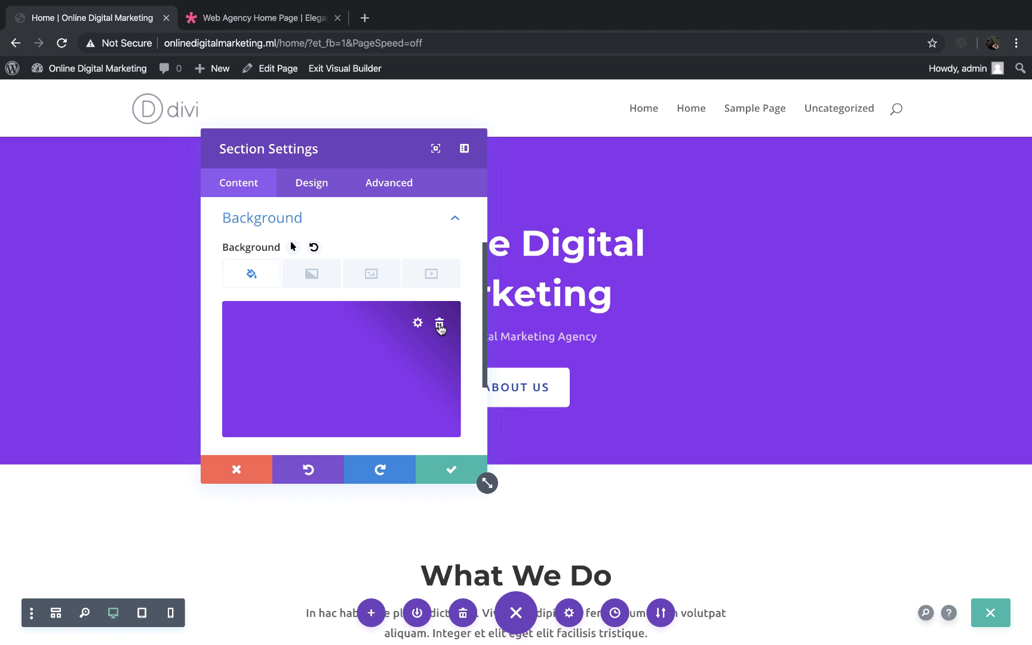
{"action": "left_click", "coordinate": [440, 326]}
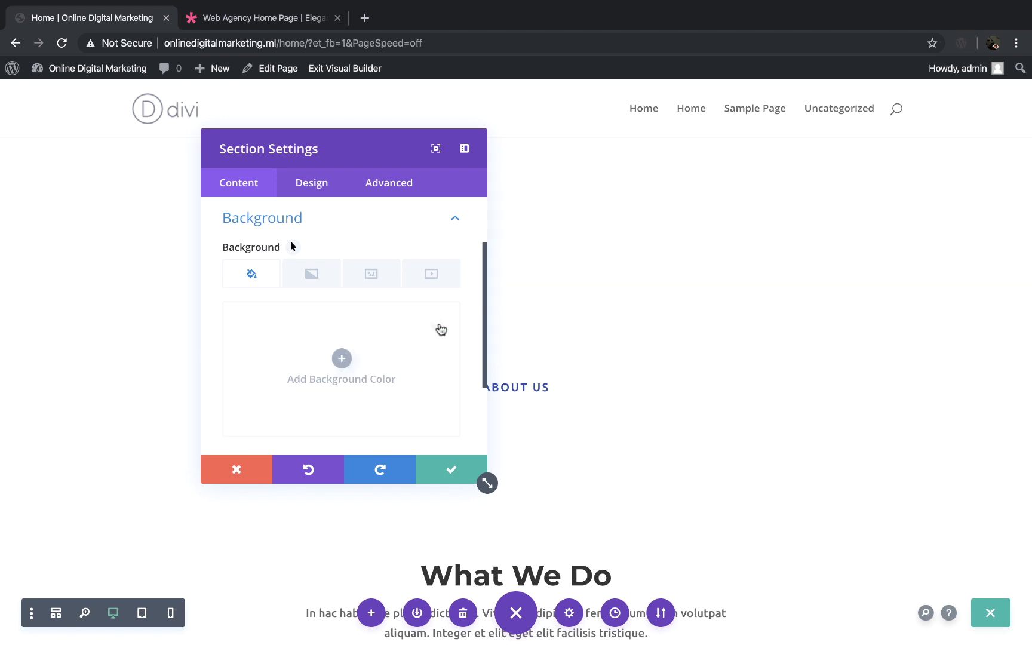
Step: Add a background gradient to the hero section running from blue #0c71c3 to yellow #edf000
{"action": "left_click", "coordinate": [310, 273]}
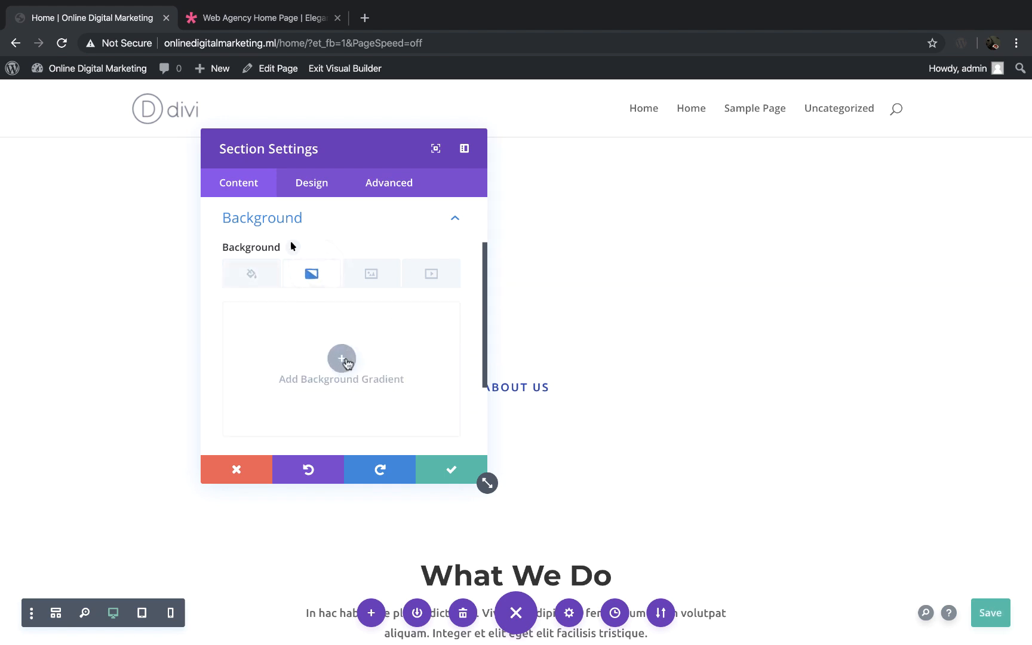
{"action": "left_click", "coordinate": [347, 360]}
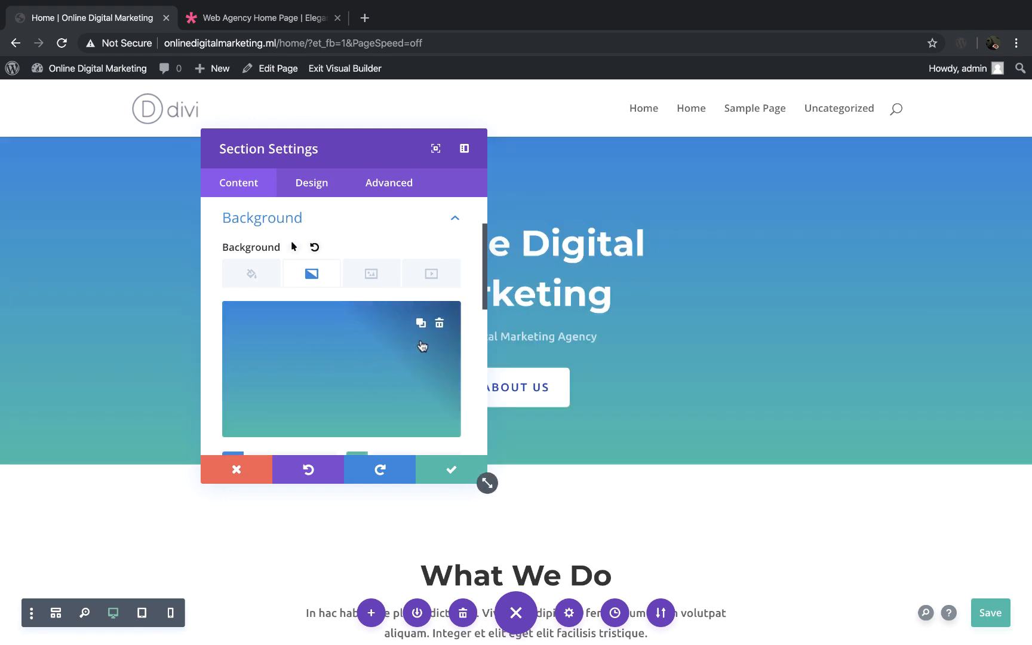
{"action": "scroll", "coordinate": [332, 368], "scroll_direction": "down", "scroll_amount": 3}
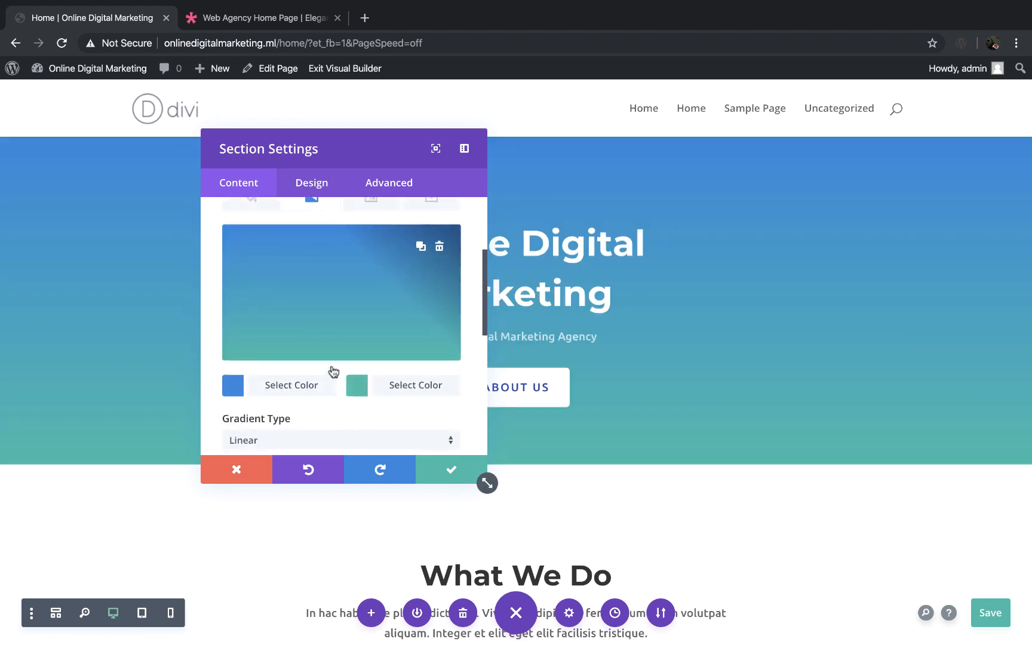
{"action": "left_click", "coordinate": [291, 374]}
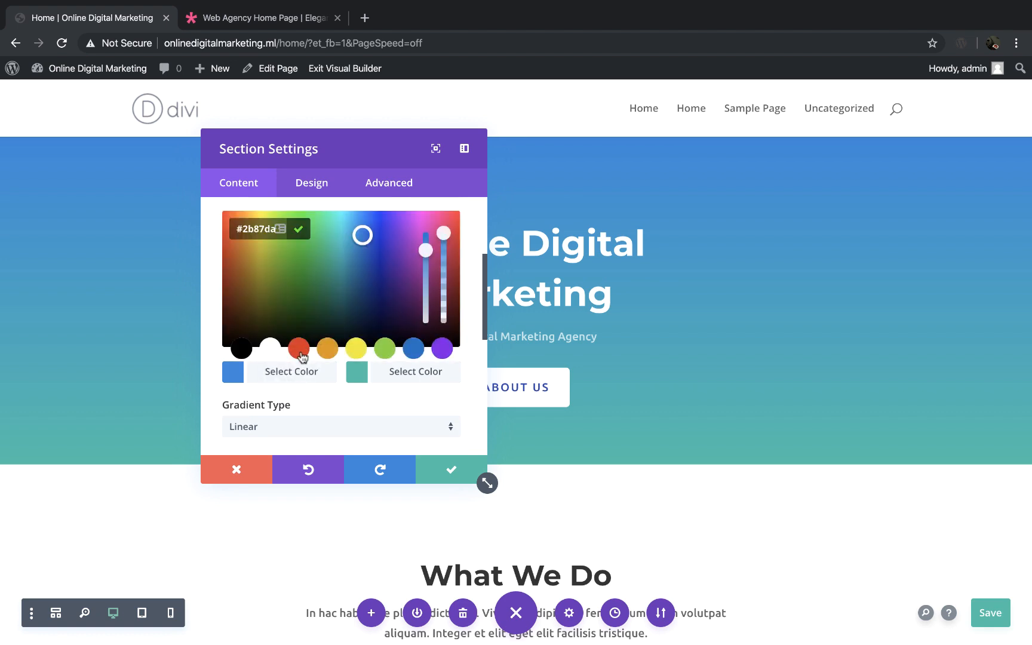
{"action": "left_click", "coordinate": [413, 347]}
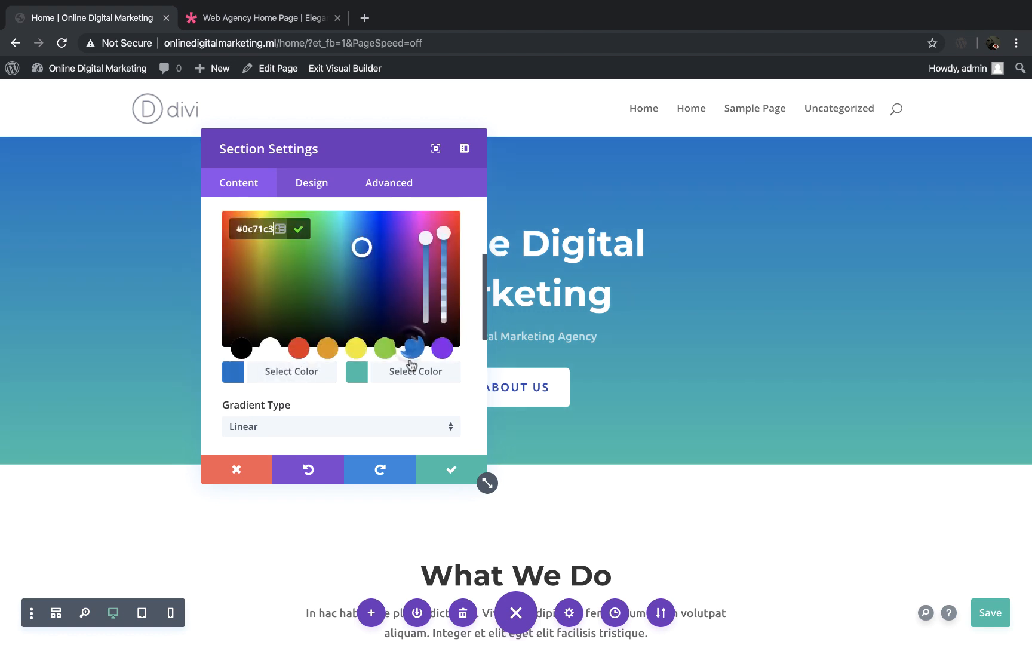
{"action": "left_click", "coordinate": [414, 376]}
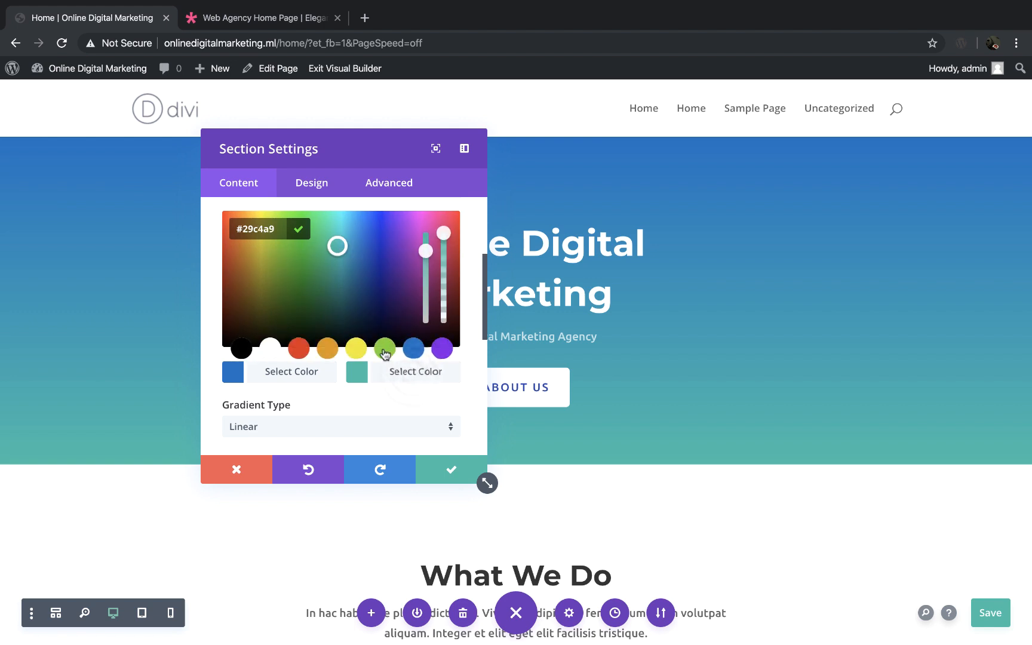
{"action": "left_click", "coordinate": [357, 348]}
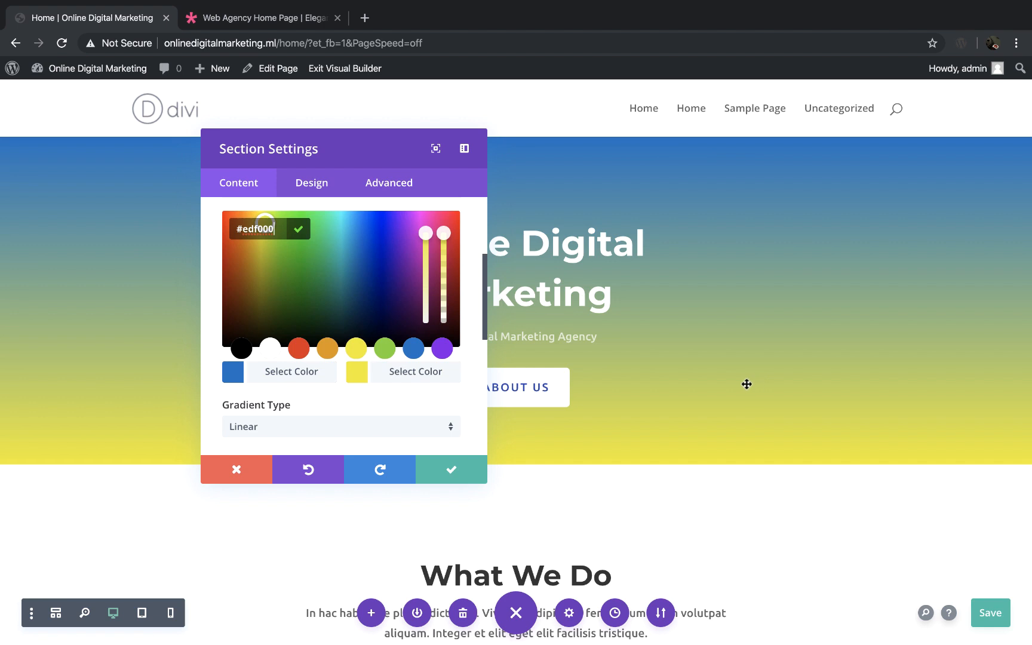
Step: Set the linear gradient's direction to 142deg and switch the gradient type to Radial
{"action": "scroll", "coordinate": [381, 383], "scroll_direction": "down", "scroll_amount": 3}
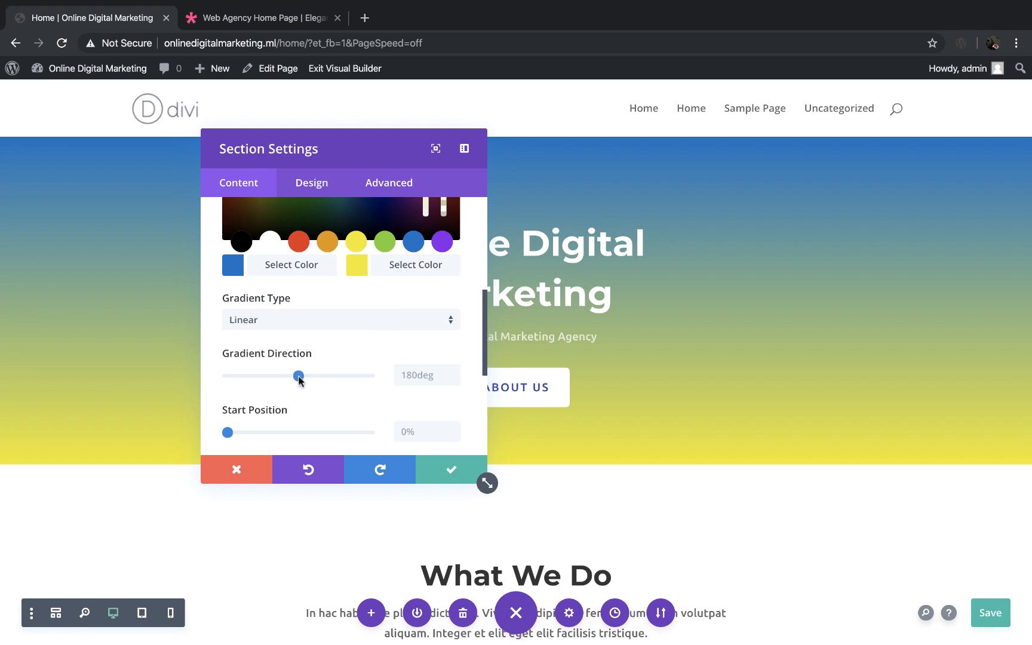
{"action": "left_click_drag", "start_coordinate": [298, 377], "coordinate": [284, 375]}
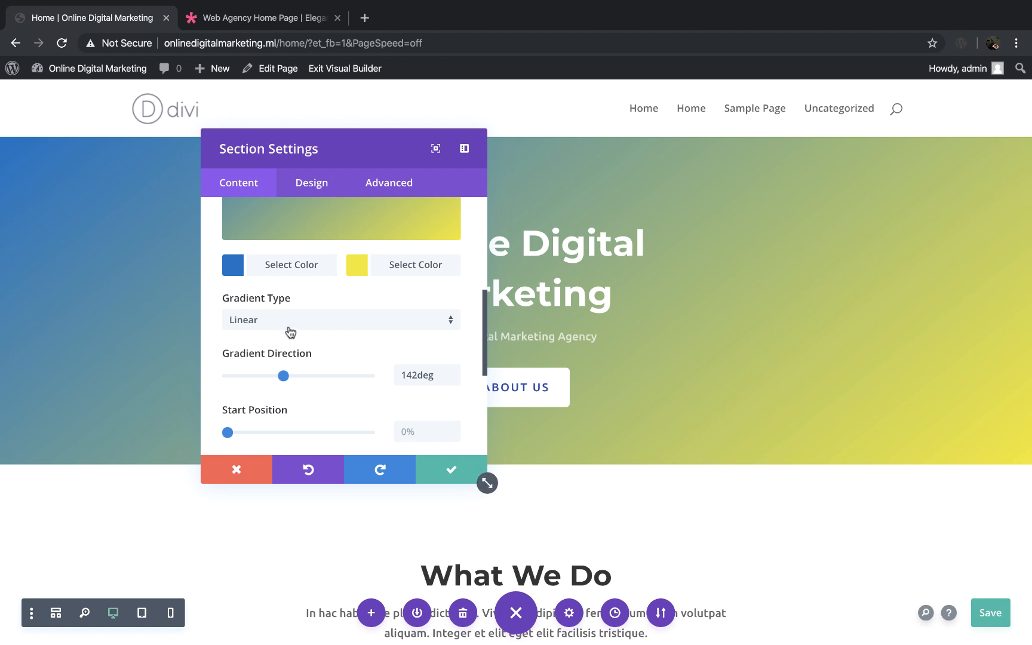
{"action": "left_click", "coordinate": [305, 318]}
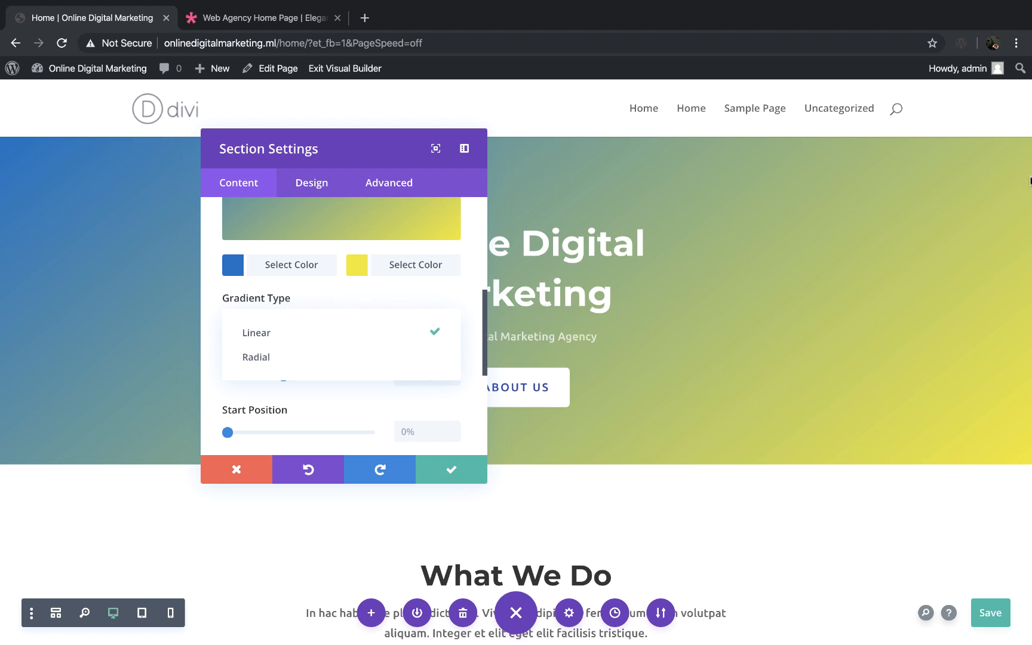
{"action": "left_click", "coordinate": [257, 358]}
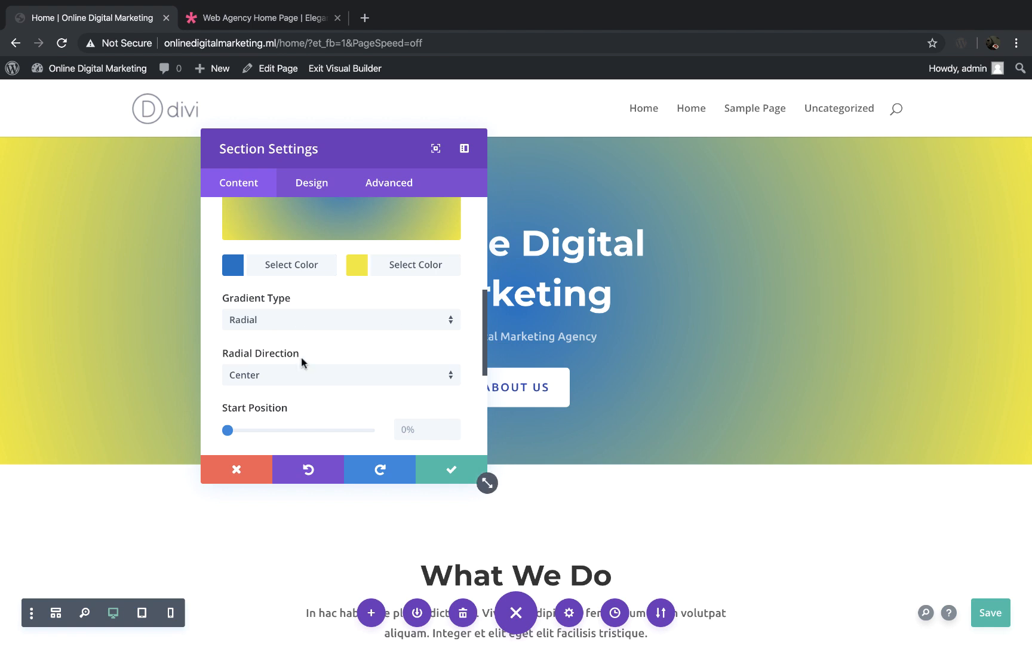
Step: Return the gradient type to Linear and set the gradient direction to 84deg
{"action": "left_click", "coordinate": [310, 319]}
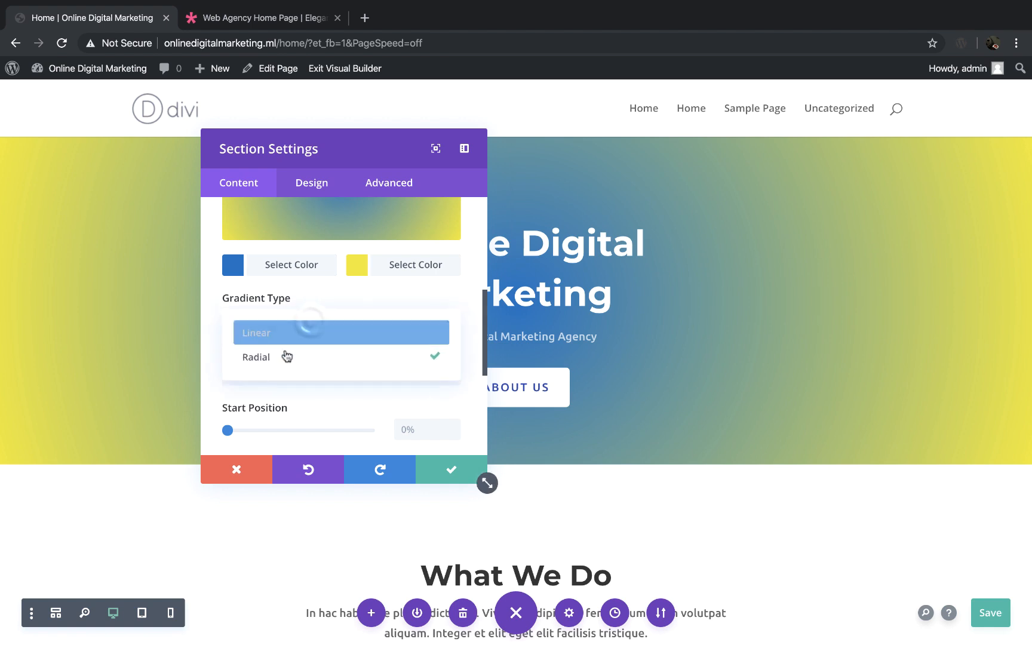
{"action": "left_click", "coordinate": [286, 333]}
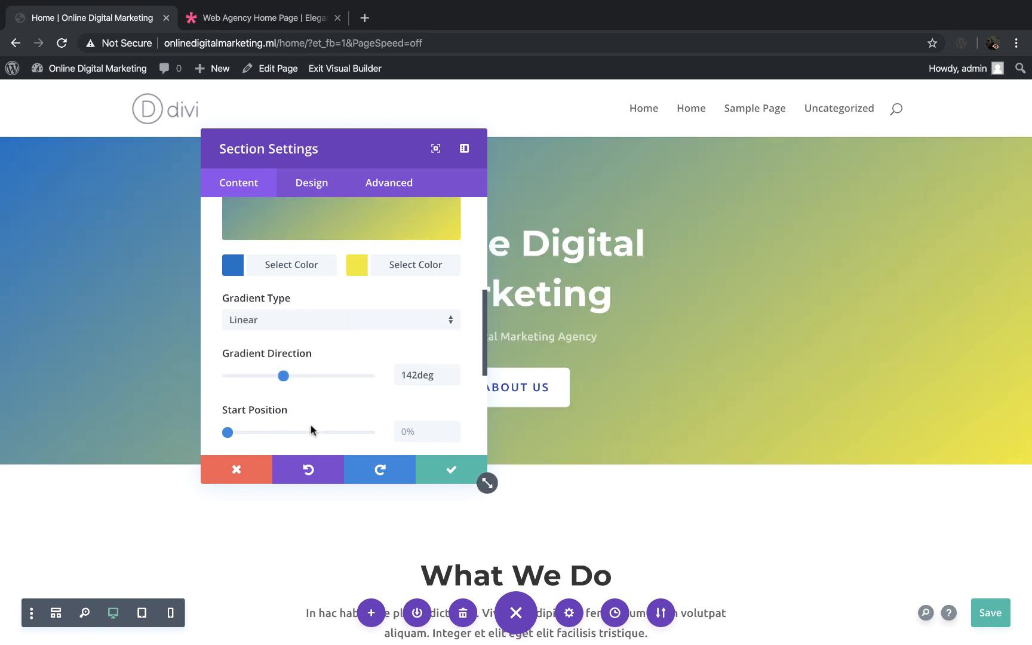
{"action": "left_click_drag", "start_coordinate": [370, 154], "coordinate": [646, 224]}
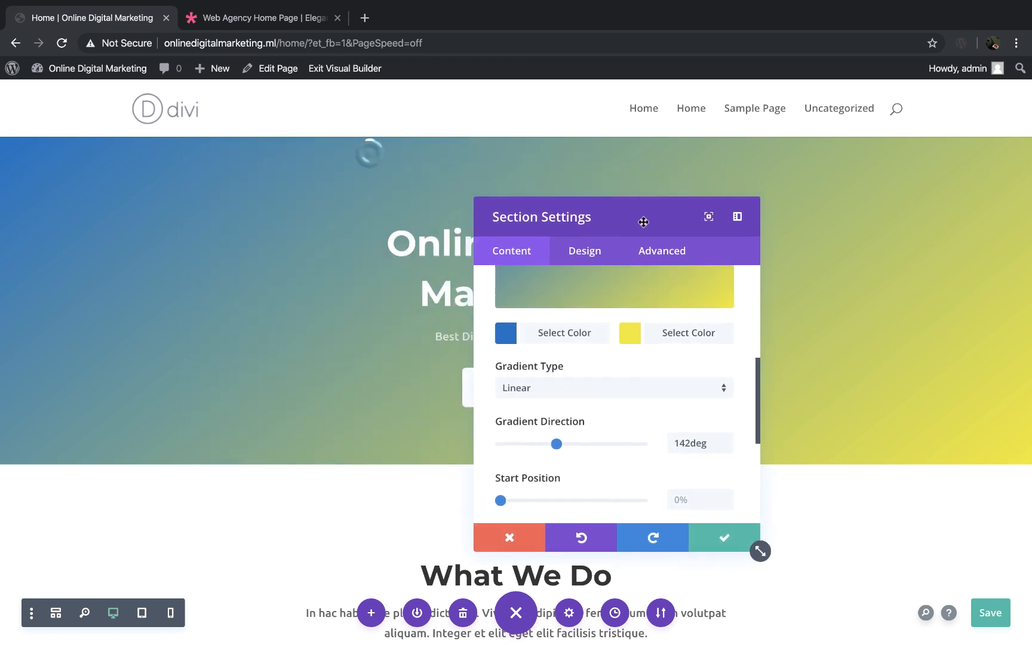
{"action": "left_click_drag", "start_coordinate": [559, 436], "coordinate": [536, 438]}
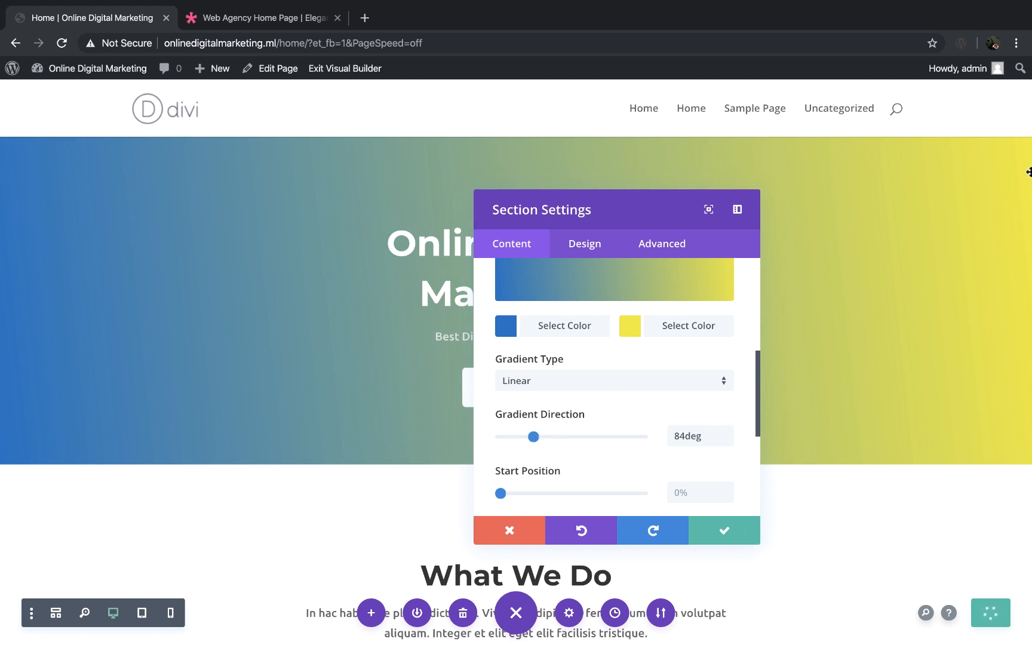
Step: Delete the hero section's blue-to-yellow background gradient
{"action": "scroll", "coordinate": [658, 367], "scroll_direction": "up", "scroll_amount": 3}
{"action": "scroll", "coordinate": [658, 367], "scroll_direction": "up", "scroll_amount": 2}
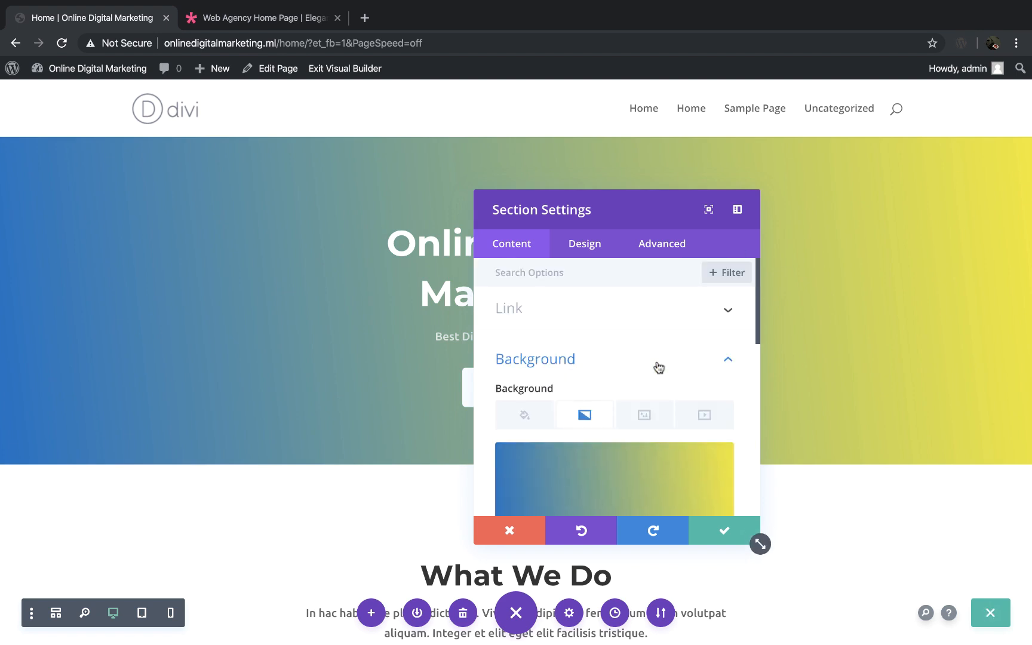
{"action": "scroll", "coordinate": [659, 369], "scroll_direction": "down", "scroll_amount": 1}
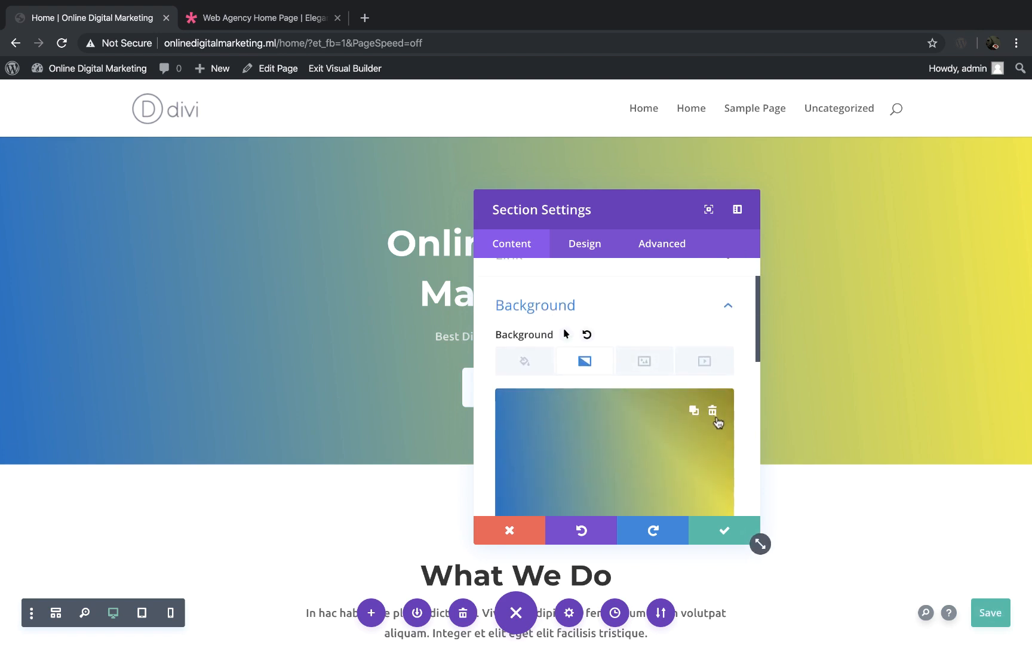
{"action": "left_click", "coordinate": [717, 419]}
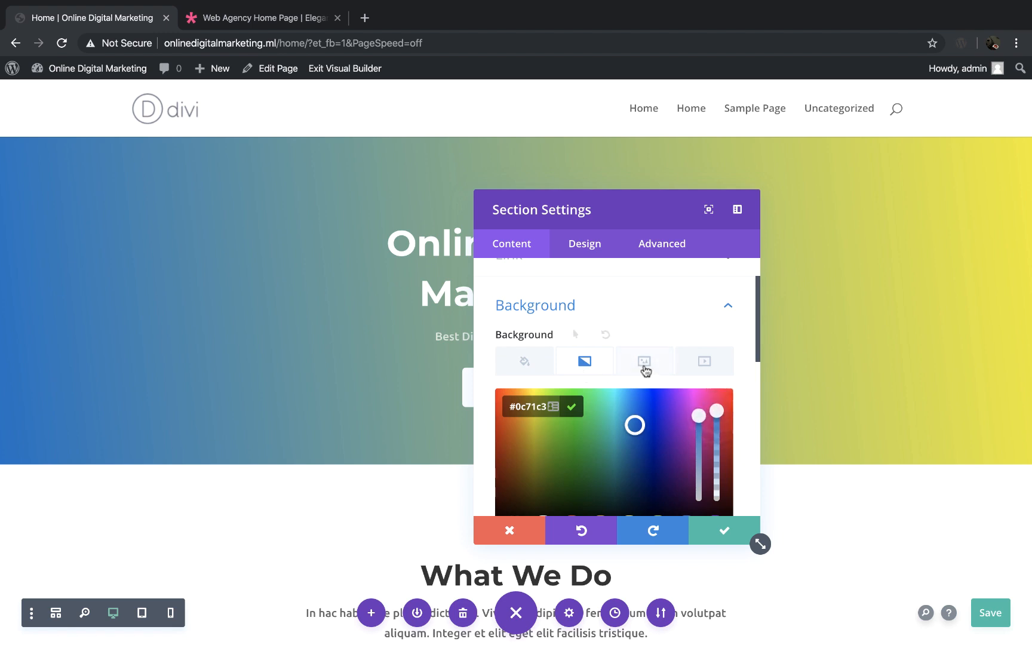
{"action": "left_click", "coordinate": [587, 364]}
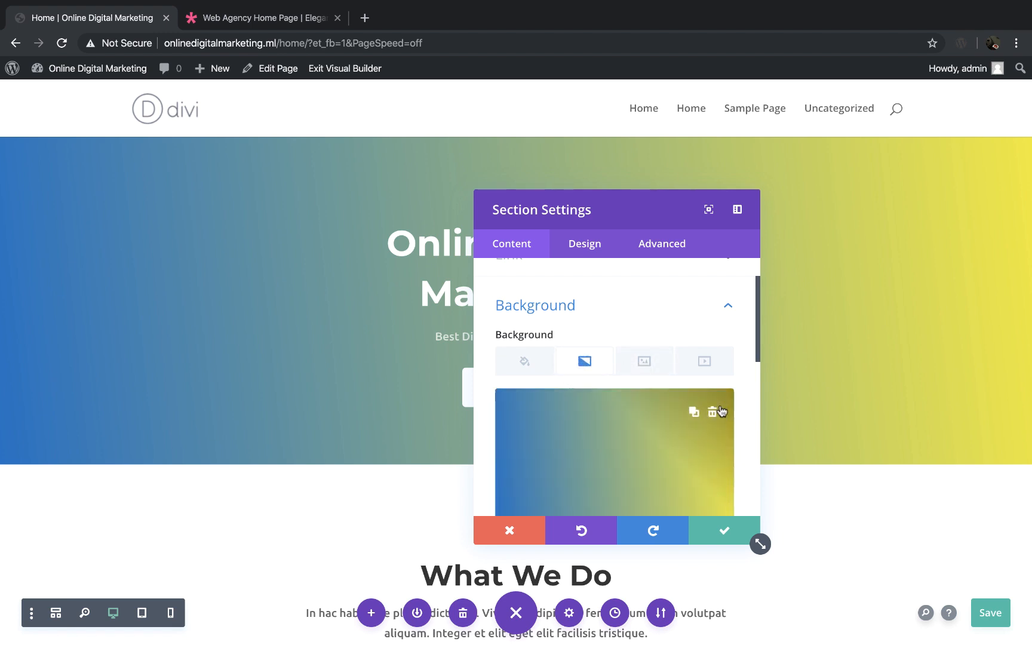
{"action": "left_click", "coordinate": [713, 412]}
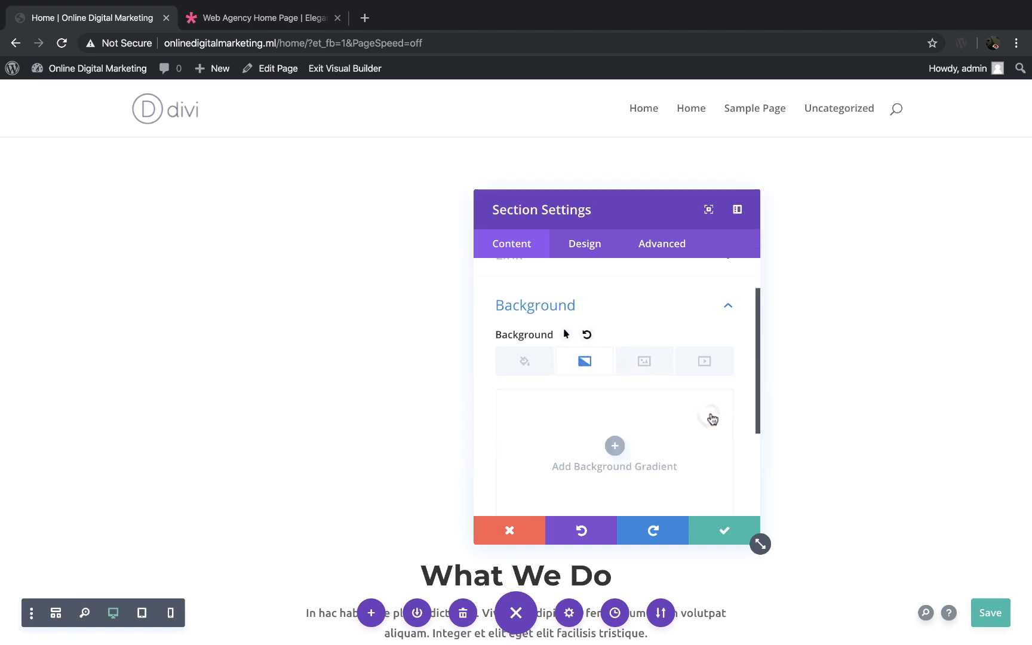
Step: Set the sky-space-coworking photo from the media library as the hero section's background image
{"action": "left_click", "coordinate": [645, 365]}
{"action": "left_click", "coordinate": [615, 446]}
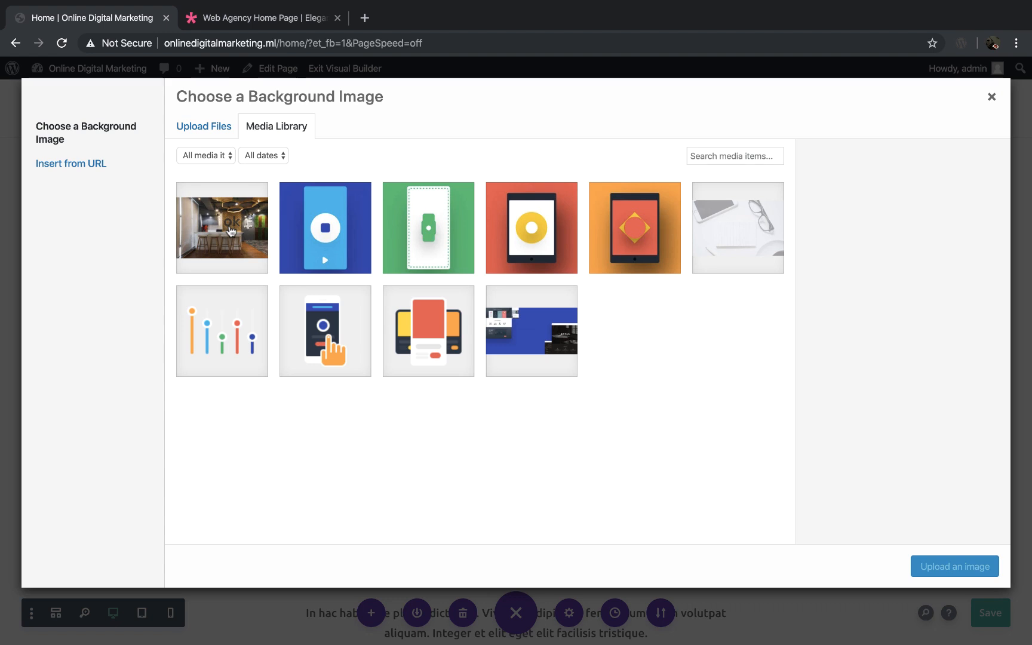
{"action": "left_click", "coordinate": [189, 241]}
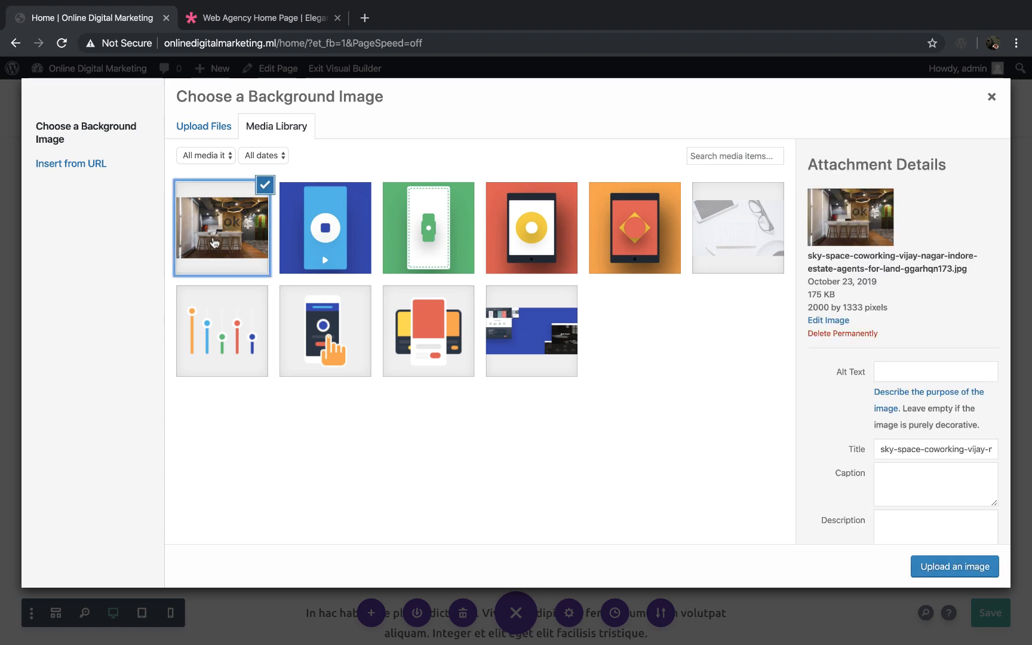
{"action": "left_click", "coordinate": [957, 566]}
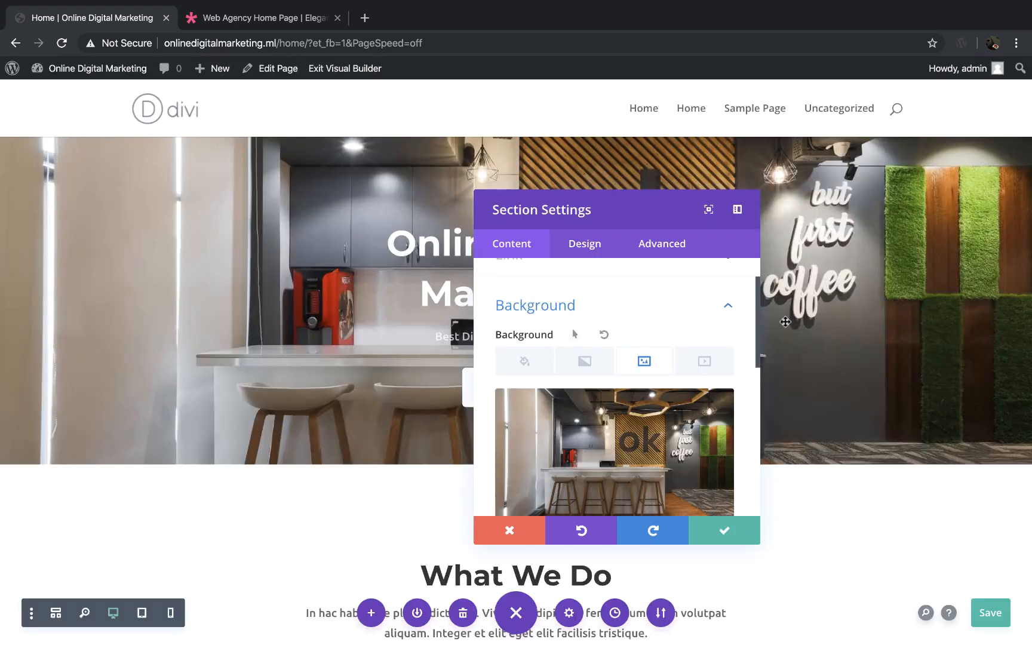
Step: Upload the y2mate.com 4k_background footage MP4 from Downloads as the hero section's background video and save the section settings
{"action": "scroll", "coordinate": [649, 328], "scroll_direction": "down", "scroll_amount": 2}
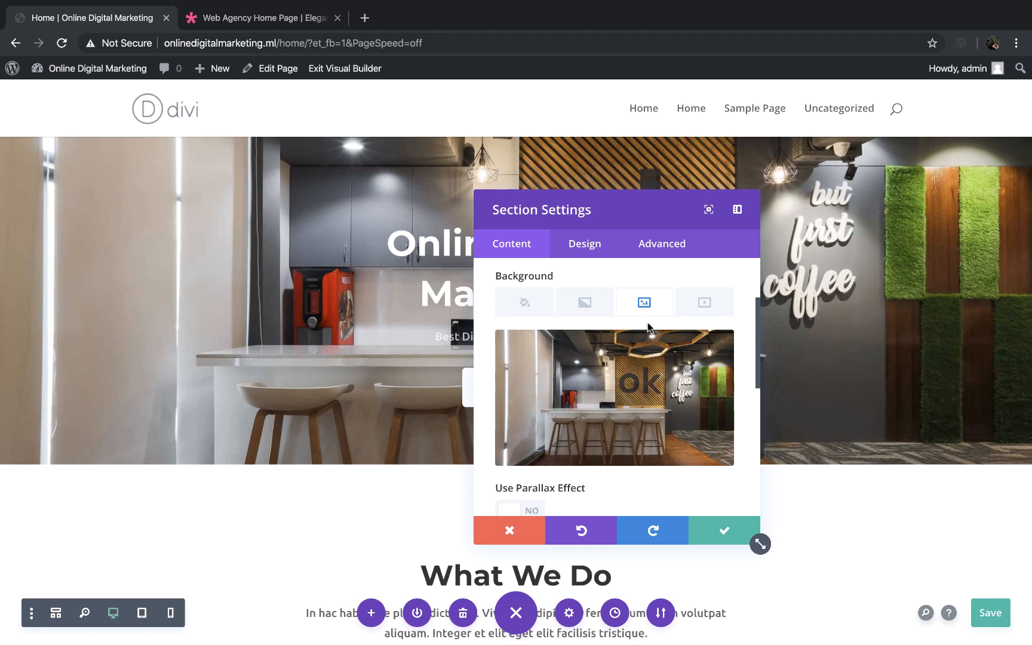
{"action": "left_click", "coordinate": [713, 303]}
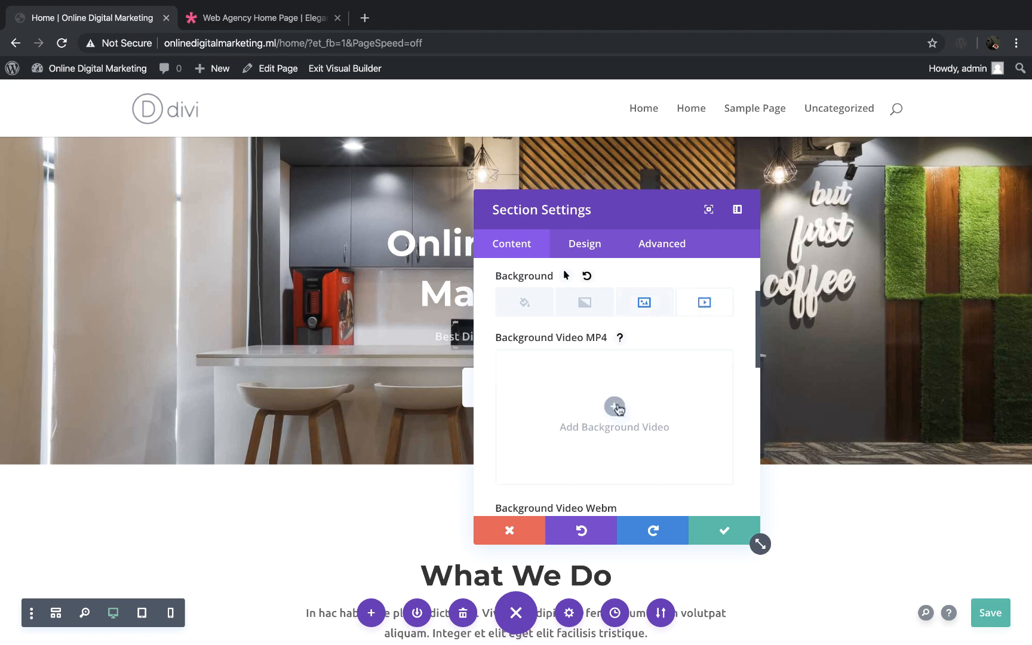
{"action": "scroll", "coordinate": [575, 399], "scroll_direction": "down", "scroll_amount": 2}
{"action": "scroll", "coordinate": [575, 399], "scroll_direction": "up", "scroll_amount": 1}
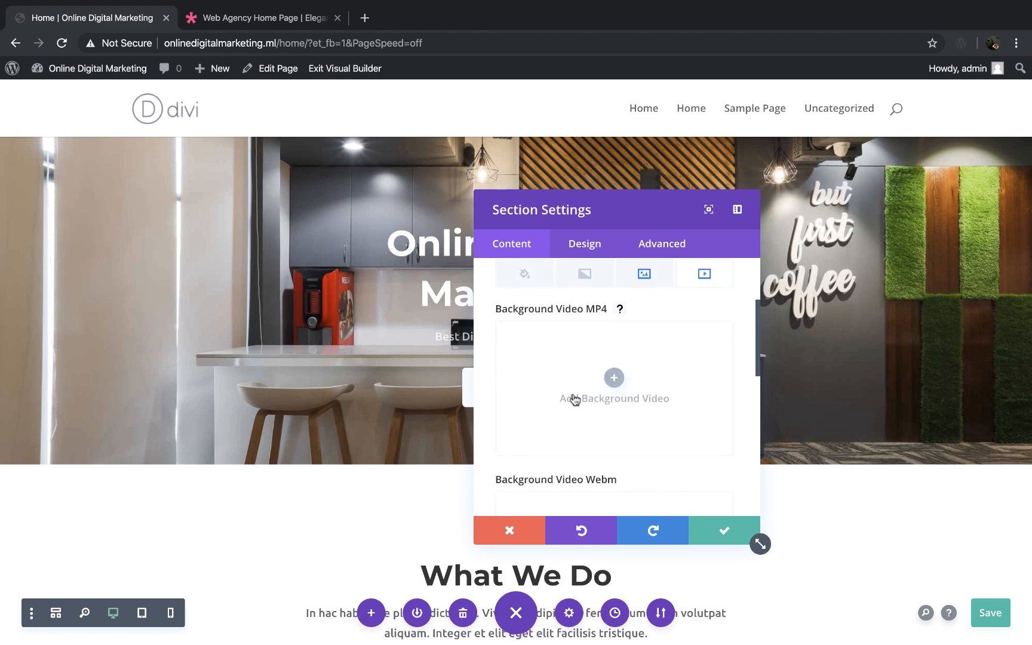
{"action": "left_click", "coordinate": [615, 378]}
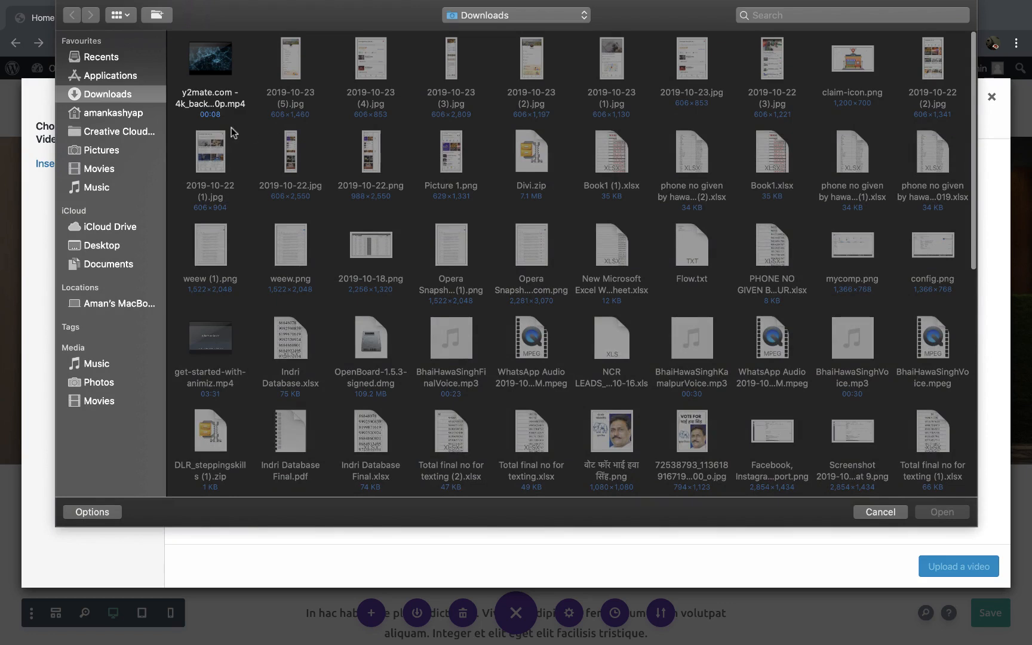
{"action": "left_click", "coordinate": [208, 99]}
{"action": "left_click", "coordinate": [943, 512]}
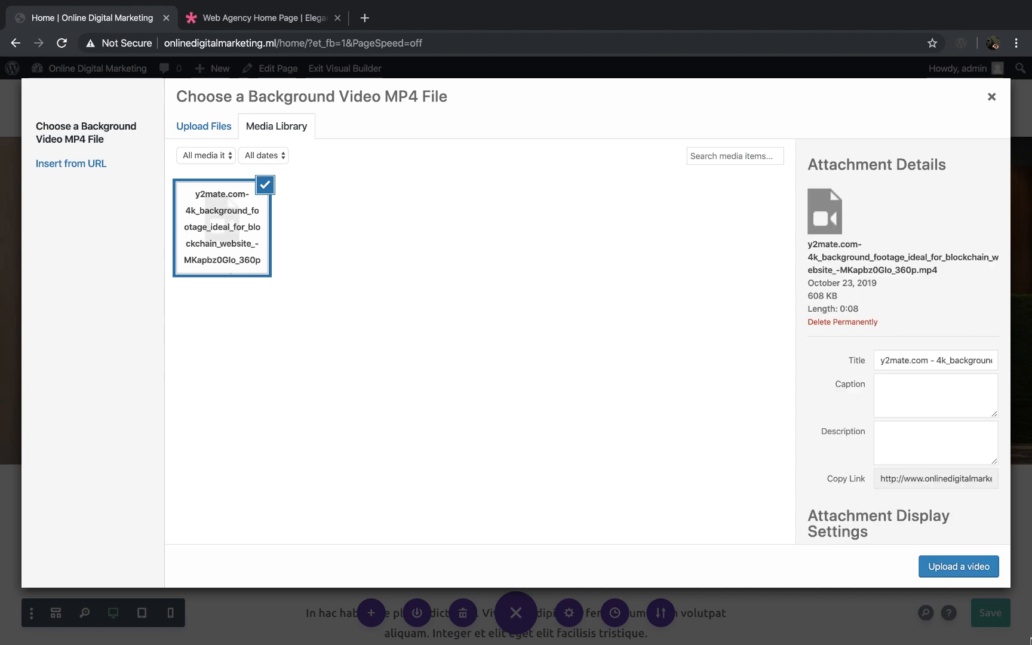
{"action": "left_click", "coordinate": [959, 567]}
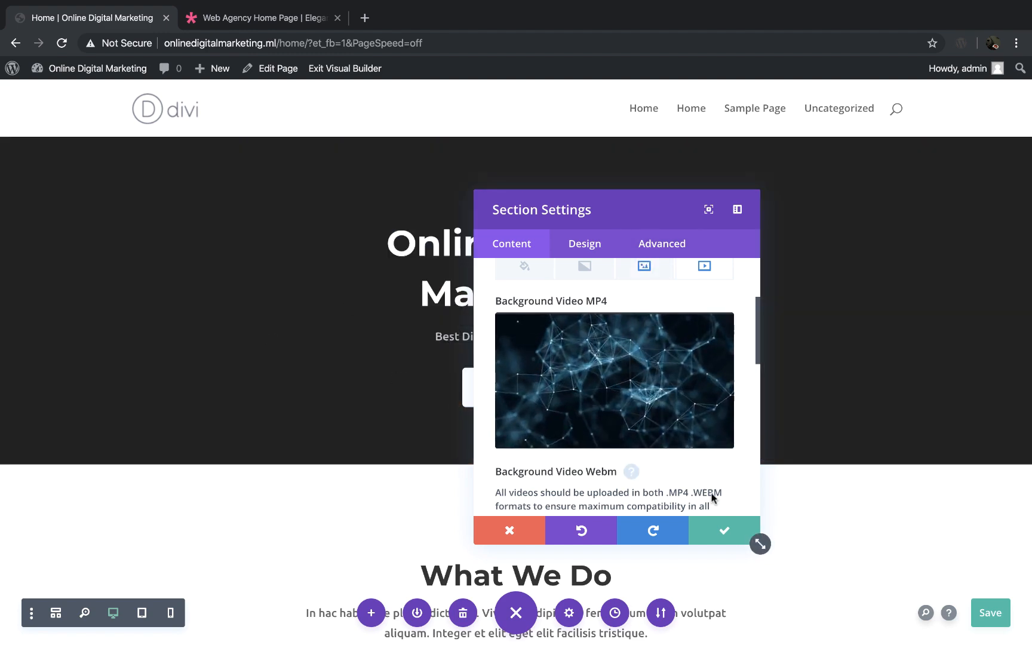
{"action": "left_click", "coordinate": [720, 541]}
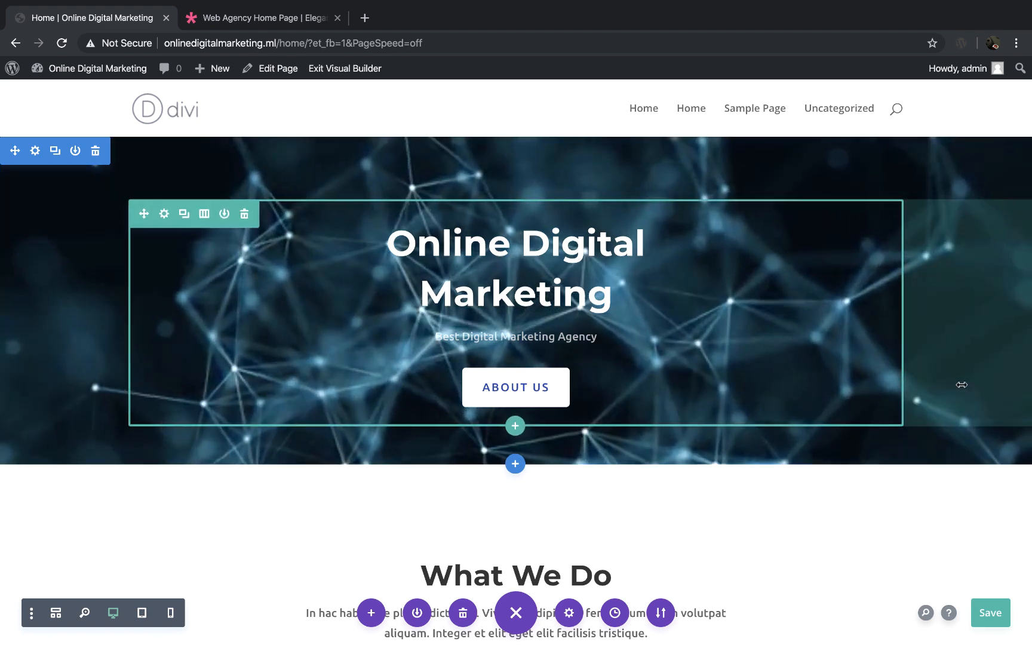
{"action": "scroll", "coordinate": [962, 385], "scroll_direction": "down", "scroll_amount": 3}
{"action": "scroll", "coordinate": [962, 385], "scroll_direction": "down", "scroll_amount": 5}
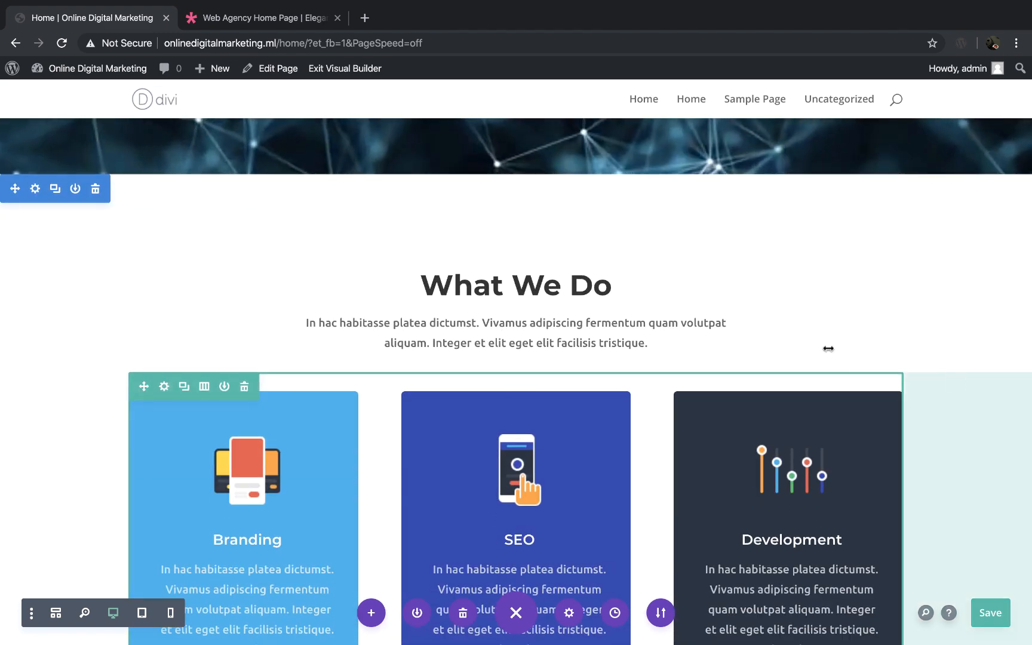
{"action": "left_click", "coordinate": [454, 287]}
{"action": "left_click", "coordinate": [644, 386]}
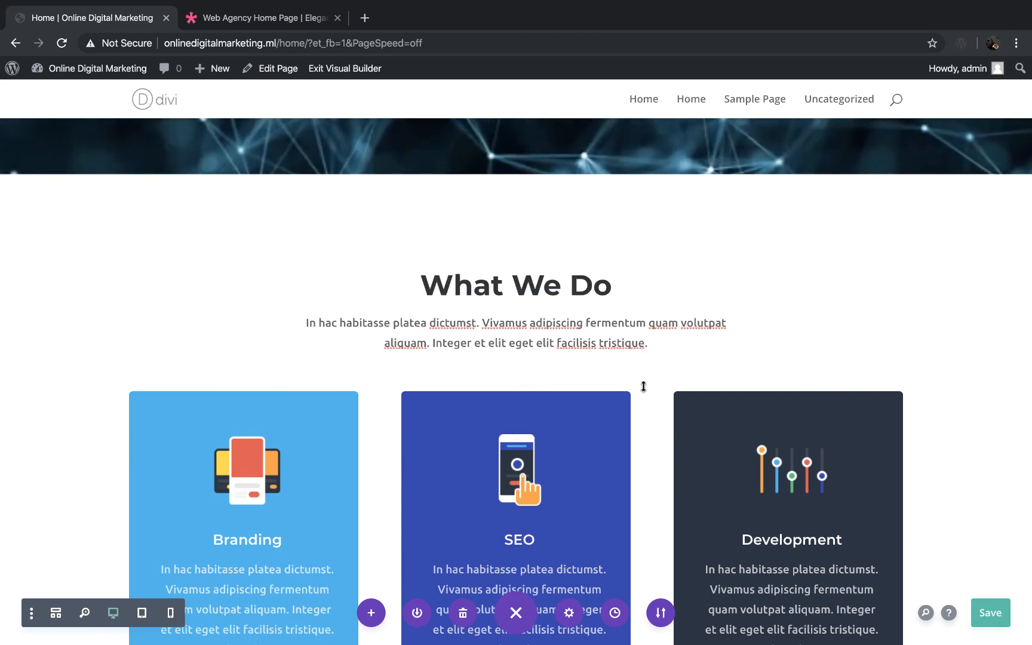
Step: Replace the "What We Do" section heading with "Our Services"
{"action": "scroll", "coordinate": [592, 196], "scroll_direction": "up", "scroll_amount": 5}
{"action": "scroll", "coordinate": [592, 197], "scroll_direction": "down", "scroll_amount": 6}
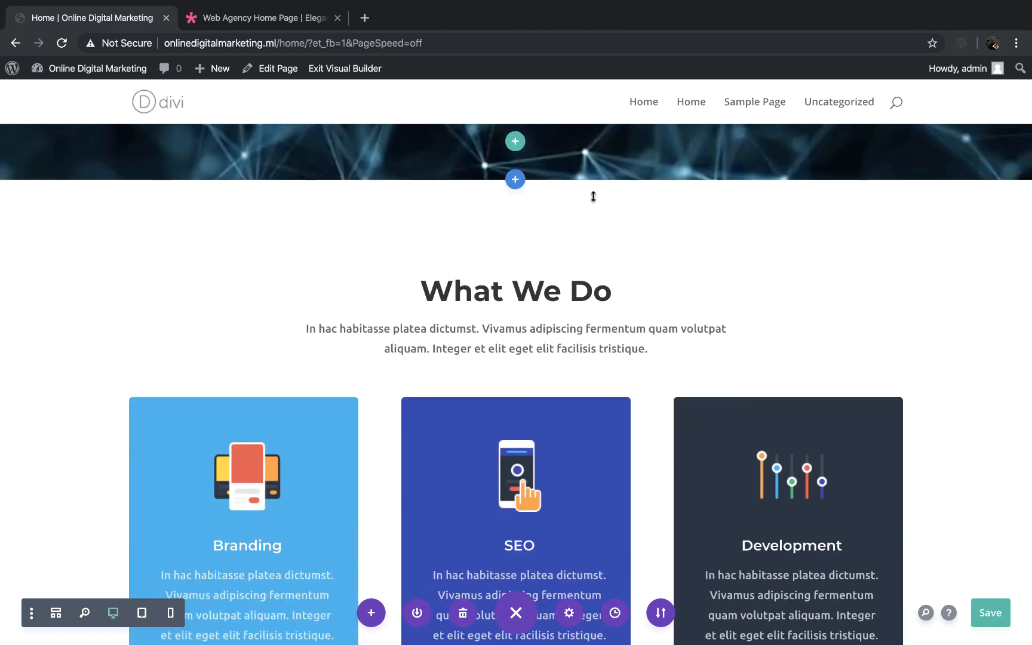
{"action": "left_click", "coordinate": [606, 219]}
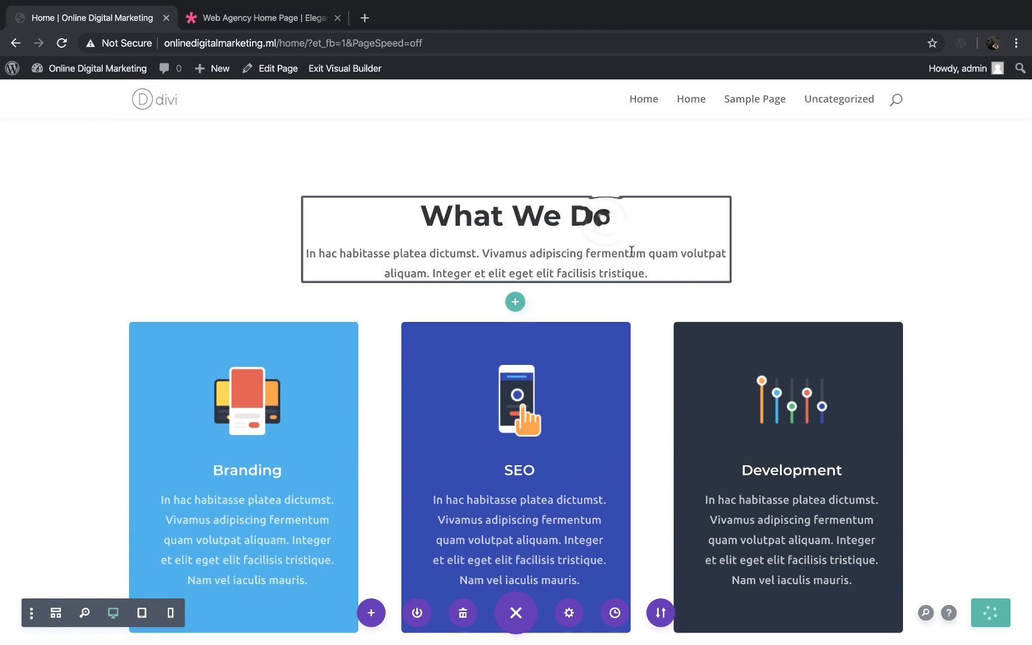
{"action": "key", "text": "BackSpace"}
{"action": "key", "text": "BackSpace"}
{"action": "key", "text": "BackSpace"}
{"action": "key", "text": "BackSpace"}
{"action": "key", "text": "BackSpace"}
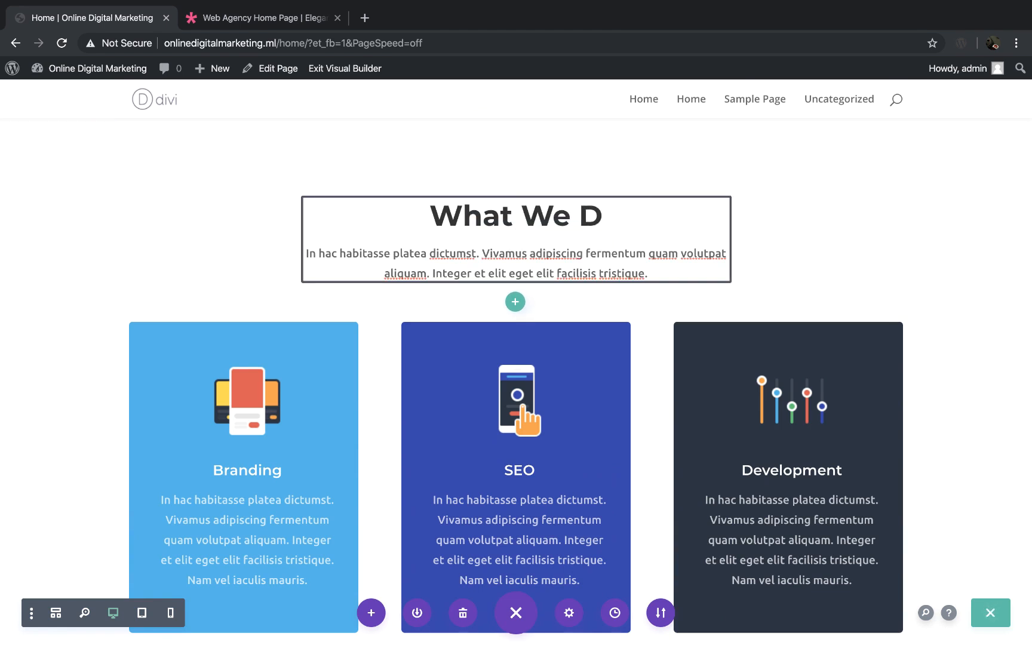
{"action": "key", "text": "BackSpace"}
{"action": "key", "text": "BackSpace"}
{"action": "key", "text": "BackSpace"}
{"action": "key", "text": "BackSpace"}
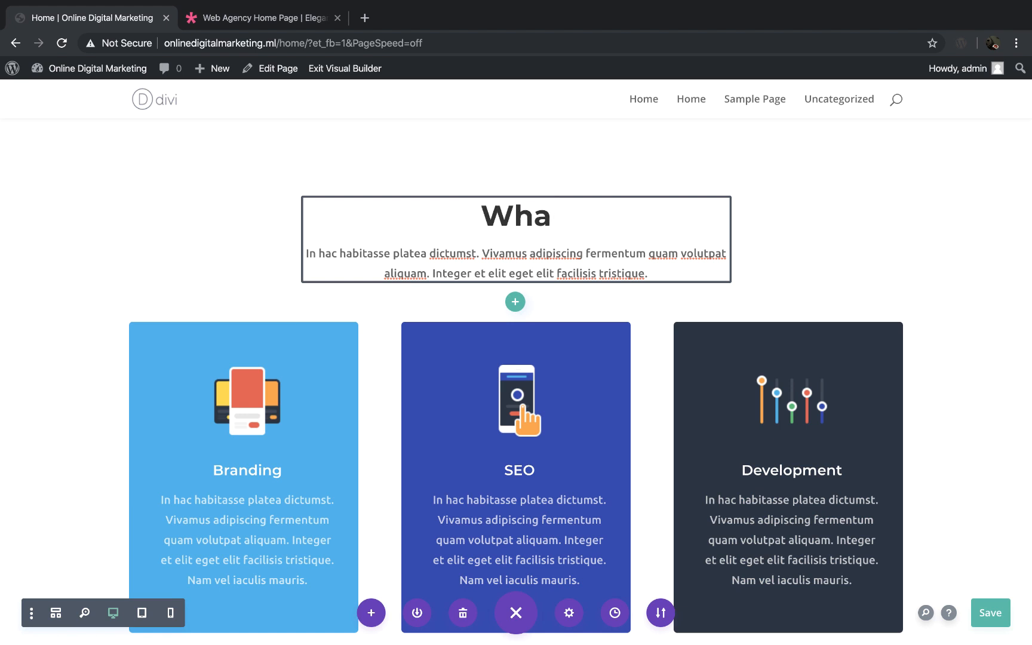
{"action": "type", "text": "Our "}
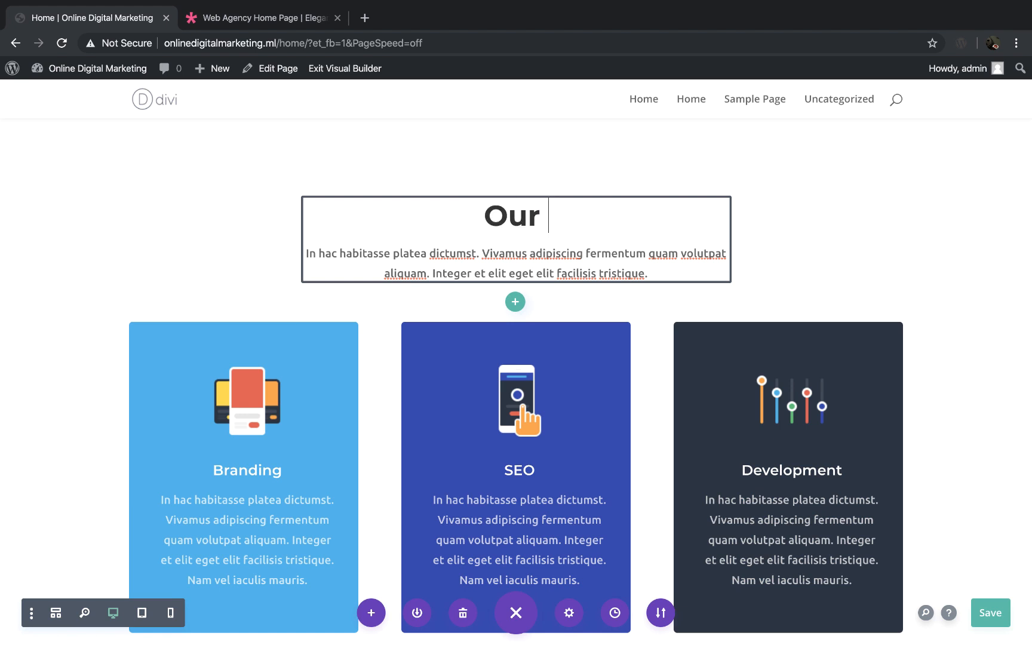
{"action": "type", "text": "Services"}
Step: Replace the placeholder paragraph under the Our Services heading with "Best in Class Services"
{"action": "left_click", "coordinate": [657, 291]}
{"action": "left_click_drag", "start_coordinate": [657, 275], "coordinate": [305, 253]}
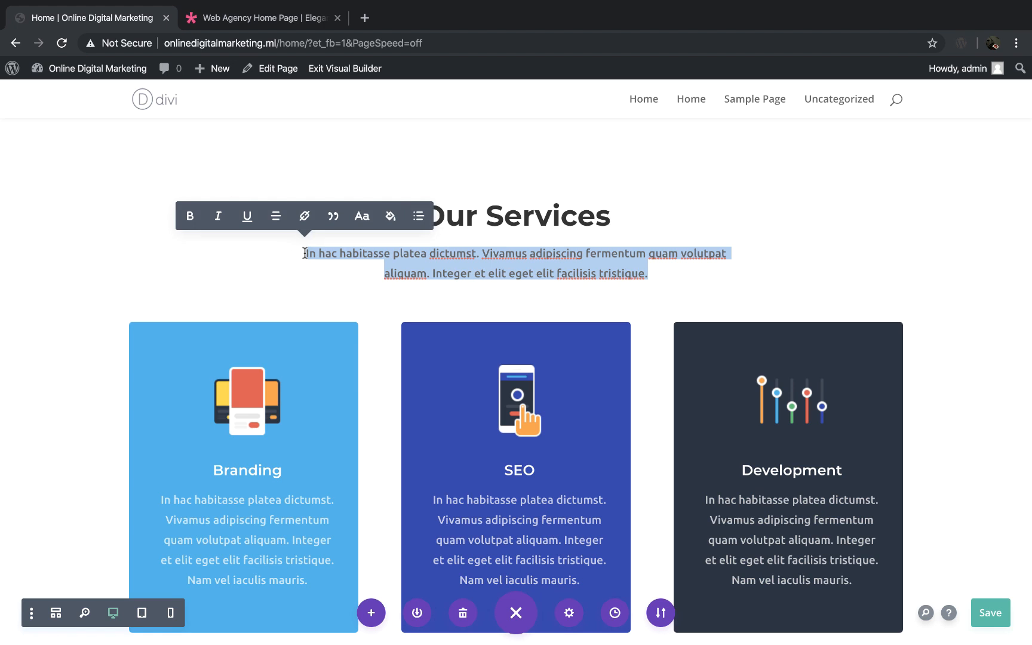
{"action": "key", "text": "BackSpace"}
{"action": "type", "text": "Best in Class"}
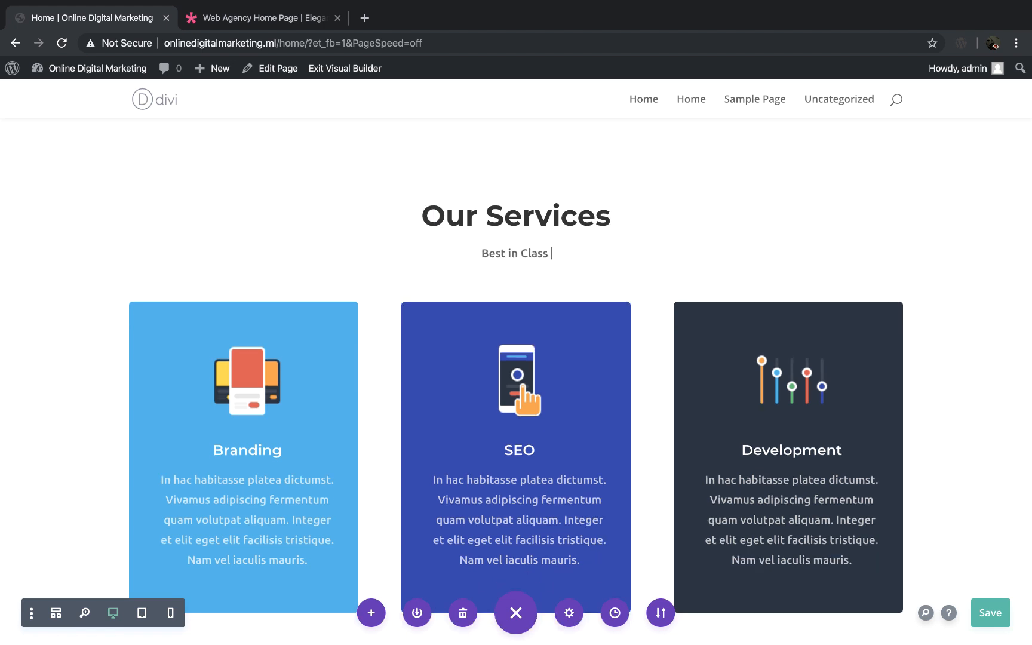
{"action": "key", "text": "shift+Up"}
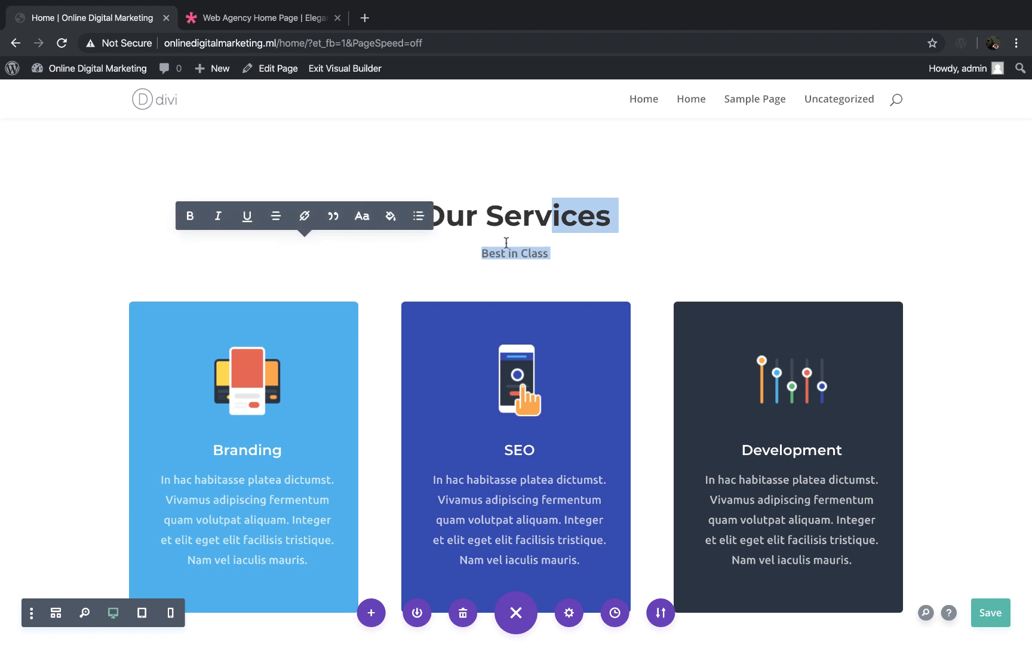
{"action": "left_click", "coordinate": [563, 250]}
{"action": "type", "text": "Ser"}
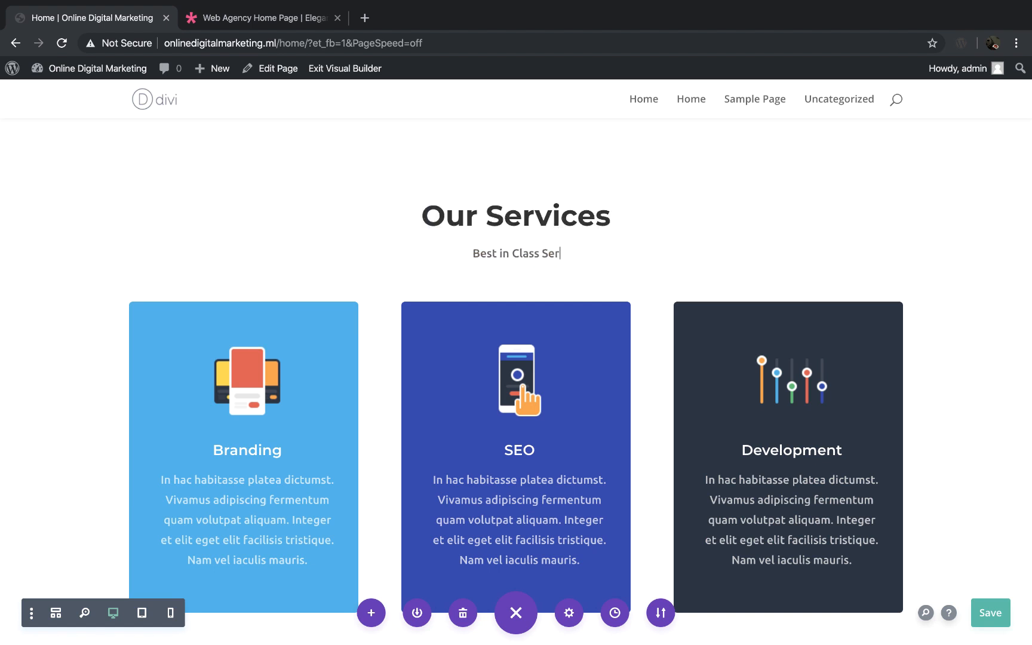
{"action": "type", "text": "vices"}
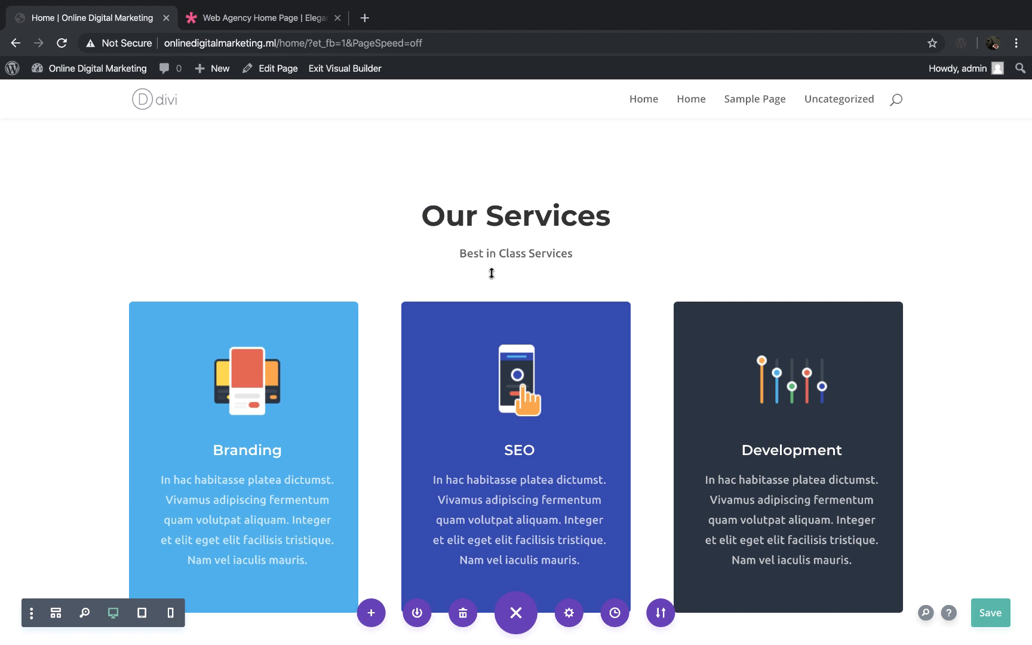
Step: Overwrite the middle of the SEO blurb's description with the filler text "adasd asfasfa sfasf afsaf af asfasfa sfa fafafsfasfsaf asfasf ."
{"action": "scroll", "coordinate": [491, 273], "scroll_direction": "down", "scroll_amount": 3}
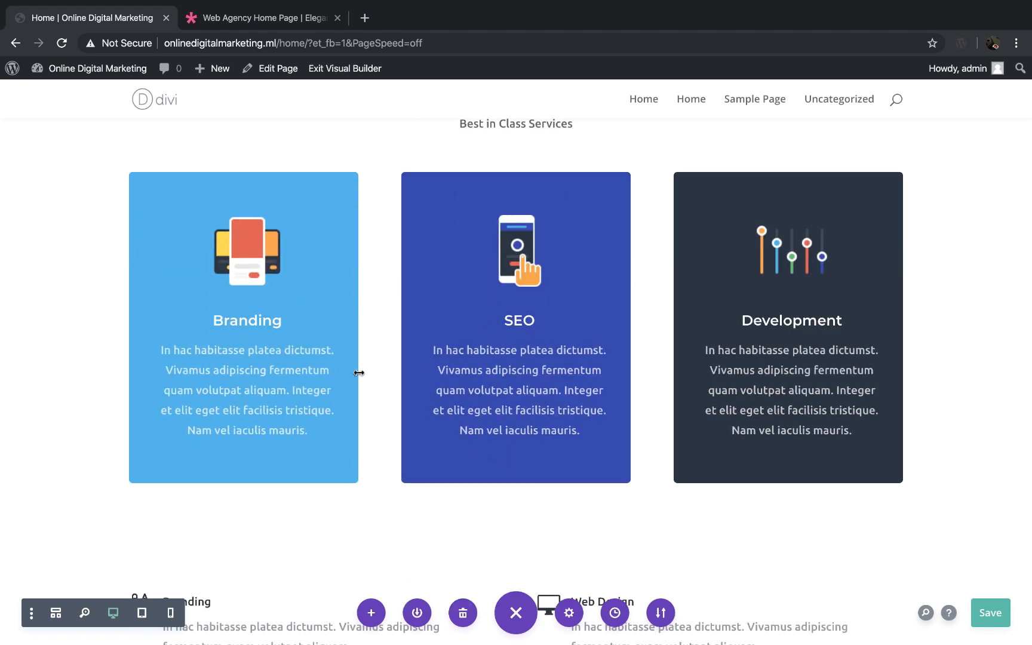
{"action": "left_click", "coordinate": [502, 351]}
{"action": "left_click_drag", "start_coordinate": [553, 414], "coordinate": [476, 362]}
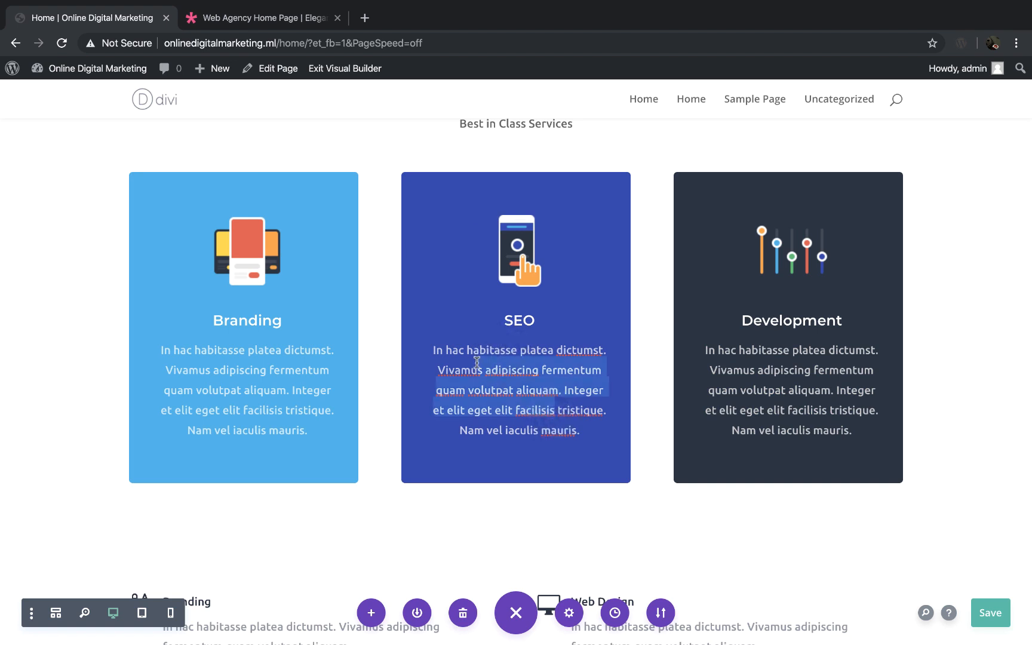
{"action": "type", "text": "adas"}
{"action": "type", "text": "asfa sfasf afsaf af"}
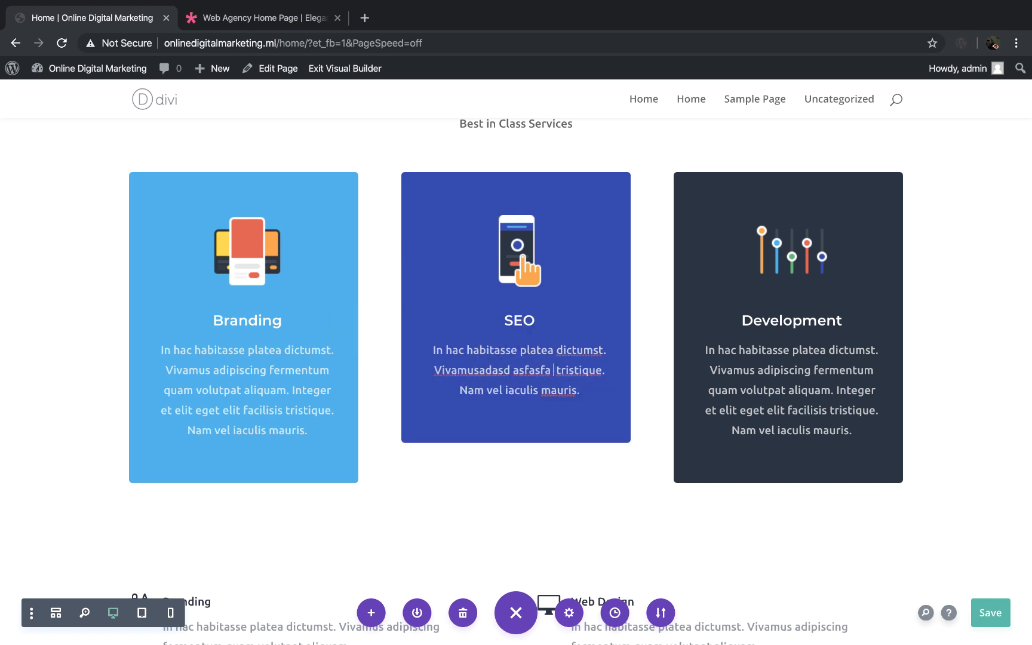
{"action": "type", "text": " asfasfa sfa fafaf"}
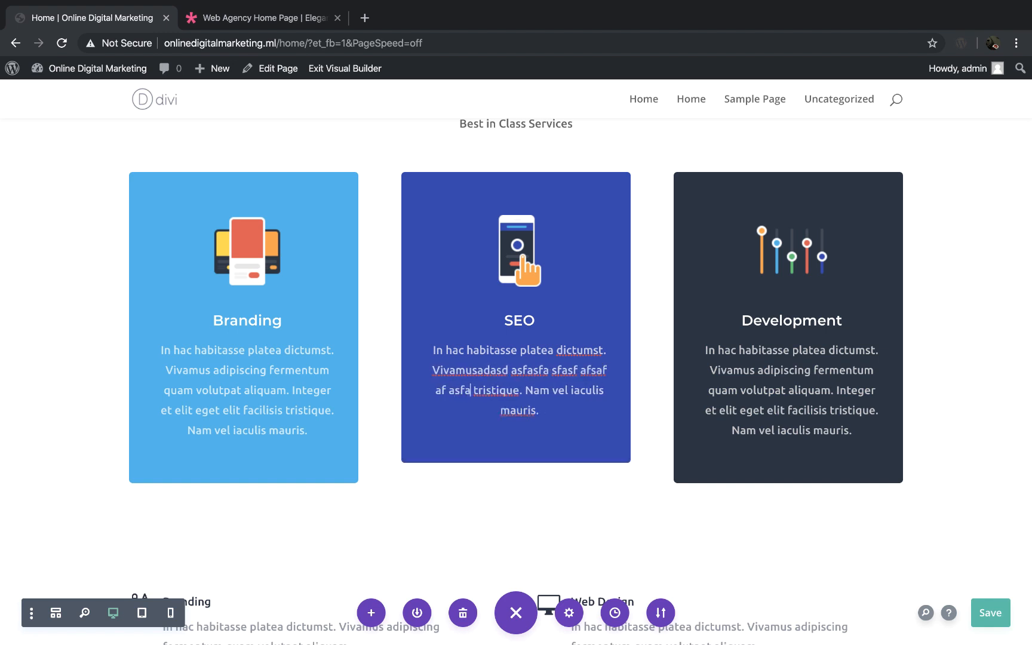
{"action": "type", "text": "sfasfsaf asfasf "}
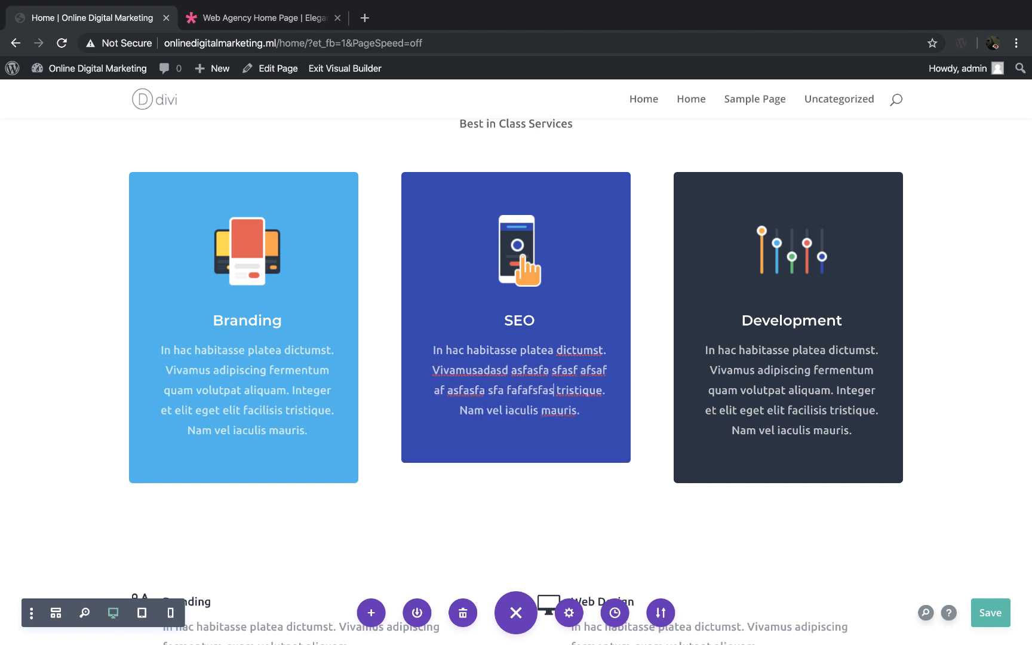
{"action": "type", "text": "."}
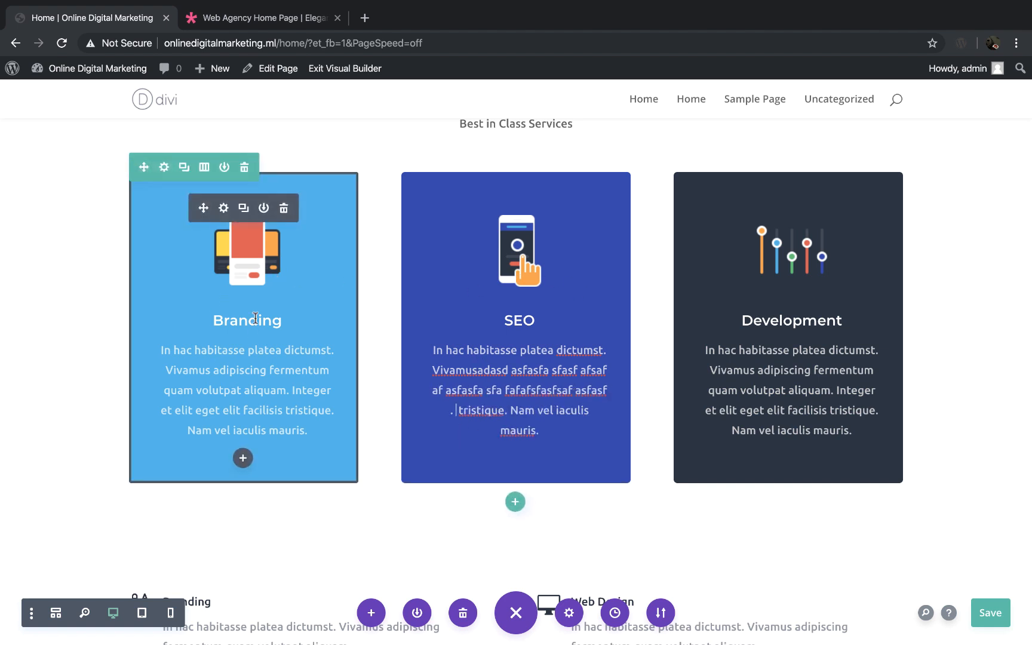
Step: Change the layout of the row holding the service blurbs to four equal columns
{"action": "scroll", "coordinate": [255, 319], "scroll_direction": "up", "scroll_amount": 2}
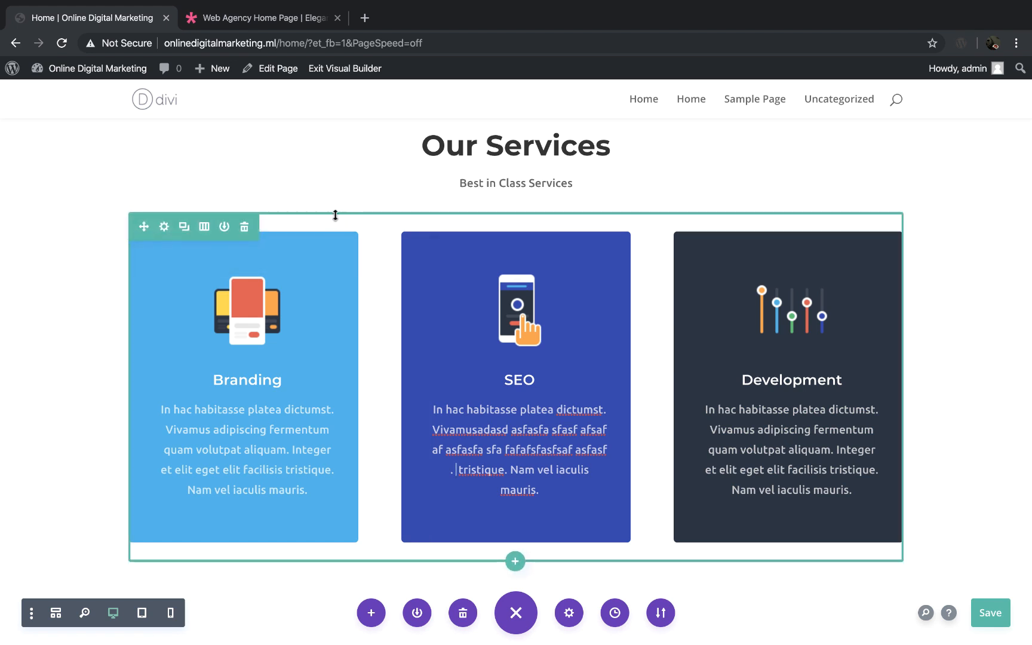
{"action": "key", "text": "ctrl+s"}
{"action": "left_click", "coordinate": [205, 228]}
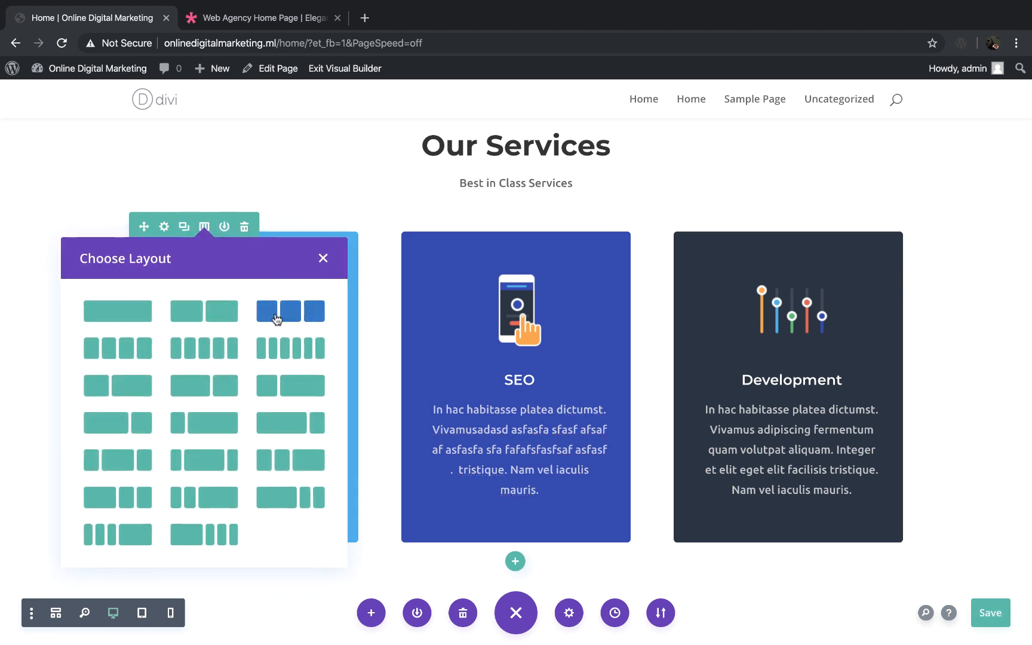
{"action": "left_click", "coordinate": [148, 356]}
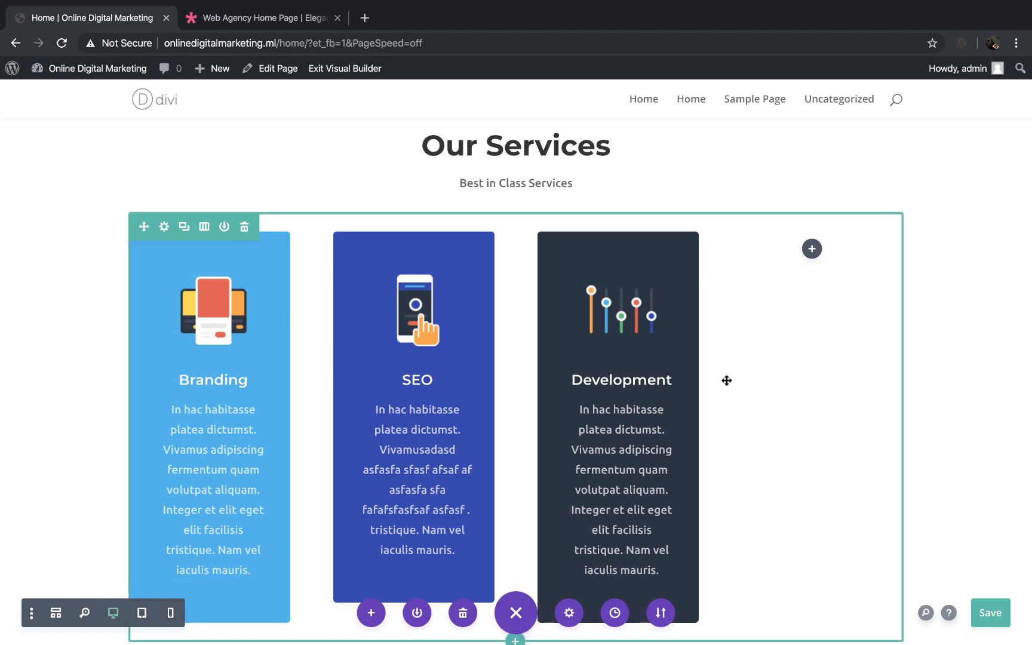
Step: Duplicate the SEO blurb and move the copy into the row's empty fourth column
{"action": "scroll", "coordinate": [726, 380], "scroll_direction": "down", "scroll_amount": 2}
{"action": "scroll", "coordinate": [726, 380], "scroll_direction": "up", "scroll_amount": 2}
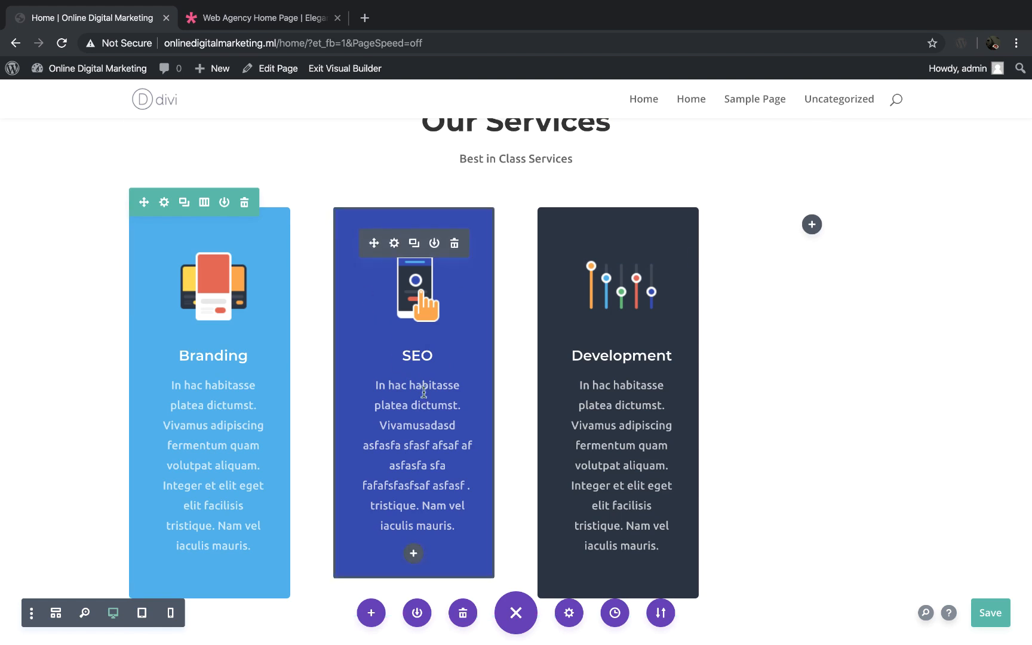
{"action": "scroll", "coordinate": [424, 383], "scroll_direction": "down", "scroll_amount": 1}
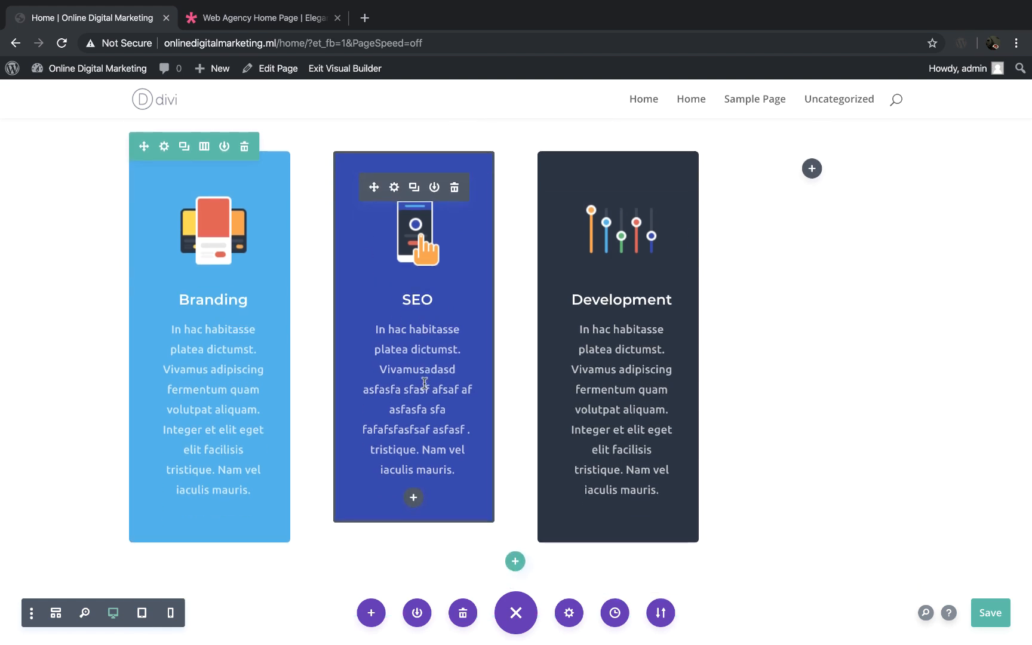
{"action": "left_click", "coordinate": [413, 189]}
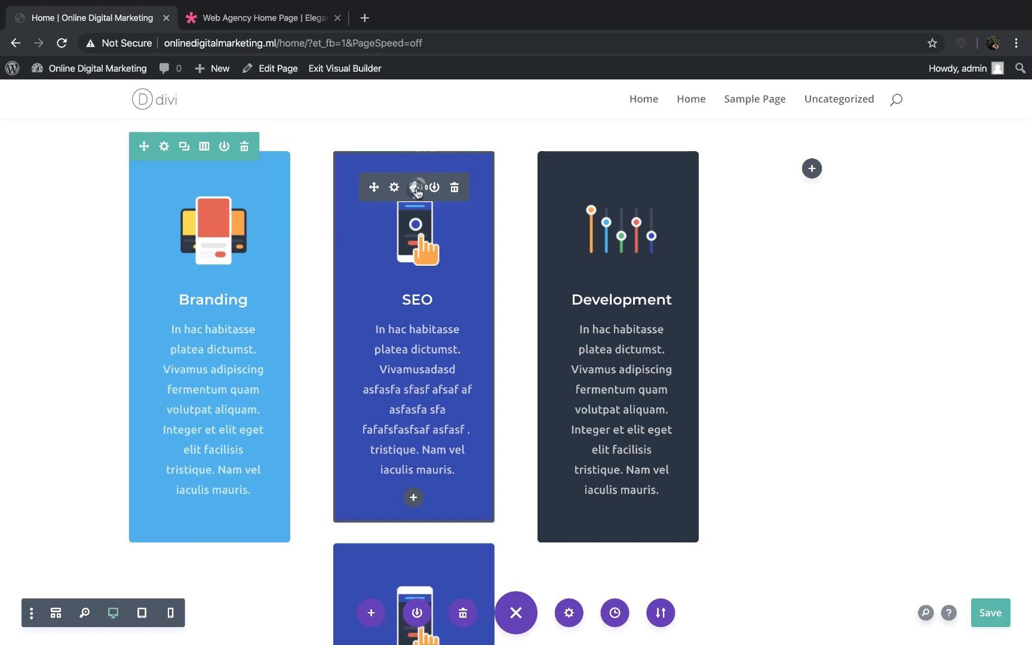
{"action": "scroll", "coordinate": [418, 341], "scroll_direction": "down", "scroll_amount": 4}
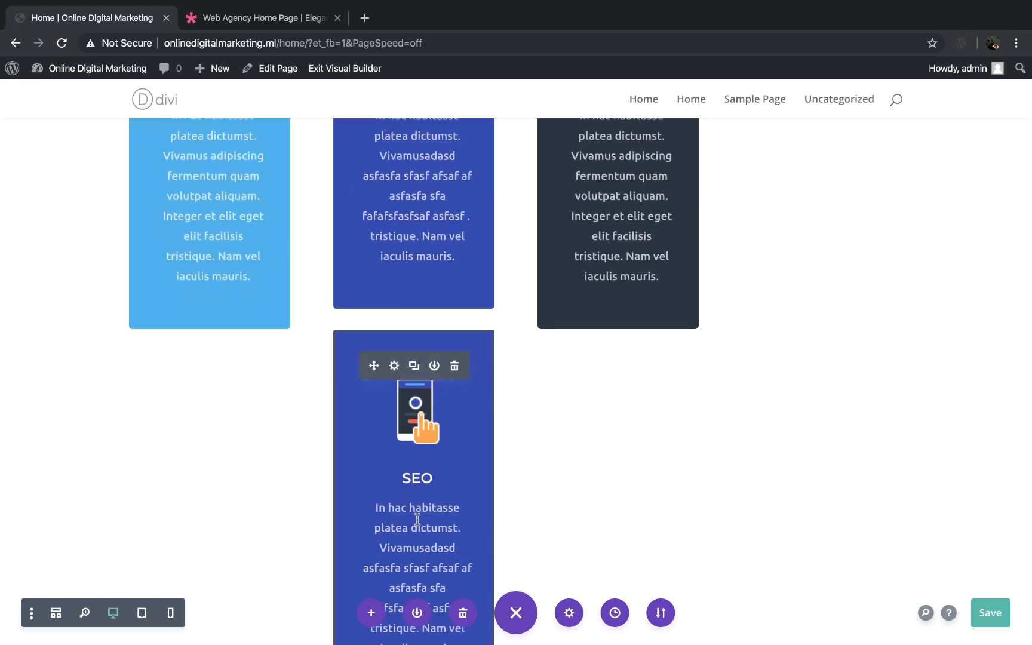
{"action": "scroll", "coordinate": [426, 532], "scroll_direction": "up", "scroll_amount": 3}
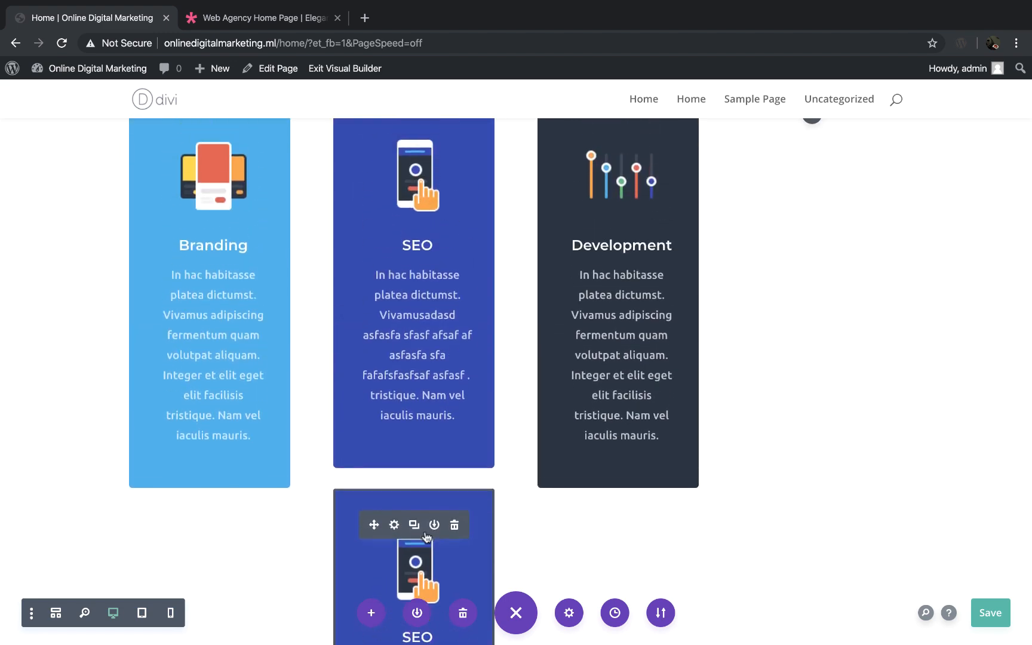
{"action": "scroll", "coordinate": [425, 532], "scroll_direction": "up", "scroll_amount": 1}
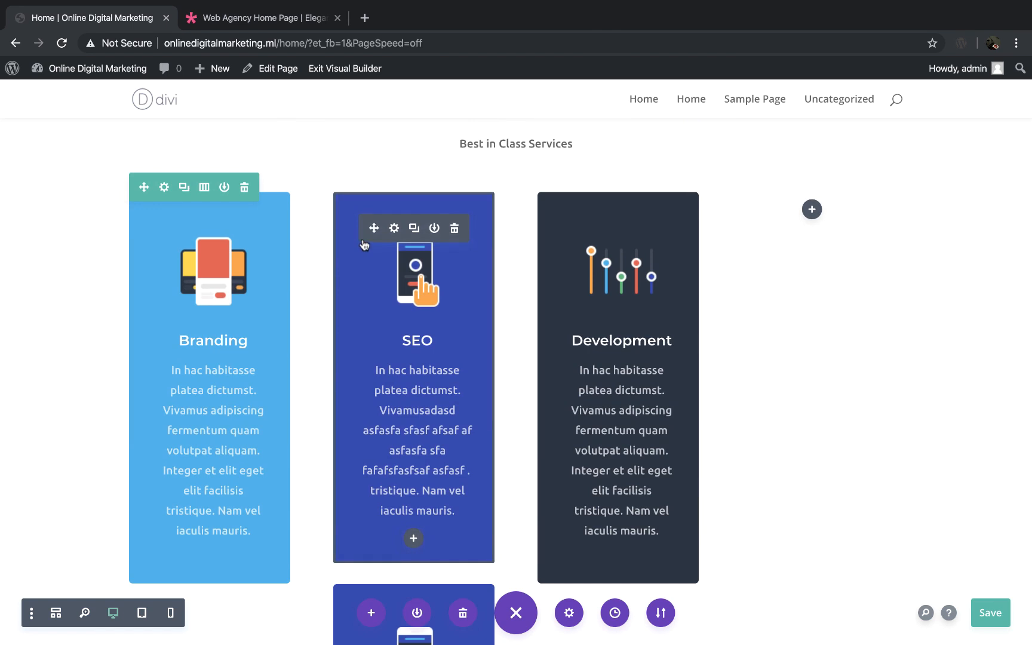
{"action": "scroll", "coordinate": [386, 397], "scroll_direction": "down", "scroll_amount": 2}
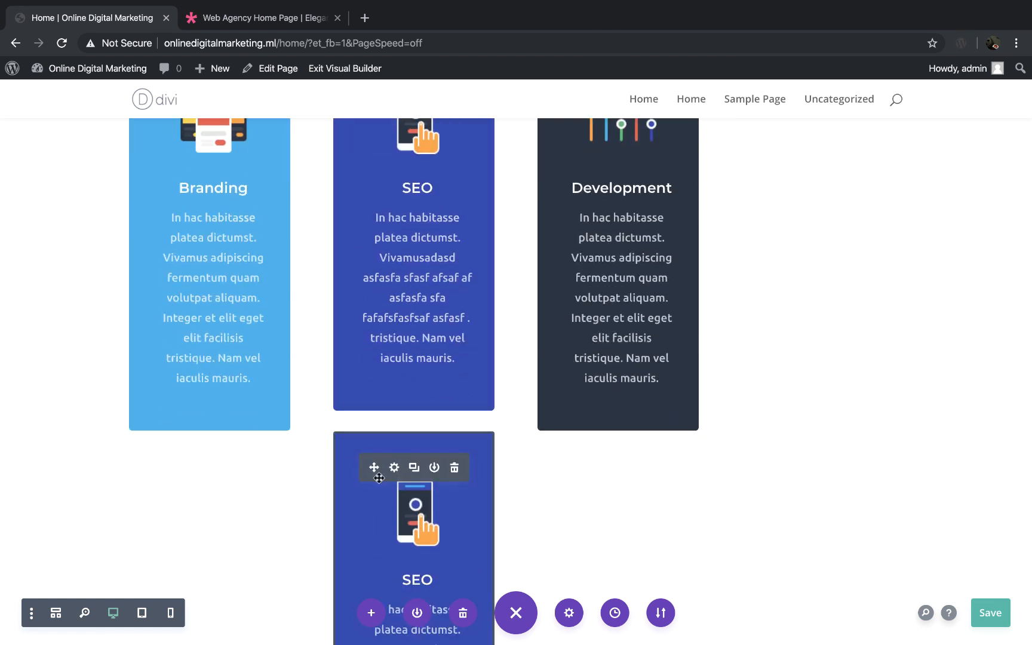
{"action": "left_click_drag", "start_coordinate": [374, 468], "coordinate": [833, 216]}
{"action": "scroll", "coordinate": [801, 218], "scroll_direction": "up", "scroll_amount": 3}
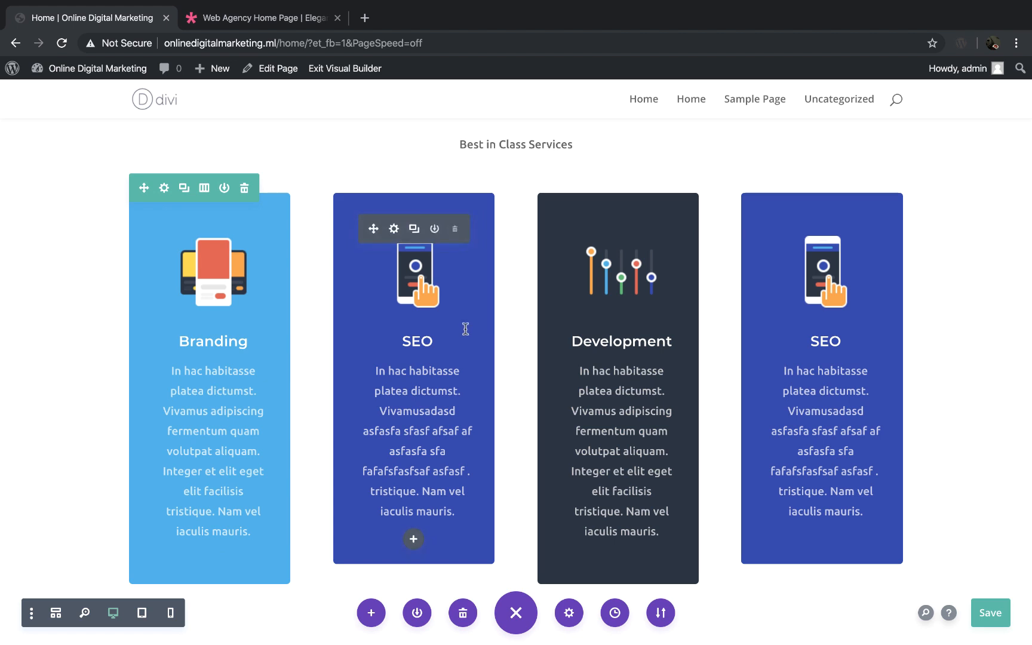
Step: Change the title of the blurb in the fourth column to "Website"
{"action": "left_click", "coordinate": [825, 344]}
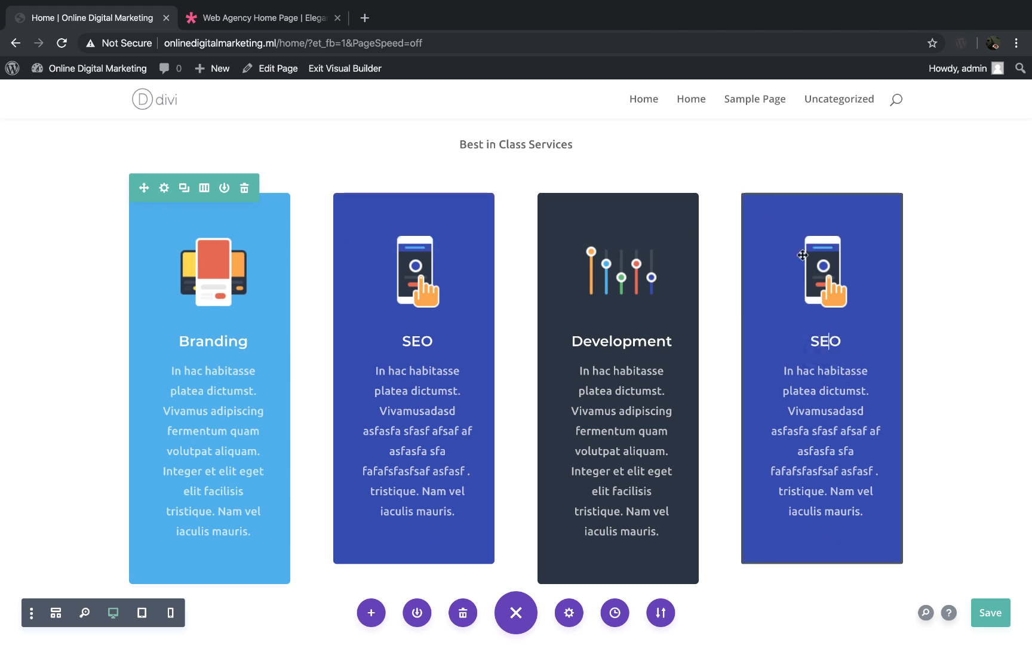
{"action": "left_click", "coordinate": [864, 286]}
{"action": "left_click", "coordinate": [835, 339]}
{"action": "double_click", "coordinate": [837, 339]}
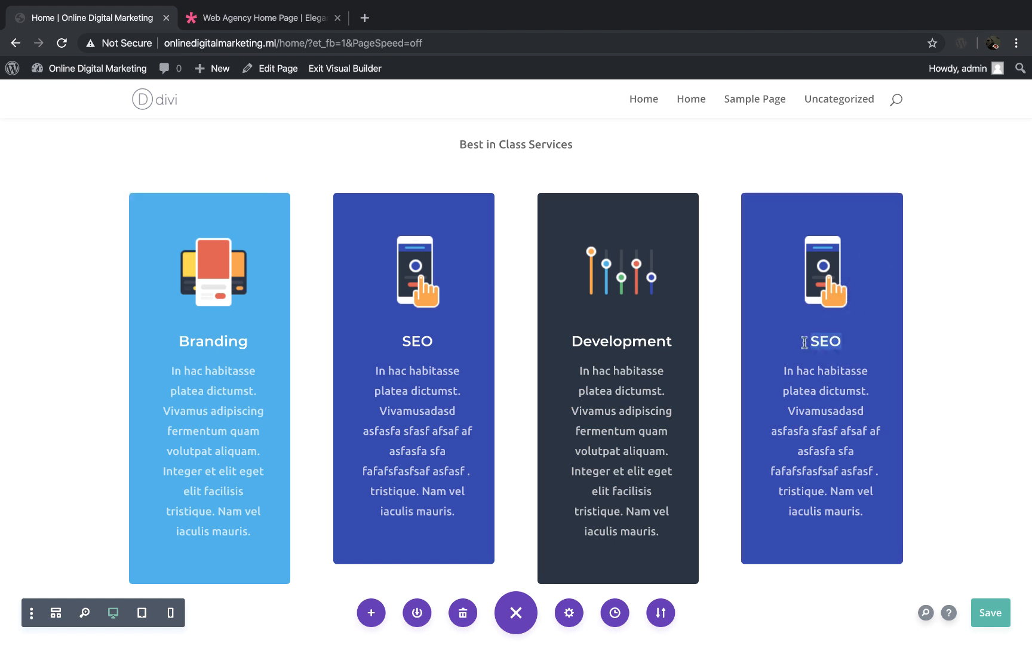
{"action": "type", "text": "Website"}
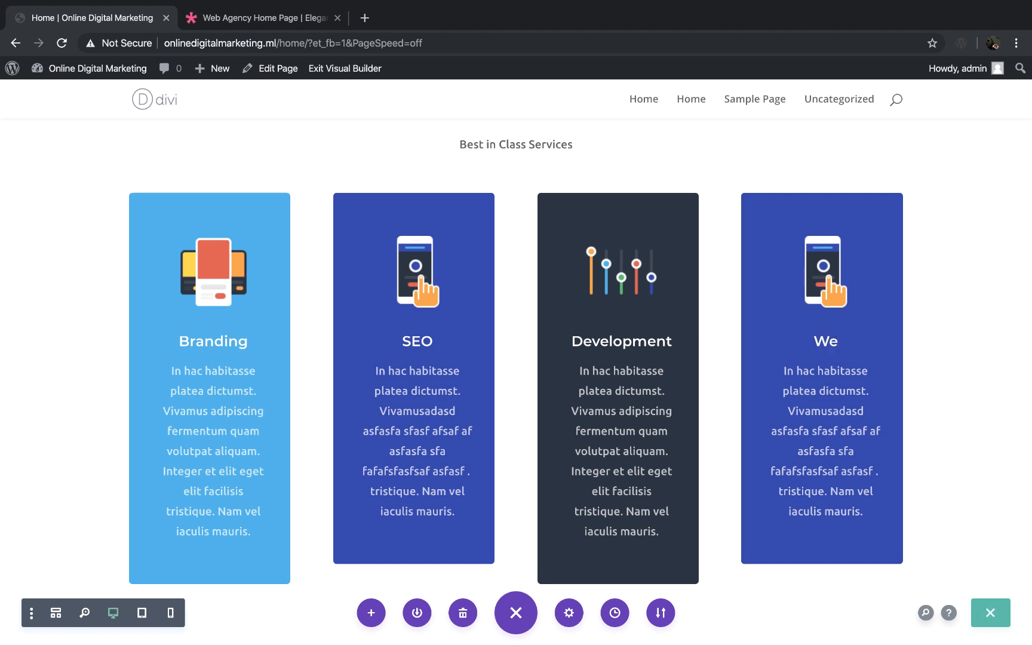
{"action": "left_click", "coordinate": [847, 387]}
Step: Switch the Website blurb in the fourth column from its image to an icon
{"action": "left_click", "coordinate": [822, 264]}
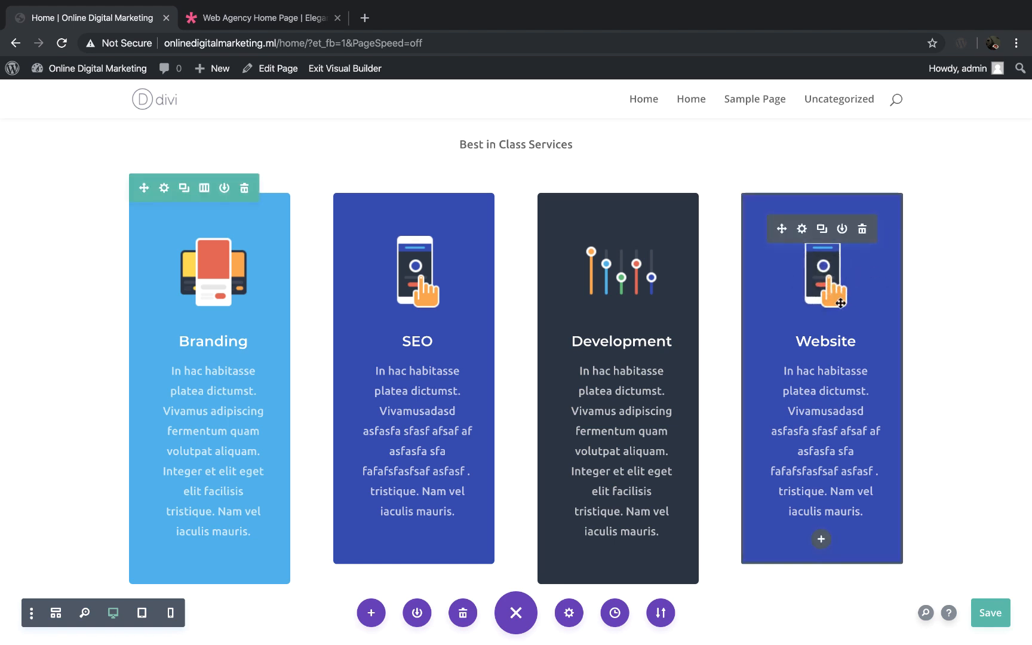
{"action": "left_click", "coordinate": [802, 229]}
{"action": "scroll", "coordinate": [546, 350], "scroll_direction": "down", "scroll_amount": 1}
{"action": "scroll", "coordinate": [547, 350], "scroll_direction": "up", "scroll_amount": 2}
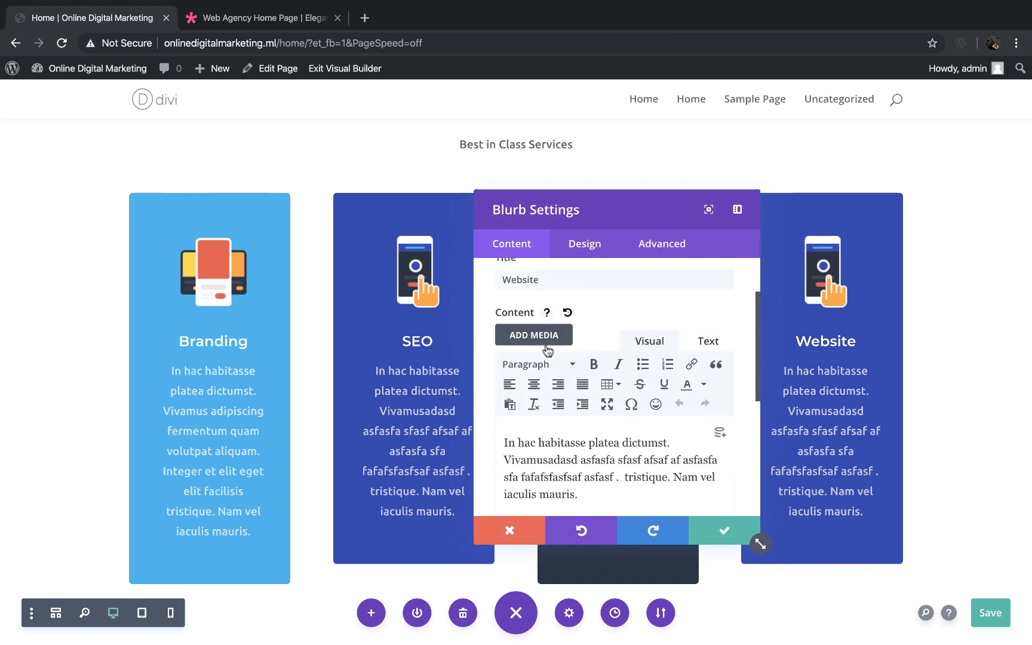
{"action": "scroll", "coordinate": [548, 351], "scroll_direction": "down", "scroll_amount": 5}
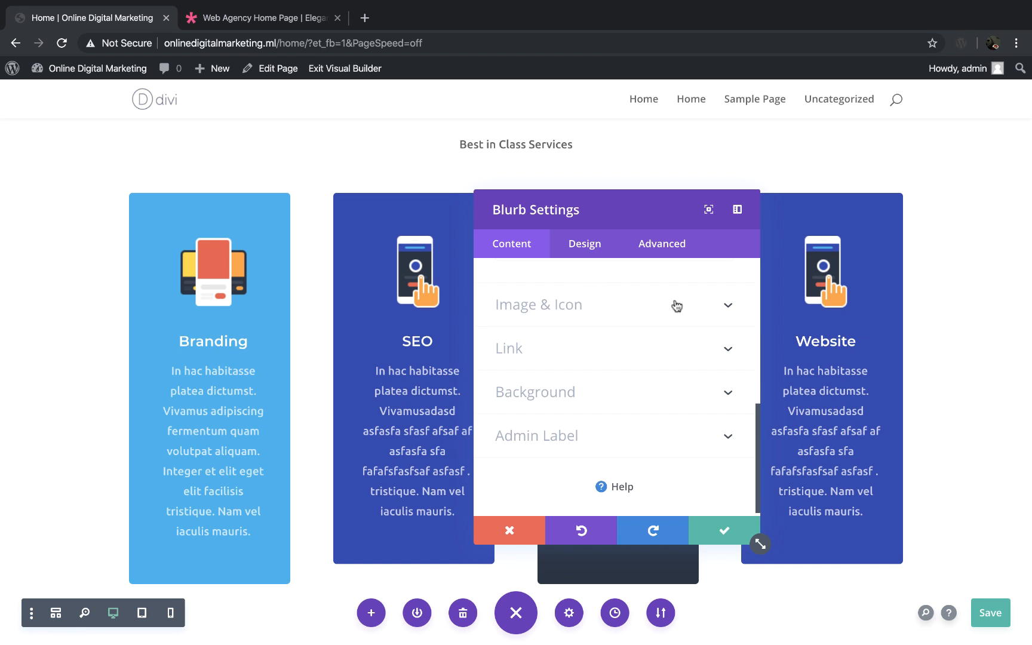
{"action": "left_click", "coordinate": [685, 309]}
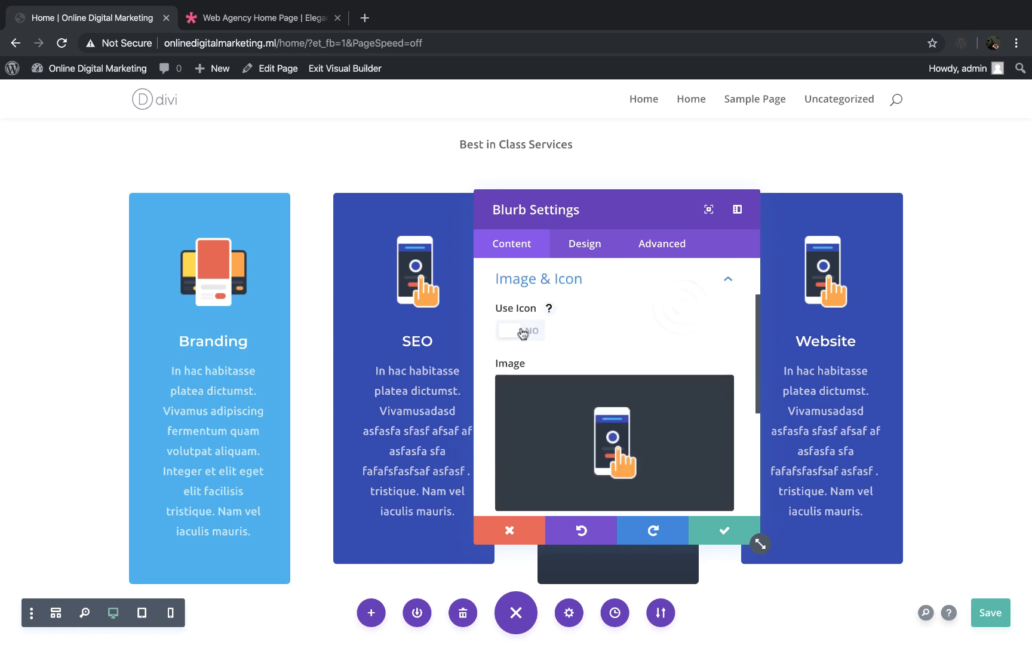
{"action": "scroll", "coordinate": [595, 383], "scroll_direction": "down", "scroll_amount": 3}
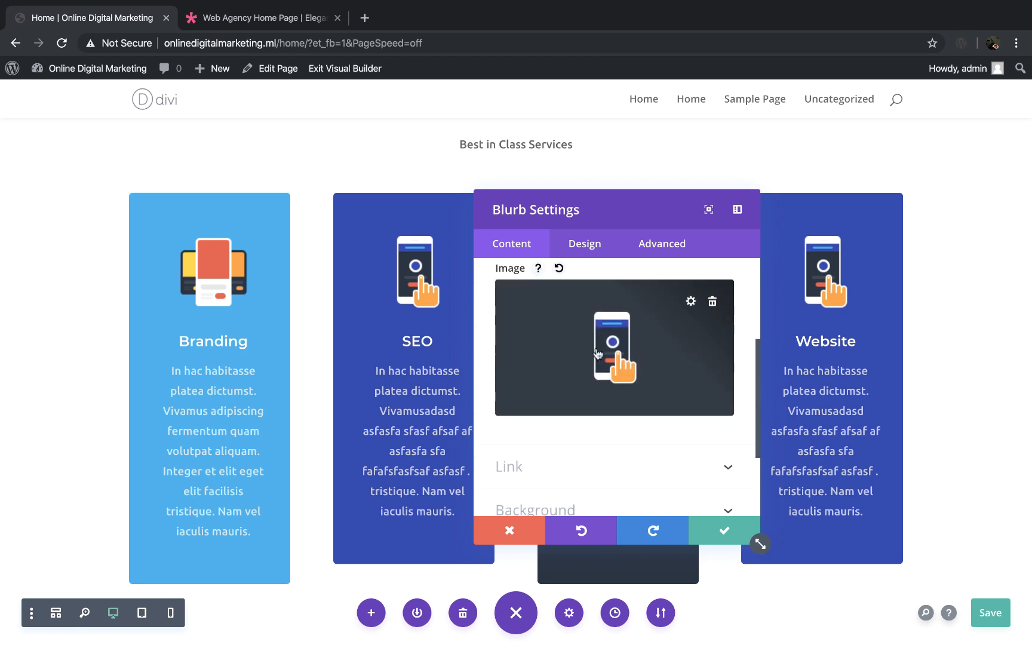
{"action": "scroll", "coordinate": [642, 376], "scroll_direction": "up", "scroll_amount": 2}
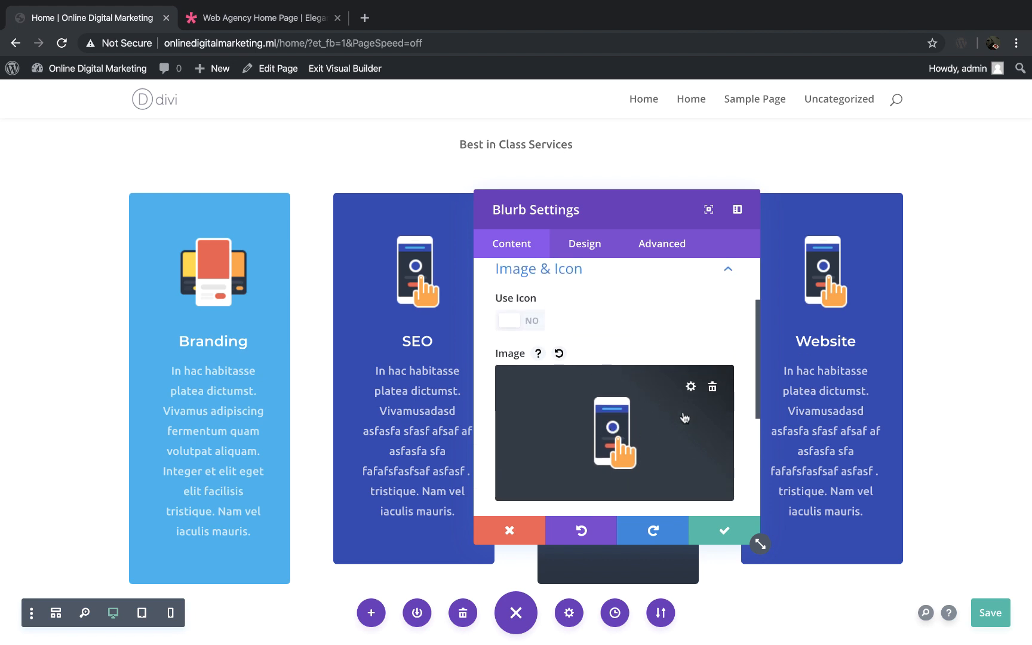
{"action": "left_click", "coordinate": [531, 323]}
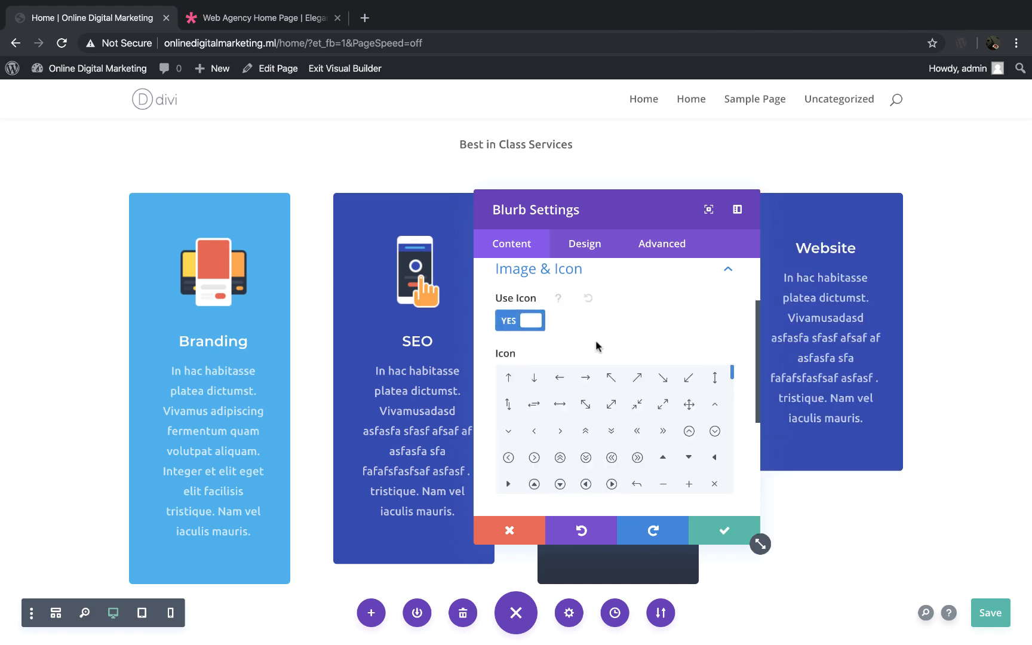
Step: Choose the laptop icon for the Website blurb, browse the remaining icons and keep the blurb's settings
{"action": "scroll", "coordinate": [595, 346], "scroll_direction": "down", "scroll_amount": 1}
{"action": "scroll", "coordinate": [620, 390], "scroll_direction": "down", "scroll_amount": 5}
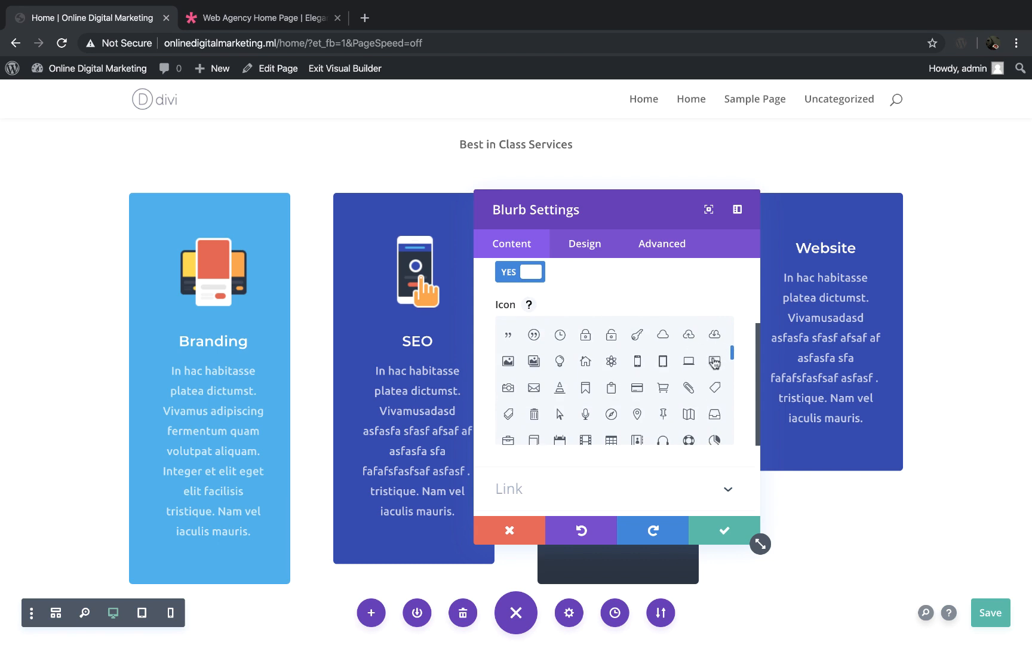
{"action": "left_click", "coordinate": [690, 362]}
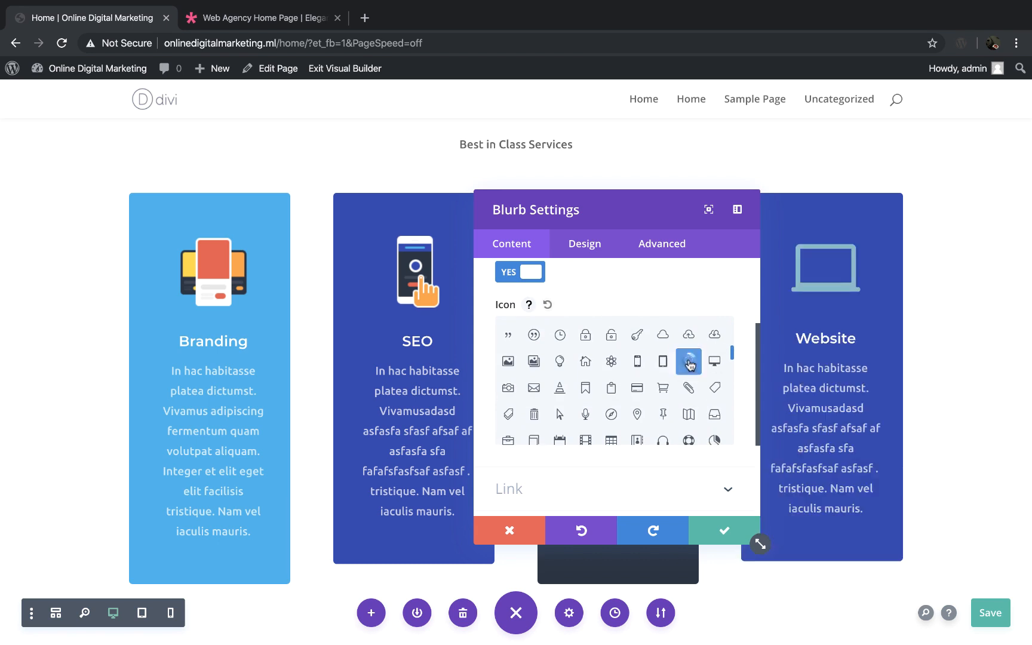
{"action": "scroll", "coordinate": [624, 428], "scroll_direction": "down", "scroll_amount": 10}
{"action": "scroll", "coordinate": [624, 435], "scroll_direction": "down", "scroll_amount": 5}
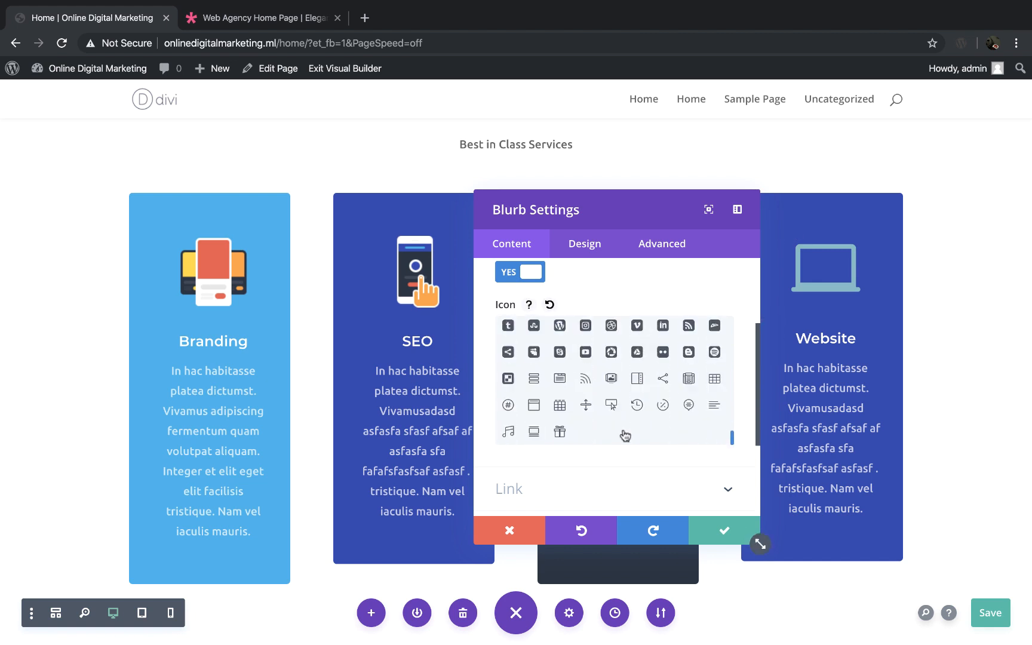
{"action": "scroll", "coordinate": [625, 435], "scroll_direction": "up", "scroll_amount": 15}
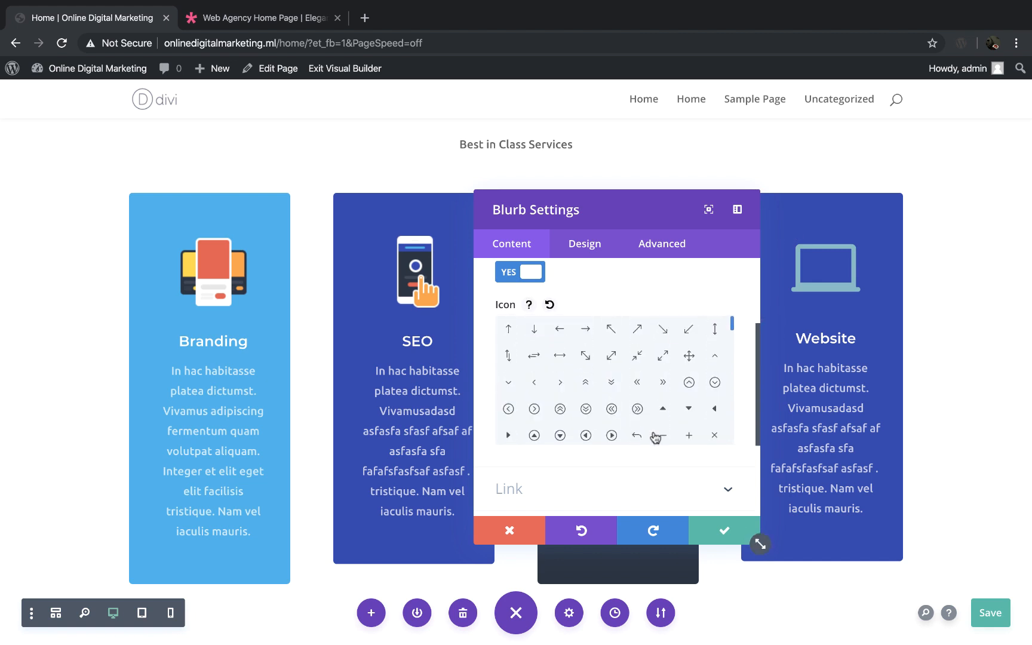
{"action": "left_click", "coordinate": [730, 530]}
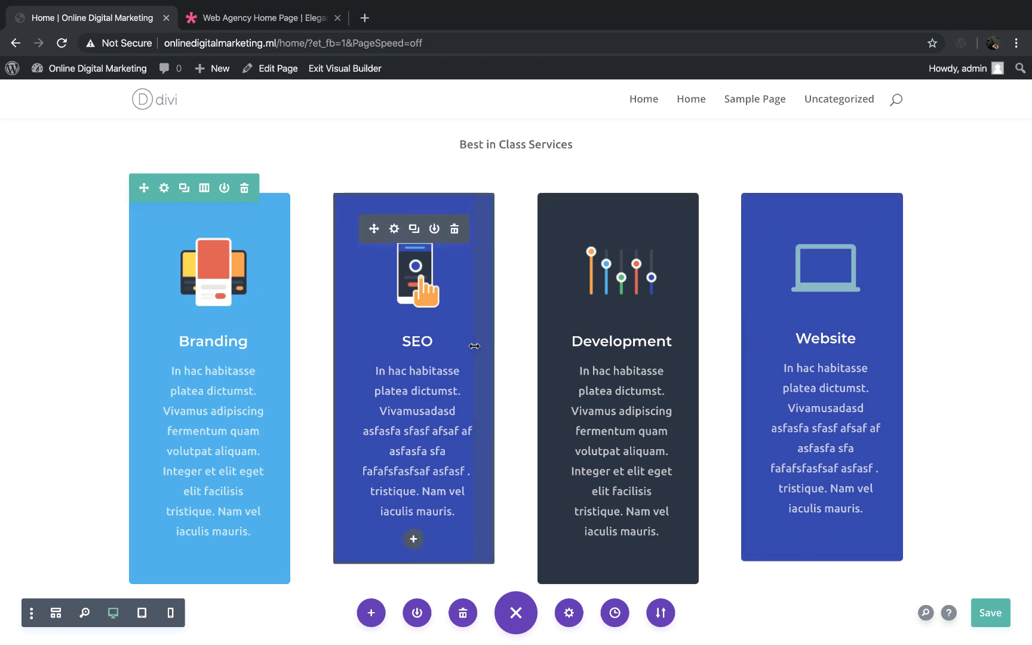
Step: Review the four-column row of service blurbs and the list of services beneath it
{"action": "scroll", "coordinate": [474, 346], "scroll_direction": "down", "scroll_amount": 3}
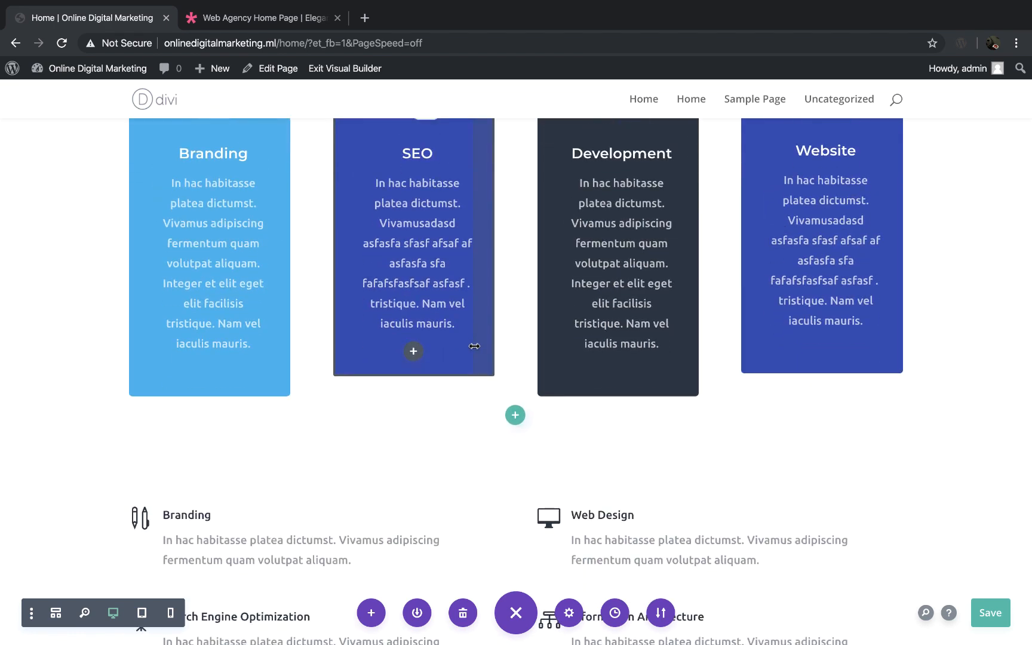
{"action": "scroll", "coordinate": [474, 345], "scroll_direction": "up", "scroll_amount": 3}
{"action": "scroll", "coordinate": [411, 424], "scroll_direction": "down", "scroll_amount": 3}
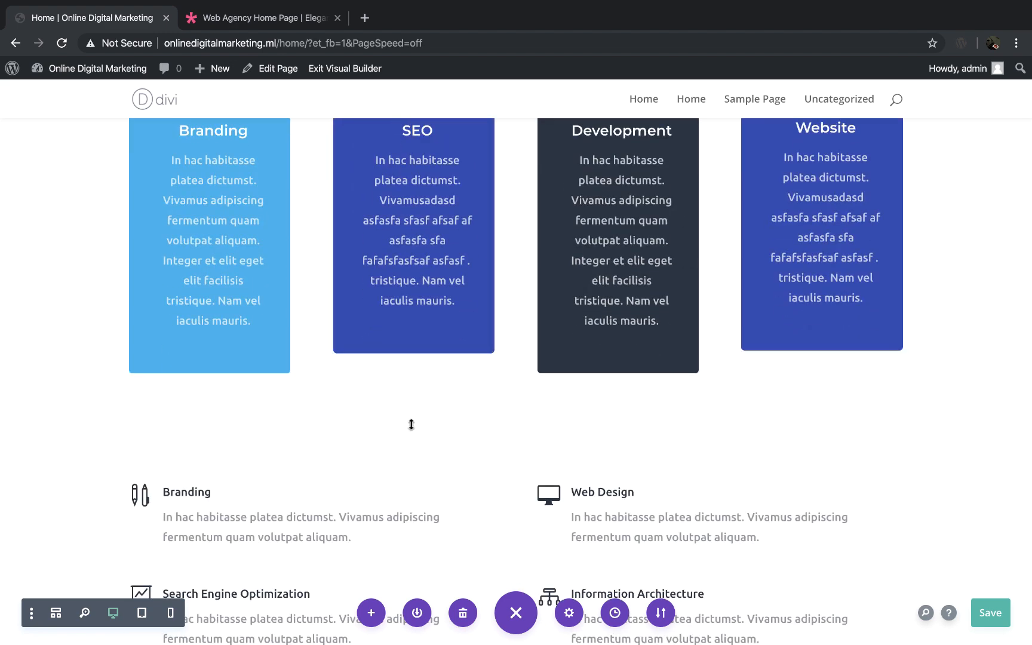
{"action": "scroll", "coordinate": [482, 412], "scroll_direction": "up", "scroll_amount": 5}
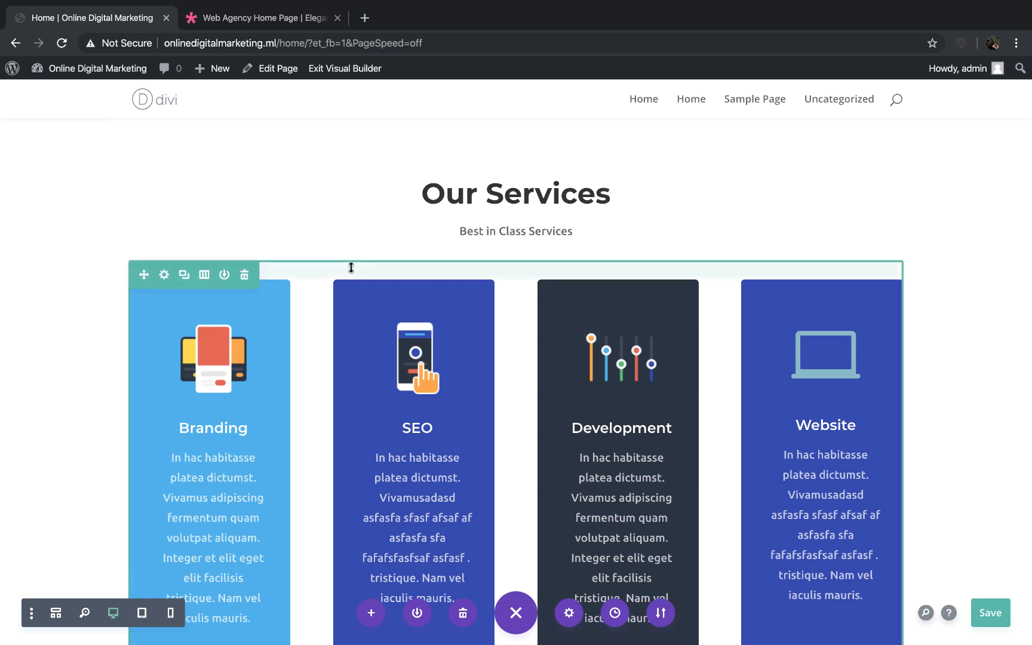
{"action": "scroll", "coordinate": [316, 277], "scroll_direction": "down", "scroll_amount": 8}
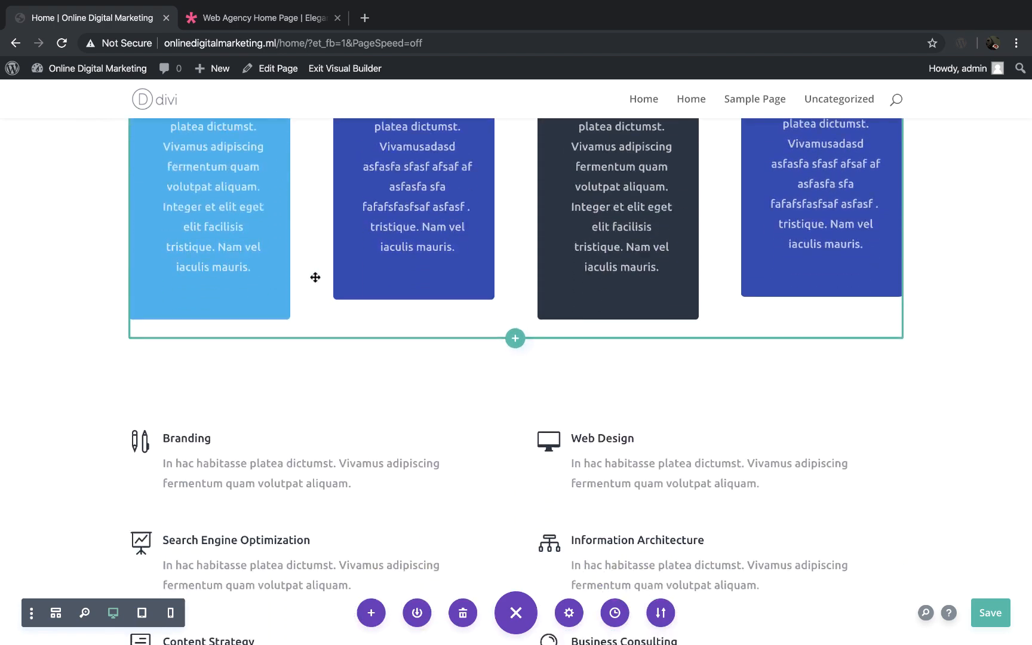
{"action": "scroll", "coordinate": [315, 277], "scroll_direction": "up", "scroll_amount": 8}
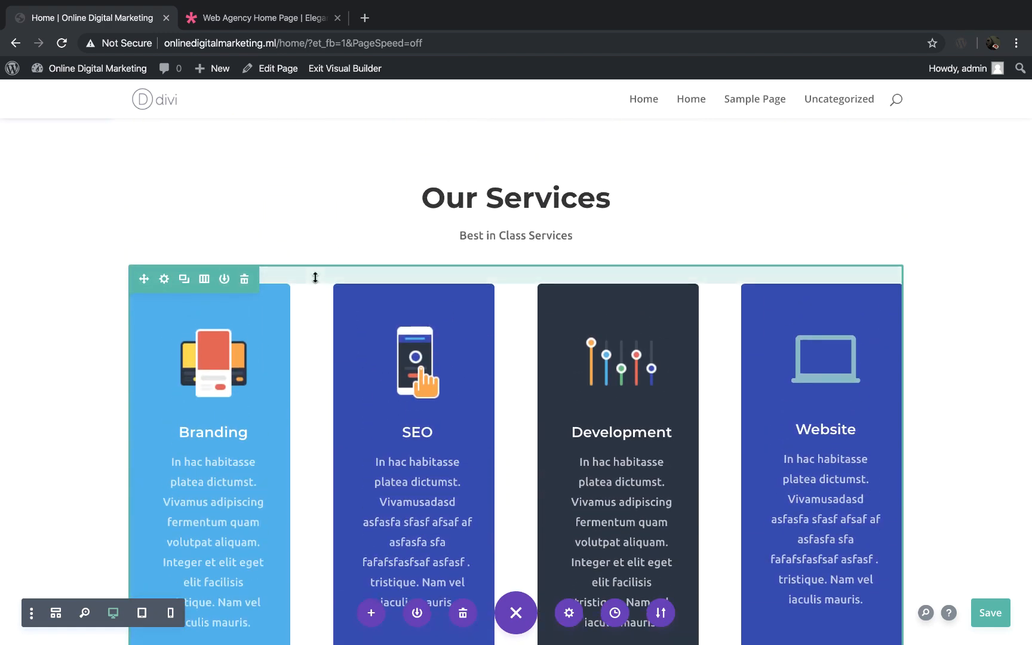
{"action": "left_click", "coordinate": [183, 278]}
{"action": "scroll", "coordinate": [242, 361], "scroll_direction": "down", "scroll_amount": 8}
{"action": "scroll", "coordinate": [245, 360], "scroll_direction": "down", "scroll_amount": 3}
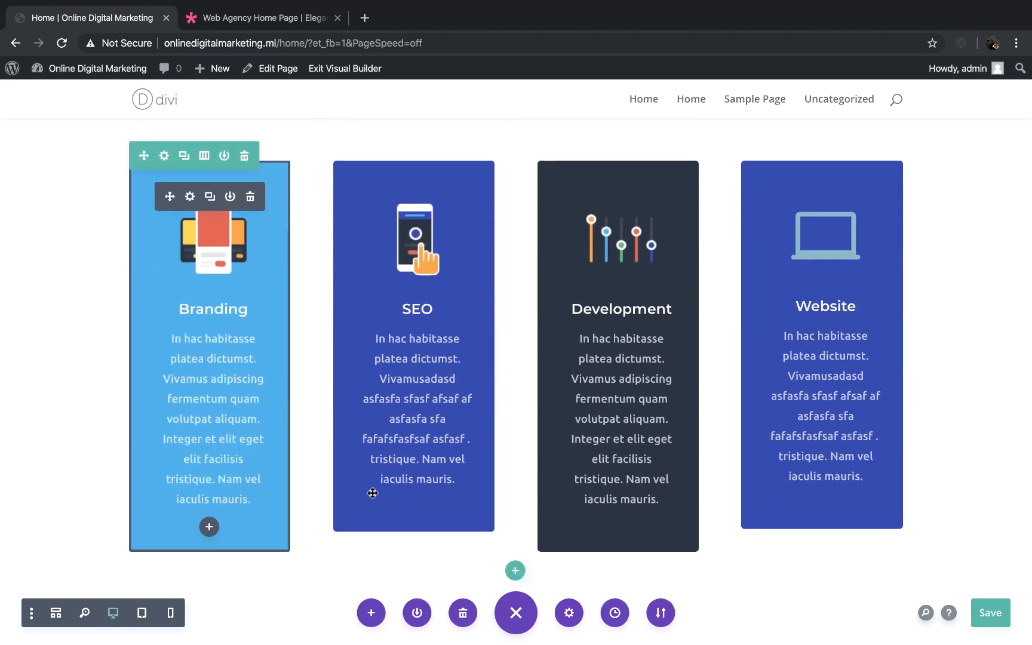
Step: Overwrite the opening words of the Branding description in the two-column services list with the filler text "ajsndajsdjadn kasjnda"
{"action": "scroll", "coordinate": [315, 396], "scroll_direction": "down", "scroll_amount": 5}
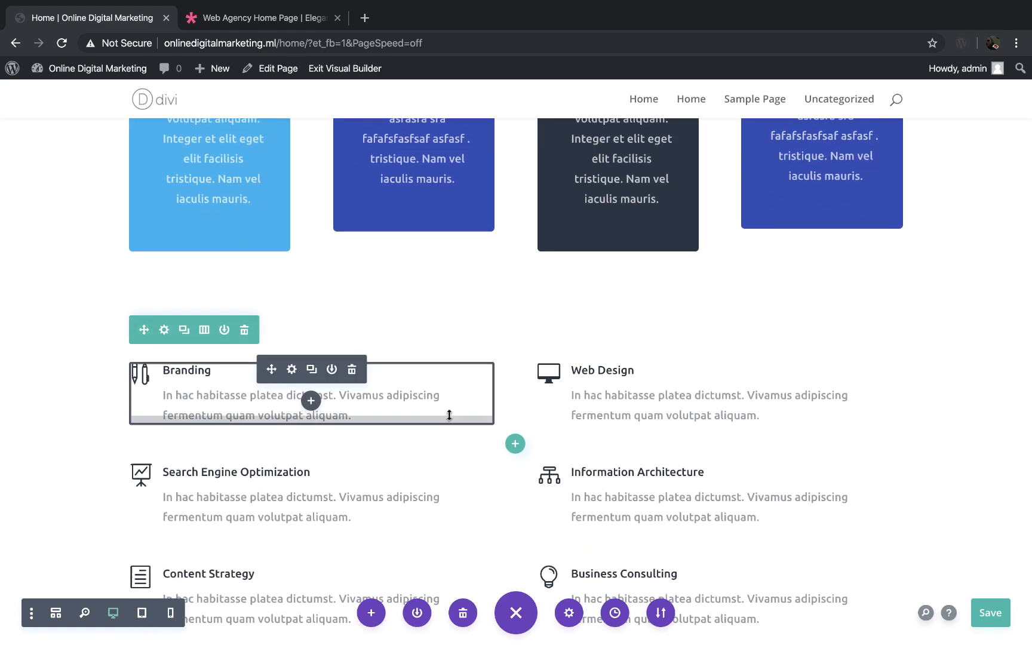
{"action": "scroll", "coordinate": [449, 415], "scroll_direction": "down", "scroll_amount": 1}
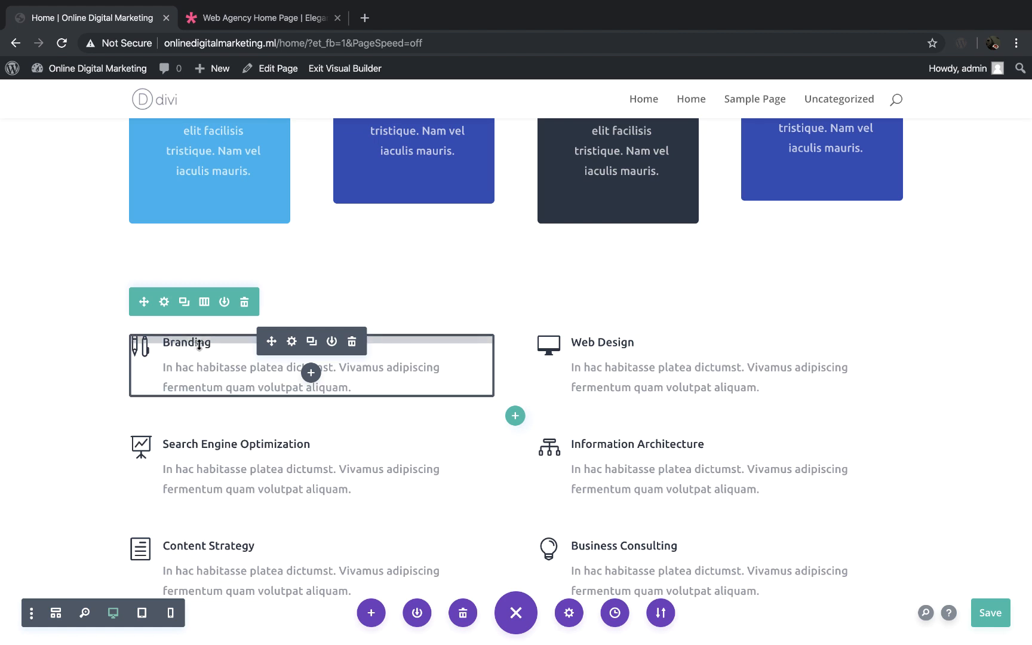
{"action": "left_click", "coordinate": [216, 363]}
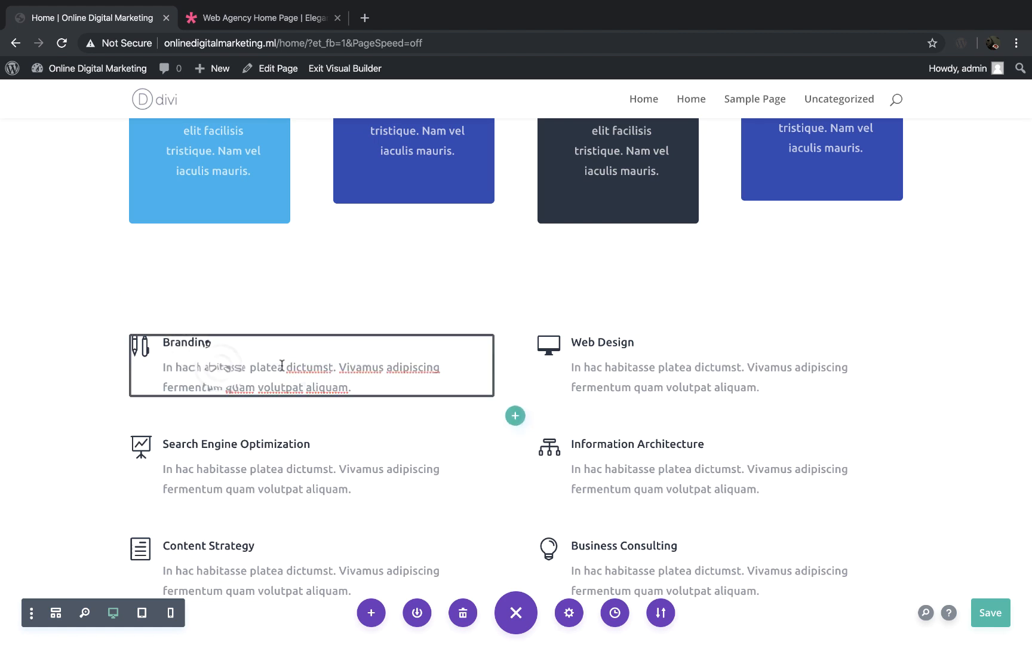
{"action": "left_click_drag", "start_coordinate": [282, 365], "coordinate": [163, 366]}
{"action": "type", "text": "ajsndajsdjadn"}
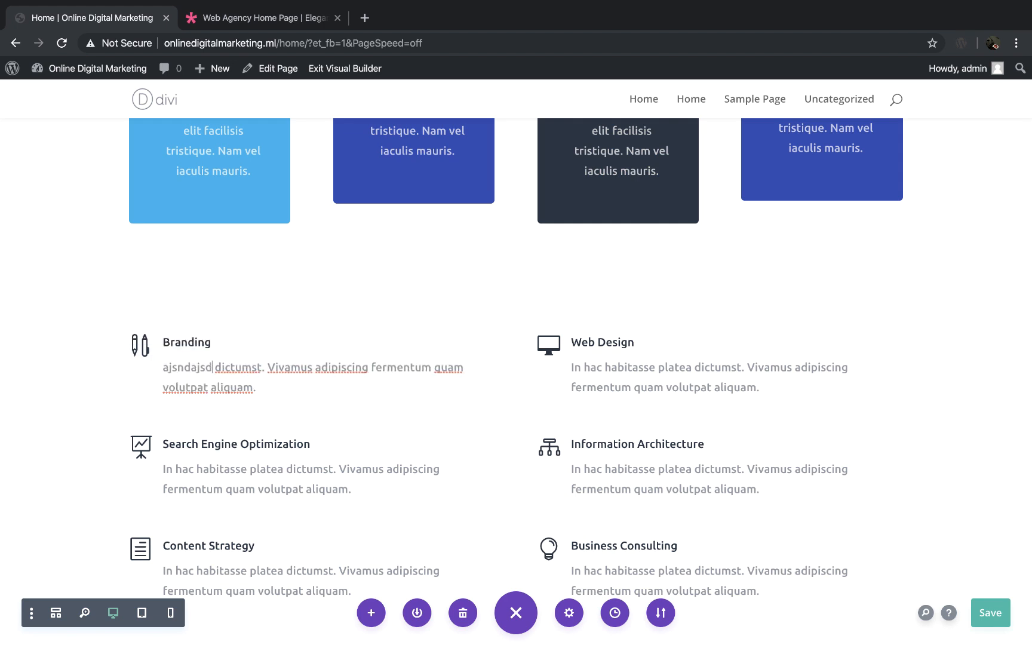
{"action": "type", "text": " kasjnda"}
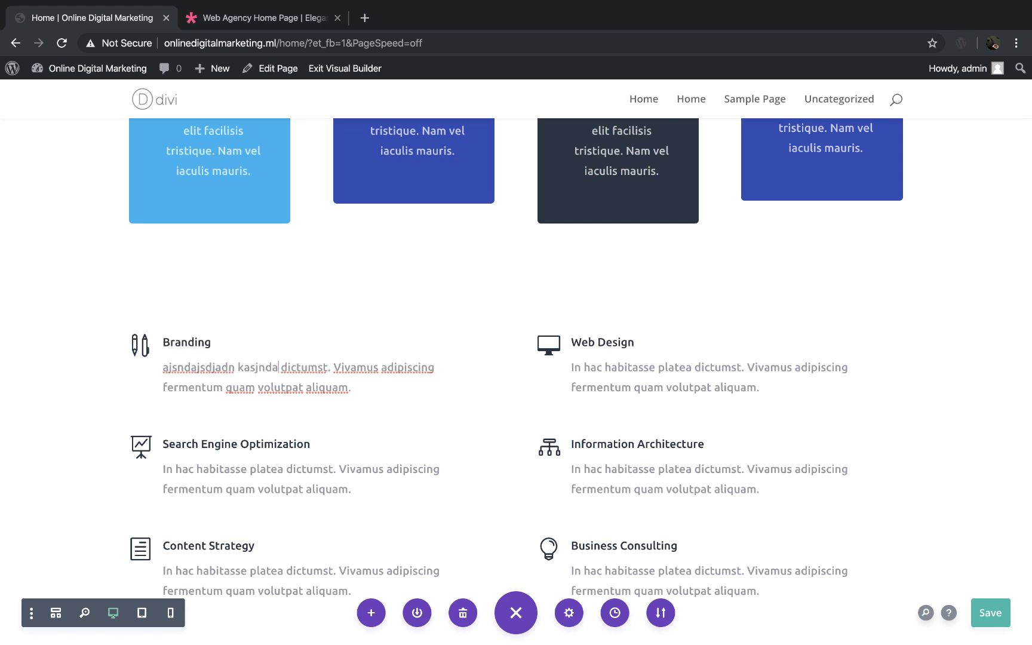
Step: Look over the rest of the page, including the Recent Work projects and the Let's Work Together contact form
{"action": "scroll", "coordinate": [253, 391], "scroll_direction": "down", "scroll_amount": 6}
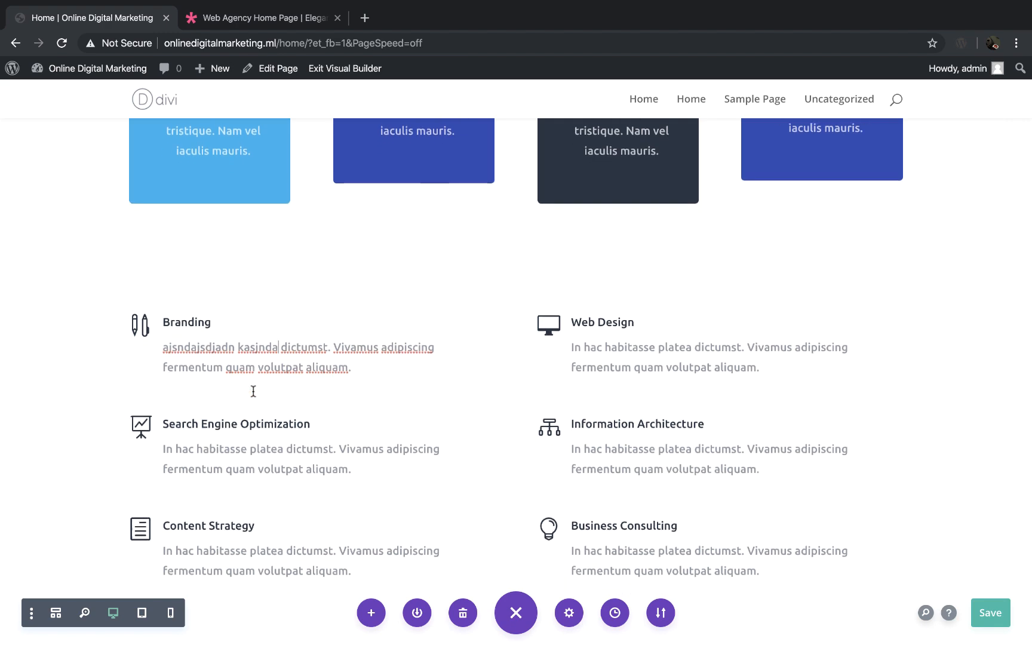
{"action": "scroll", "coordinate": [253, 391], "scroll_direction": "down", "scroll_amount": 4}
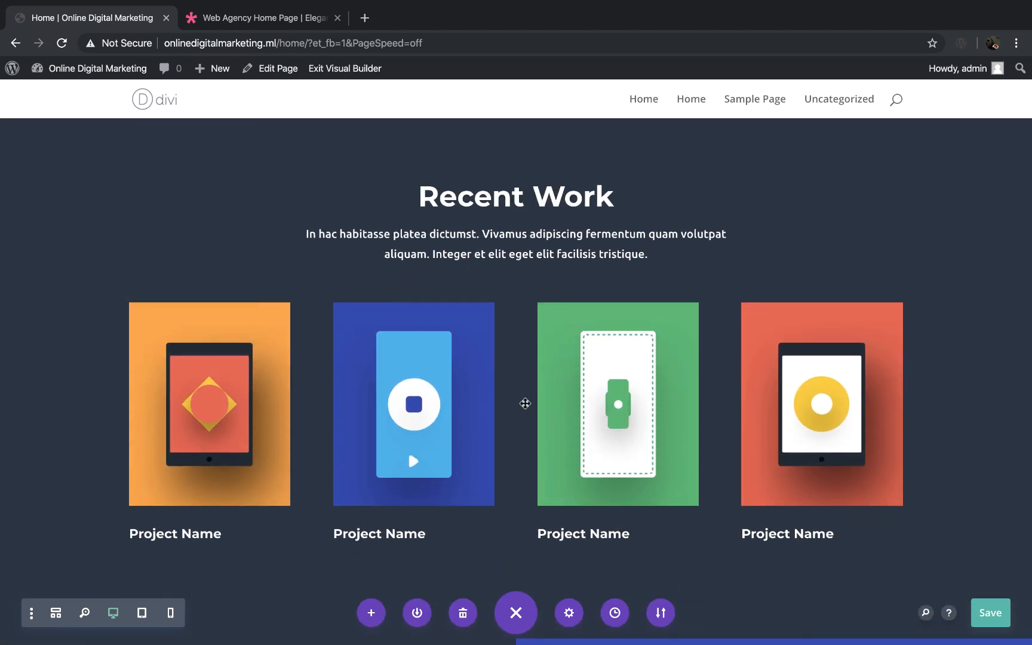
{"action": "scroll", "coordinate": [525, 339], "scroll_direction": "down", "scroll_amount": 3}
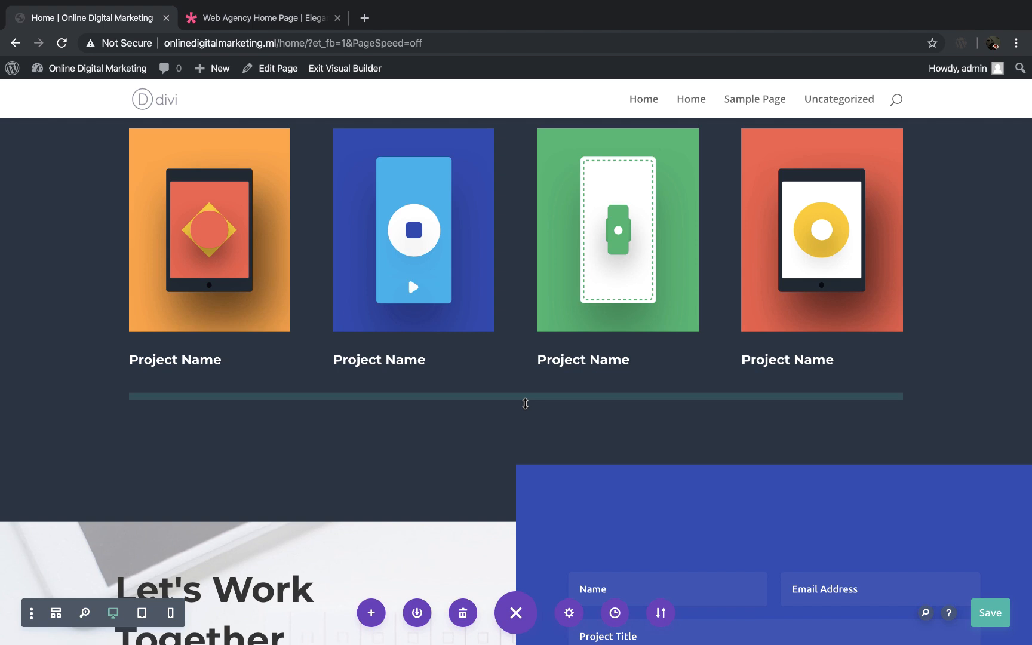
{"action": "scroll", "coordinate": [525, 404], "scroll_direction": "up", "scroll_amount": 9}
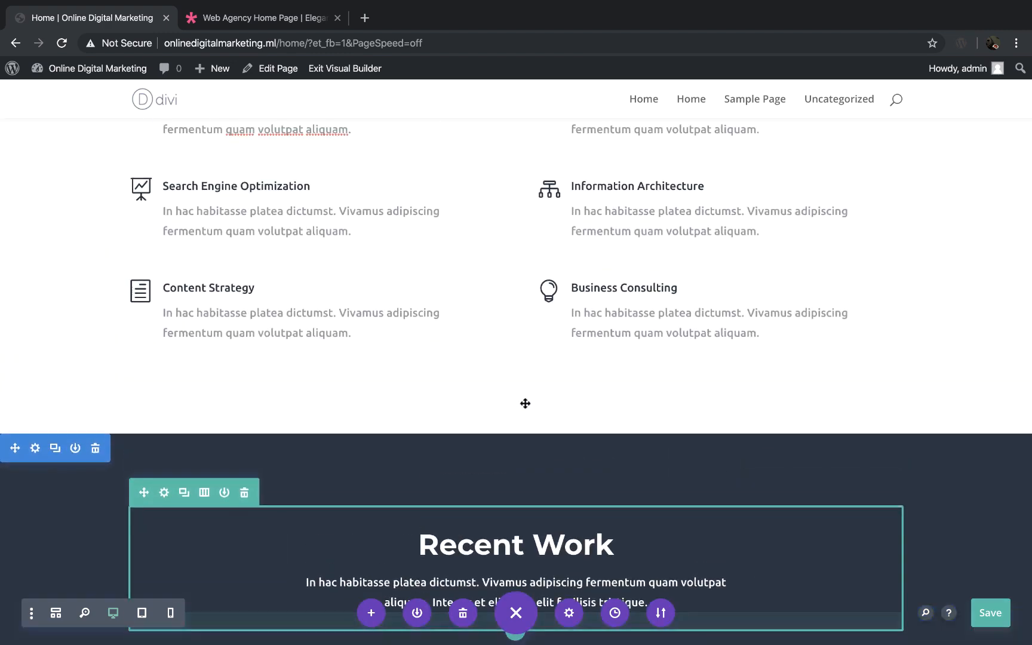
{"action": "scroll", "coordinate": [525, 404], "scroll_direction": "down", "scroll_amount": 8}
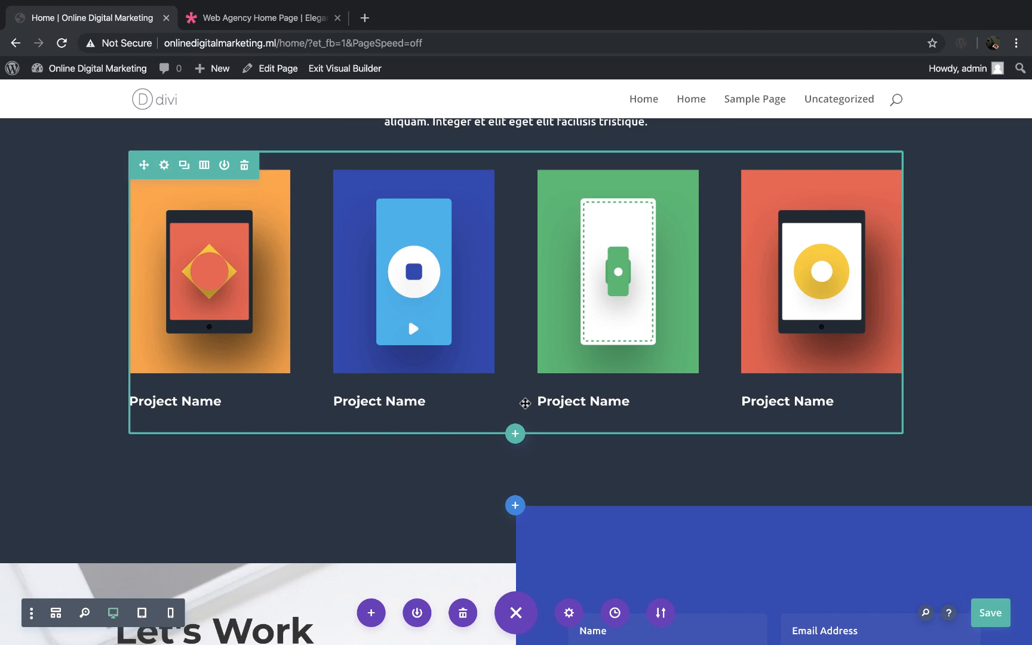
{"action": "scroll", "coordinate": [526, 404], "scroll_direction": "down", "scroll_amount": 1}
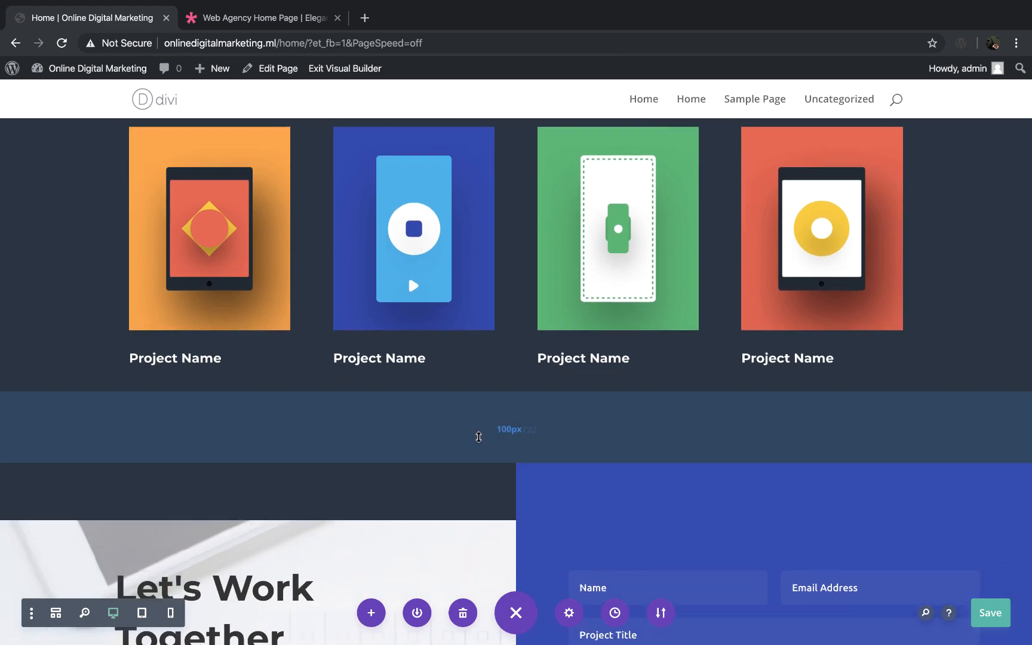
{"action": "scroll", "coordinate": [433, 199], "scroll_direction": "up", "scroll_amount": 4}
{"action": "scroll", "coordinate": [434, 200], "scroll_direction": "down", "scroll_amount": 7}
{"action": "scroll", "coordinate": [435, 200], "scroll_direction": "down", "scroll_amount": 3}
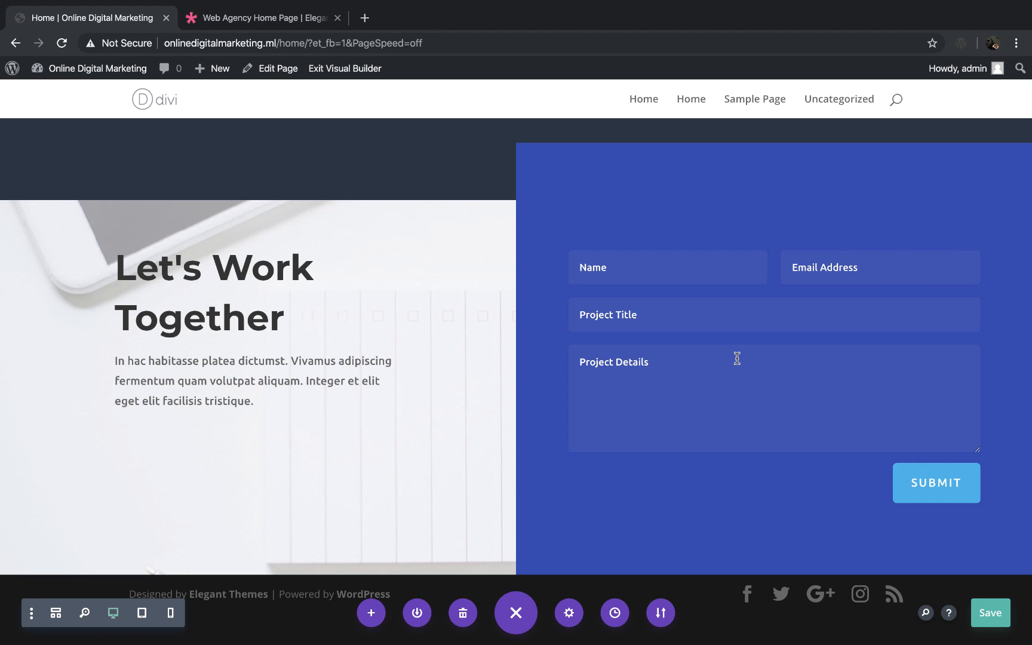
Step: Change the title of the contact form's Project Title field to Subject and keep the field's settings
{"action": "left_click", "coordinate": [643, 267]}
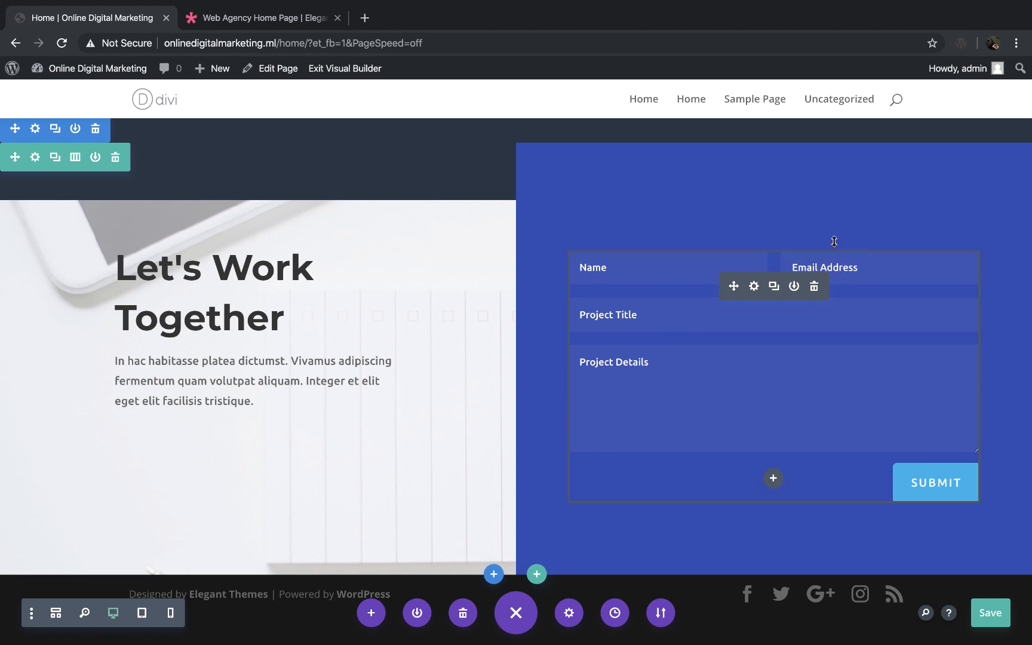
{"action": "key", "text": "ctrl+s"}
{"action": "left_click", "coordinate": [753, 287]}
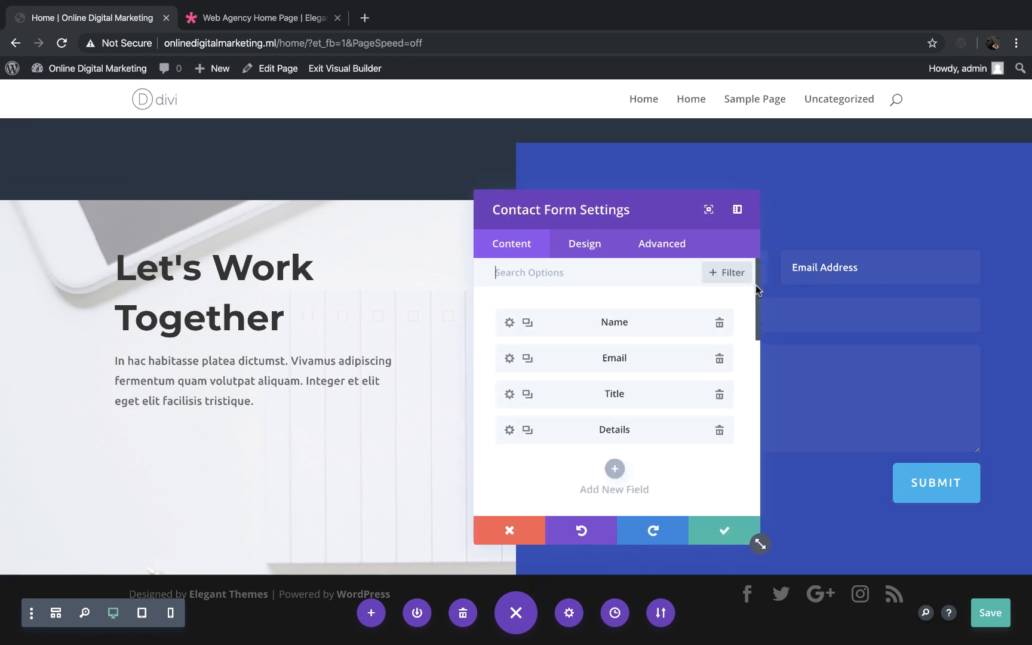
{"action": "left_click_drag", "start_coordinate": [643, 208], "coordinate": [374, 162]}
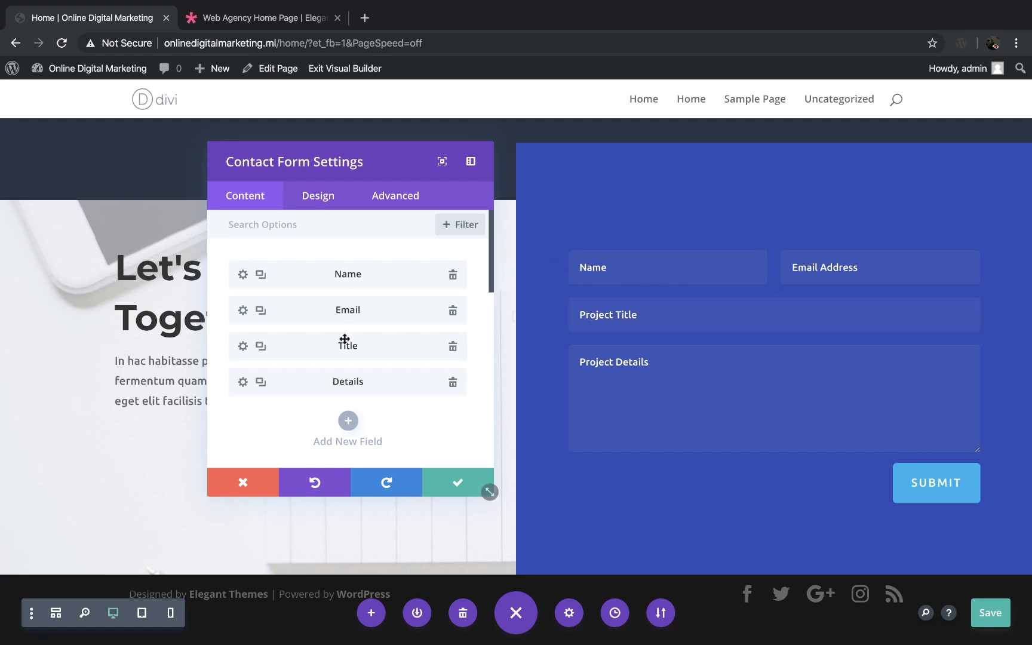
{"action": "left_click", "coordinate": [242, 346]}
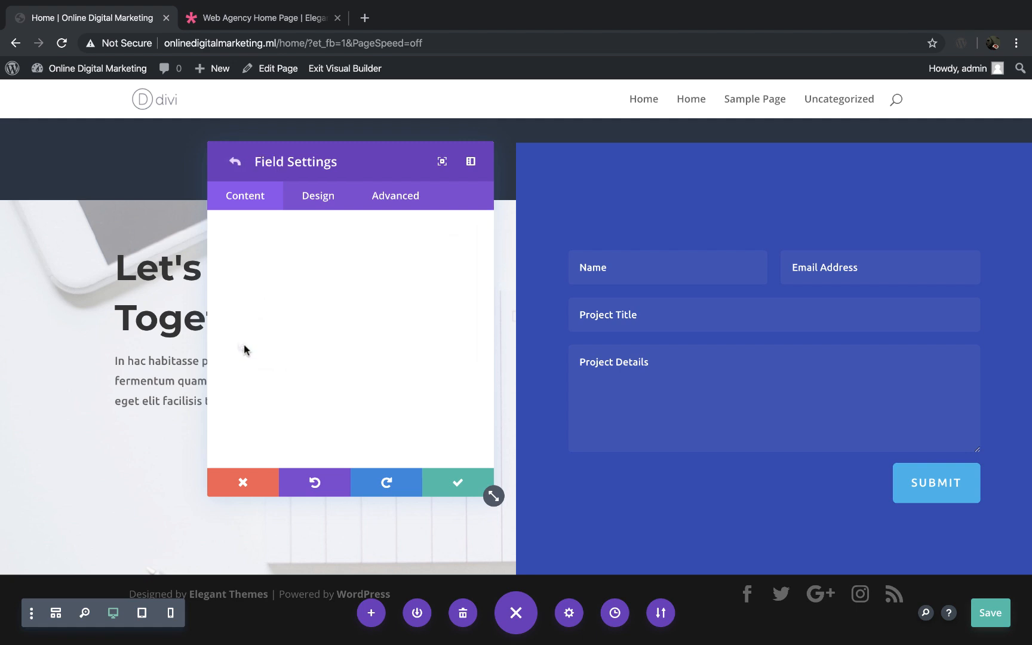
{"action": "scroll", "coordinate": [311, 319], "scroll_direction": "down", "scroll_amount": 1}
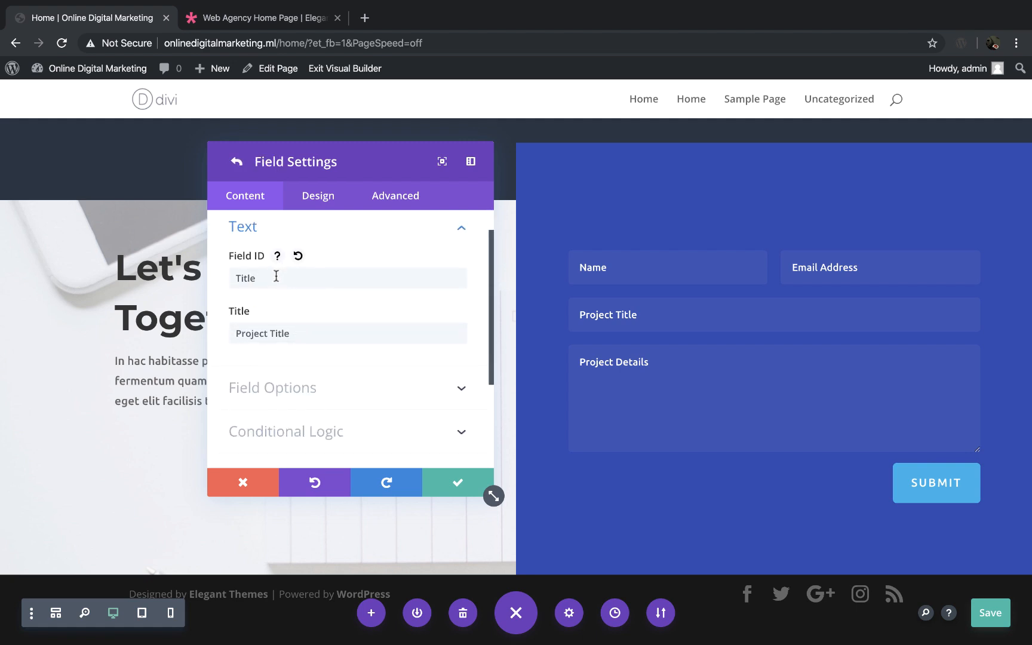
{"action": "left_click_drag", "start_coordinate": [295, 333], "coordinate": [227, 341]}
{"action": "type", "text": "Subject"}
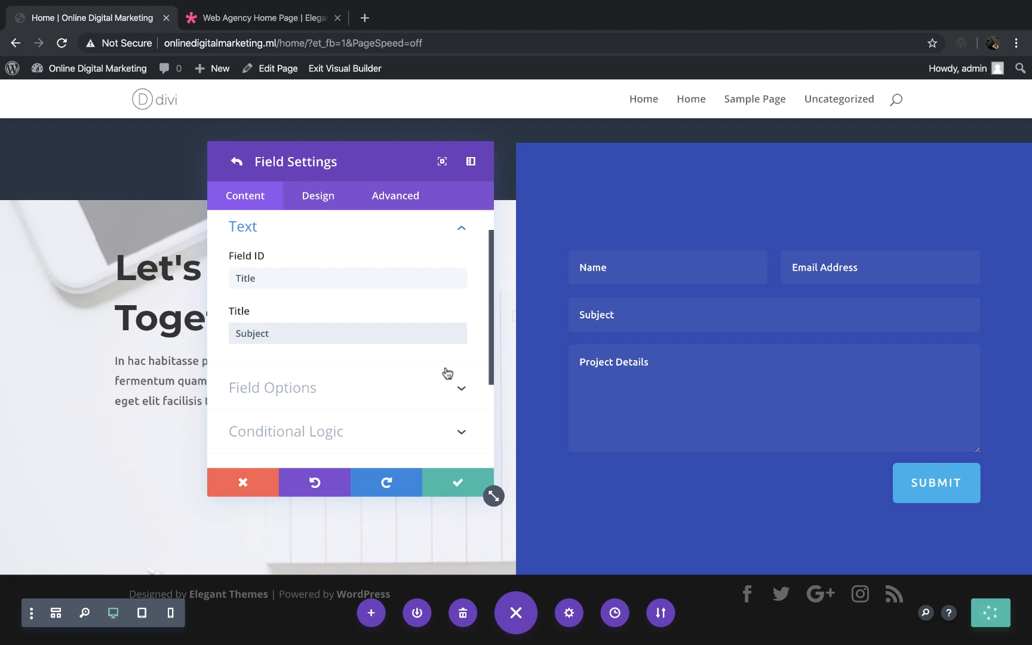
{"action": "left_click", "coordinate": [460, 486]}
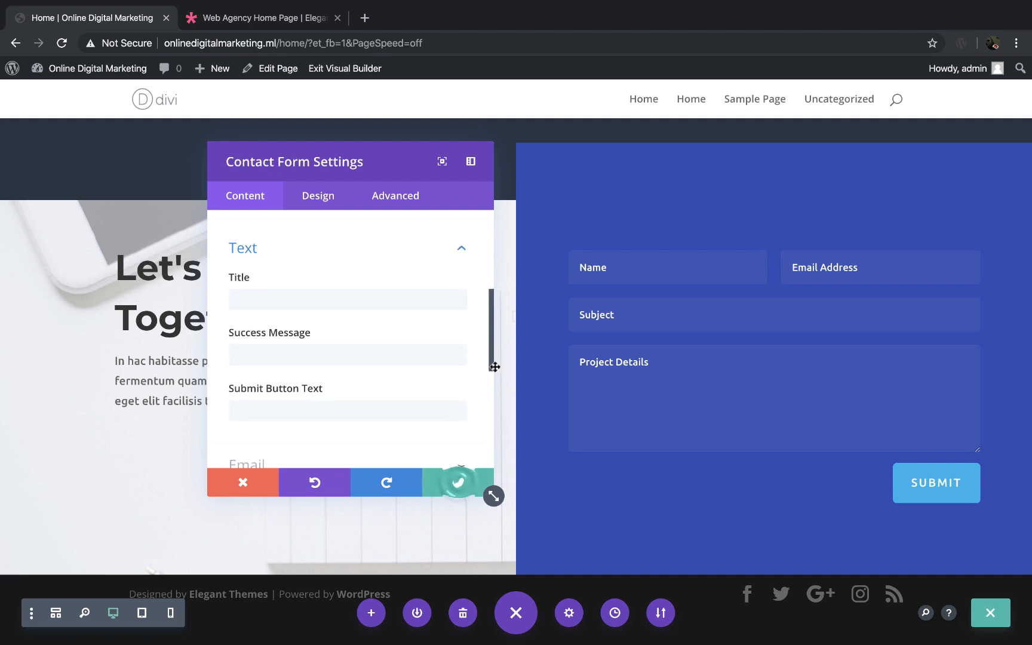
Step: Add a new field to the contact form with the field ID mobile
{"action": "scroll", "coordinate": [357, 292], "scroll_direction": "up", "scroll_amount": 4}
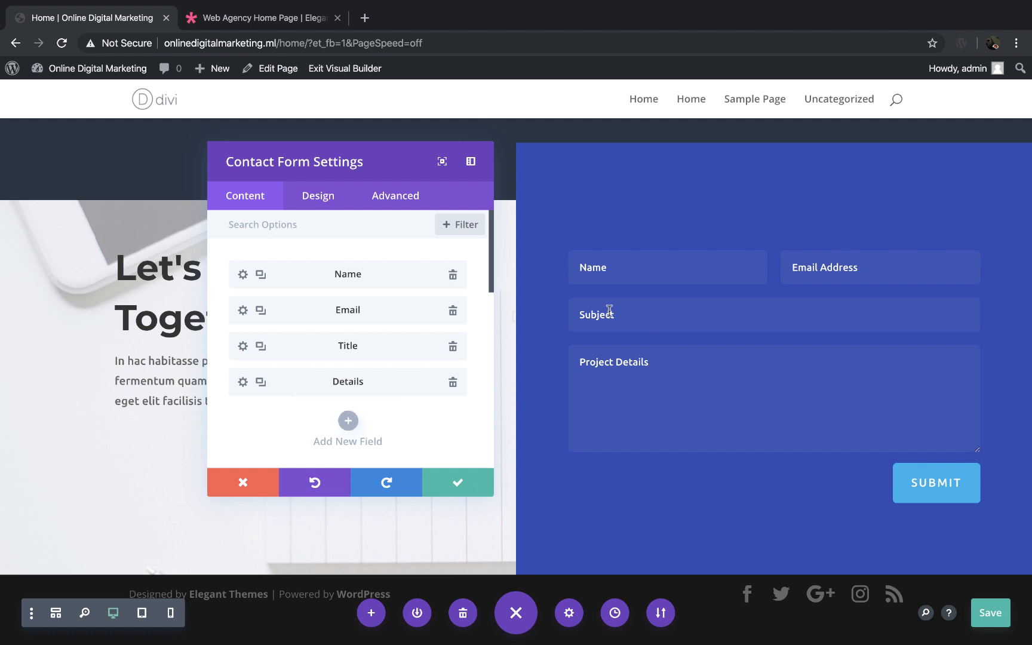
{"action": "left_click", "coordinate": [345, 421]}
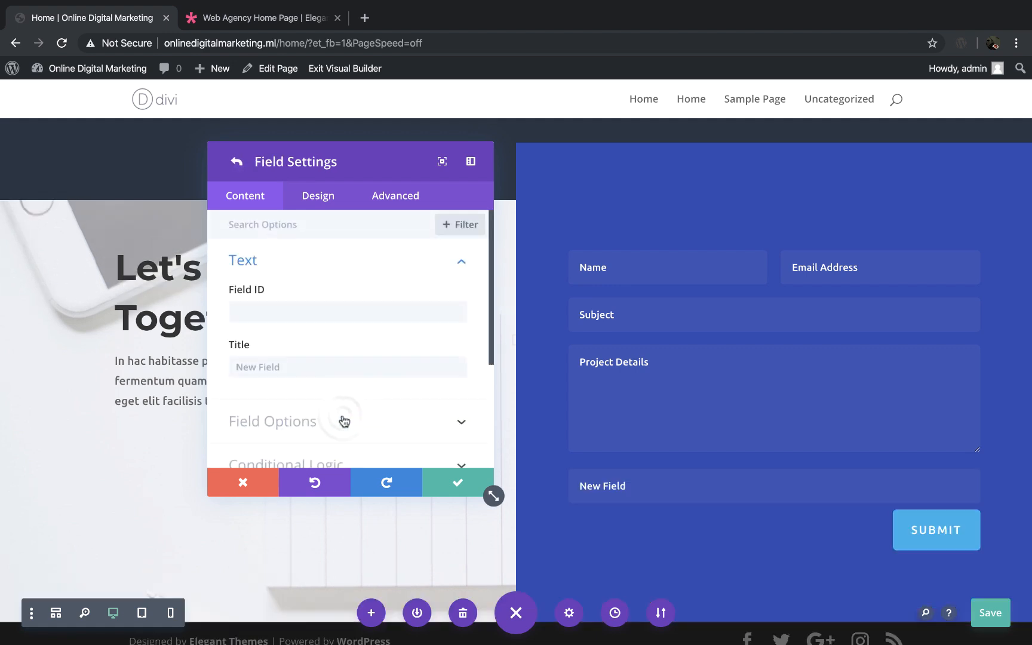
{"action": "left_click", "coordinate": [300, 313]}
{"action": "left_click", "coordinate": [300, 315]}
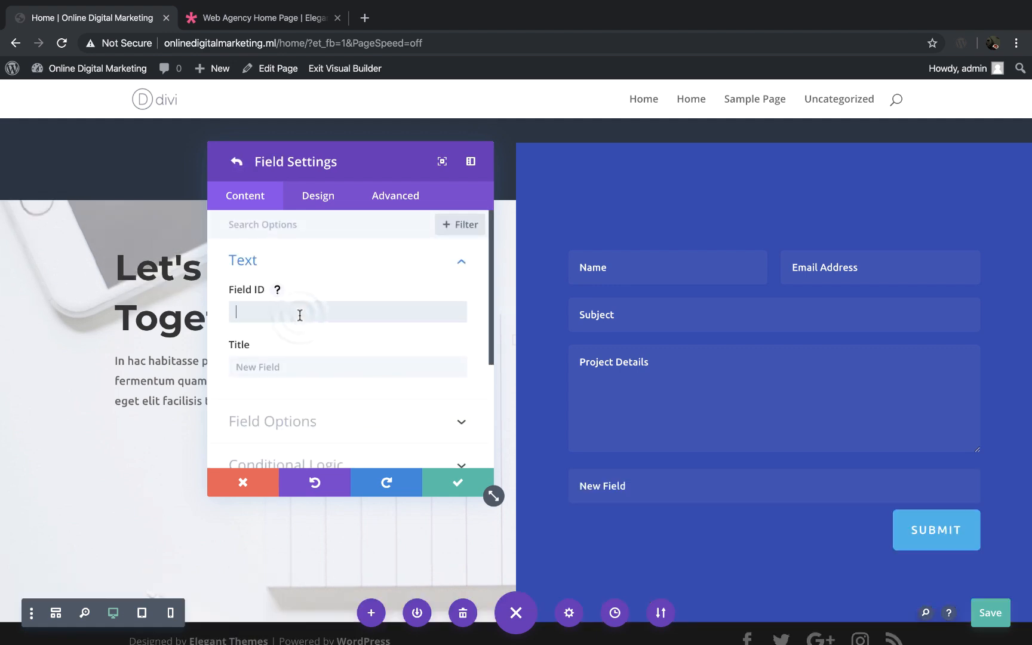
{"action": "type", "text": "mobile"}
{"action": "left_click", "coordinate": [242, 317]}
Step: Title the new mobile field Your Mobile Number and keep its settings
{"action": "left_click", "coordinate": [278, 366]}
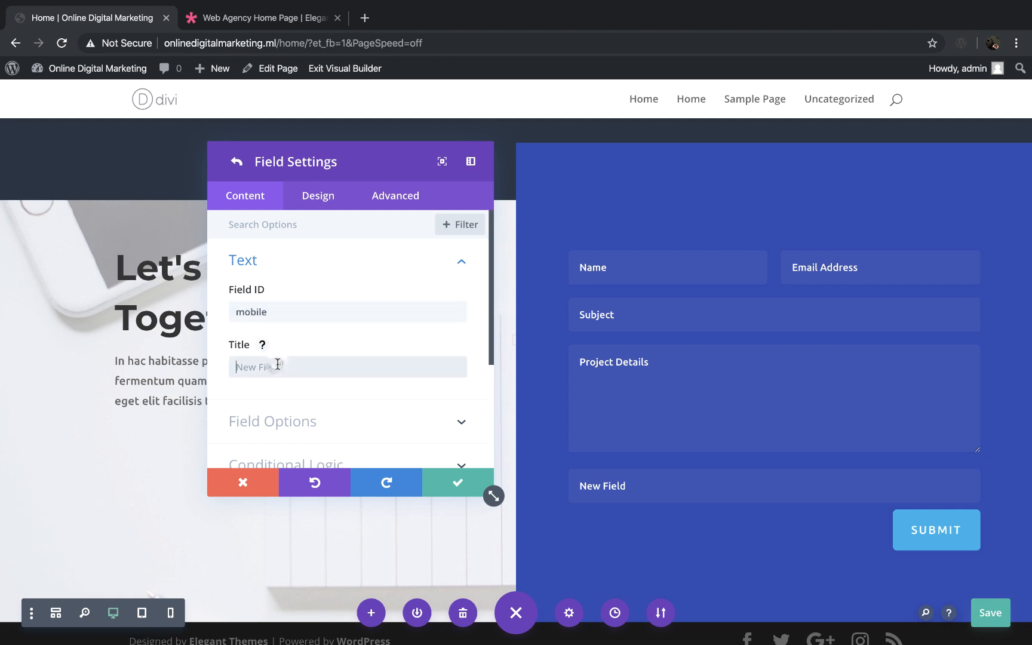
{"action": "type", "text": "Your "}
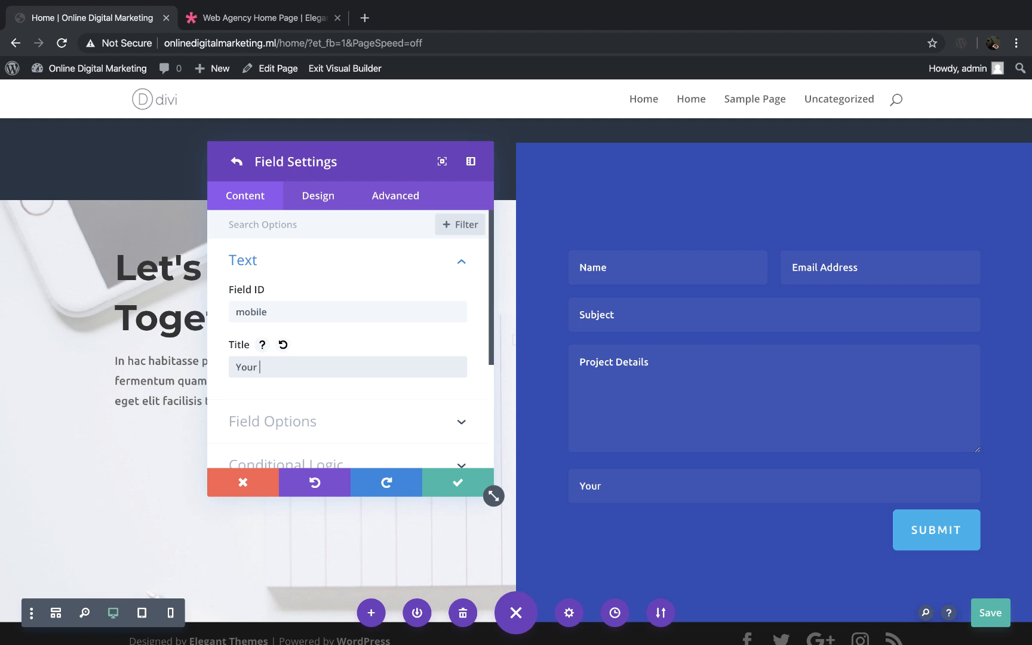
{"action": "type", "text": "Mobile Number"}
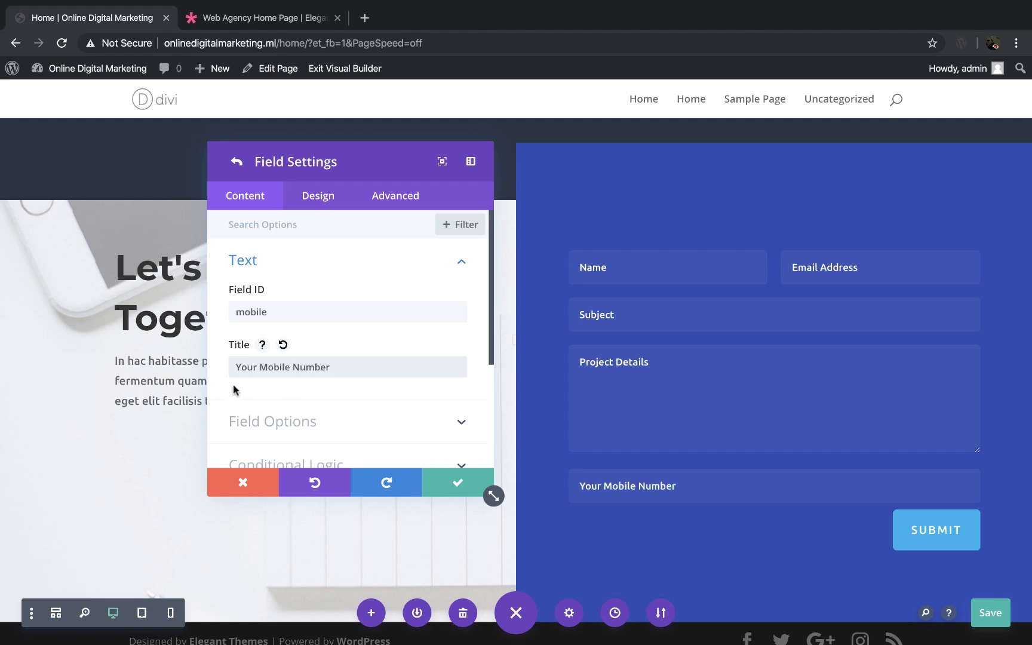
{"action": "scroll", "coordinate": [355, 347], "scroll_direction": "down", "scroll_amount": 1}
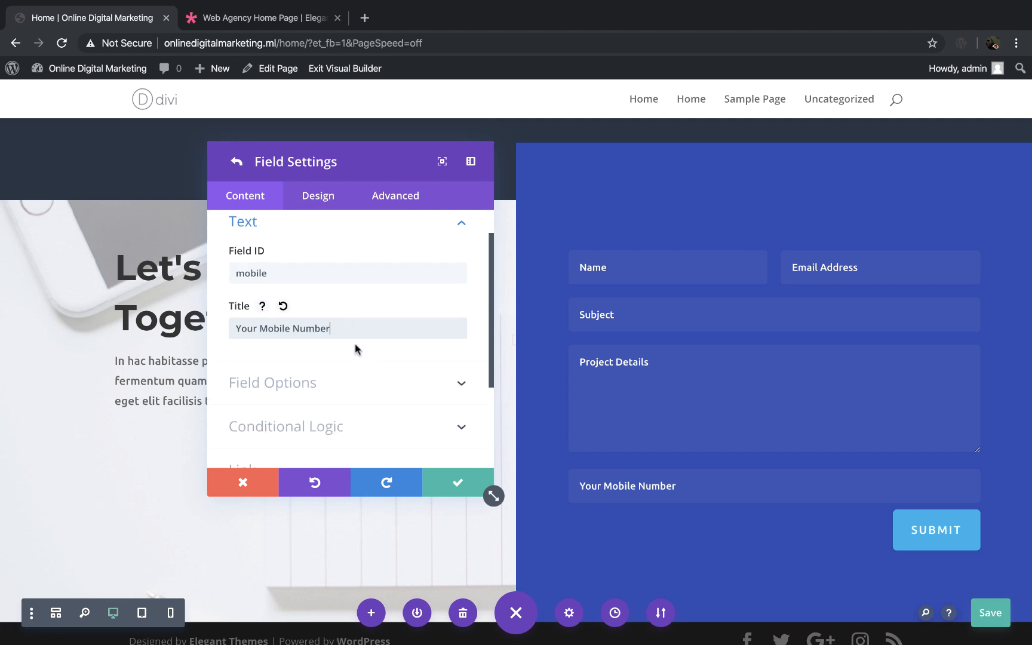
{"action": "left_click", "coordinate": [459, 483]}
Step: Move the mobile field between the Email and Title fields of the contact form
{"action": "scroll", "coordinate": [371, 350], "scroll_direction": "up", "scroll_amount": 5}
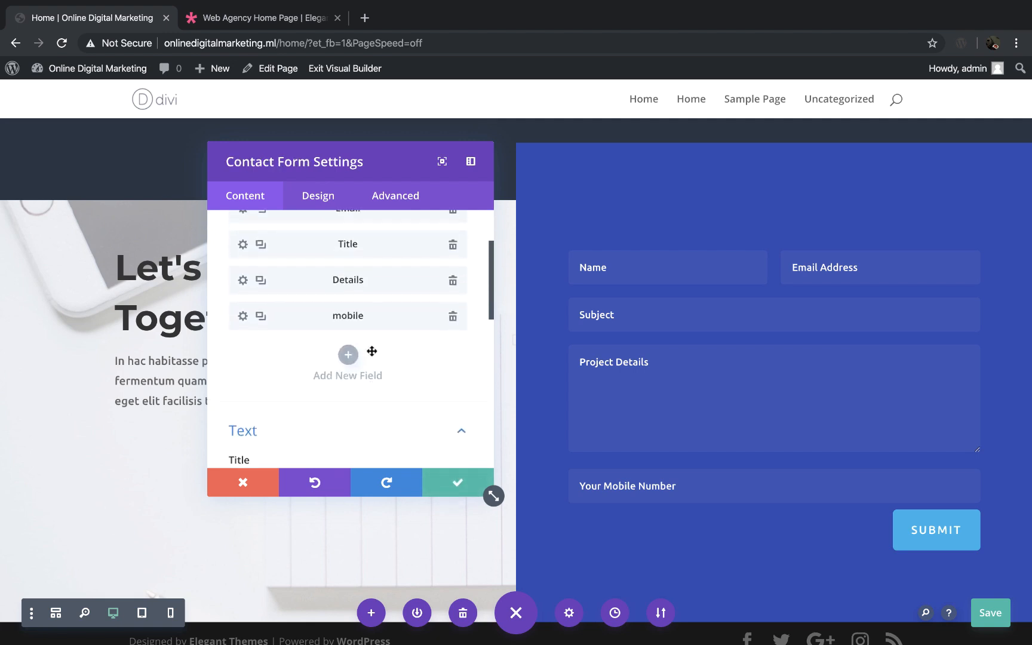
{"action": "scroll", "coordinate": [372, 351], "scroll_direction": "up", "scroll_amount": 1}
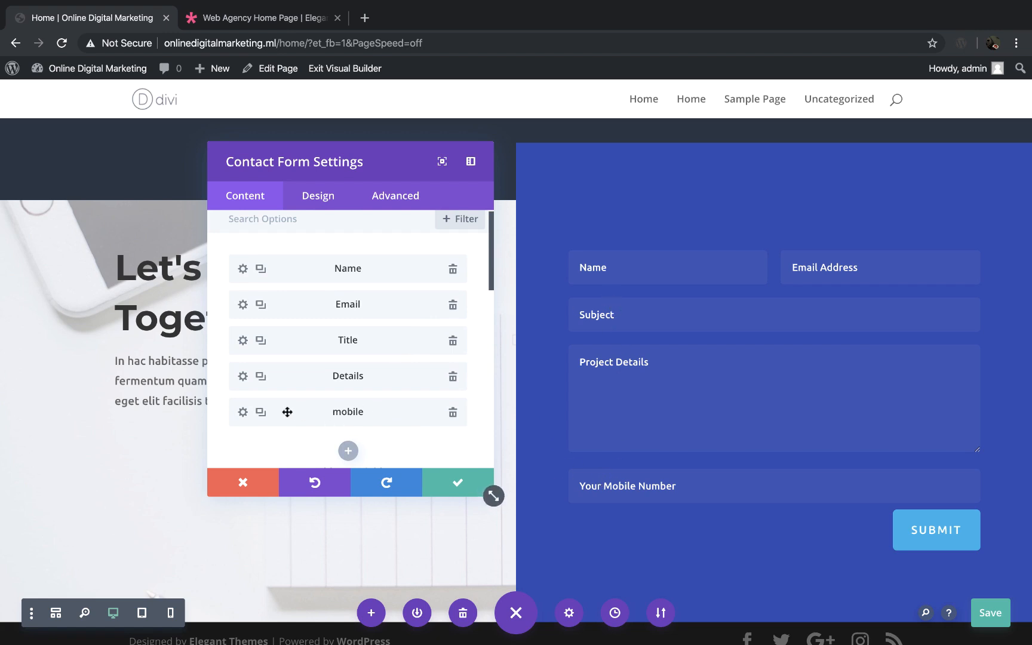
{"action": "left_click_drag", "start_coordinate": [297, 418], "coordinate": [295, 341]}
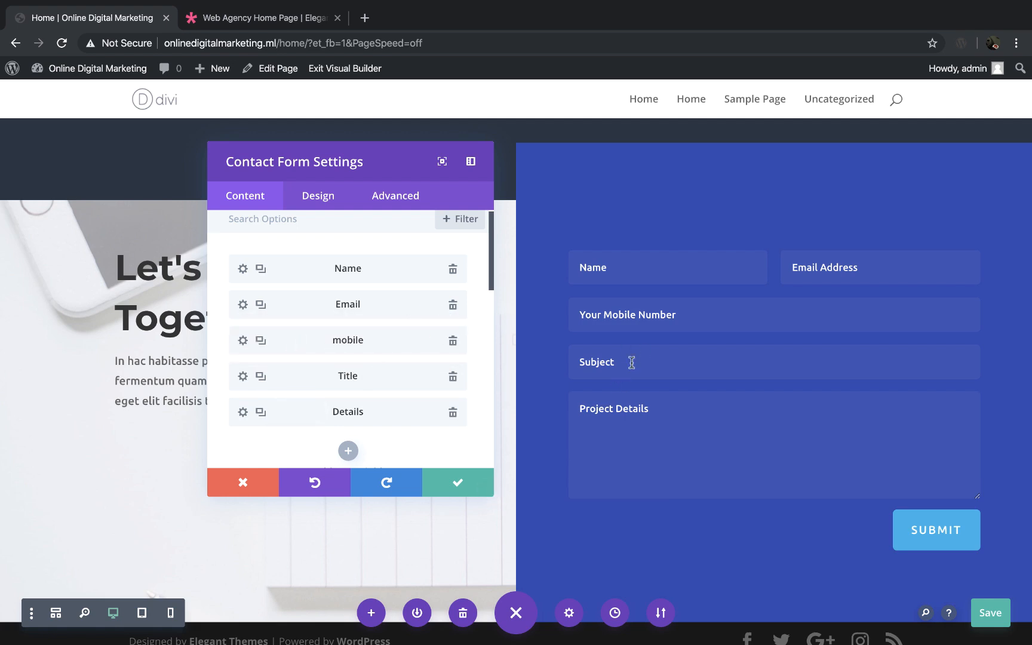
Step: Try the heading Contact Form as the title of the contact form
{"action": "scroll", "coordinate": [315, 374], "scroll_direction": "down", "scroll_amount": 5}
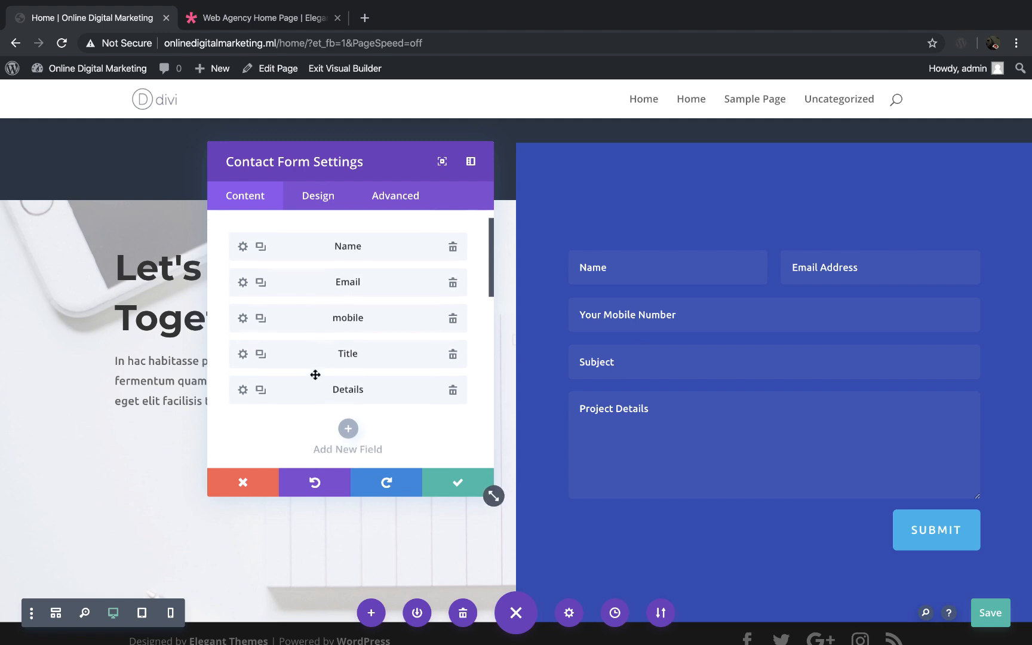
{"action": "scroll", "coordinate": [314, 373], "scroll_direction": "down", "scroll_amount": 3}
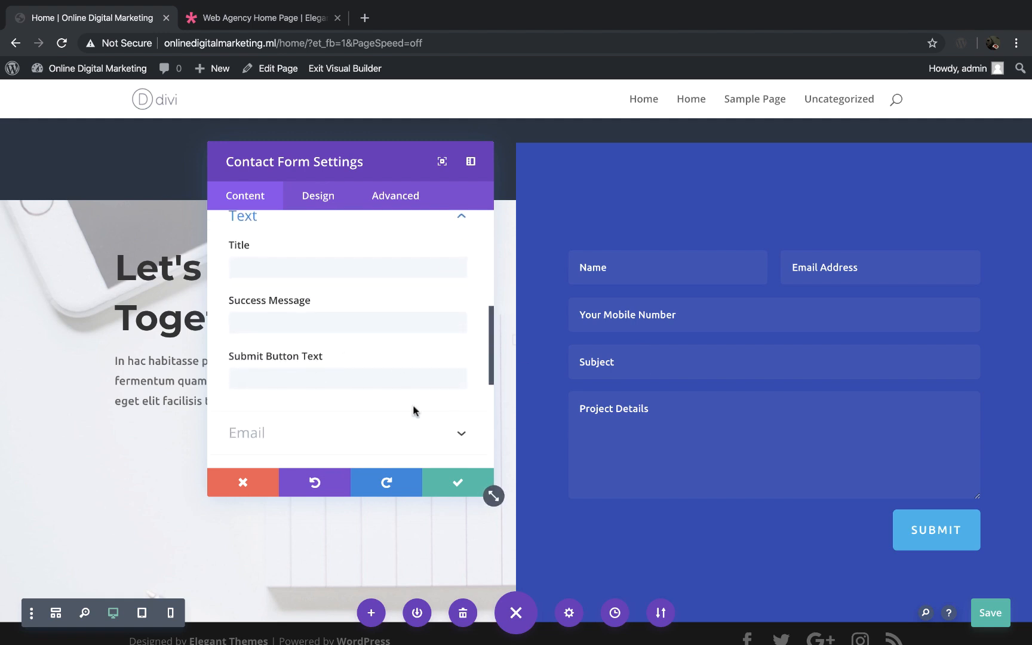
{"action": "scroll", "coordinate": [413, 409], "scroll_direction": "up", "scroll_amount": 1}
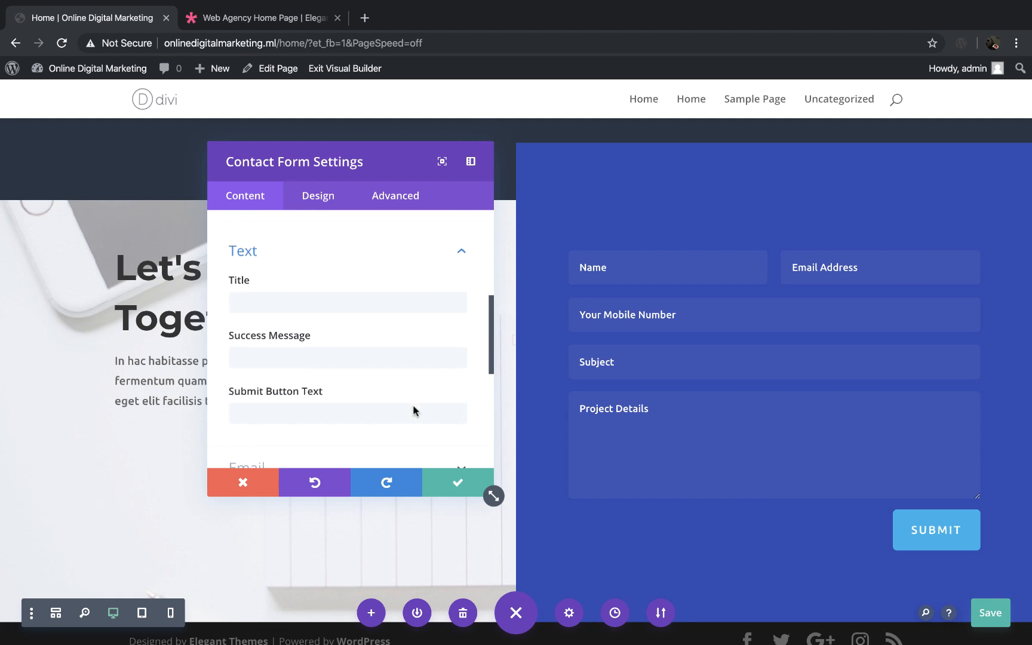
{"action": "left_click", "coordinate": [263, 301]}
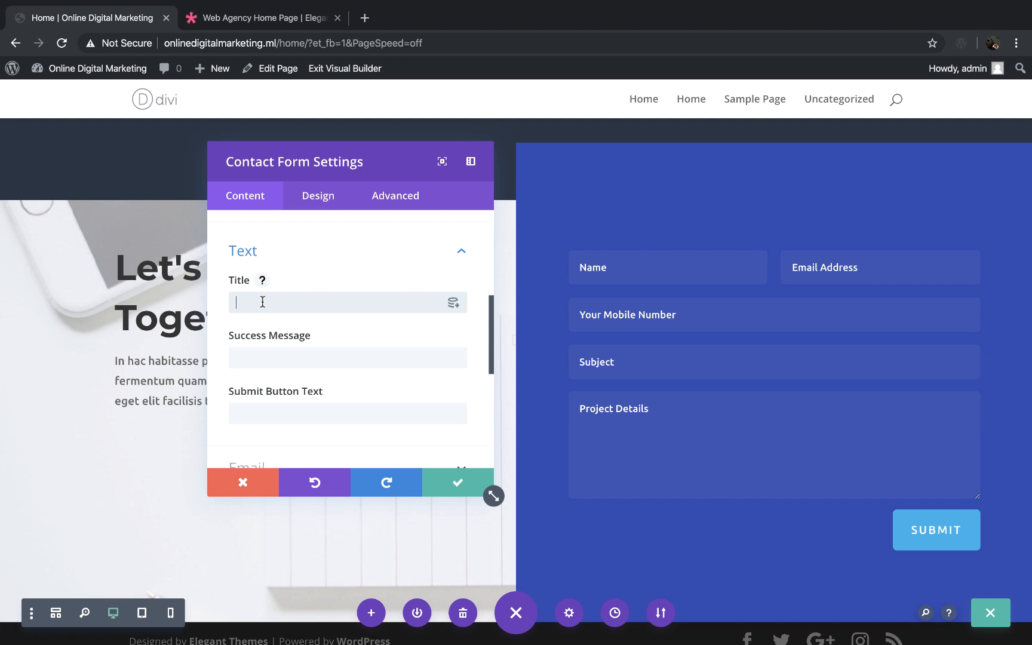
{"action": "type", "text": "Cont"}
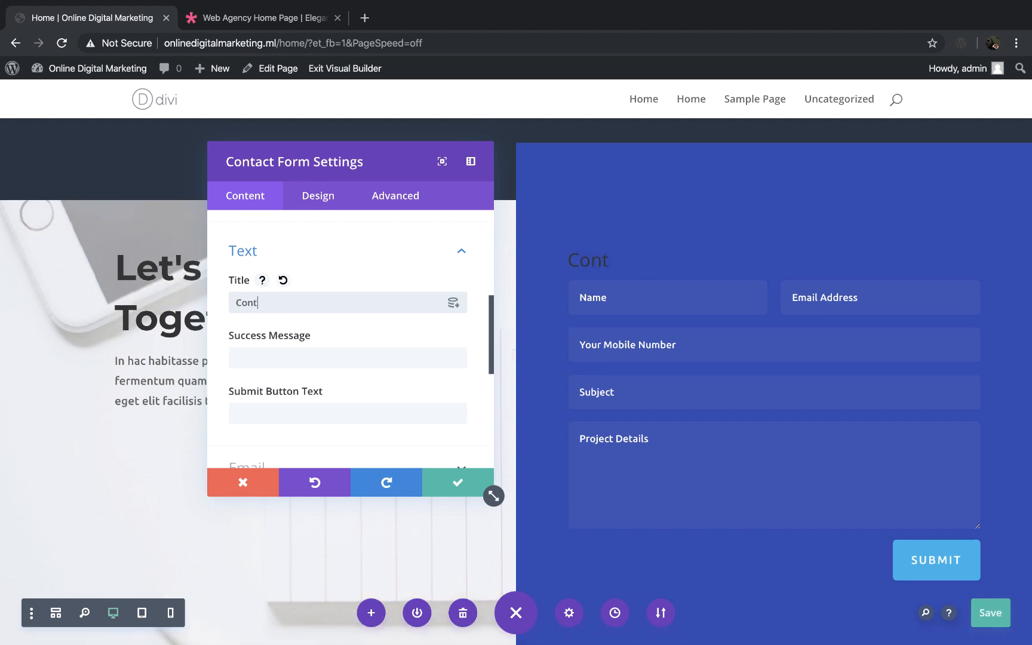
{"action": "type", "text": "act Form"}
{"action": "left_click", "coordinate": [693, 267]}
{"action": "left_click_drag", "start_coordinate": [693, 267], "coordinate": [572, 259]}
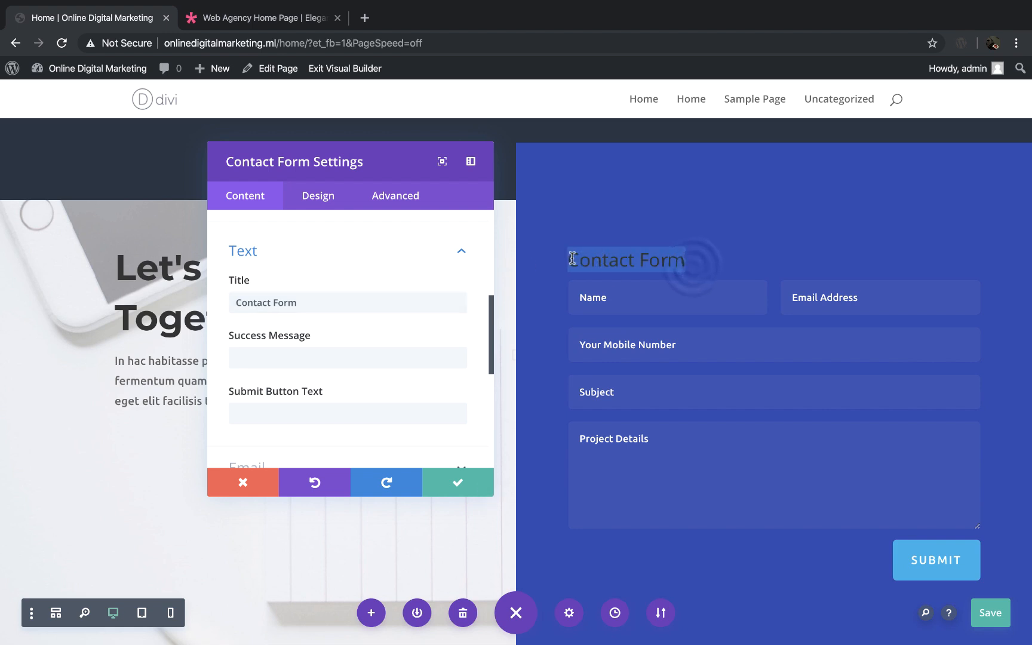
Step: Clear the Contact Form title in the contact form's text settings
{"action": "left_click", "coordinate": [321, 303]}
{"action": "triple_click", "coordinate": [321, 302]}
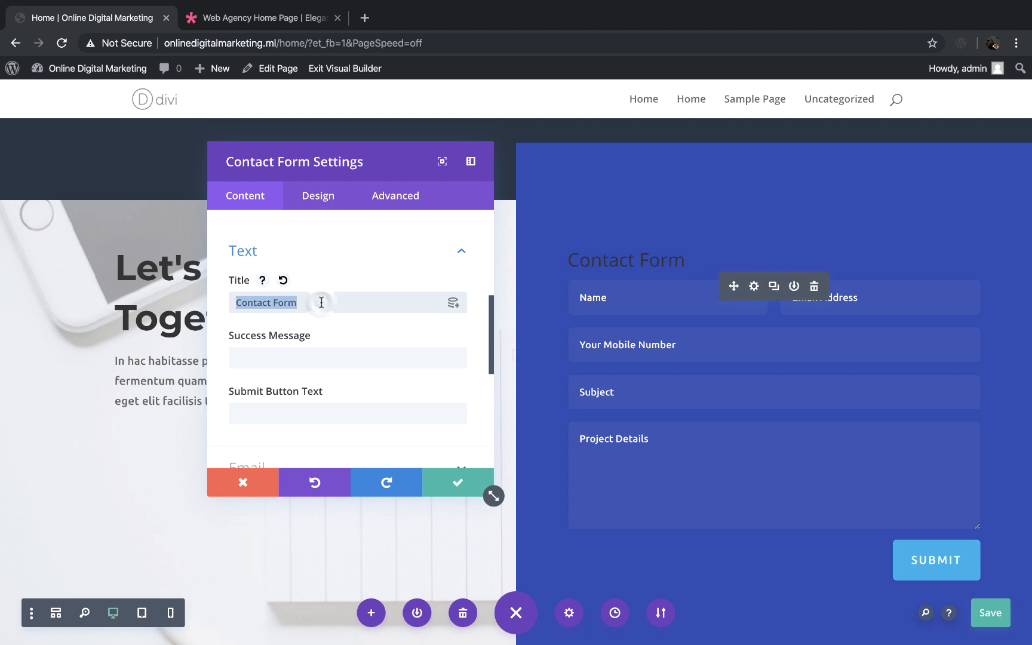
{"action": "key", "text": "BackSpace"}
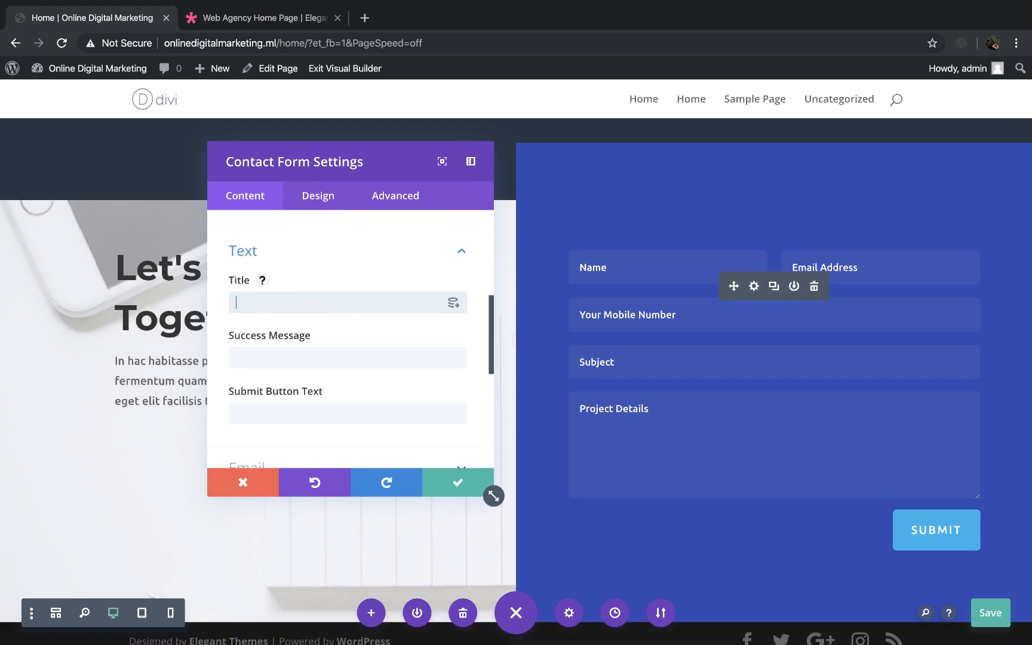
Step: Set the contact form's success message to "Thanks for Contacting Us, Our Team Will Soon Reply"
{"action": "left_click", "coordinate": [366, 337]}
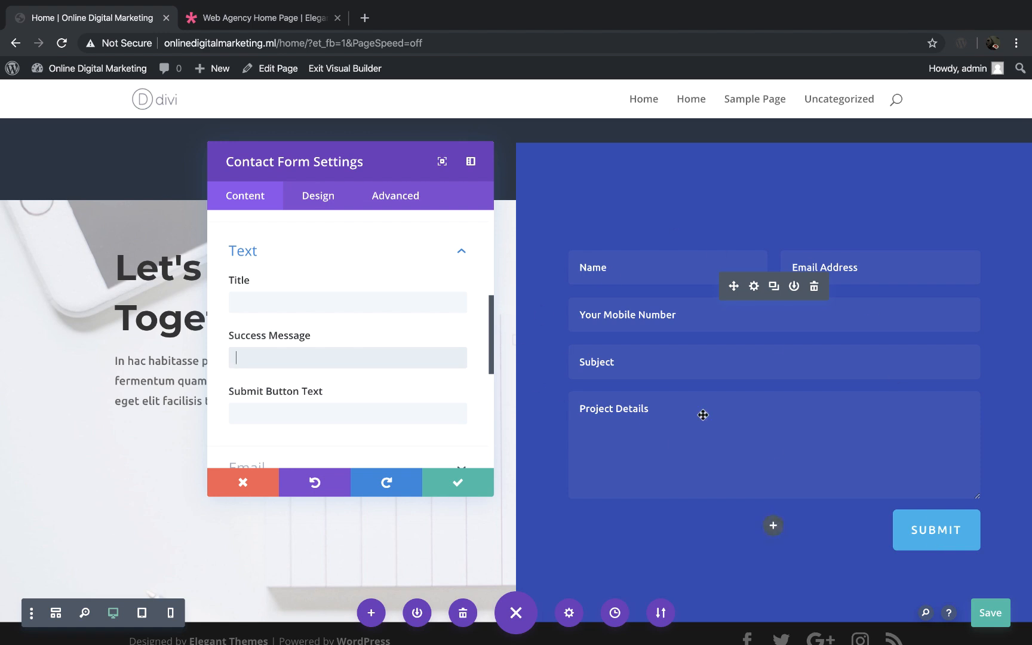
{"action": "type", "text": "Thanks for Contac"}
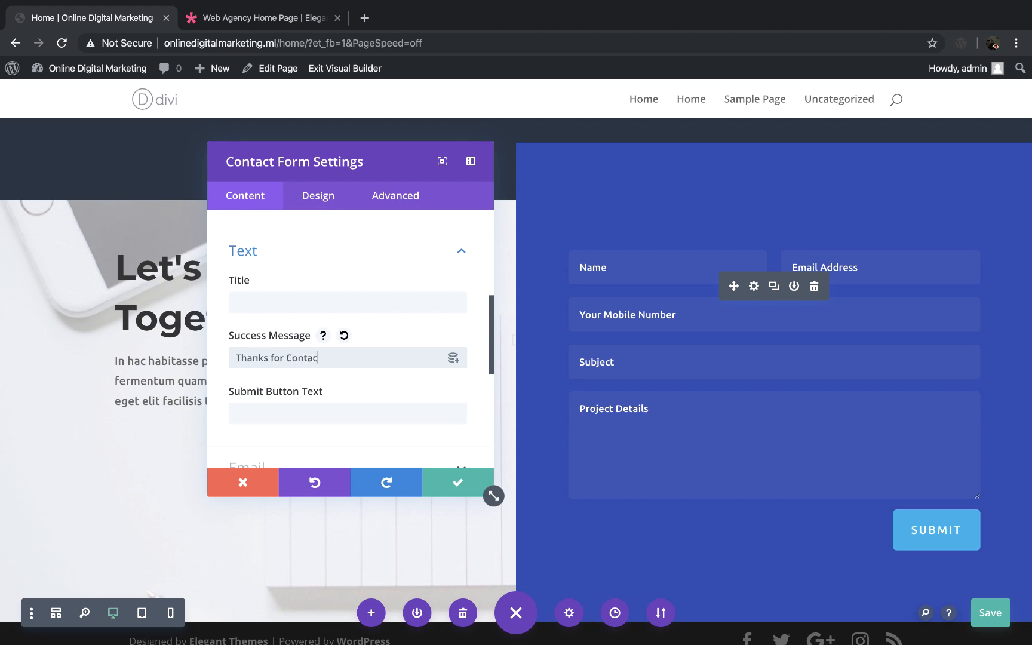
{"action": "type", "text": "ting Us , Our Team Will Soon"}
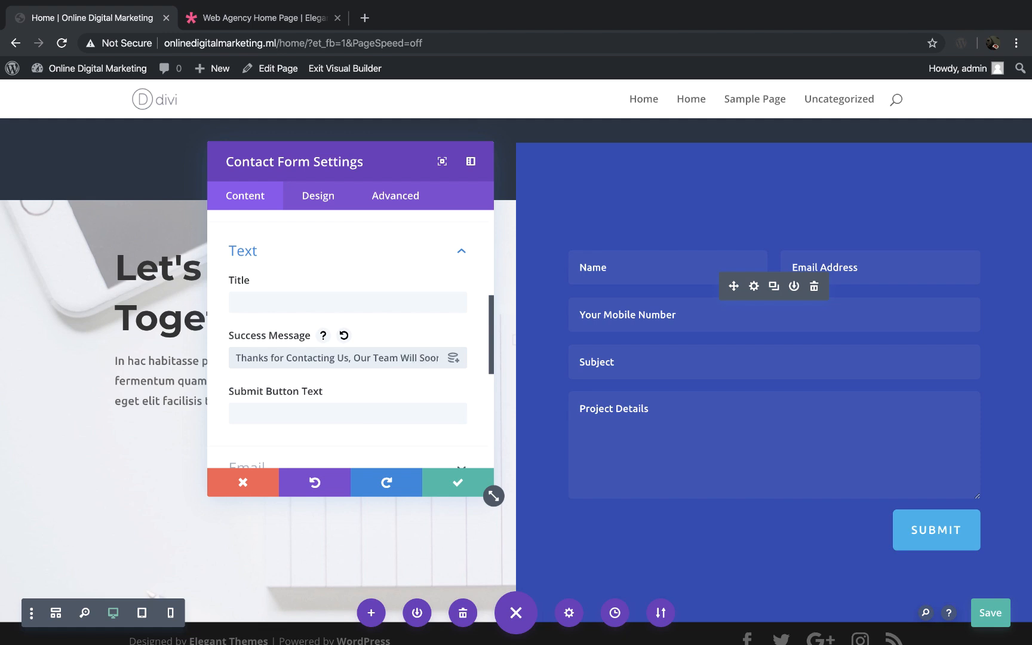
{"action": "type", "text": " R"}
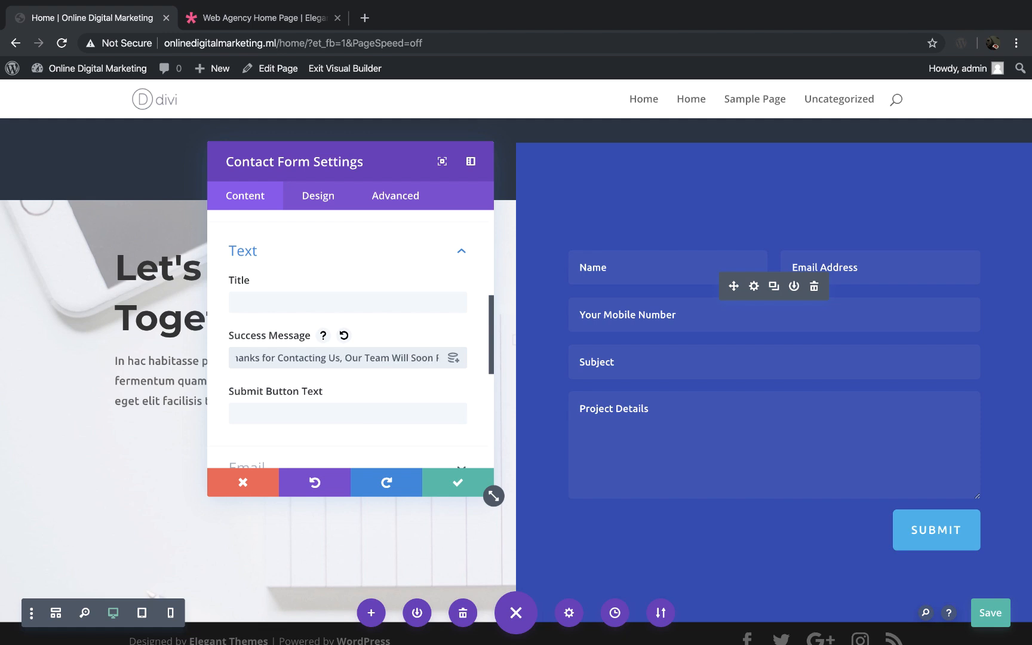
{"action": "type", "text": "eply"}
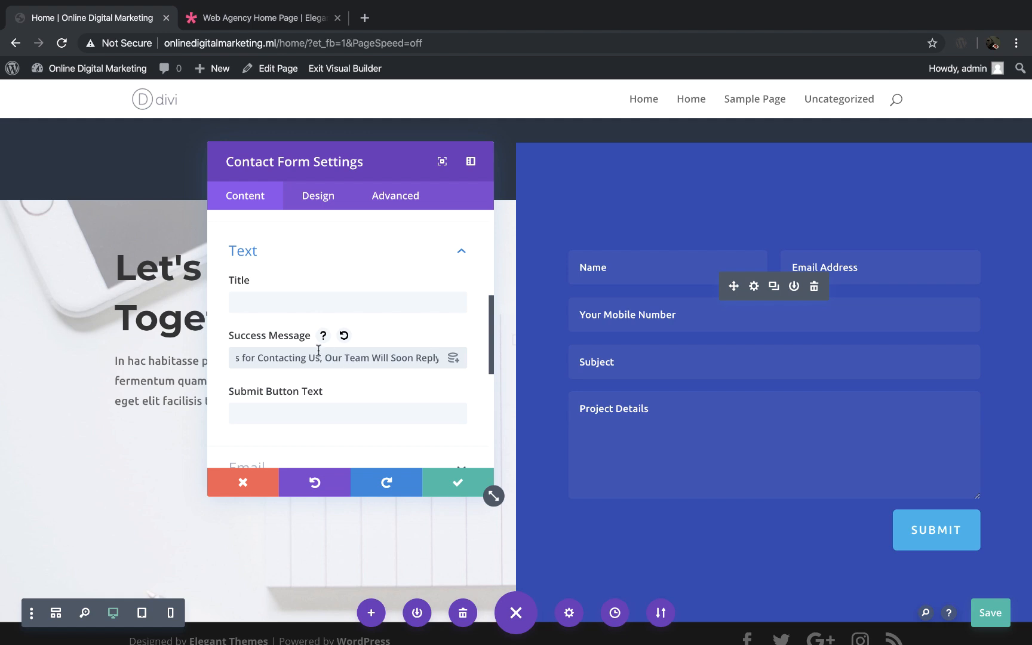
Step: Set the contact form's submit button text to Send Now
{"action": "left_click", "coordinate": [352, 383]}
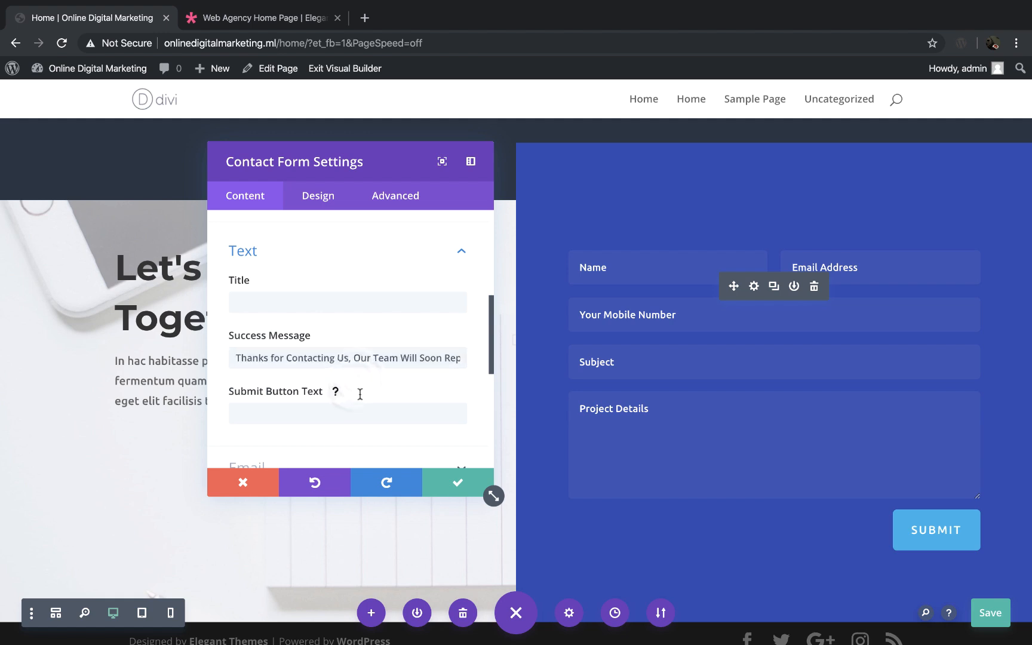
{"action": "scroll", "coordinate": [359, 393], "scroll_direction": "down", "scroll_amount": 2}
{"action": "left_click", "coordinate": [295, 358]}
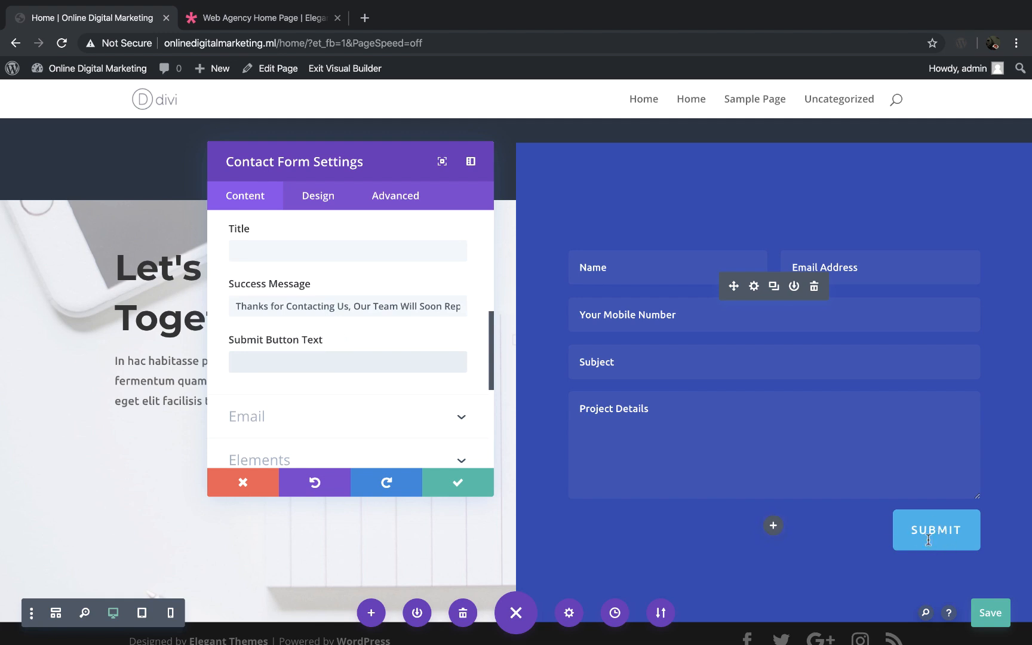
{"action": "type", "text": "Send Now"}
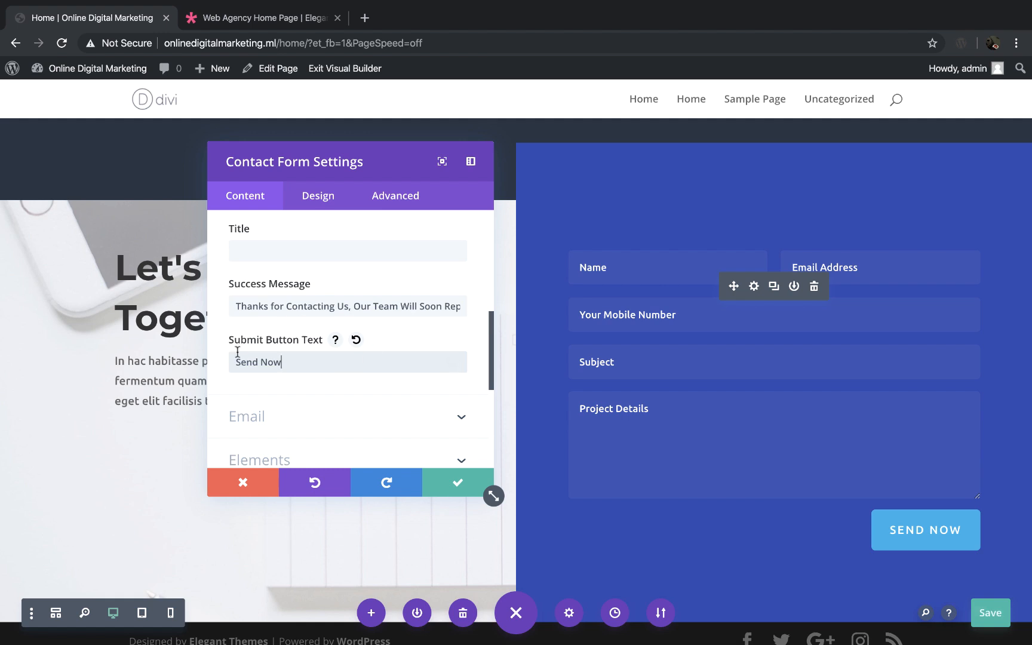
Step: Enter the recipient's e-mail address in the contact form's email settings
{"action": "scroll", "coordinate": [305, 364], "scroll_direction": "down", "scroll_amount": 2}
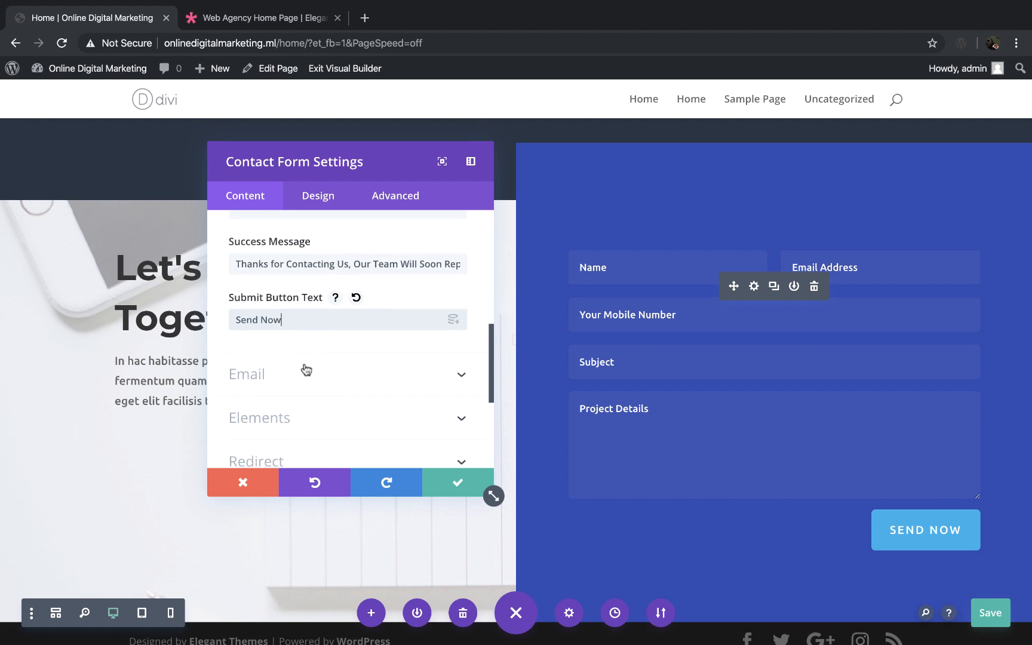
{"action": "left_click", "coordinate": [460, 372]}
{"action": "scroll", "coordinate": [387, 361], "scroll_direction": "up", "scroll_amount": 1}
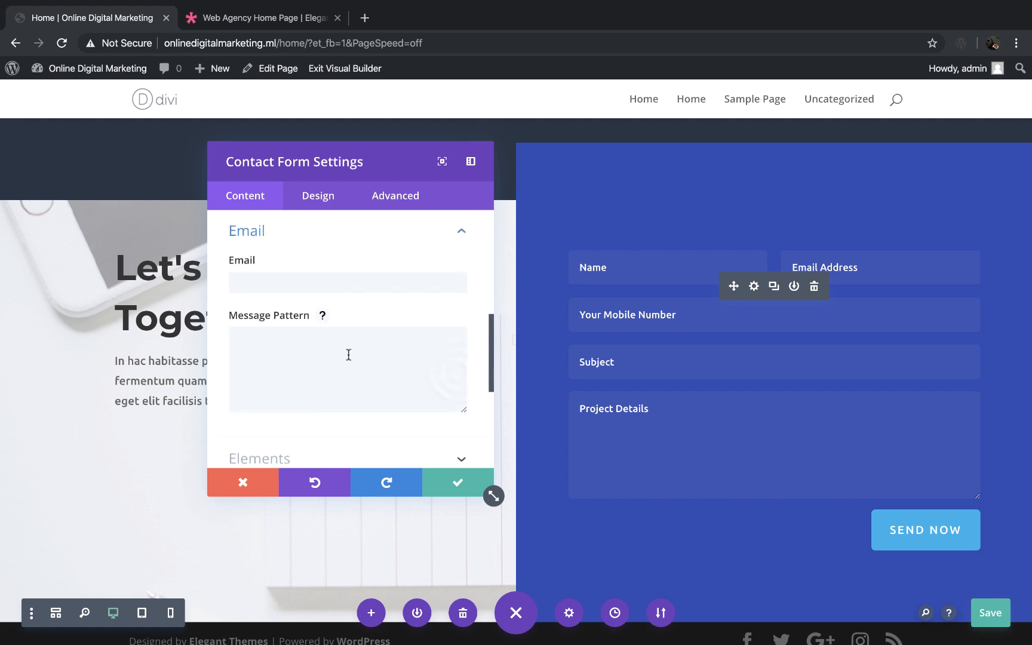
{"action": "scroll", "coordinate": [347, 355], "scroll_direction": "up", "scroll_amount": 2}
{"action": "left_click", "coordinate": [323, 347]}
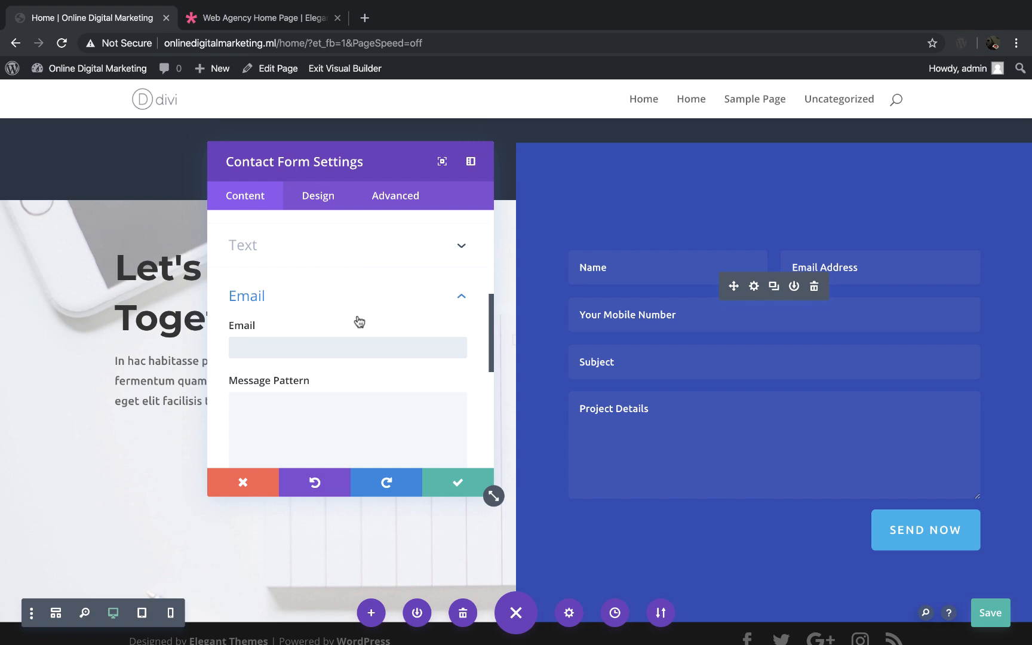
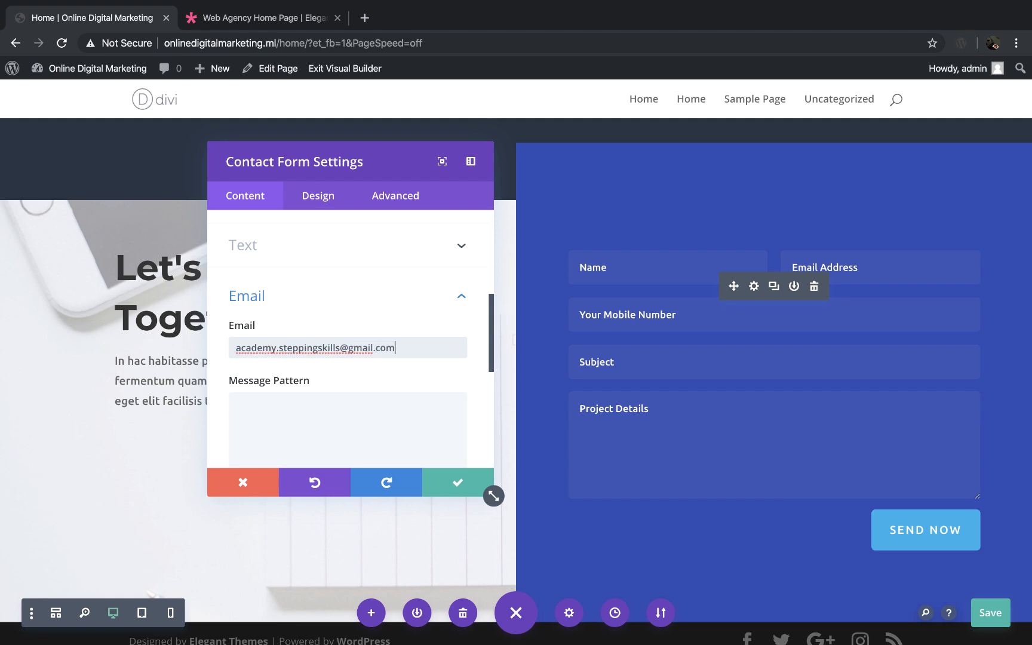
Step: Start the contact form's message pattern with the line "User Name:- %%Name%%"
{"action": "left_click", "coordinate": [339, 408]}
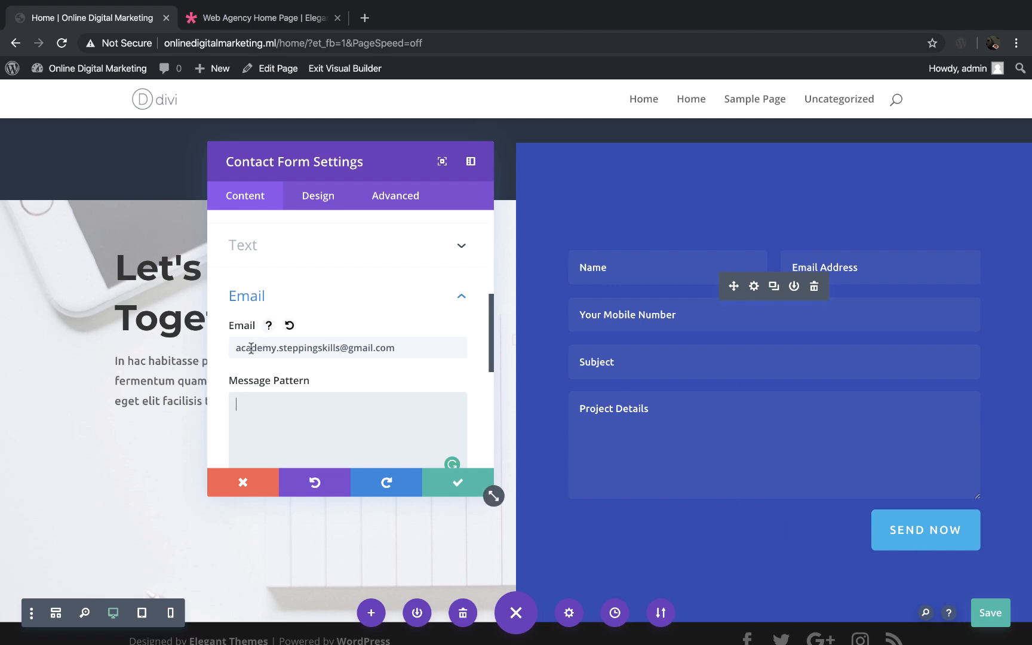
{"action": "left_click_drag", "start_coordinate": [233, 347], "coordinate": [433, 353]}
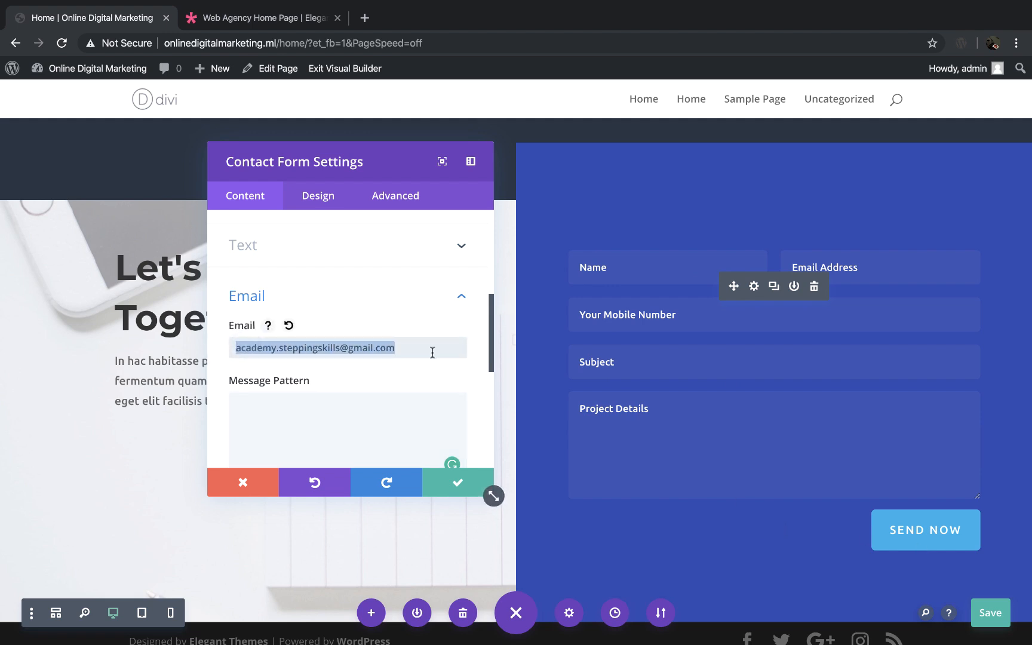
{"action": "left_click", "coordinate": [313, 412]}
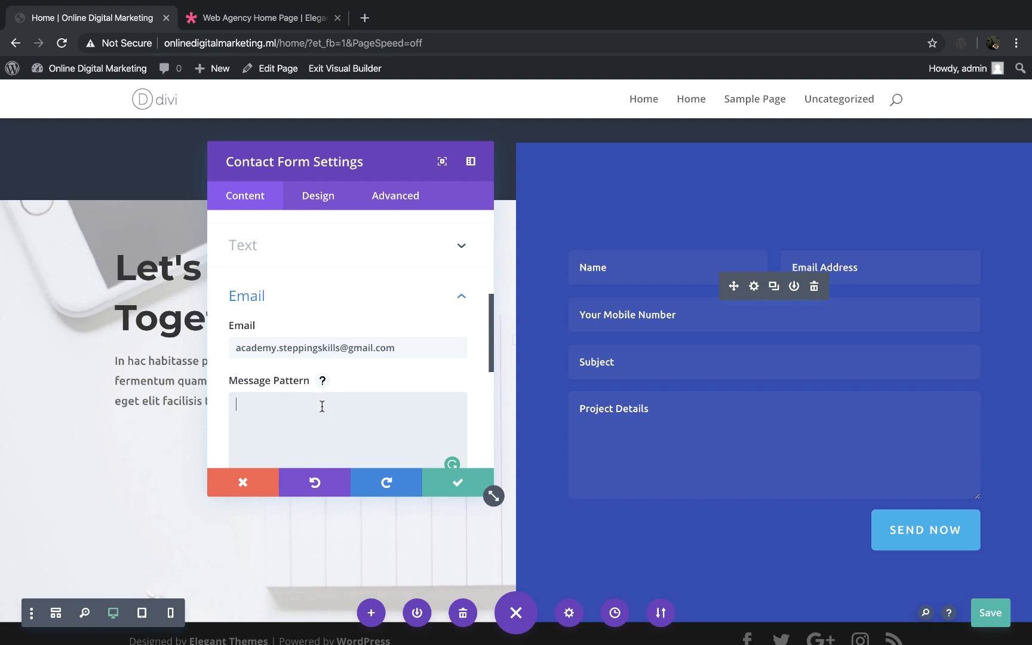
{"action": "scroll", "coordinate": [322, 406], "scroll_direction": "down", "scroll_amount": 1}
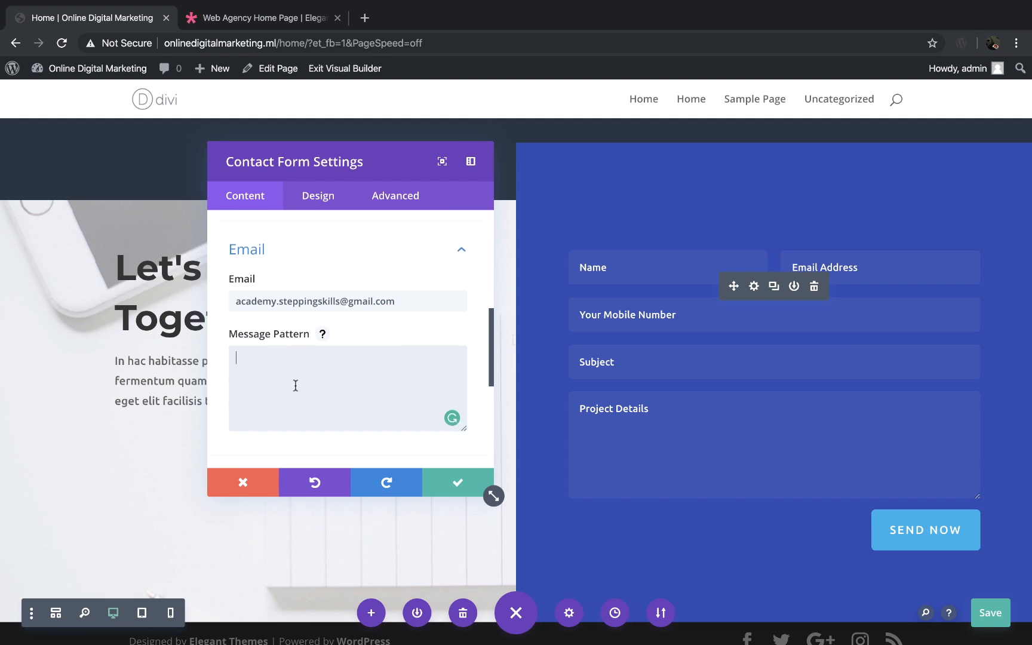
{"action": "type", "text": "User Name:-"}
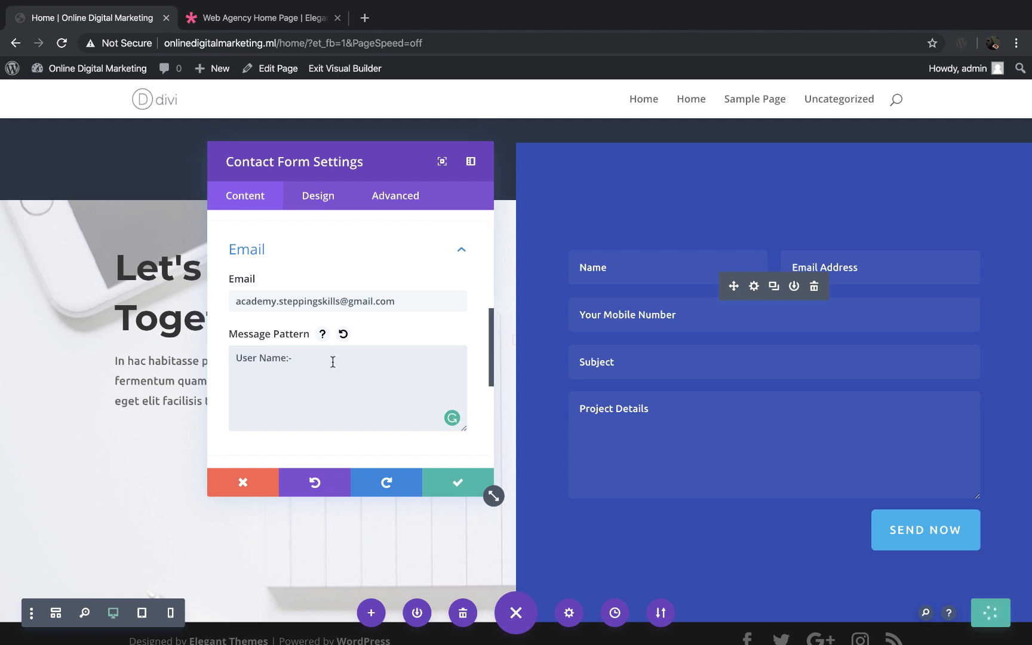
{"action": "type", "text": "%%"}
{"action": "scroll", "coordinate": [334, 376], "scroll_direction": "up", "scroll_amount": 3}
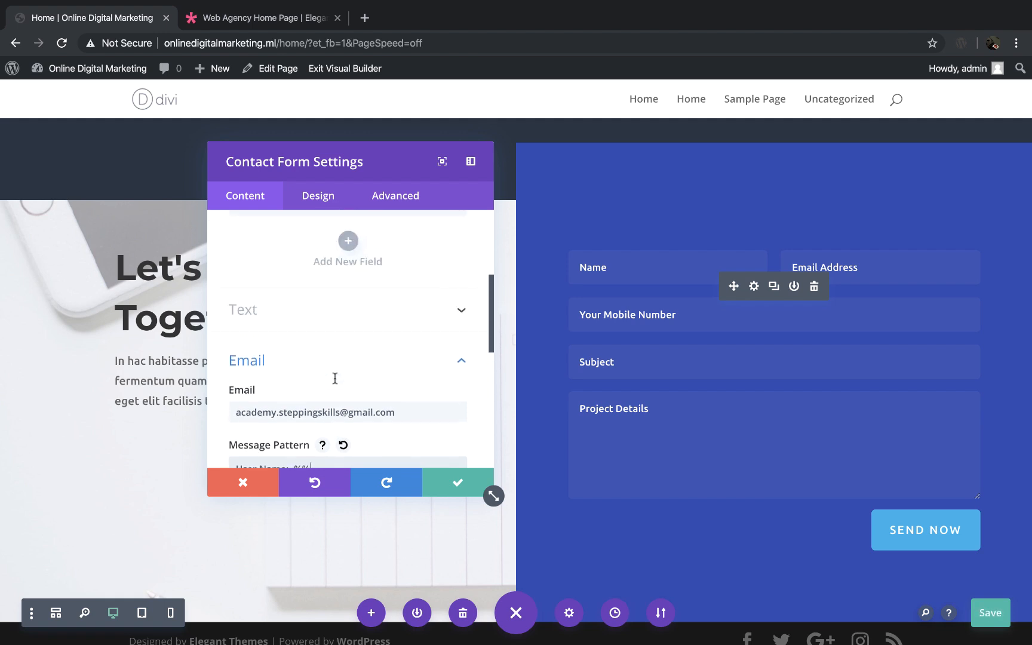
{"action": "scroll", "coordinate": [335, 383], "scroll_direction": "up", "scroll_amount": 3}
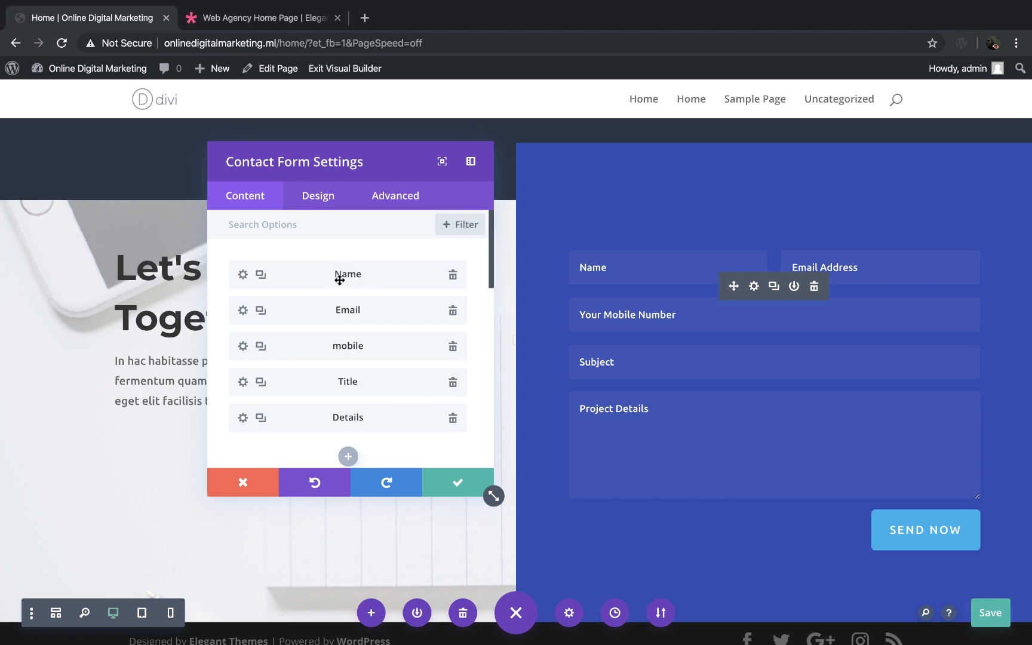
{"action": "scroll", "coordinate": [359, 276], "scroll_direction": "down", "scroll_amount": 10}
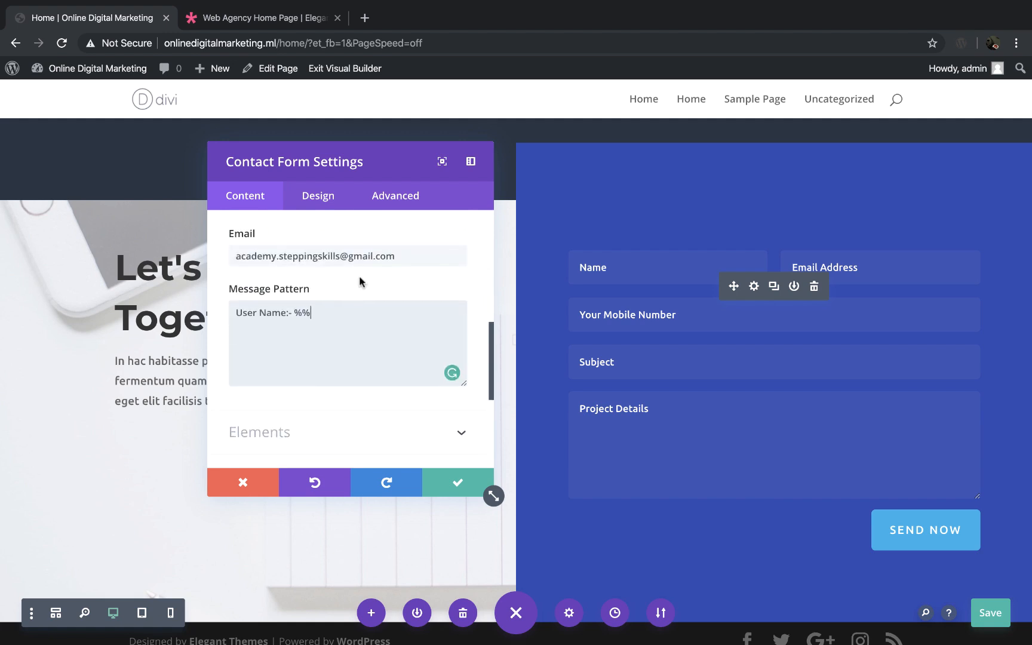
{"action": "type", "text": "Name%%"}
Step: Add the line "User Email:- %%Email%%" to the message pattern, matching the Email field's ID
{"action": "scroll", "coordinate": [323, 334], "scroll_direction": "up", "scroll_amount": 10}
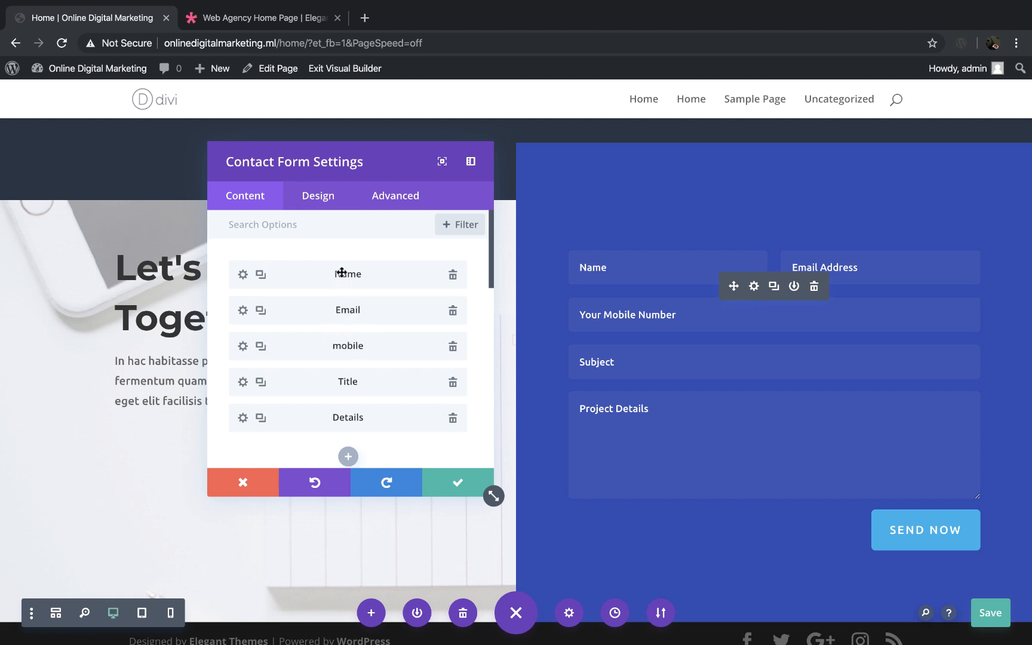
{"action": "scroll", "coordinate": [372, 348], "scroll_direction": "down", "scroll_amount": 5}
{"action": "left_click", "coordinate": [368, 381]}
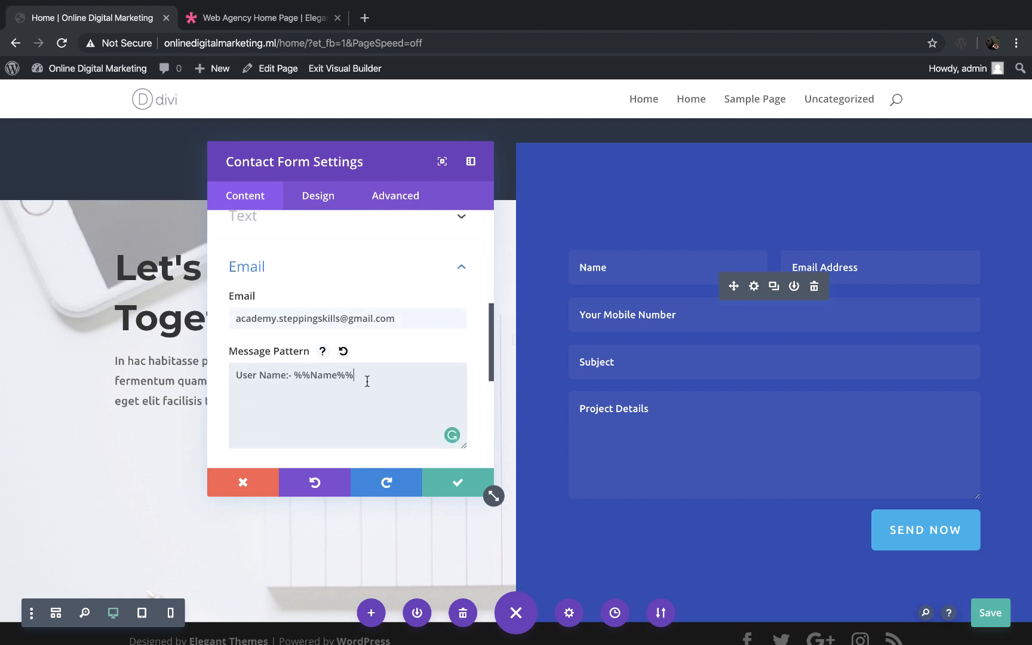
{"action": "scroll", "coordinate": [368, 381], "scroll_direction": "up", "scroll_amount": 5}
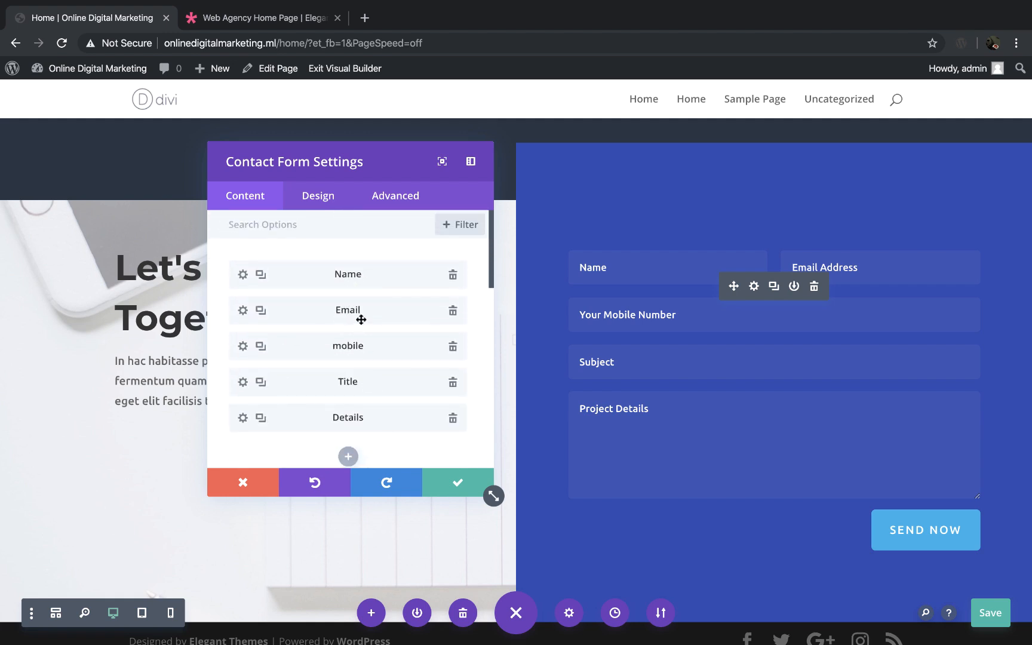
{"action": "scroll", "coordinate": [359, 320], "scroll_direction": "down", "scroll_amount": 5}
{"action": "key", "text": "Return"}
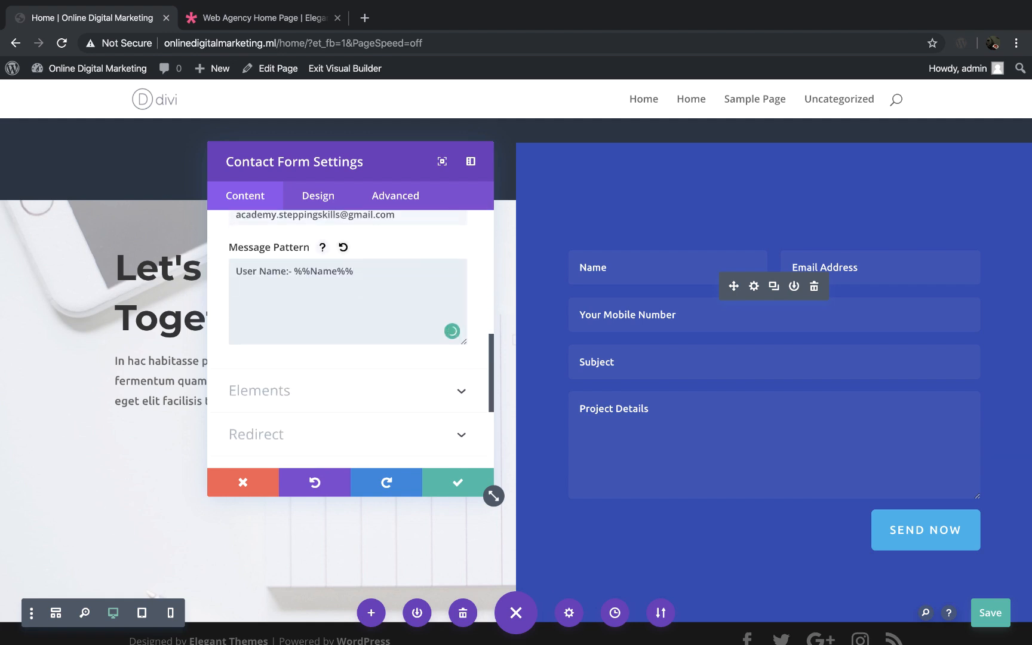
{"action": "type", "text": "User Email"}
{"action": "type", "text": ":- %%Emai"}
{"action": "type", "text": "l%%"}
{"action": "type", "text": "M"}
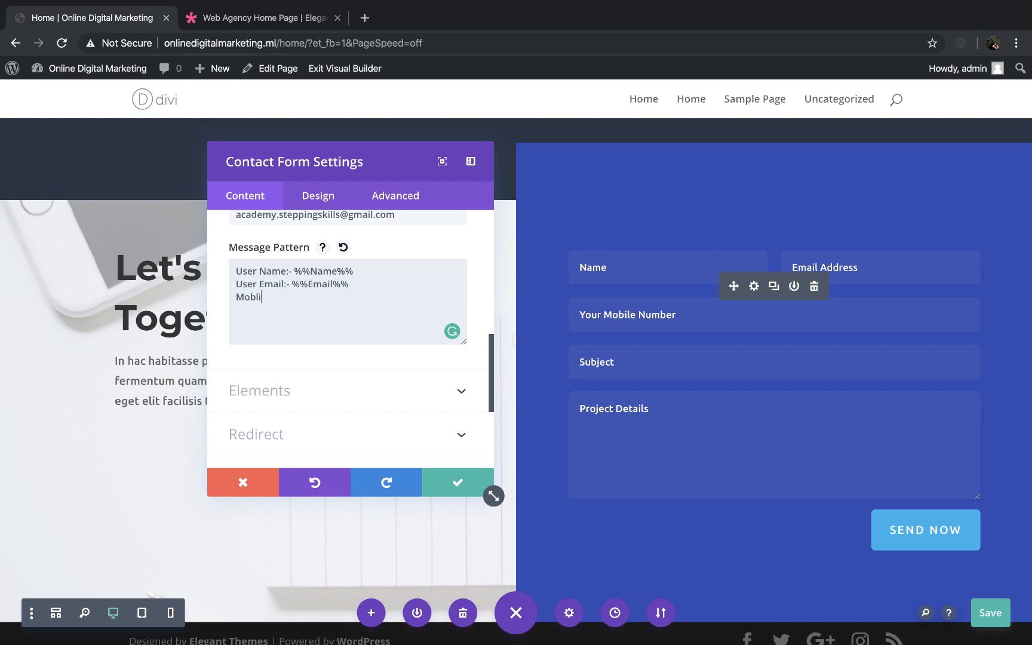
{"action": "type", "text": "obile No.:- %%"}
Step: Add the line "Mobile No.:- %%mobile%%" to the message pattern, matching the mobile field's ID
{"action": "scroll", "coordinate": [350, 335], "scroll_direction": "up", "scroll_amount": 5}
{"action": "scroll", "coordinate": [360, 316], "scroll_direction": "up", "scroll_amount": 2}
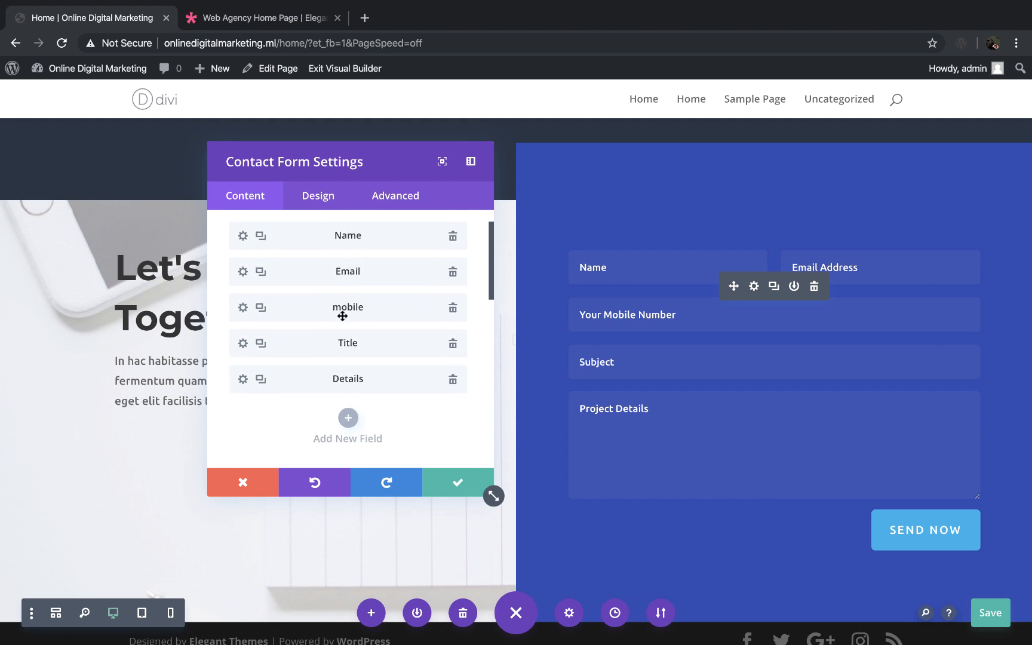
{"action": "scroll", "coordinate": [352, 323], "scroll_direction": "down", "scroll_amount": 2}
{"action": "scroll", "coordinate": [362, 338], "scroll_direction": "down", "scroll_amount": 5}
{"action": "type", "text": "mobile"}
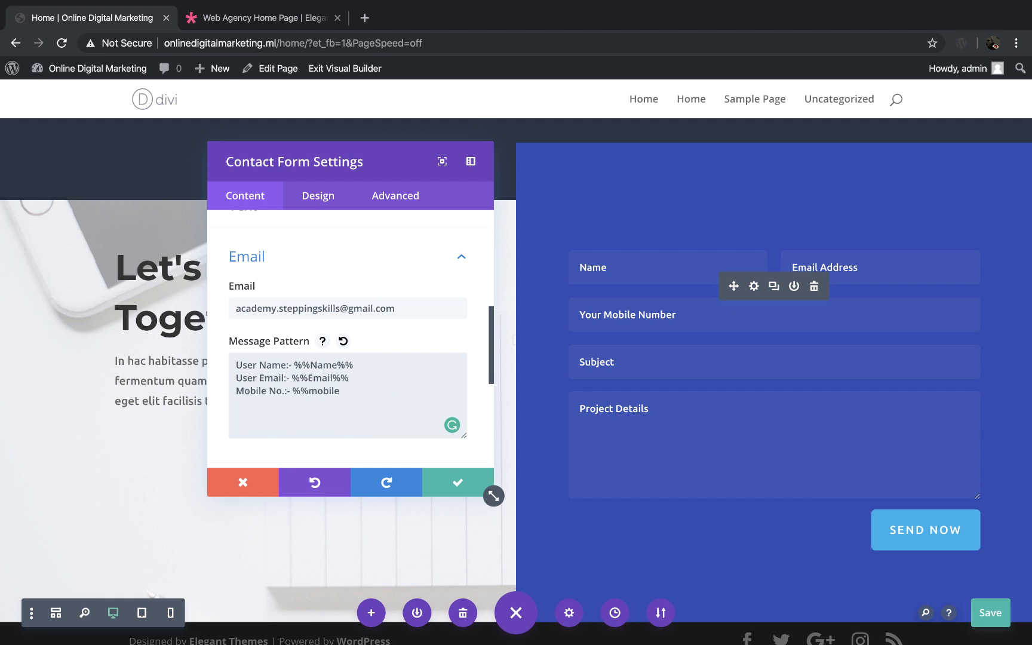
{"action": "type", "text": "%%"}
{"action": "key", "text": "Return"}
Step: Add the line "Subject:- %%Title%%" to the message pattern, matching the Title field's ID
{"action": "scroll", "coordinate": [359, 335], "scroll_direction": "up", "scroll_amount": 5}
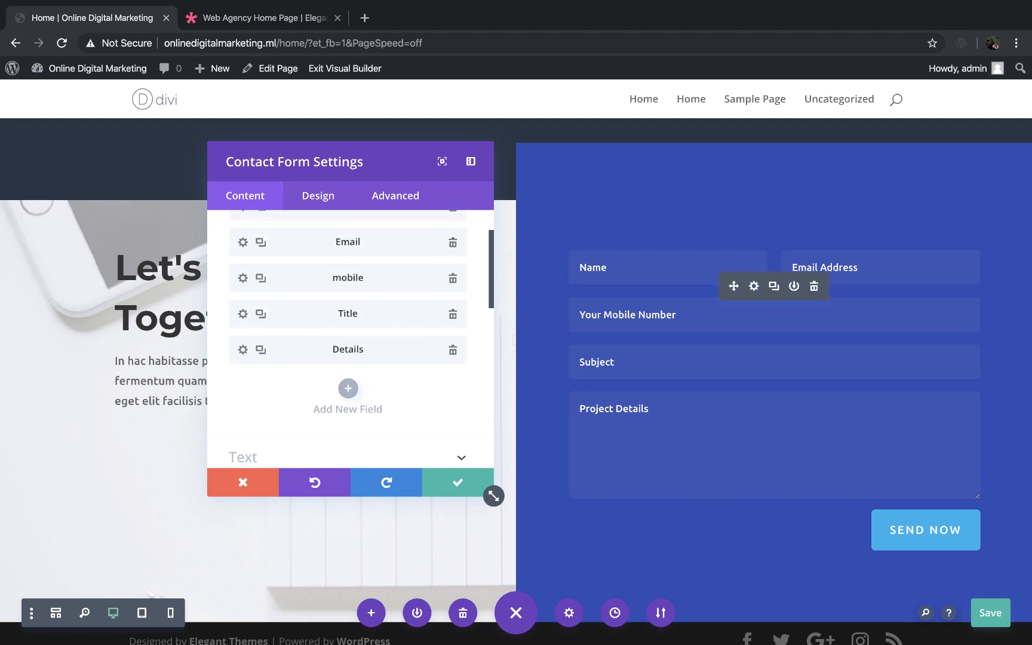
{"action": "scroll", "coordinate": [408, 350], "scroll_direction": "down", "scroll_amount": 10}
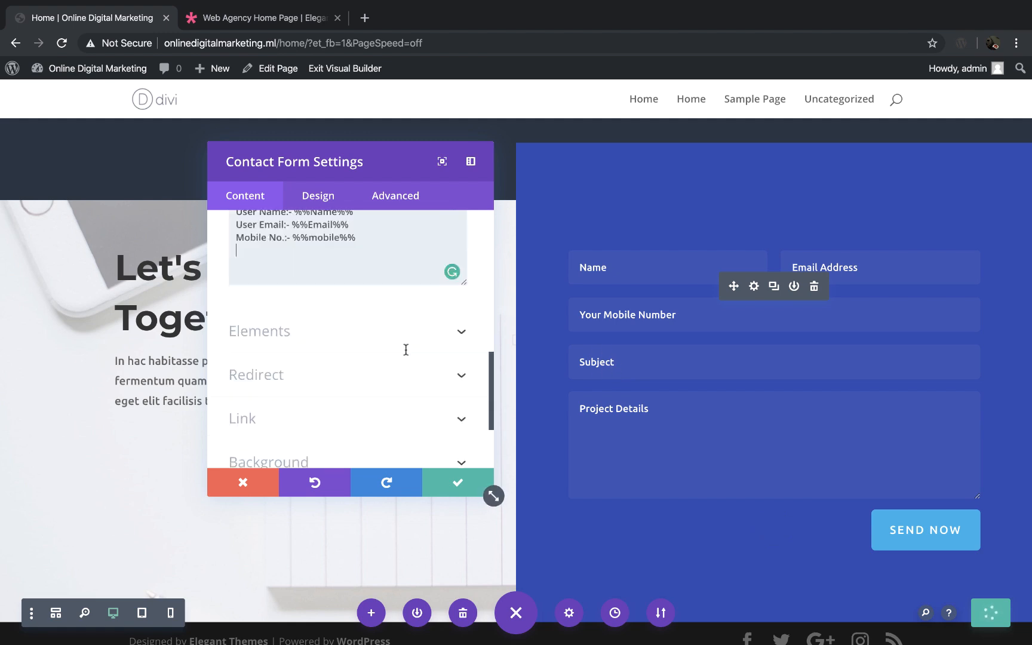
{"action": "scroll", "coordinate": [407, 354], "scroll_direction": "up", "scroll_amount": 5}
{"action": "type", "text": "Su"}
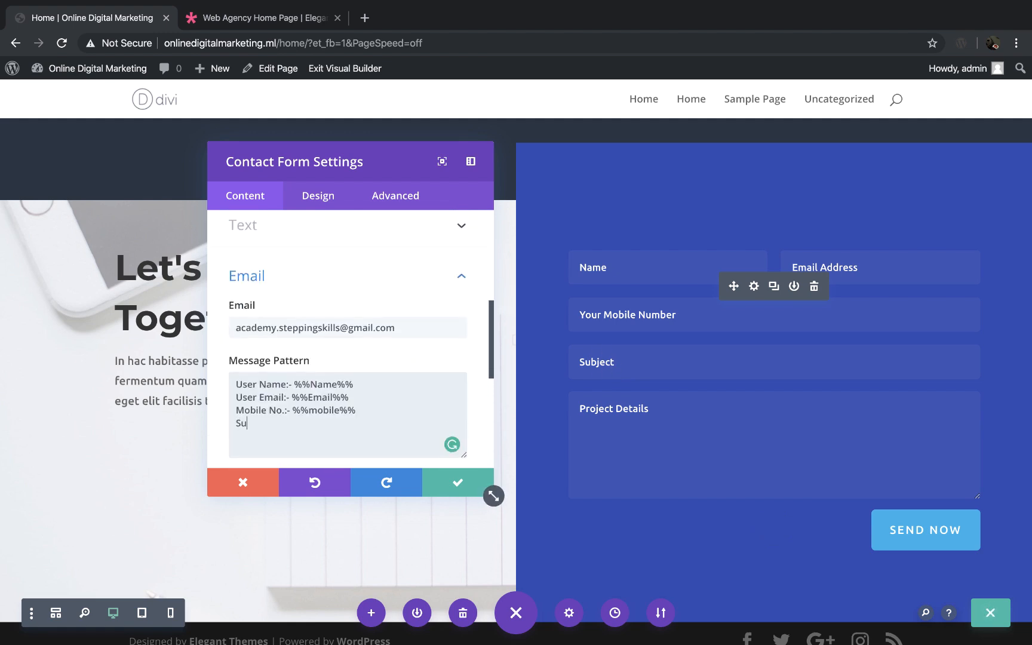
{"action": "type", "text": "bject:- %%Title%%"}
Step: Add the line "Message:- %%Details%%" as the last line of the message pattern, matching the Details field's ID
{"action": "scroll", "coordinate": [371, 431], "scroll_direction": "up", "scroll_amount": 5}
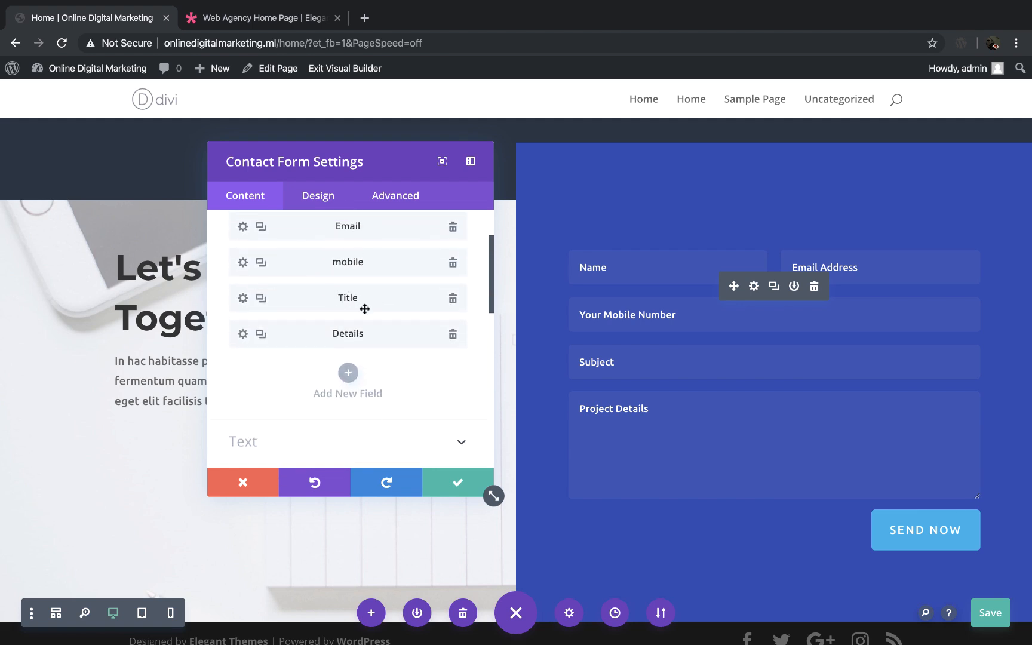
{"action": "scroll", "coordinate": [366, 306], "scroll_direction": "down", "scroll_amount": 5}
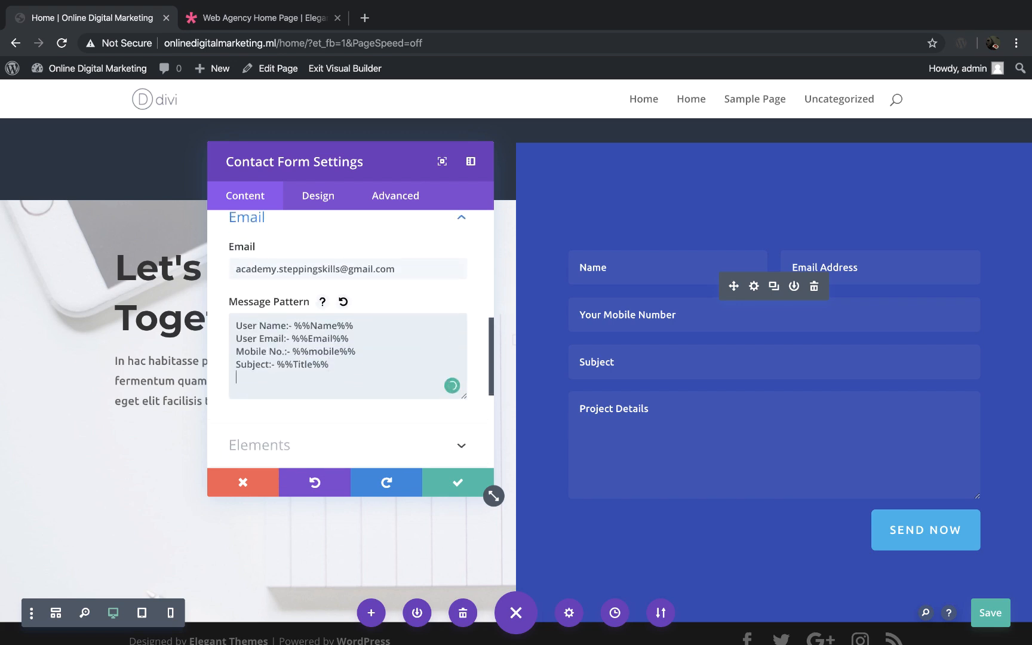
{"action": "type", "text": "Message:-"}
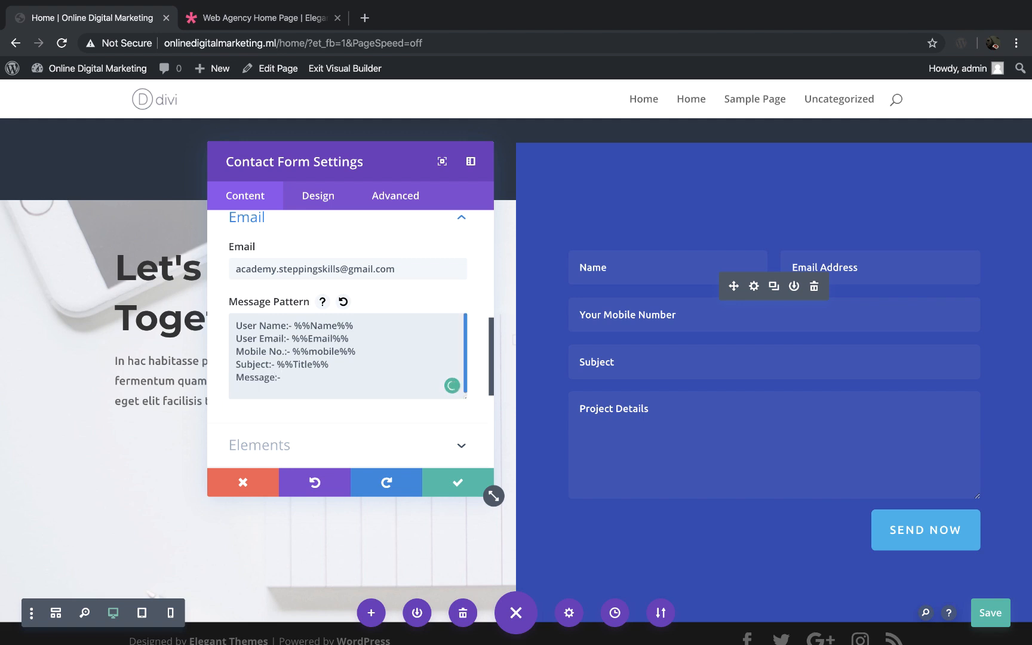
{"action": "type", "text": " %%"}
{"action": "scroll", "coordinate": [376, 250], "scroll_direction": "up", "scroll_amount": 5}
{"action": "scroll", "coordinate": [375, 256], "scroll_direction": "down", "scroll_amount": 8}
{"action": "type", "text": "S"}
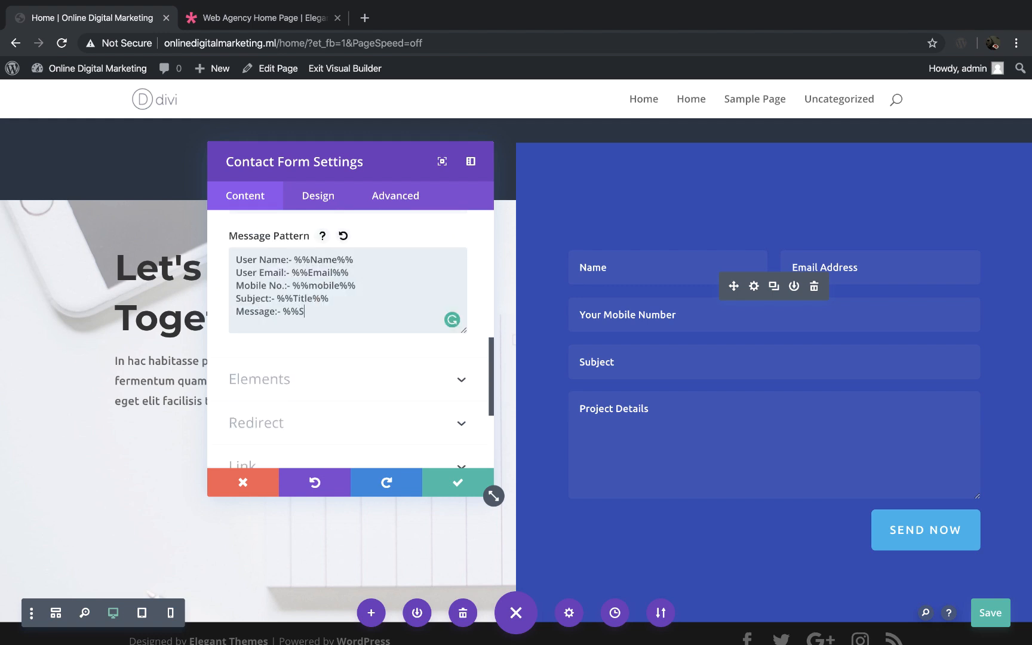
{"action": "type", "text": "Details%%"}
Step: Apply the contact form settings and save the Home page
{"action": "left_click", "coordinate": [456, 487]}
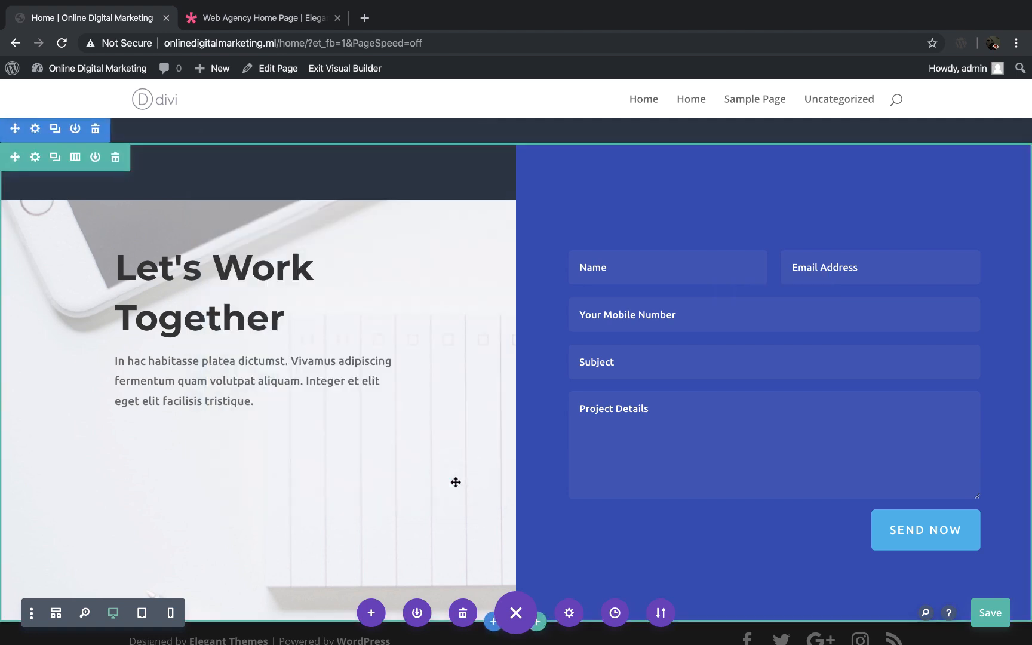
{"action": "left_click", "coordinate": [992, 613]}
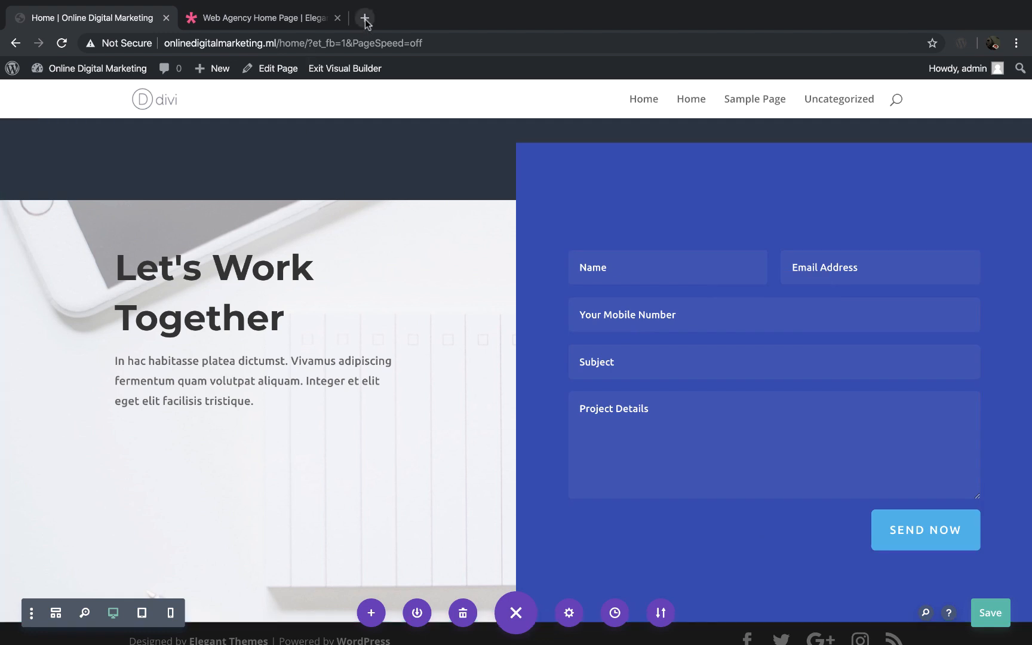
Step: Open onlinedigitalmarketing.ml in a new tab and compare its front page with the Home page being edited
{"action": "middle_click", "coordinate": [200, 22]}
{"action": "left_click", "coordinate": [201, 22]}
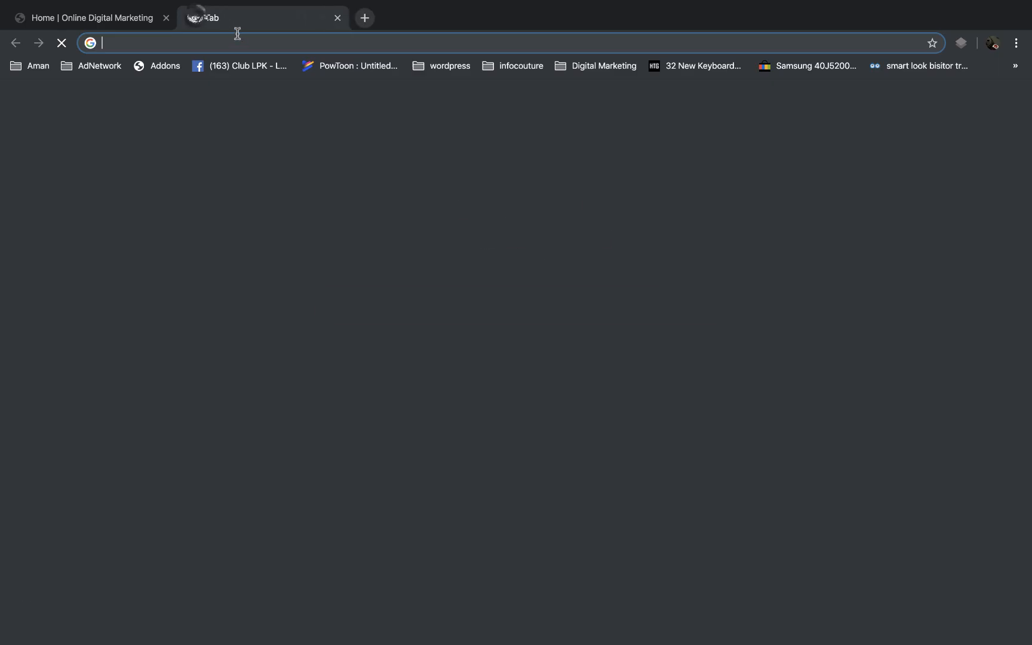
{"action": "type", "text": "online"}
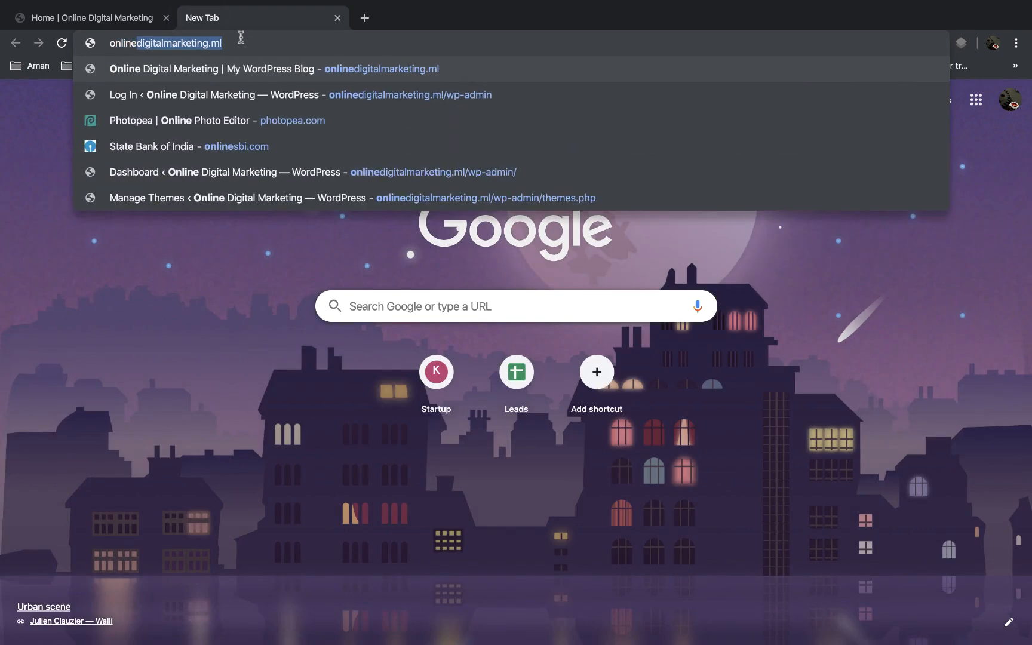
{"action": "key", "text": "Return"}
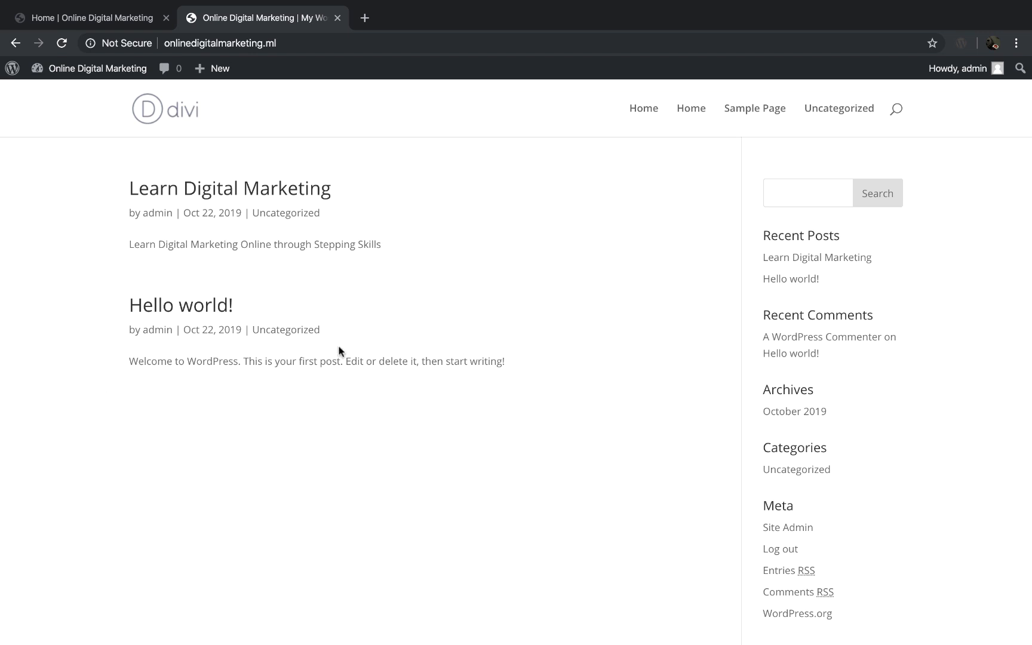
{"action": "left_click", "coordinate": [130, 23]}
{"action": "scroll", "coordinate": [356, 298], "scroll_direction": "up", "scroll_amount": 8}
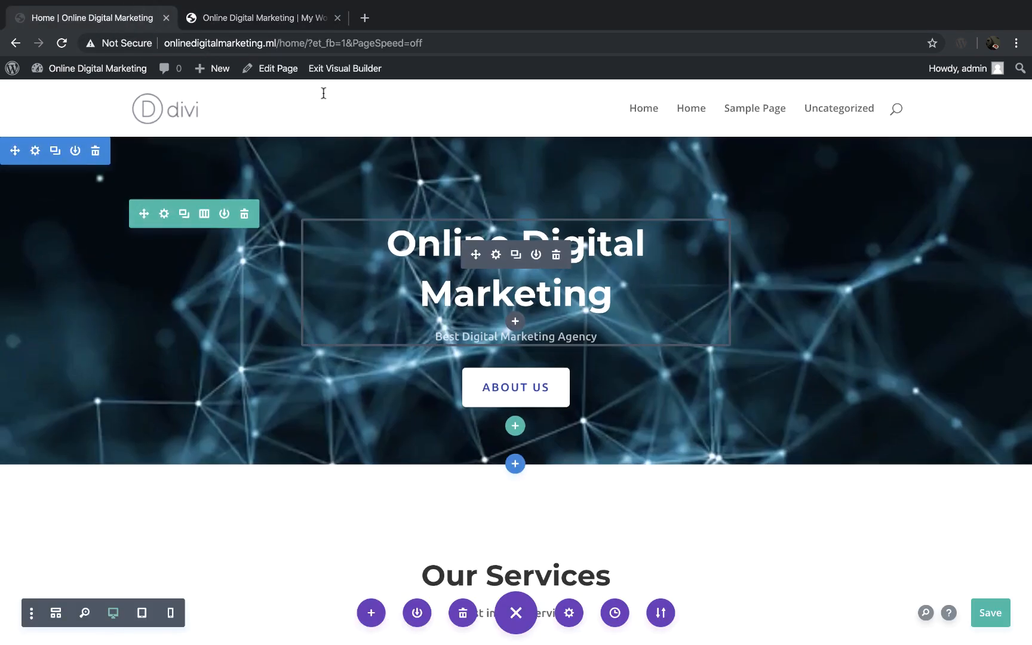
{"action": "left_click", "coordinate": [269, 28]}
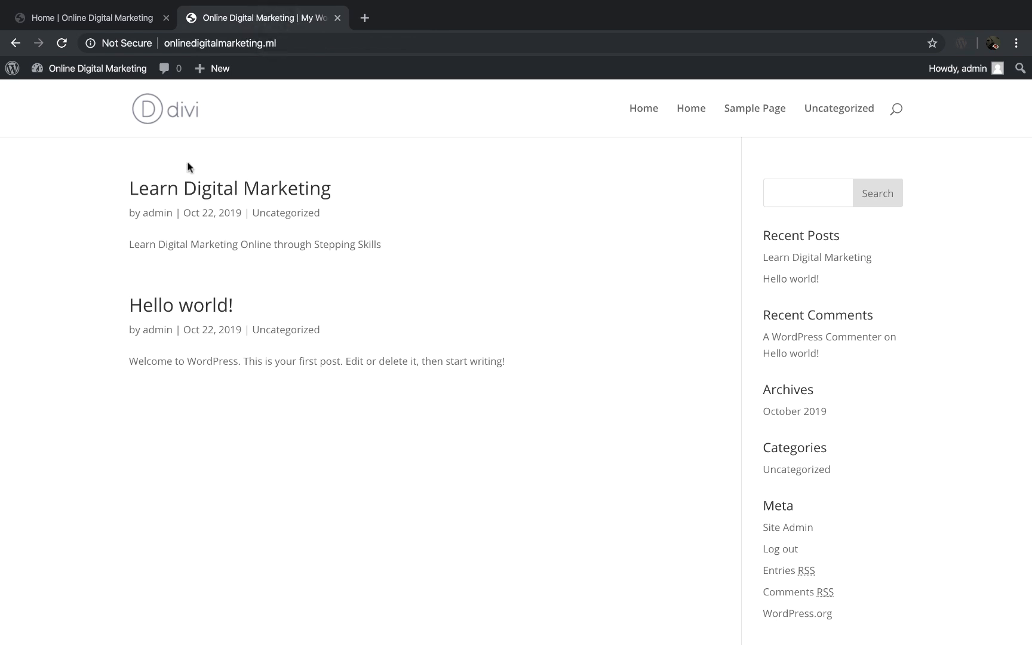
Step: In the dashboard's Reading settings, make the homepage display a static page, choose Home as the homepage, and save the changes
{"action": "mouse_move", "coordinate": [93, 69]}
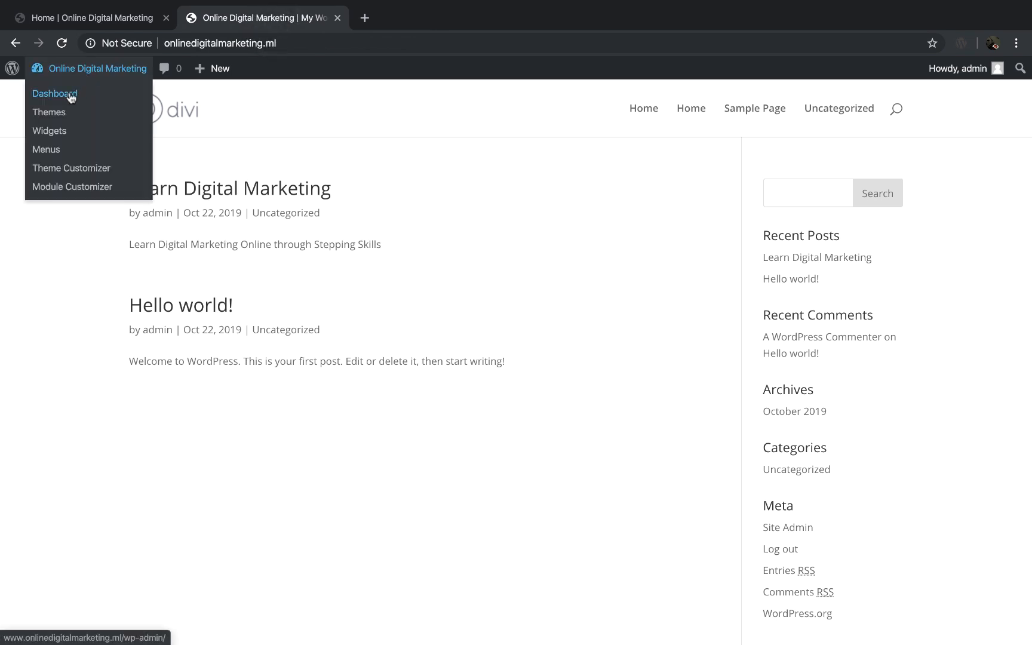
{"action": "left_click", "coordinate": [71, 96]}
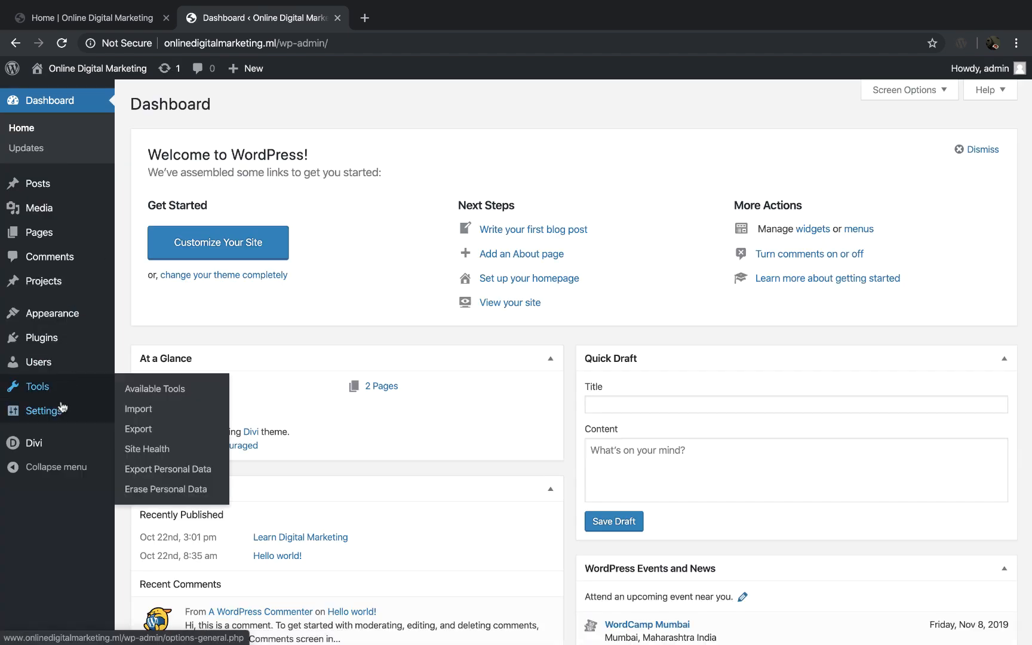
{"action": "mouse_move", "coordinate": [60, 413]}
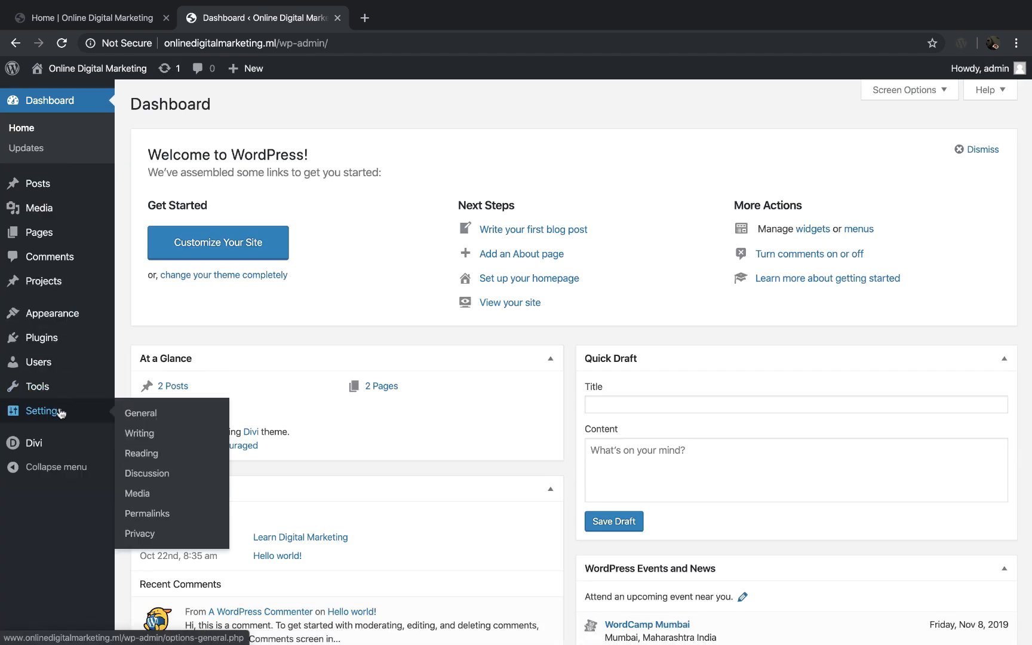
{"action": "left_click", "coordinate": [160, 455]}
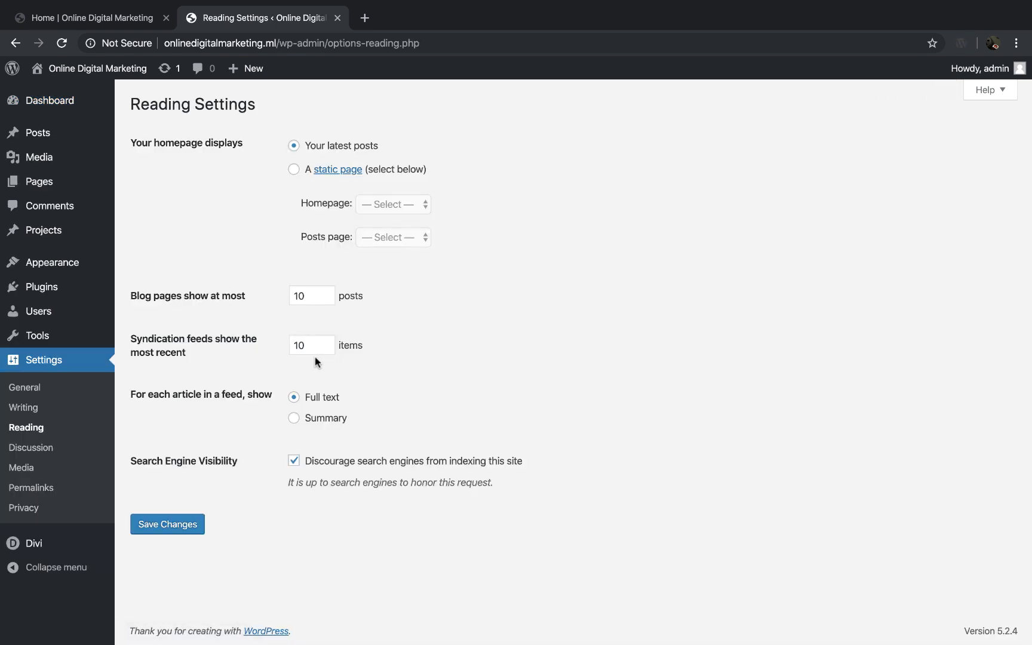
{"action": "left_click", "coordinate": [295, 171]}
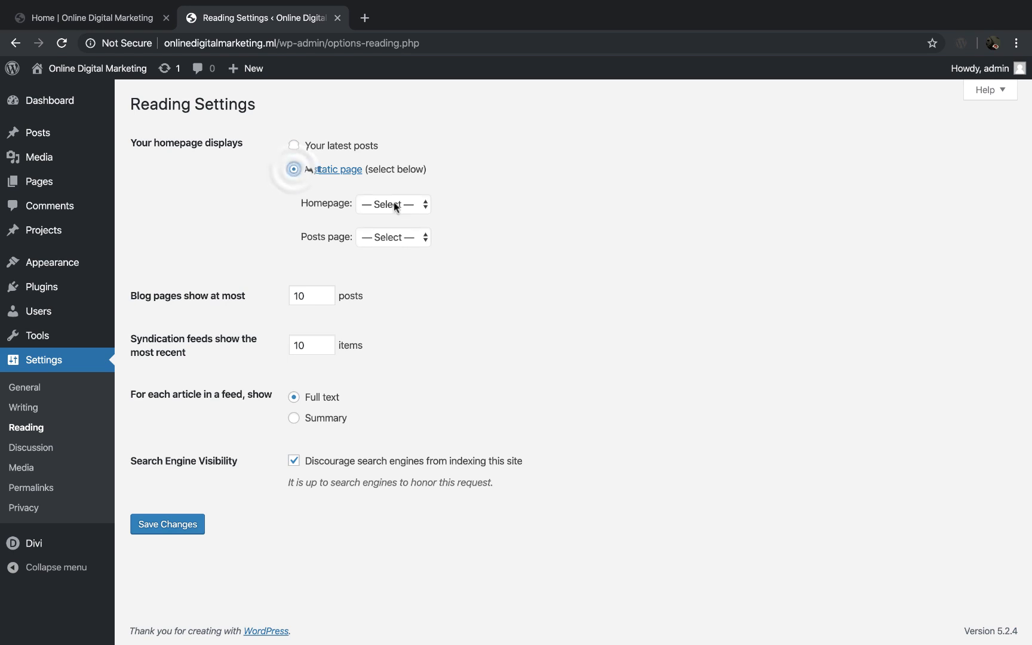
{"action": "left_click", "coordinate": [413, 205]}
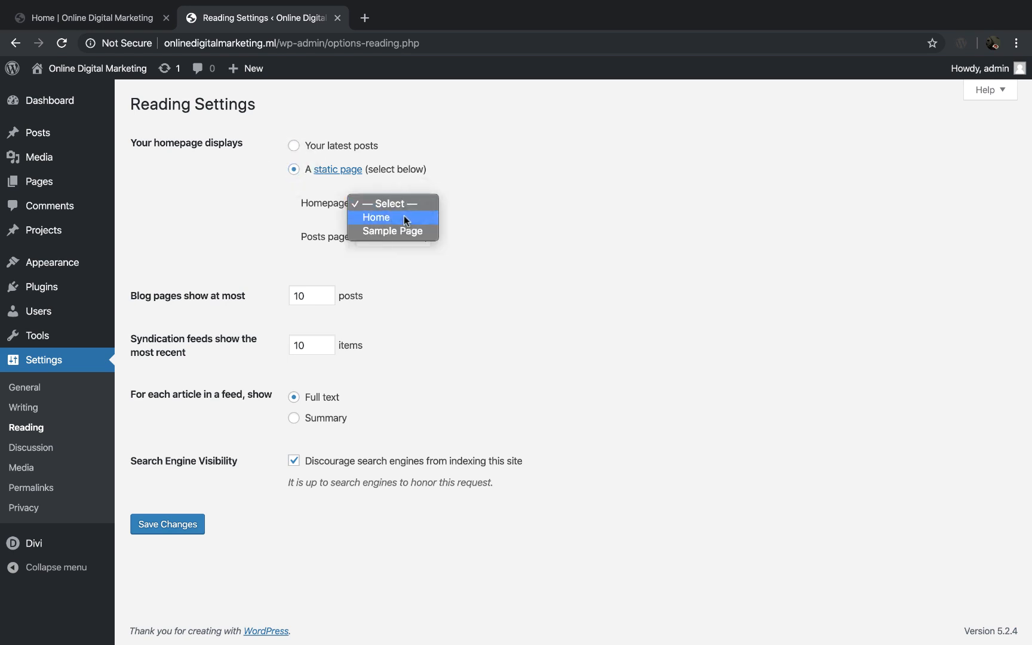
{"action": "left_click", "coordinate": [405, 219]}
{"action": "left_click", "coordinate": [184, 529]}
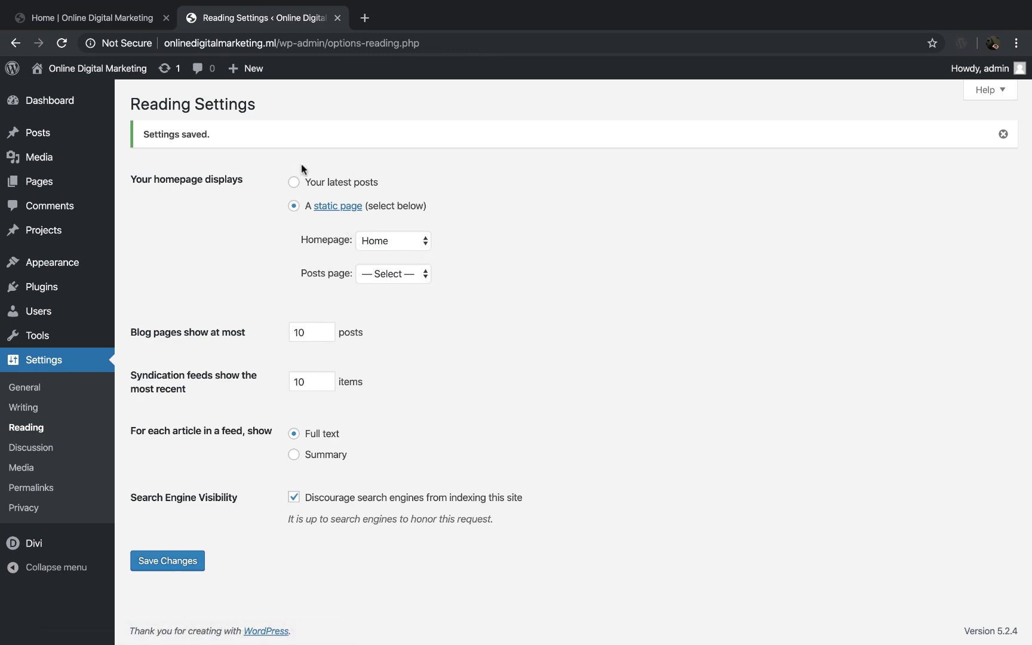
{"action": "left_click", "coordinate": [365, 22]}
{"action": "type", "text": "one"}
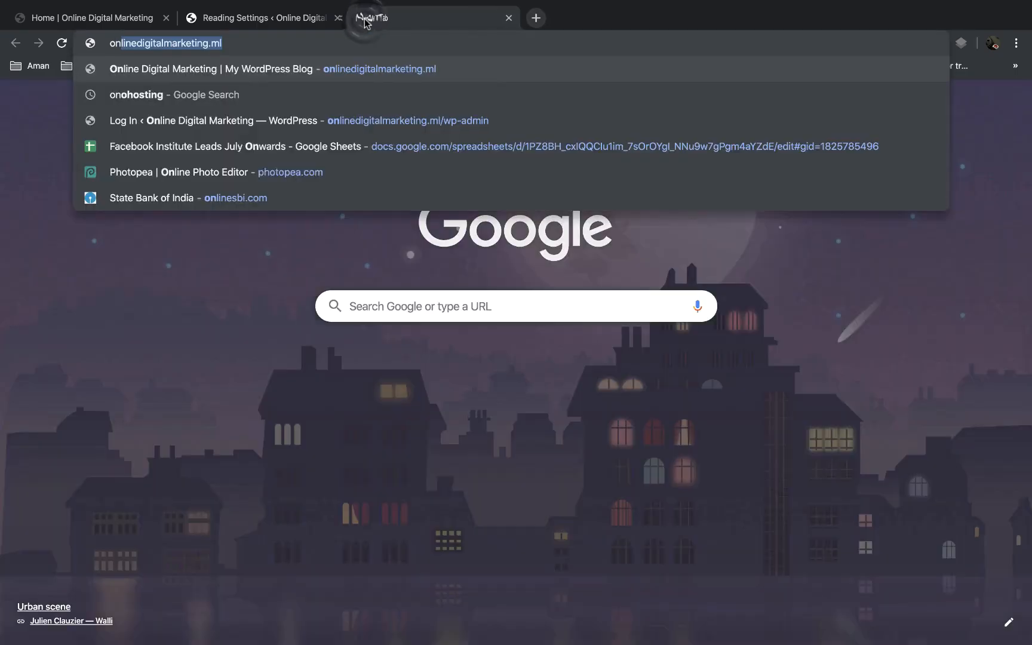
{"action": "key", "text": "Return"}
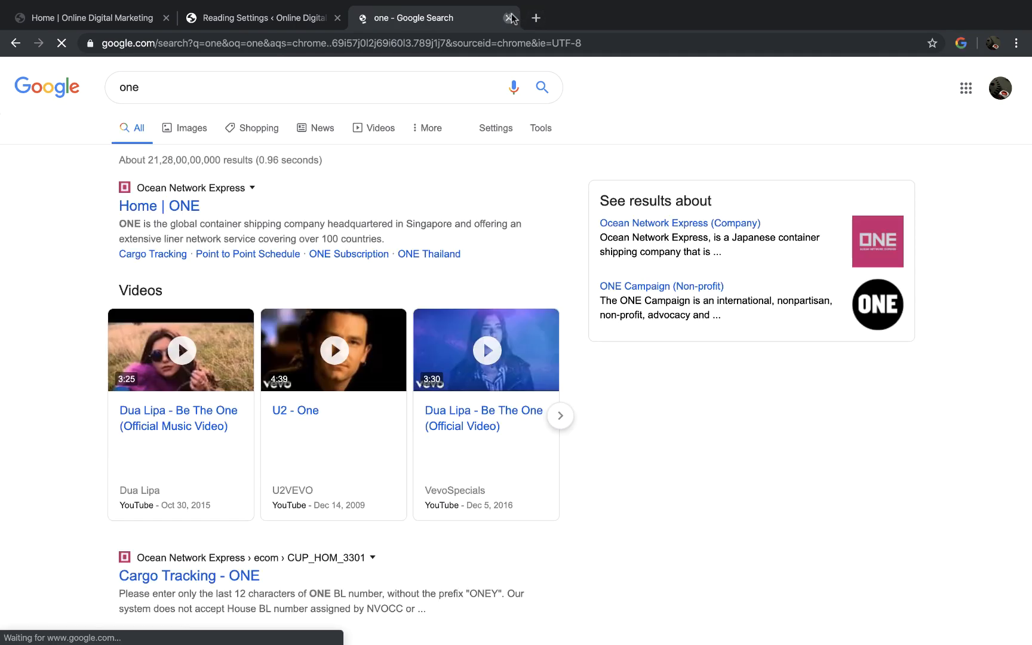
{"action": "left_click", "coordinate": [509, 18]}
Step: Load onlinedigitalmarketing.ml in a new tab and review the live homepage down to the contact form
{"action": "left_click", "coordinate": [365, 19]}
{"action": "type", "text": "onlinedigitalmarketing.ml"}
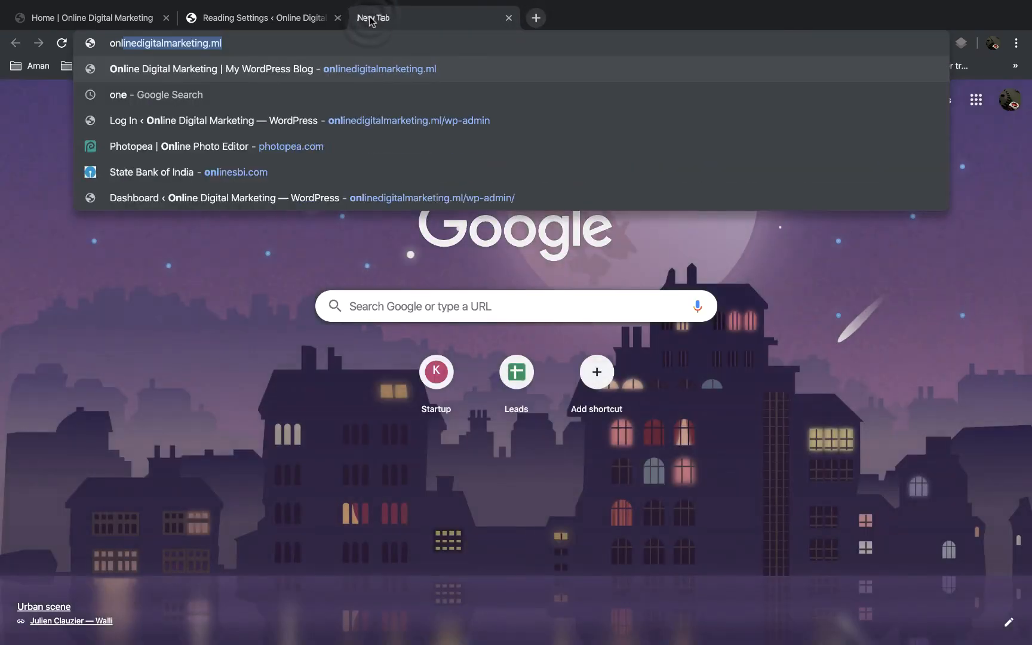
{"action": "key", "text": "Return"}
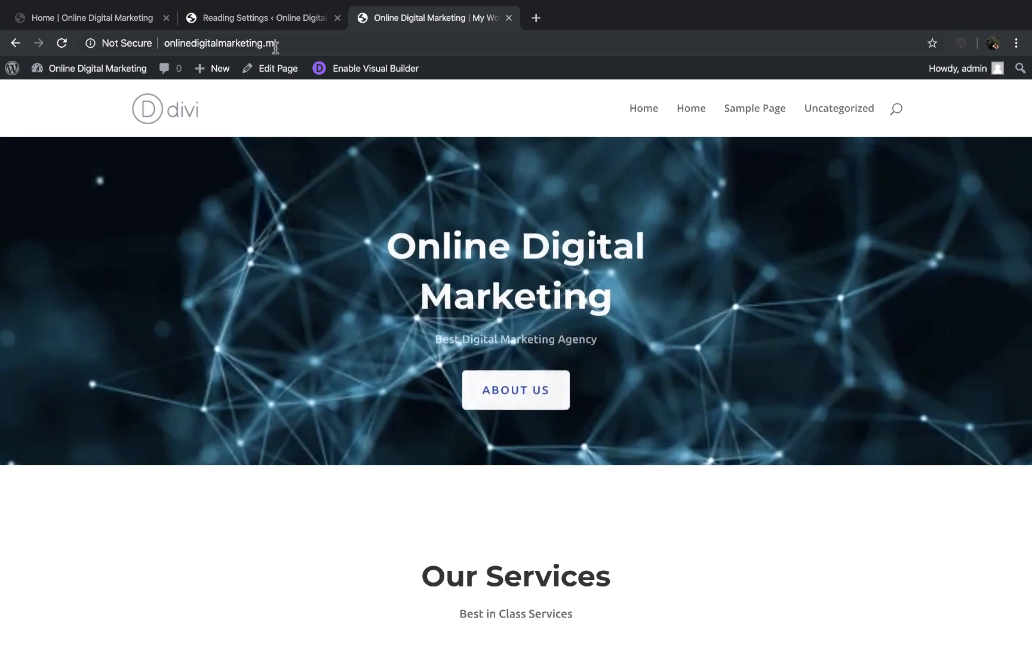
{"action": "scroll", "coordinate": [371, 275], "scroll_direction": "down", "scroll_amount": 10}
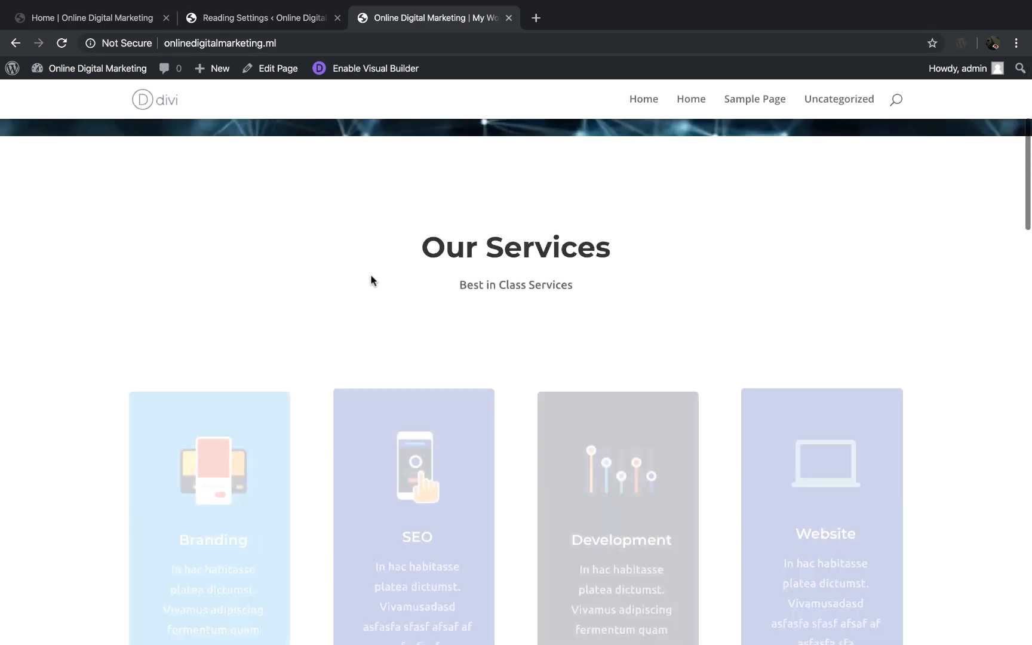
{"action": "scroll", "coordinate": [371, 275], "scroll_direction": "down", "scroll_amount": 15}
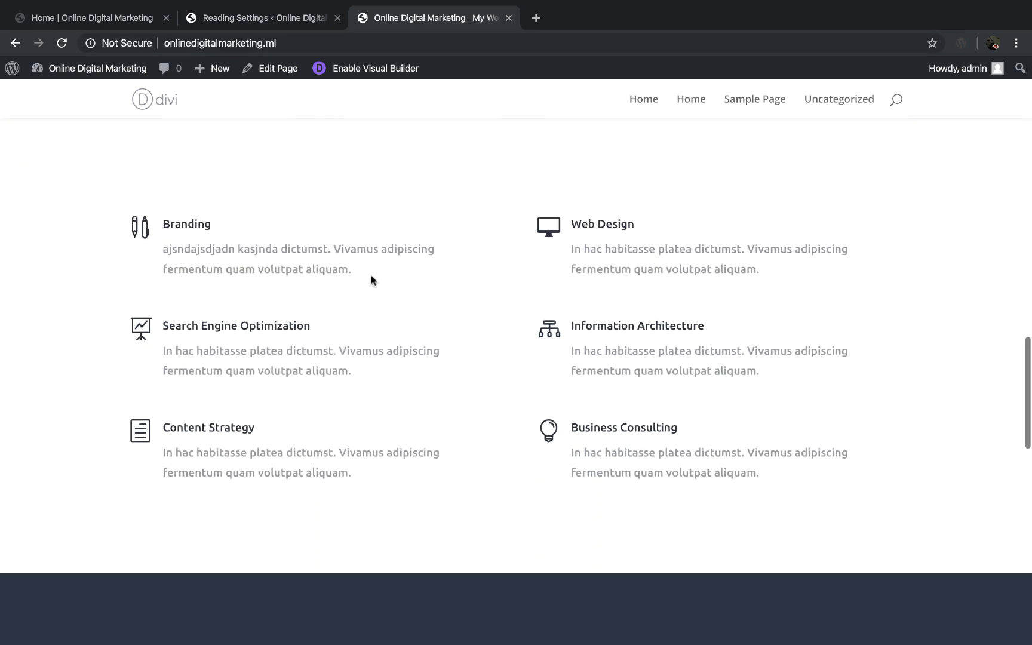
{"action": "scroll", "coordinate": [371, 280], "scroll_direction": "down", "scroll_amount": 2}
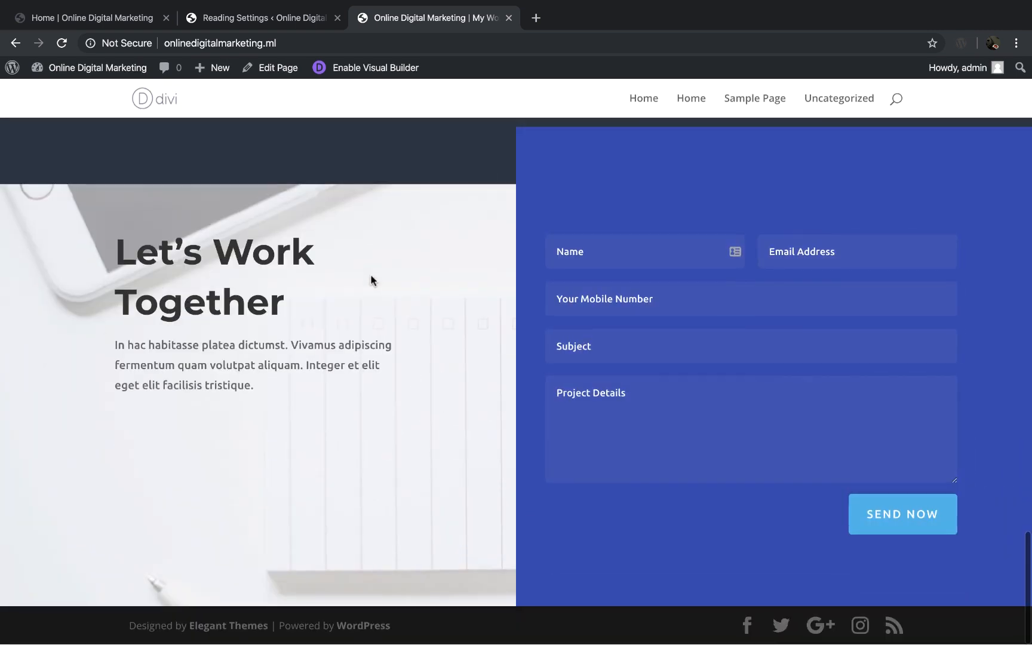
Step: Fill in the sender's name, email address and mobile number in the live contact form
{"action": "left_click", "coordinate": [625, 256]}
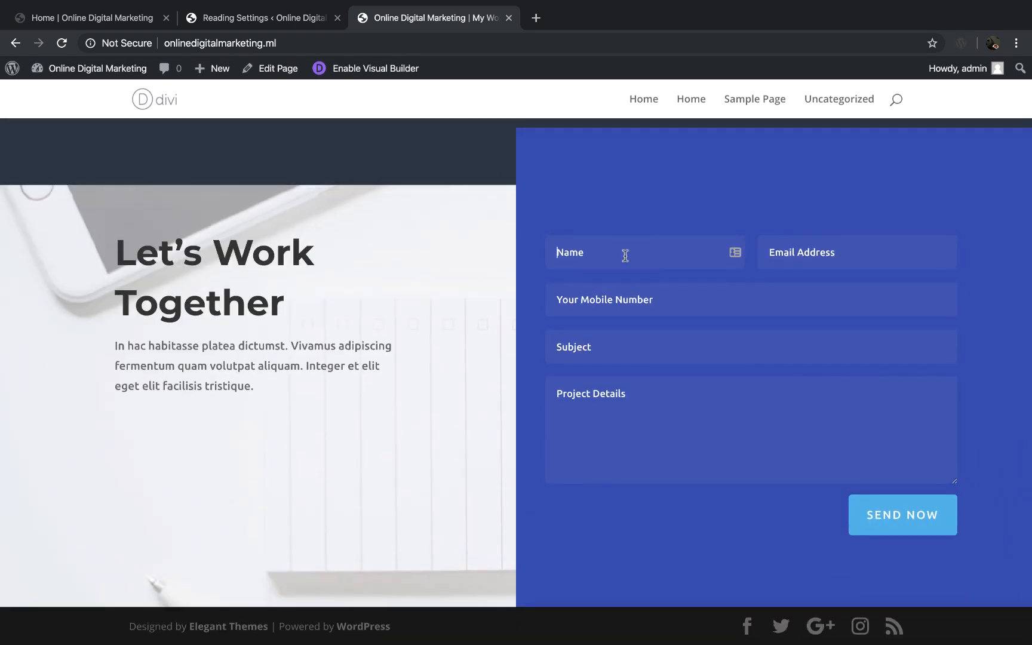
{"action": "key", "text": "Tab"}
{"action": "type", "text": "aman"}
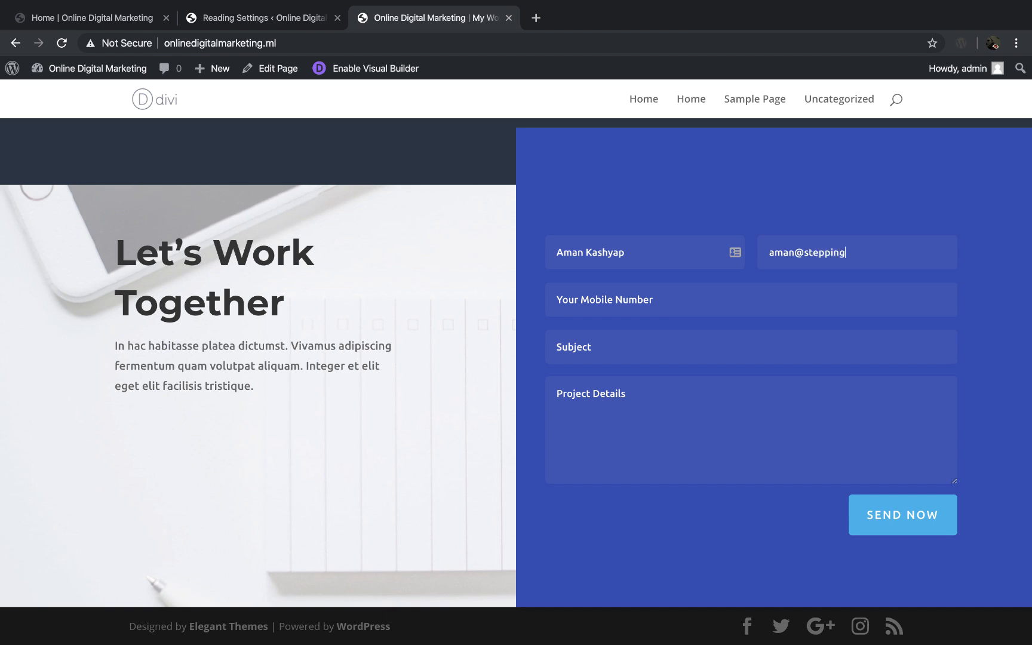
{"action": "type", "text": "com"}
{"action": "key", "text": "Tab"}
{"action": "type", "text": "8"}
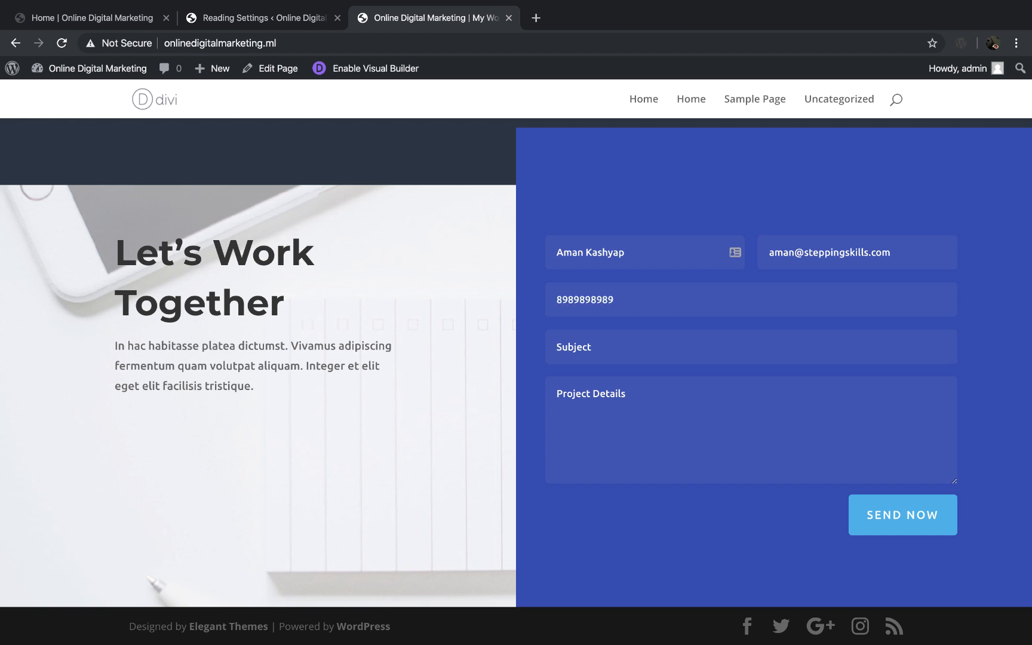
{"action": "type", "text": "Hello, This is a test"}
Step: Enter the subject "Hello, This is a test Email" and the details "Hello, How are you.", and try to send the form
{"action": "type", "text": "Email"}
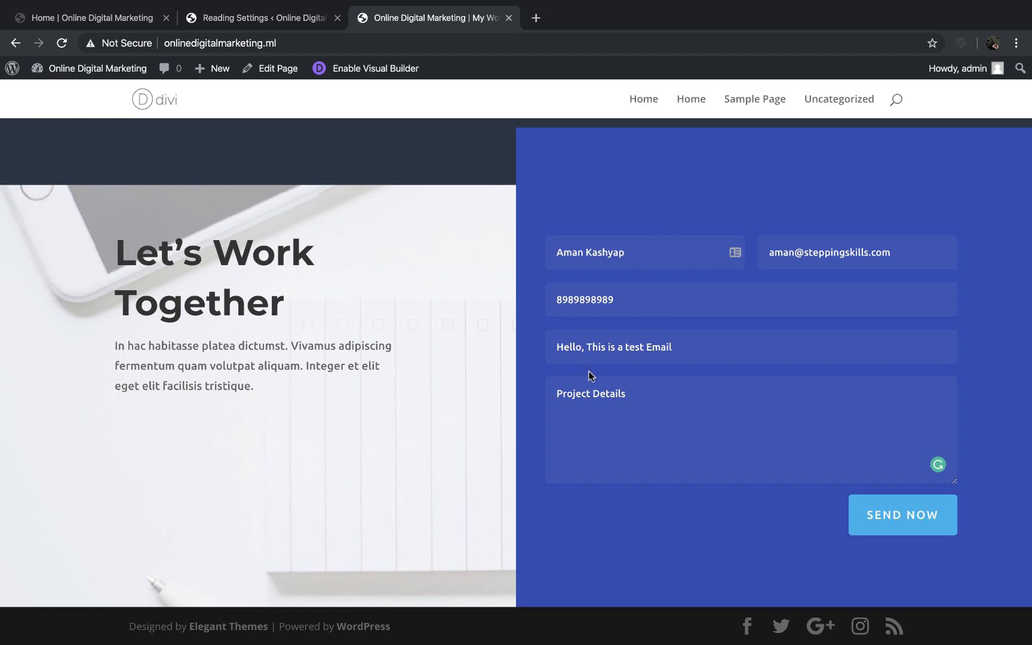
{"action": "type", "text": "Hello,"}
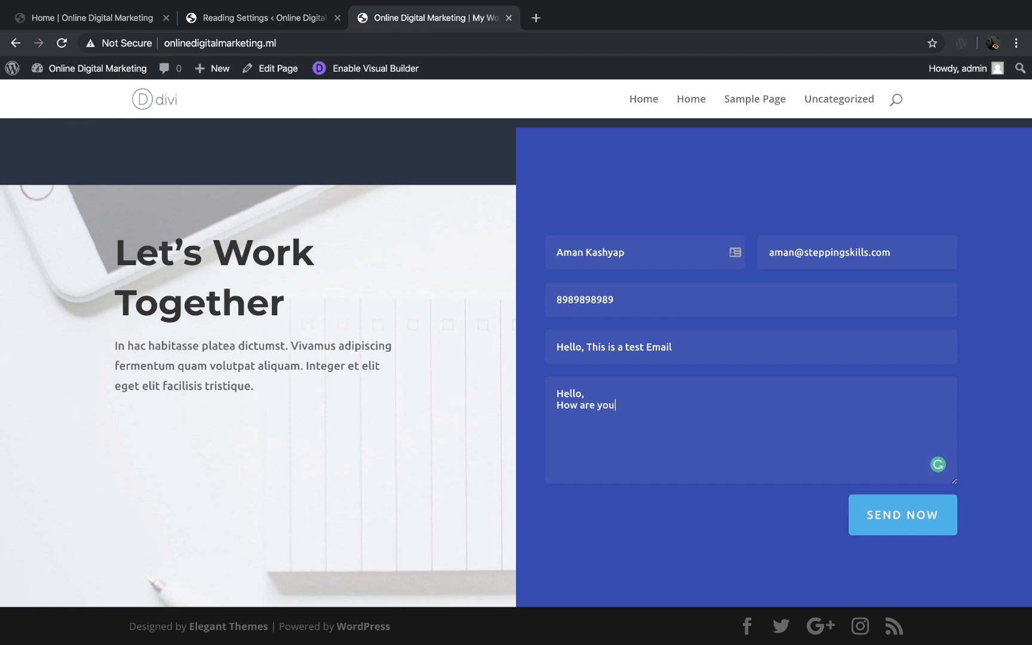
{"action": "left_click", "coordinate": [902, 515]}
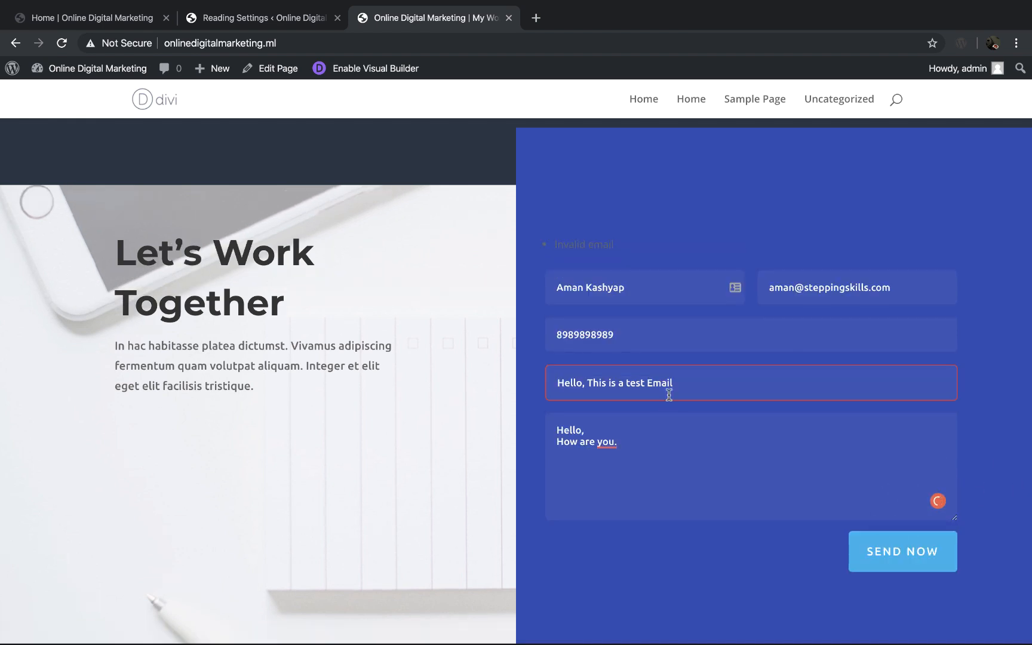
{"action": "left_click_drag", "start_coordinate": [618, 245], "coordinate": [541, 245]}
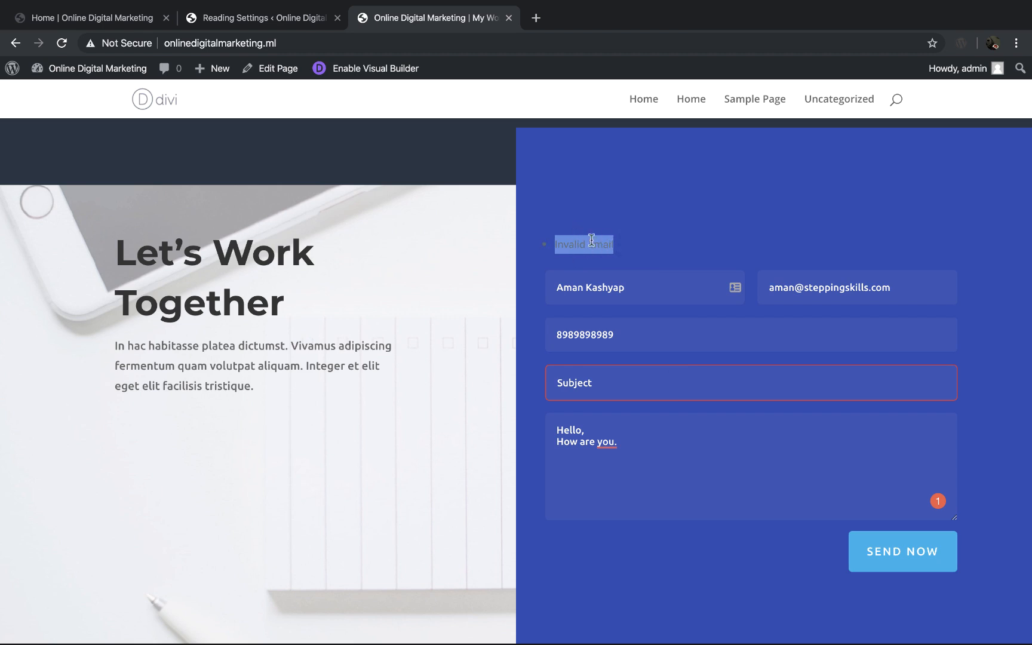
{"action": "left_click", "coordinate": [607, 390]}
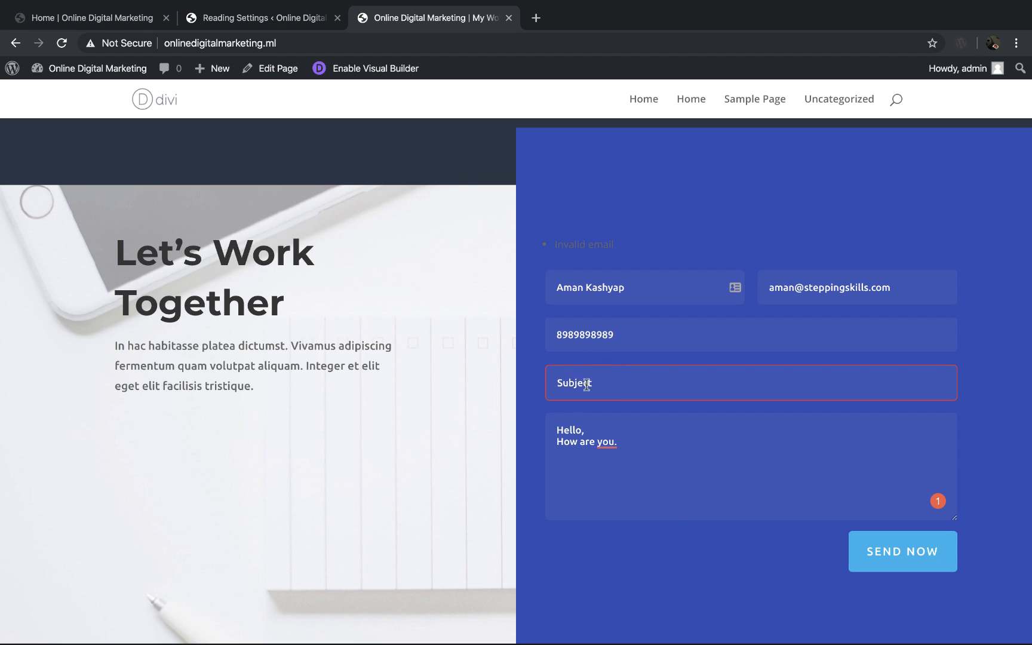
Step: Return to the Home page in the visual builder and open the settings of the contact form's Title field
{"action": "left_click", "coordinate": [113, 16]}
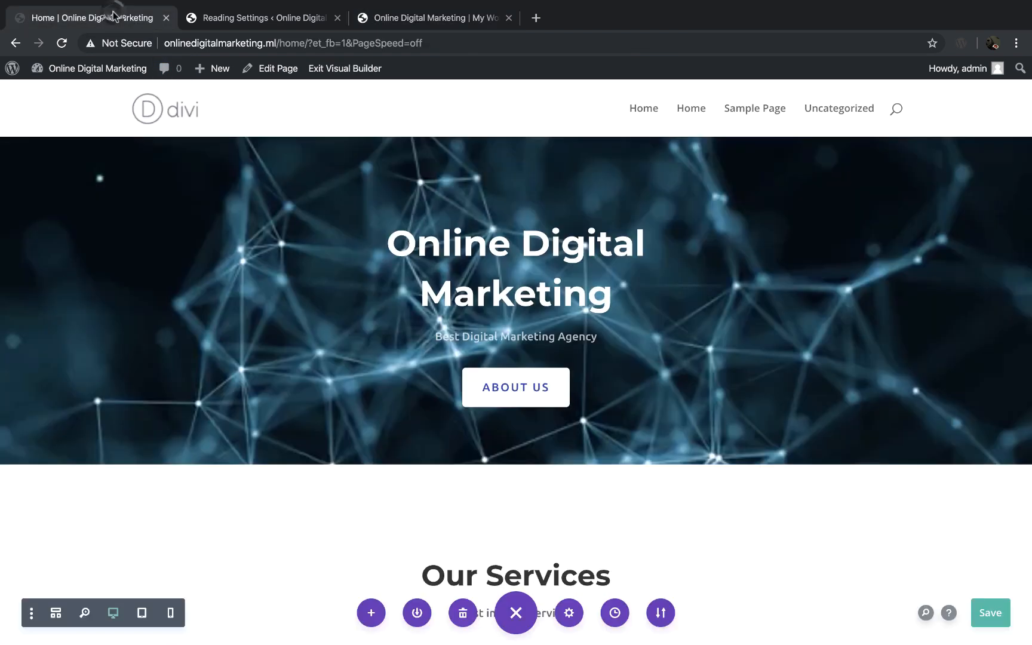
{"action": "scroll", "coordinate": [513, 385], "scroll_direction": "down", "scroll_amount": 20}
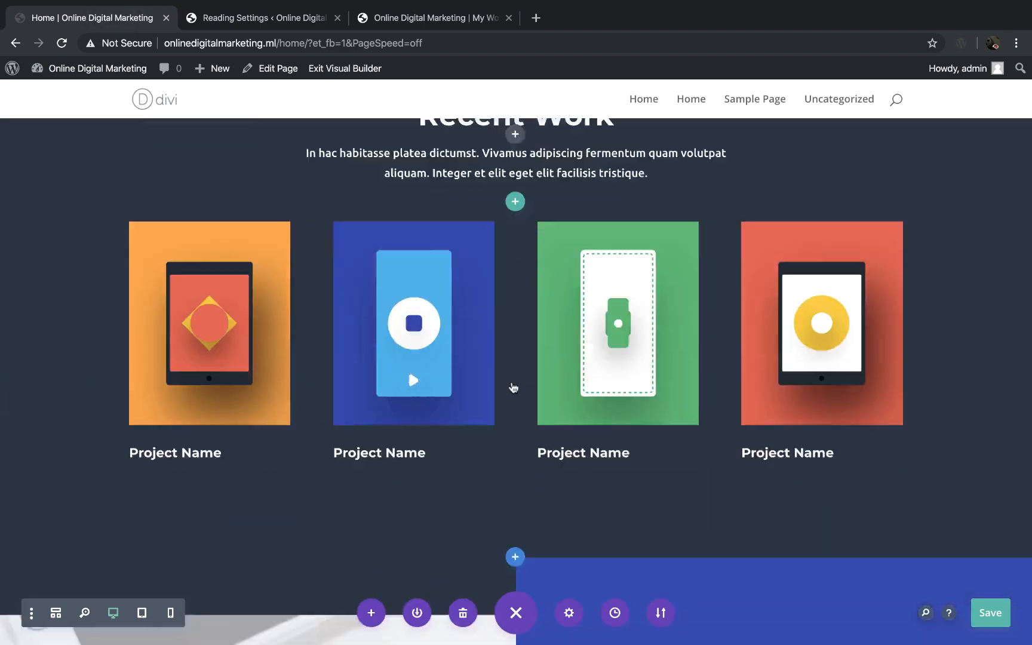
{"action": "scroll", "coordinate": [512, 387], "scroll_direction": "down", "scroll_amount": 10}
{"action": "mouse_move", "coordinate": [643, 322]}
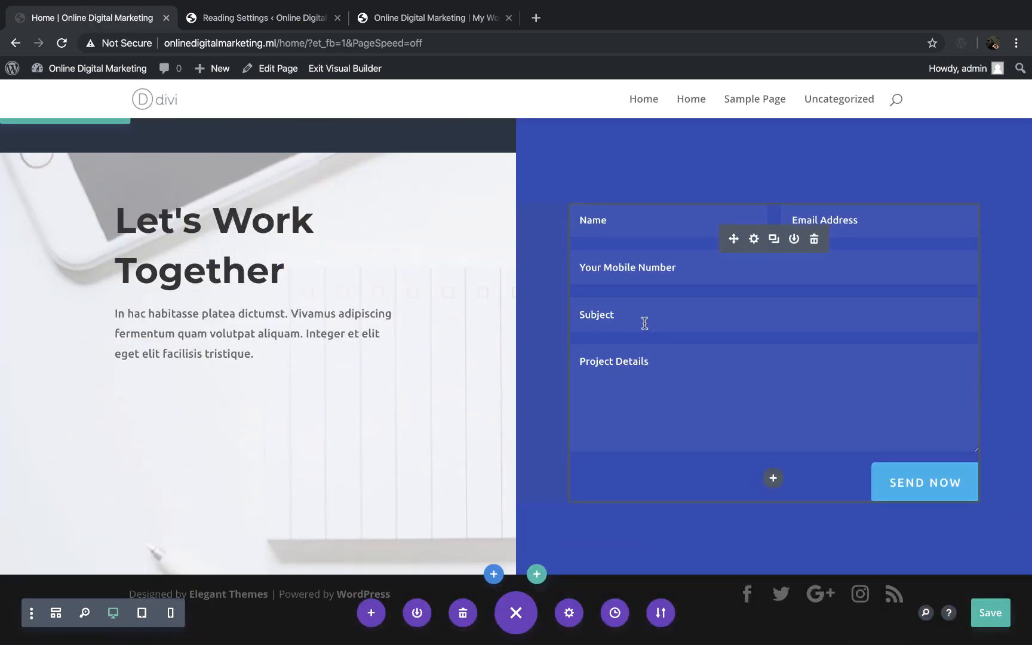
{"action": "left_click", "coordinate": [755, 239]}
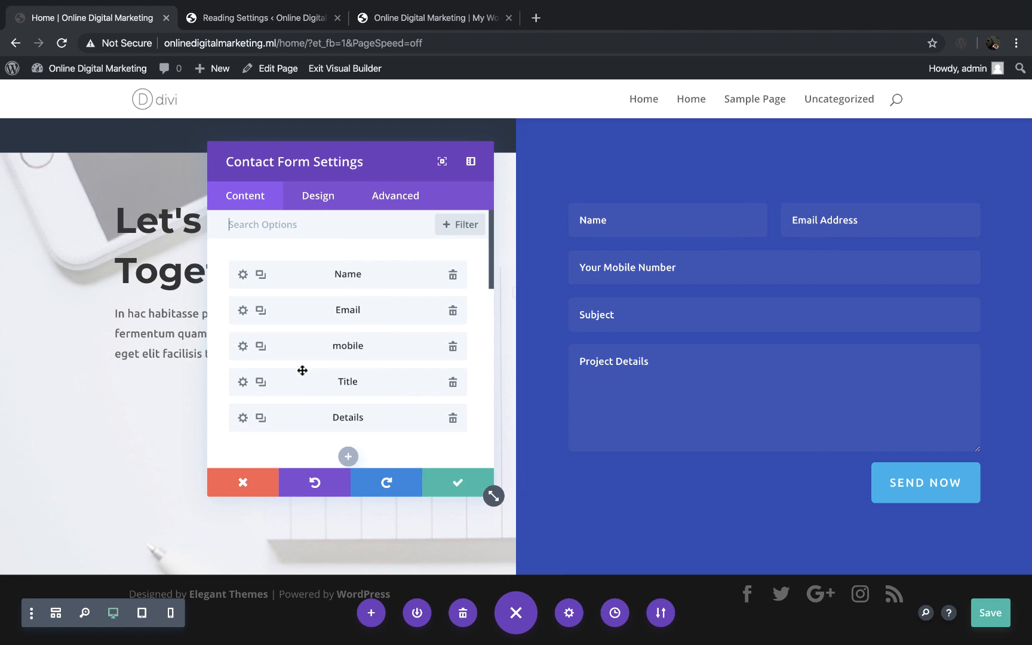
{"action": "left_click", "coordinate": [243, 384]}
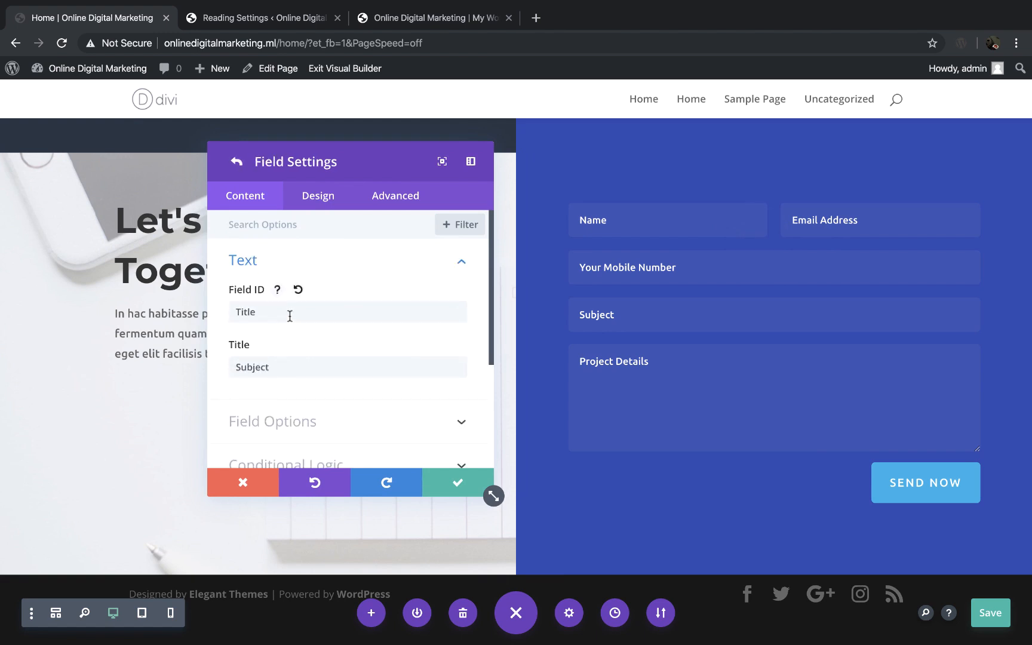
Step: Change the type of the contact form's Title field to Input Field in its field options
{"action": "scroll", "coordinate": [290, 317], "scroll_direction": "down", "scroll_amount": 3}
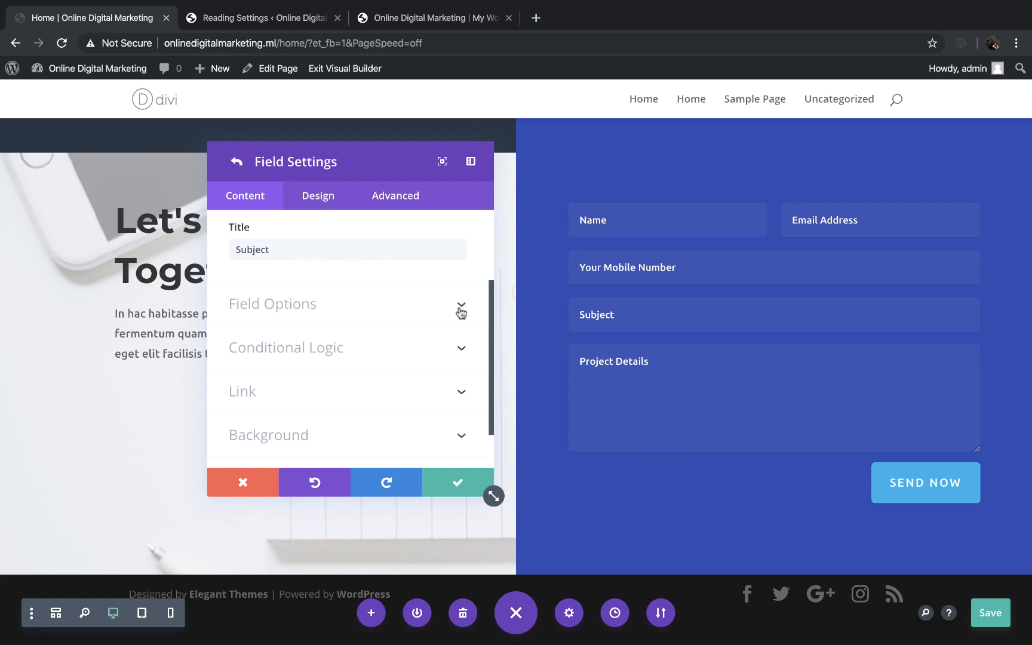
{"action": "left_click", "coordinate": [460, 309]}
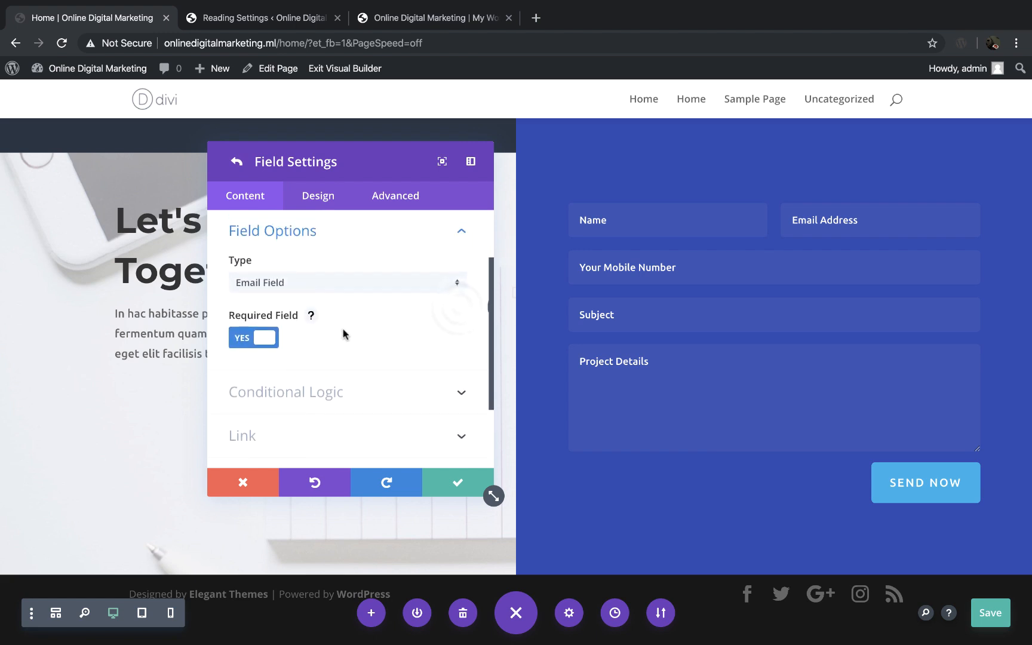
{"action": "scroll", "coordinate": [346, 334], "scroll_direction": "up", "scroll_amount": 1}
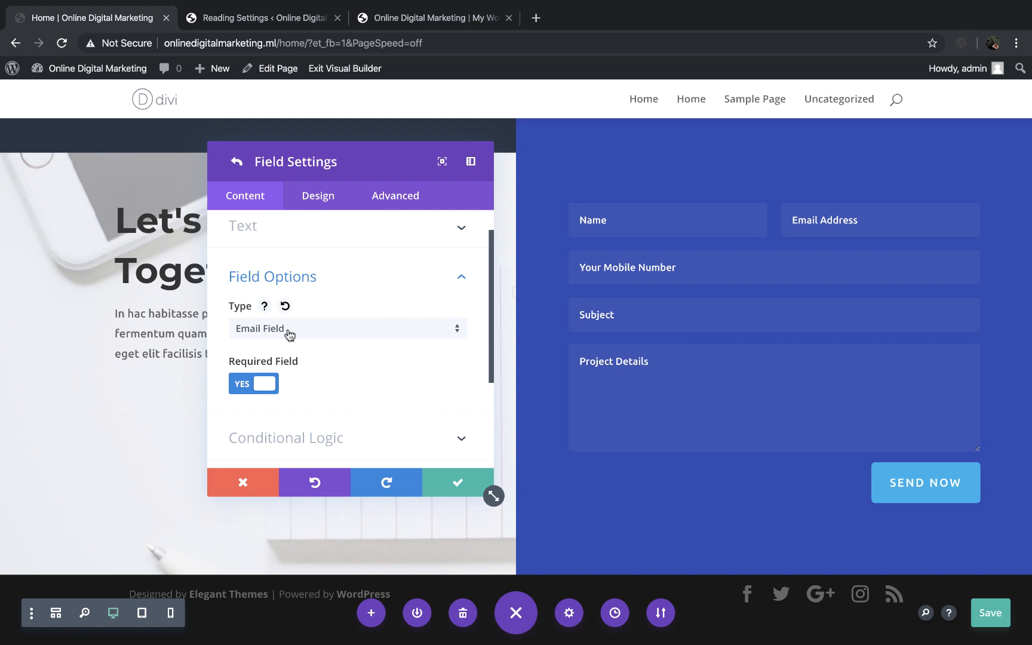
{"action": "left_click", "coordinate": [339, 328]}
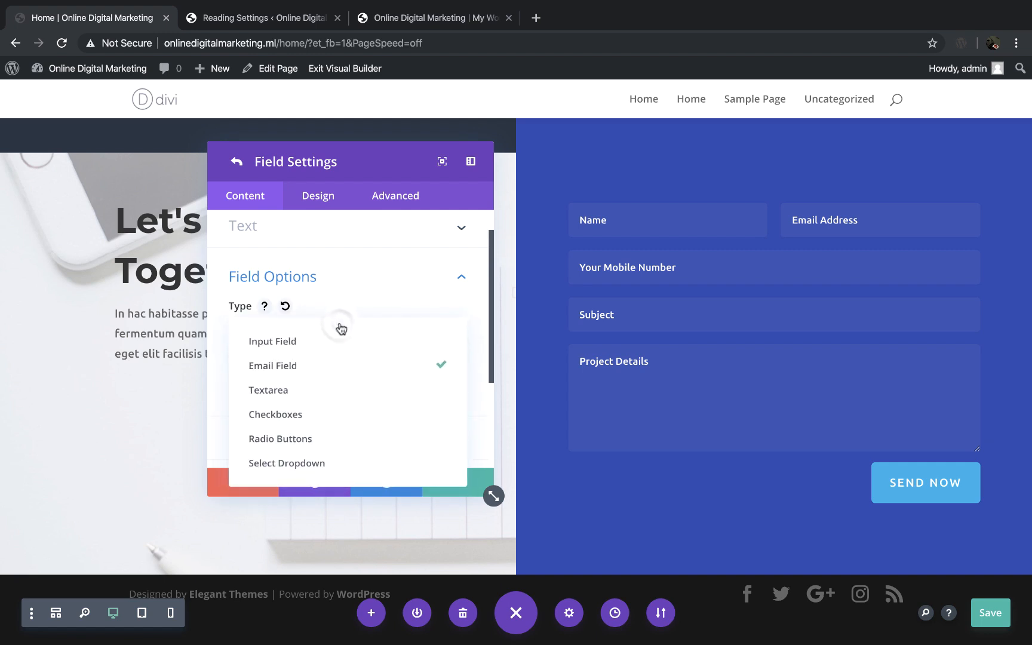
{"action": "left_click", "coordinate": [295, 343]}
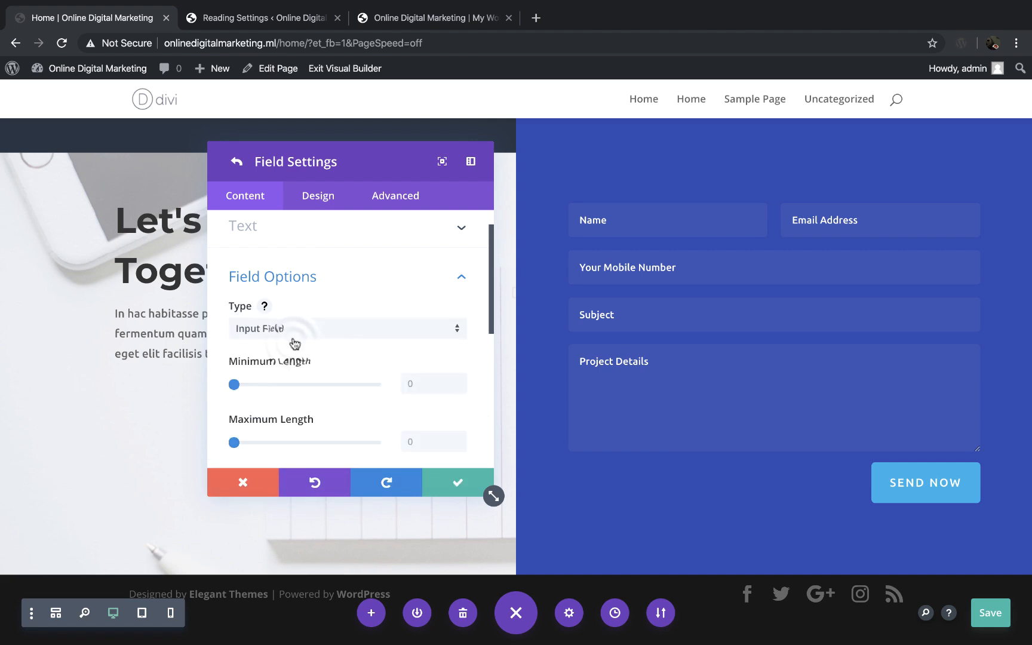
Step: Check the error message and the highlighted subject field in the live page's contact form
{"action": "left_click", "coordinate": [426, 22]}
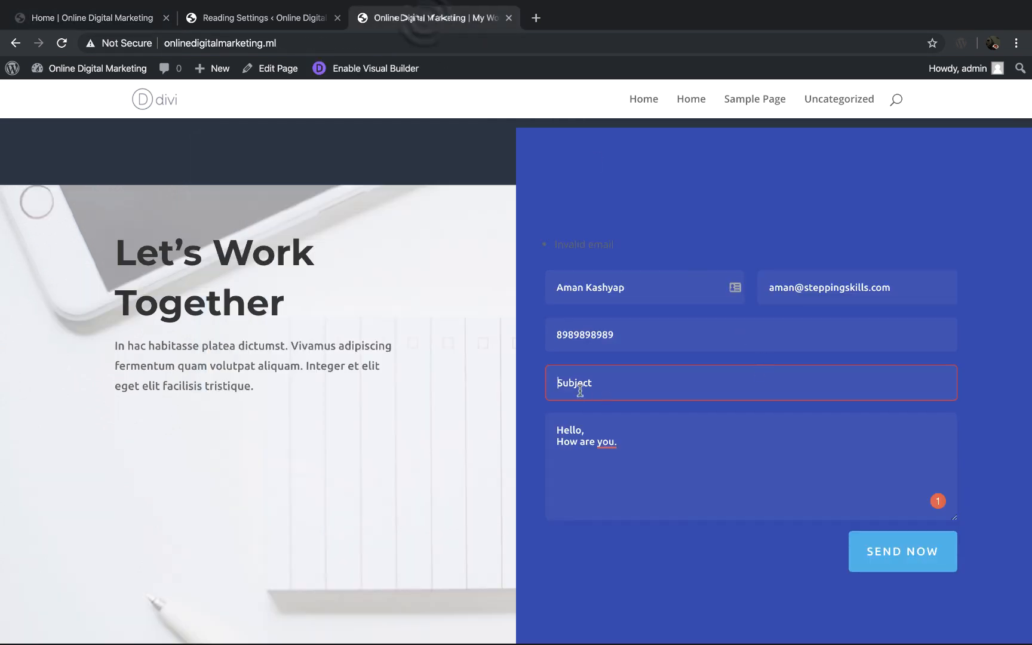
{"action": "left_click_drag", "start_coordinate": [621, 248], "coordinate": [547, 245]}
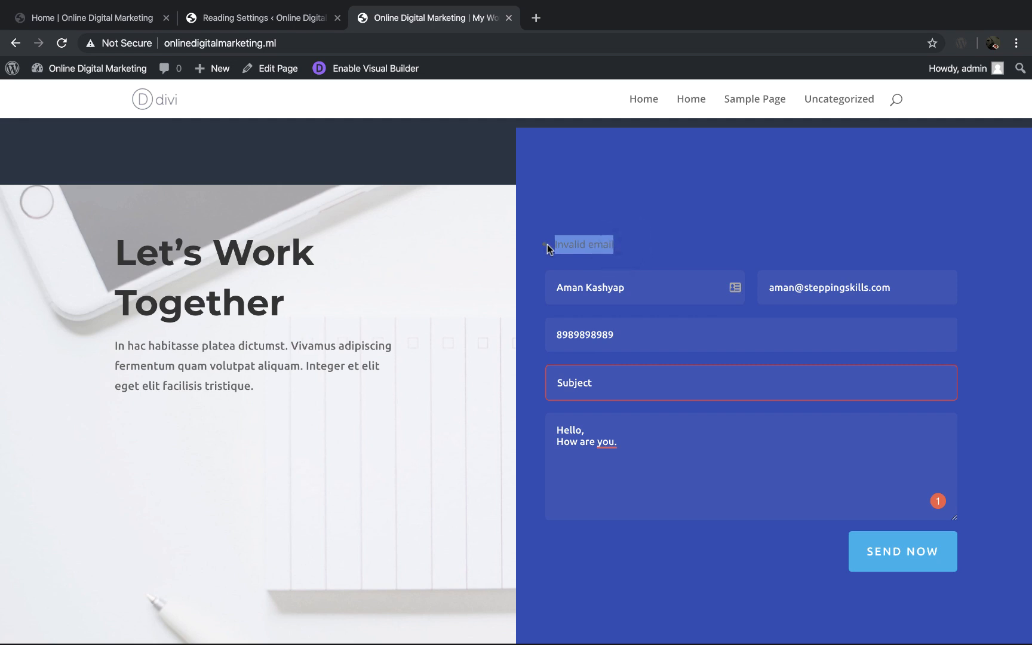
{"action": "left_click", "coordinate": [589, 383]}
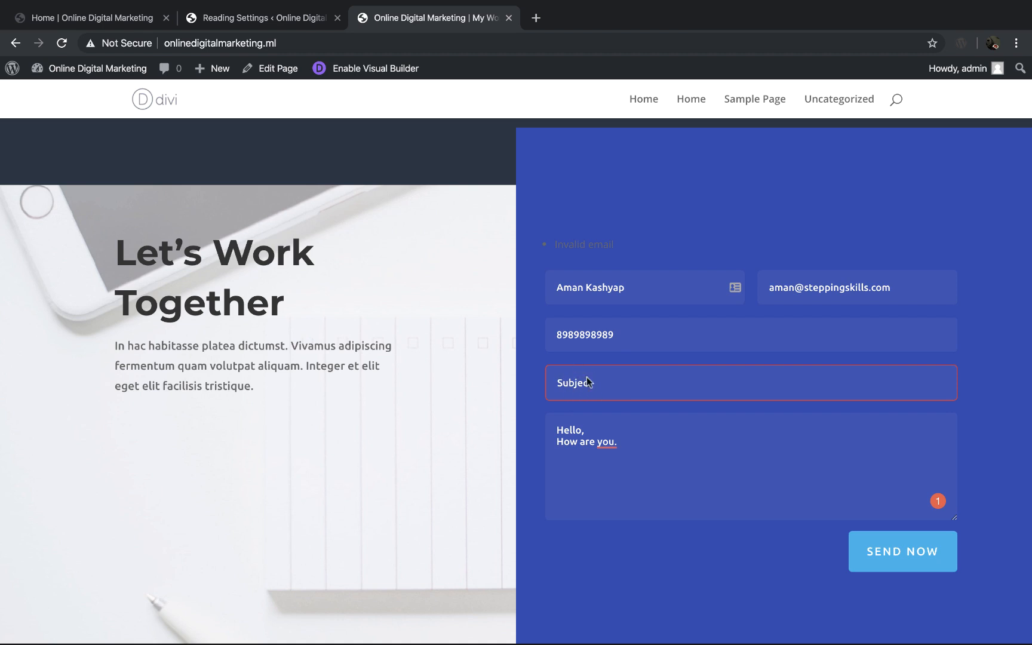
Step: Return to the visual builder, accept the Title field and contact form settings, and save the Home page
{"action": "left_click", "coordinate": [76, 17]}
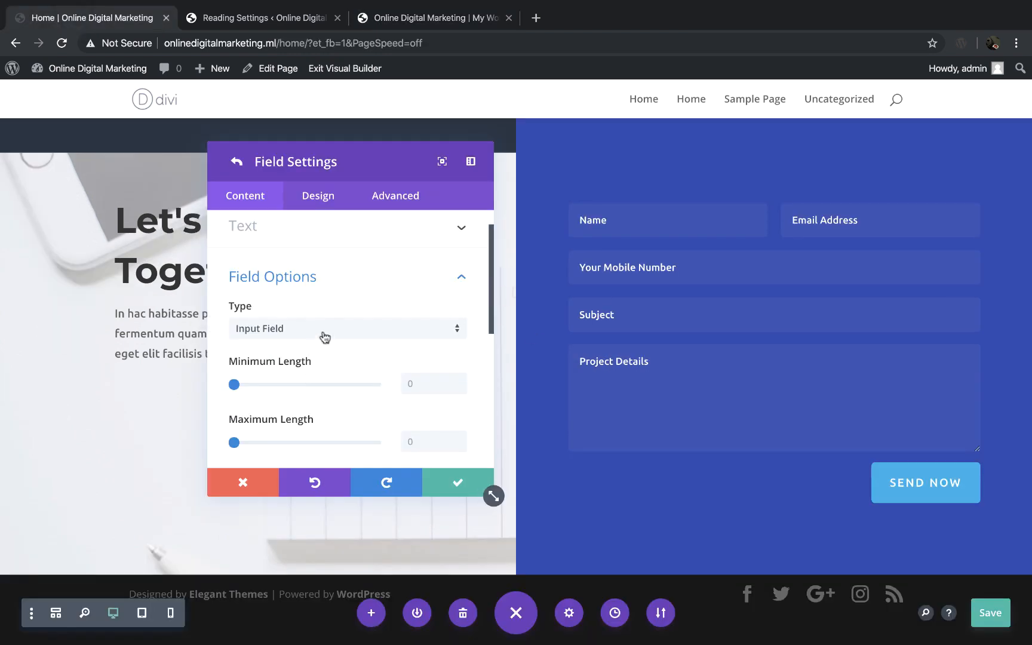
{"action": "scroll", "coordinate": [337, 331], "scroll_direction": "down", "scroll_amount": 3}
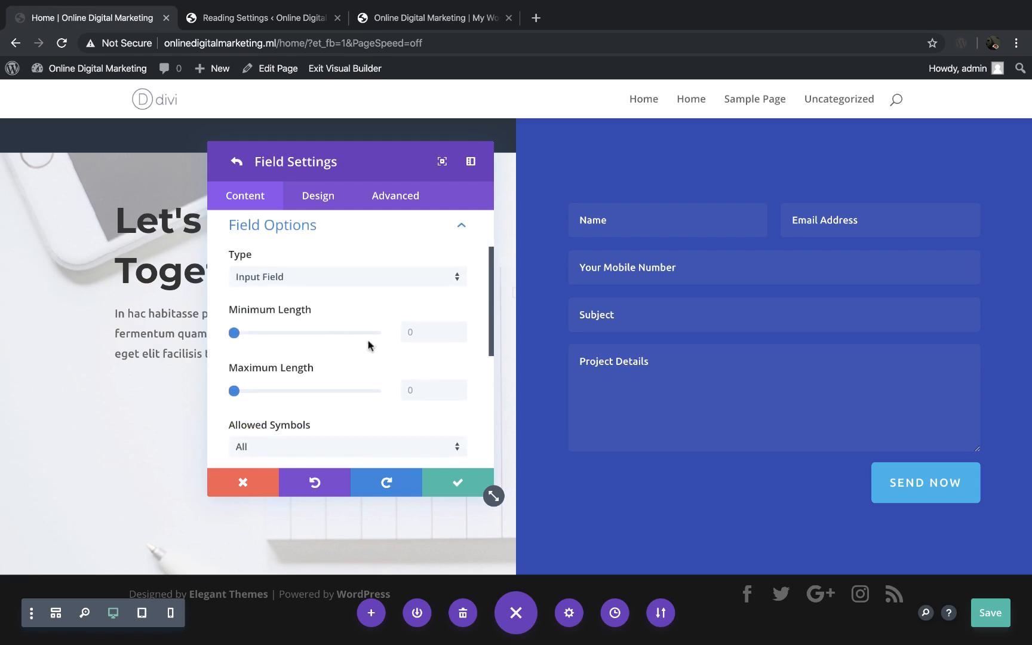
{"action": "left_click", "coordinate": [460, 485]}
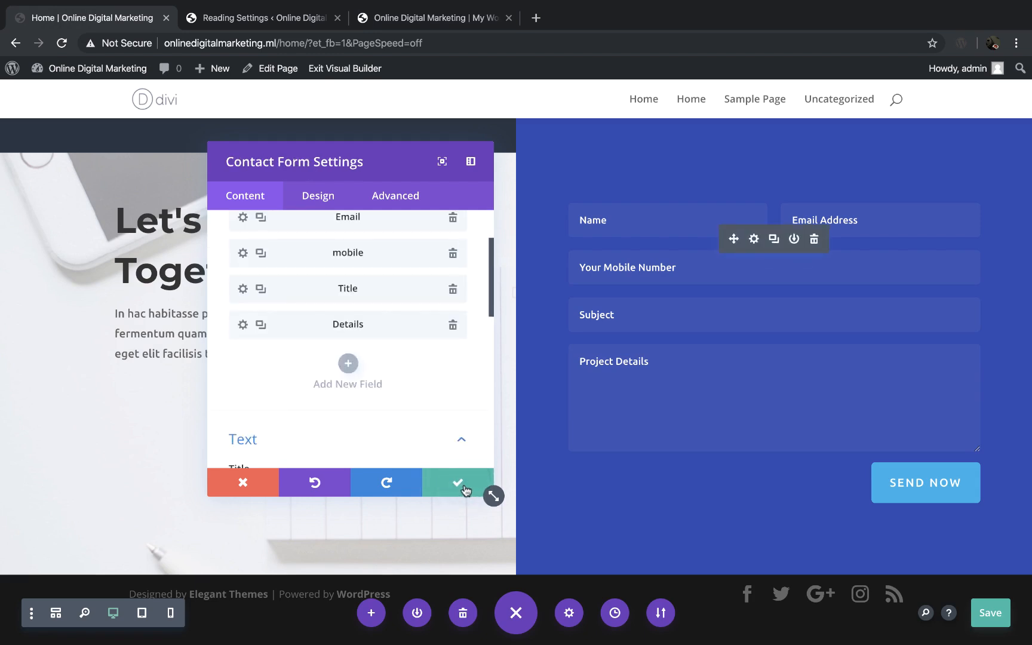
{"action": "left_click", "coordinate": [460, 485]}
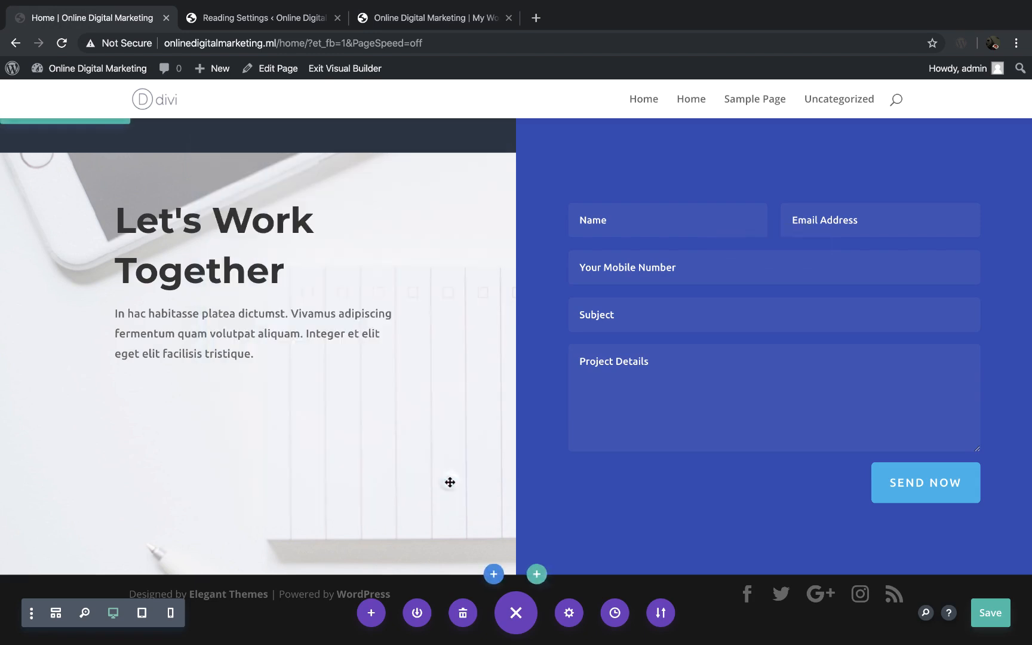
{"action": "left_click", "coordinate": [995, 615]}
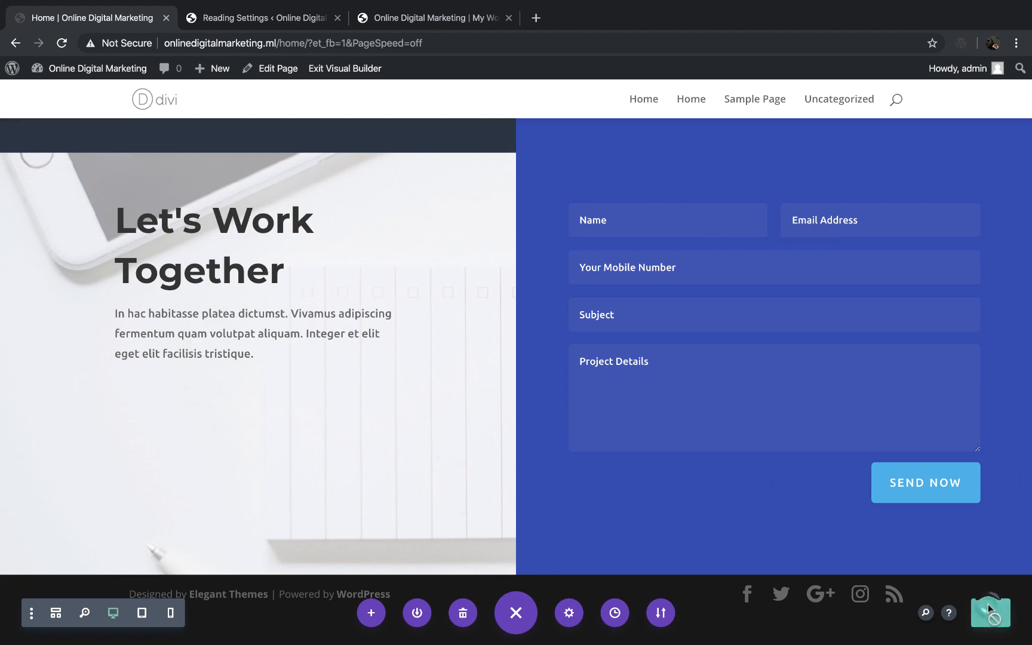
Step: Reload the live homepage and fill in the contact form's name, email address and mobile number
{"action": "left_click", "coordinate": [420, 19]}
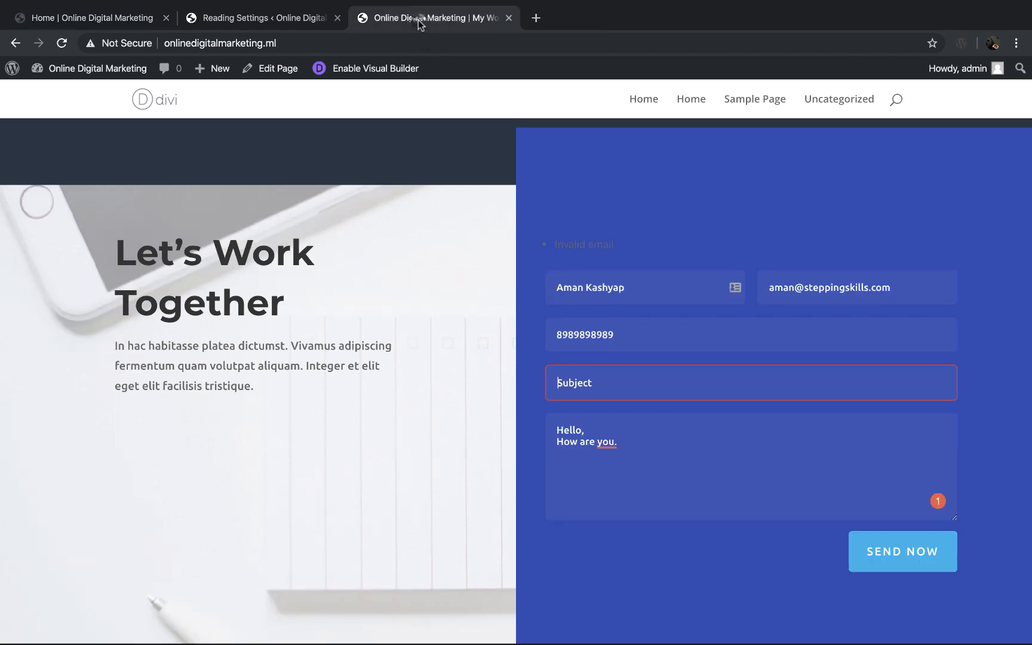
{"action": "key", "text": "super+r"}
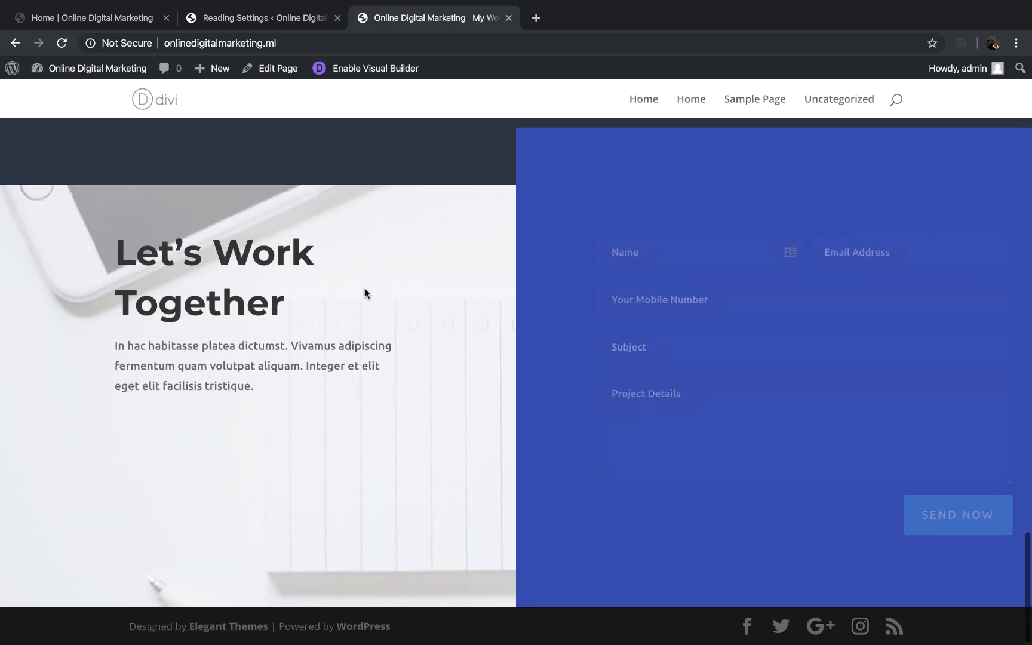
{"action": "left_click", "coordinate": [652, 239]}
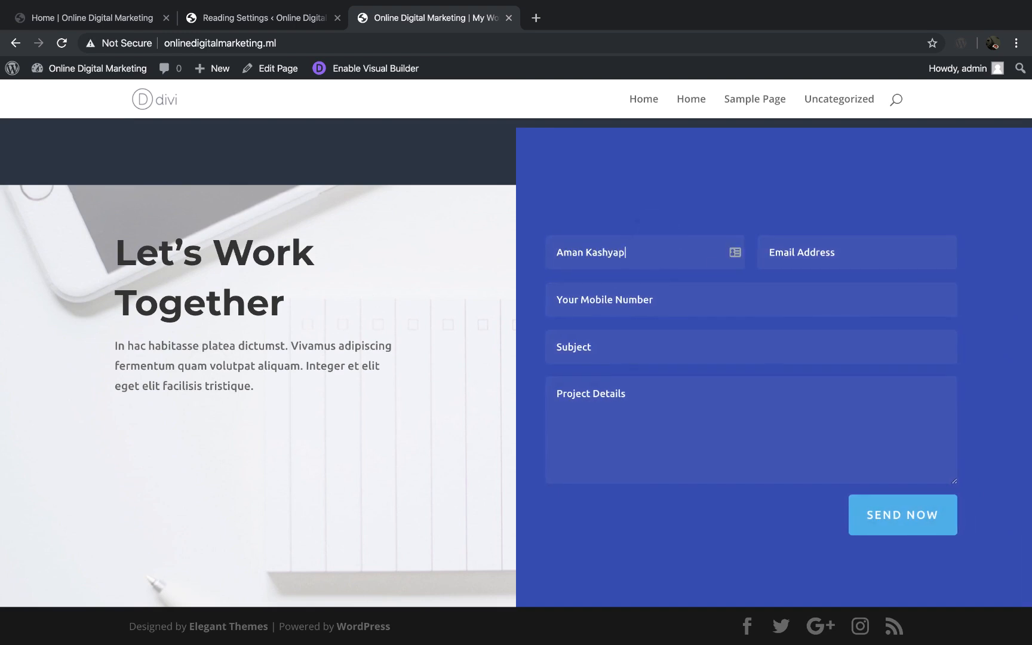
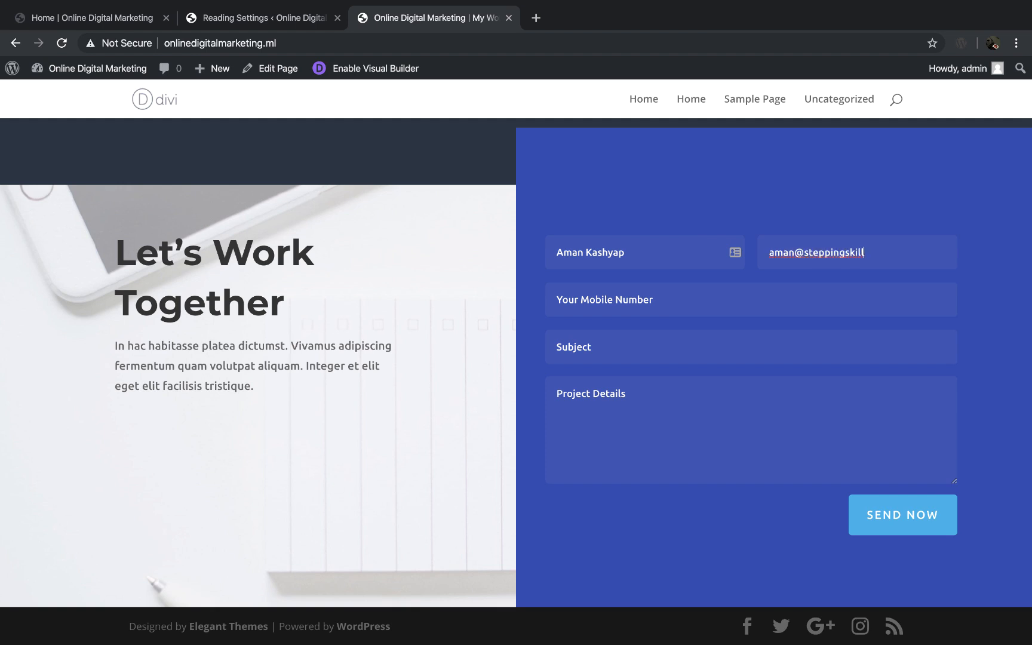
{"action": "type", "text": "898989898"}
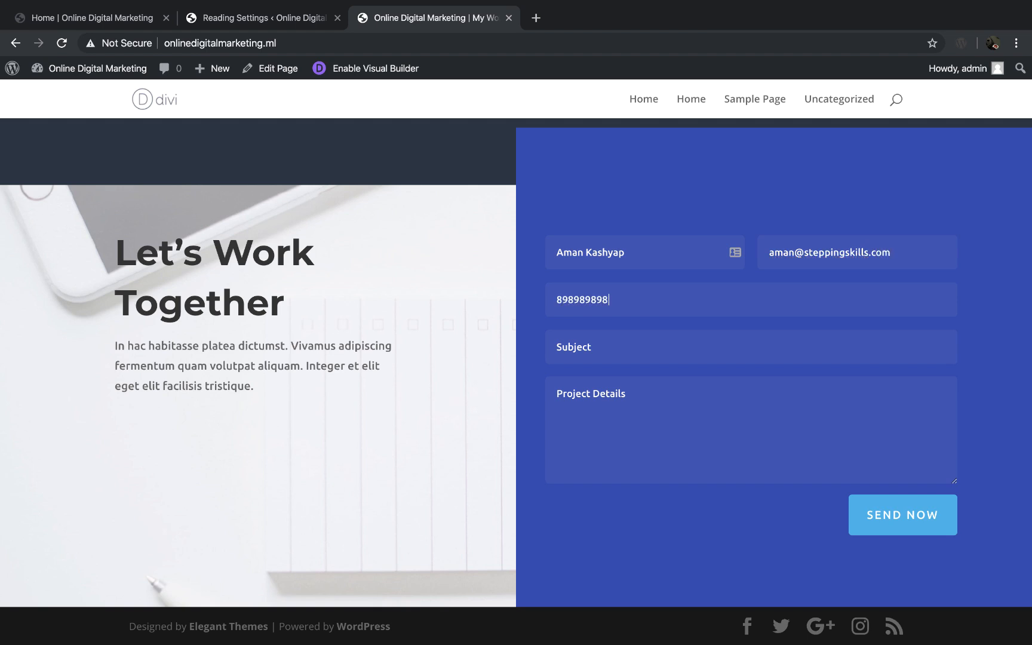
{"action": "type", "text": "He"}
Step: Enter the subject "Hello" and the details "Hello, This is a test message", send the form, and check the response text
{"action": "key", "text": "Tab"}
{"action": "type", "text": "H"}
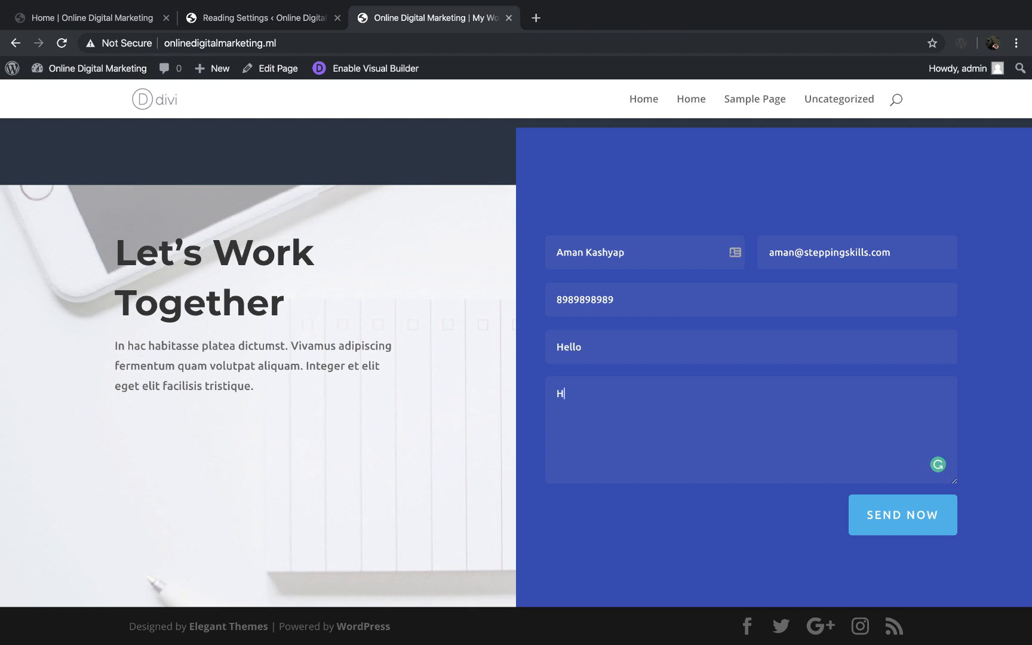
{"action": "type", "text": "ello, This is a test me"}
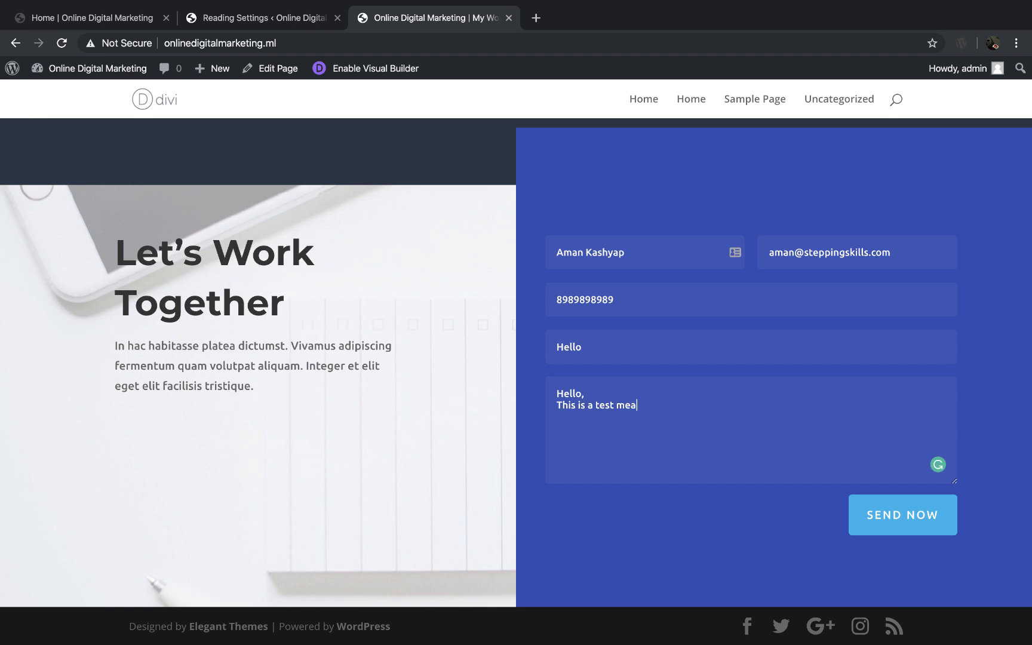
{"action": "type", "text": "ssage"}
{"action": "left_click", "coordinate": [907, 508]}
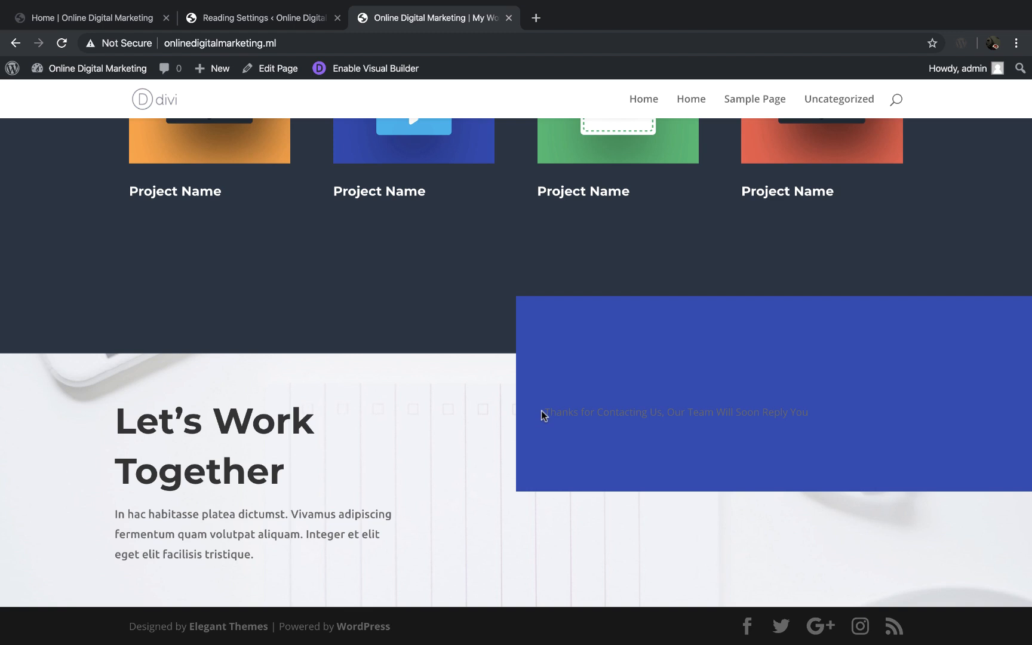
{"action": "left_click_drag", "start_coordinate": [541, 411], "coordinate": [823, 410]}
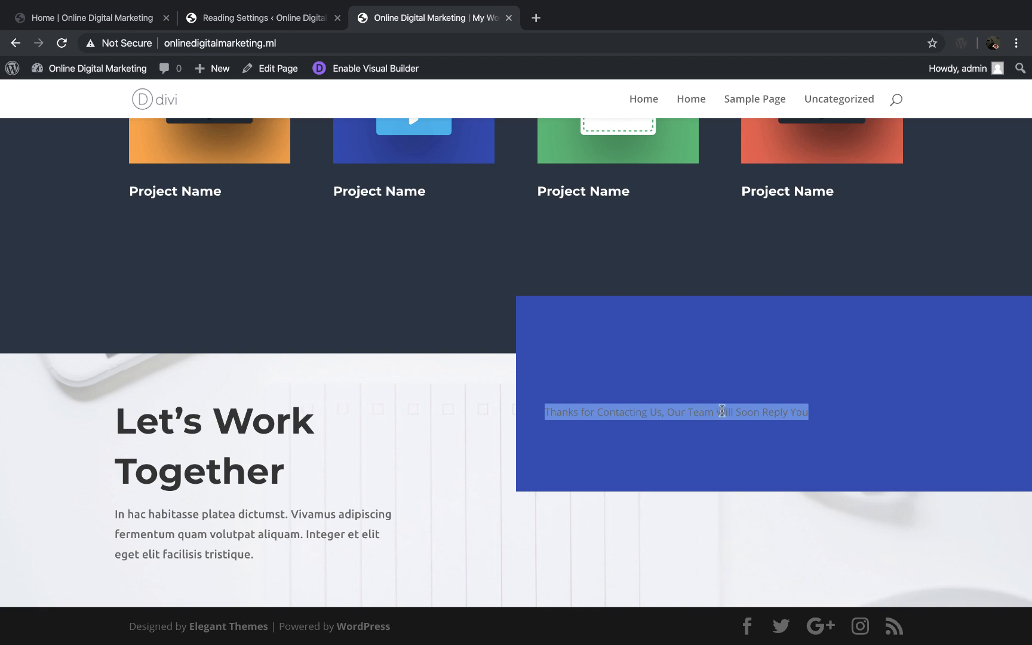
{"action": "left_click", "coordinate": [798, 429]}
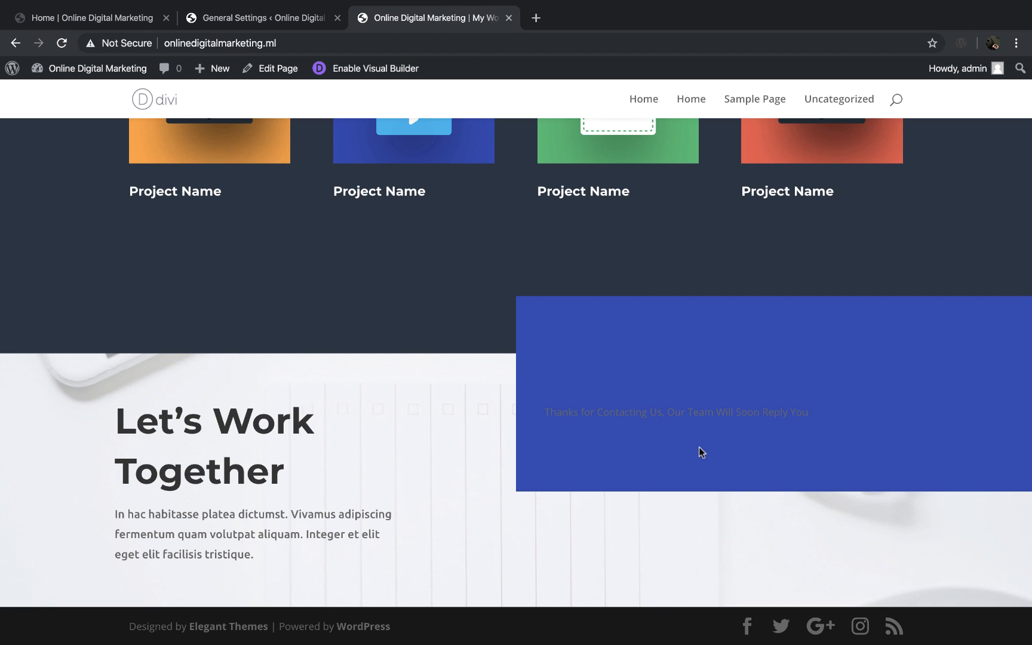
Step: Review the contact form's success message, recipient email and message pattern in the visual builder
{"action": "mouse_move", "coordinate": [73, 35]}
{"action": "left_click", "coordinate": [99, 50]}
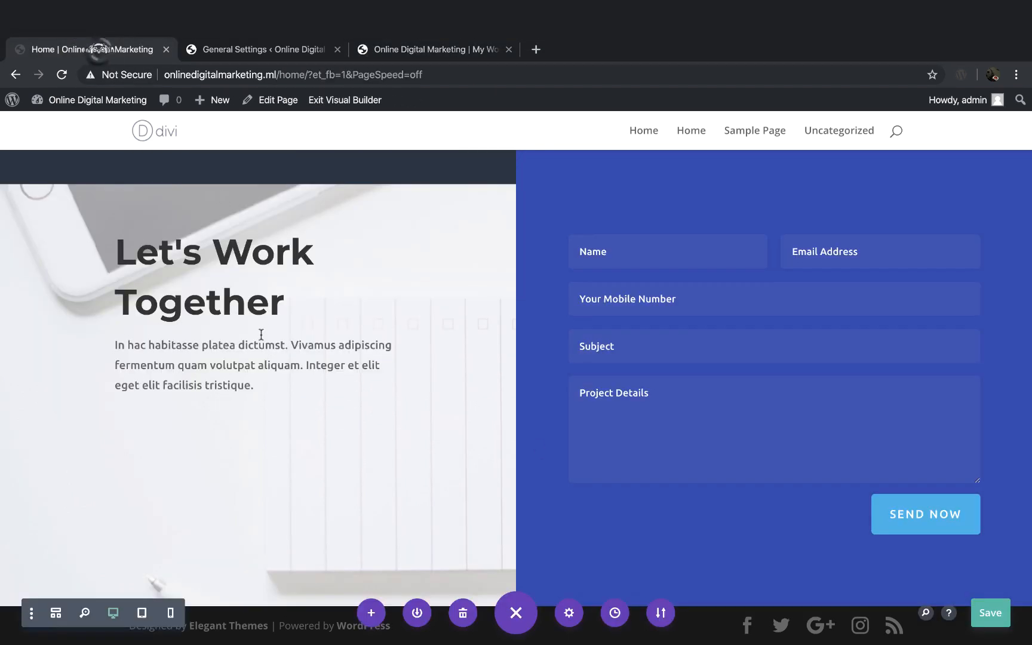
{"action": "left_click", "coordinate": [749, 241]}
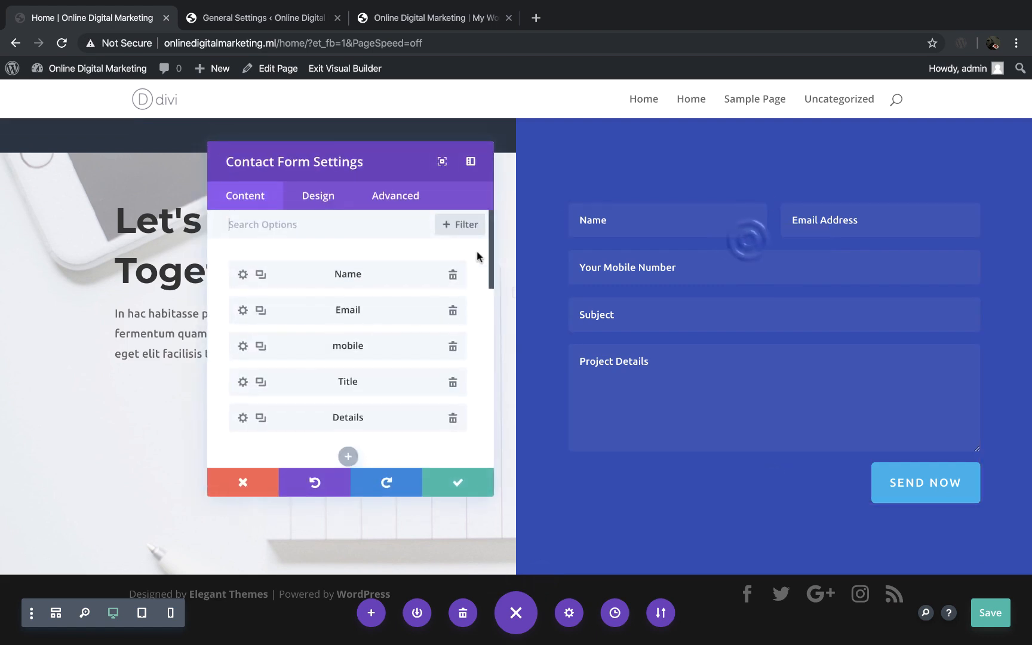
{"action": "scroll", "coordinate": [445, 457], "scroll_direction": "down", "scroll_amount": 5}
{"action": "scroll", "coordinate": [442, 442], "scroll_direction": "down", "scroll_amount": 5}
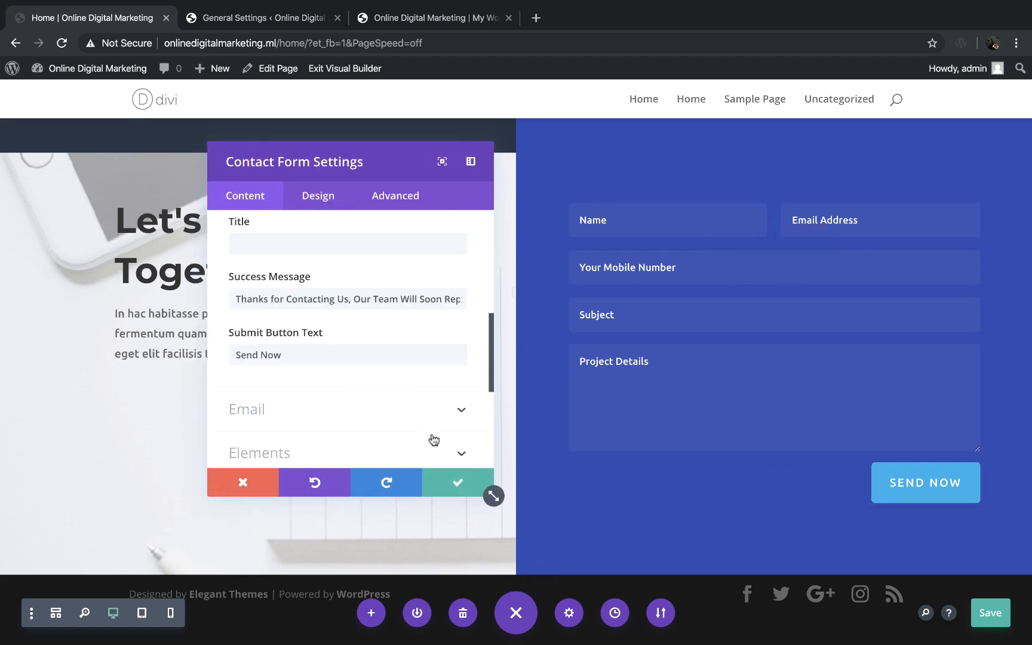
{"action": "left_click", "coordinate": [463, 364]}
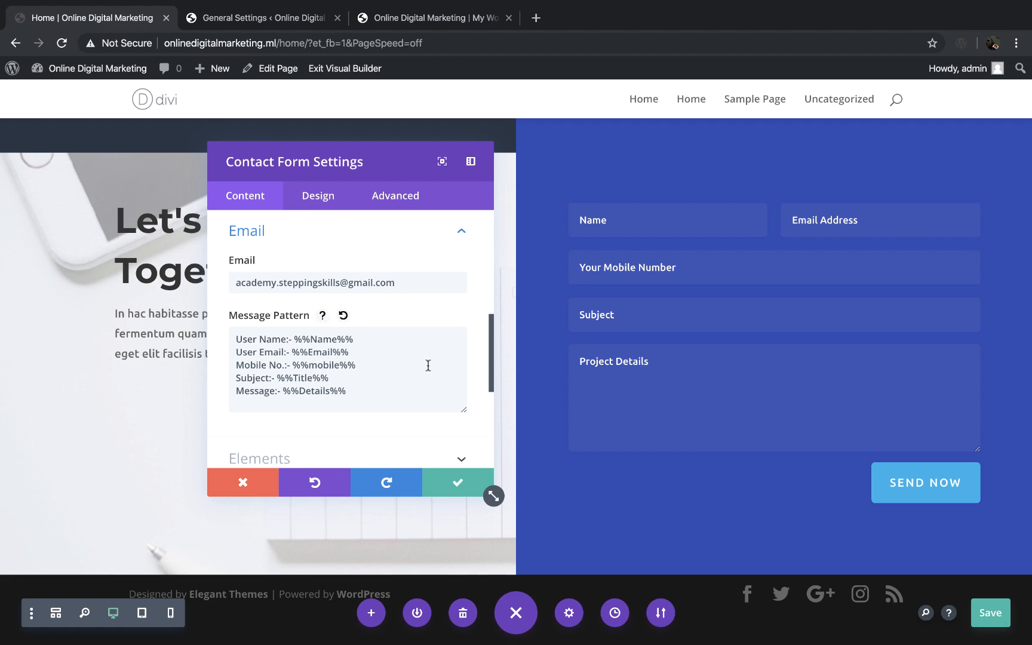
{"action": "left_click", "coordinate": [452, 490]}
Step: Leave the visual builder for the WordPress dashboard, saving the Home page's changes on exit
{"action": "scroll", "coordinate": [454, 308], "scroll_direction": "up", "scroll_amount": 20}
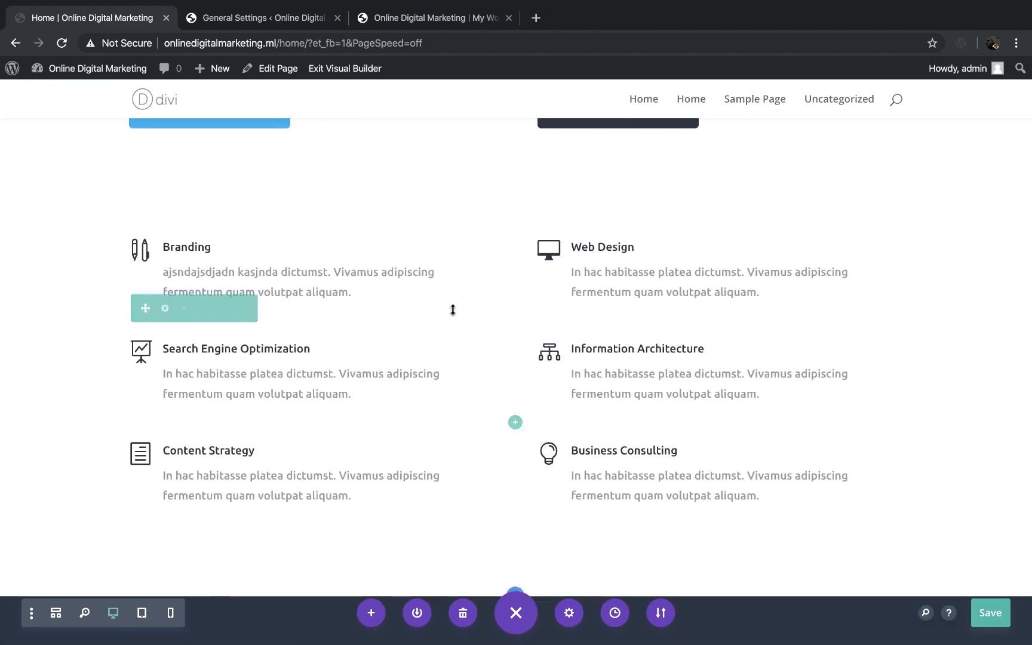
{"action": "scroll", "coordinate": [453, 309], "scroll_direction": "up", "scroll_amount": 15}
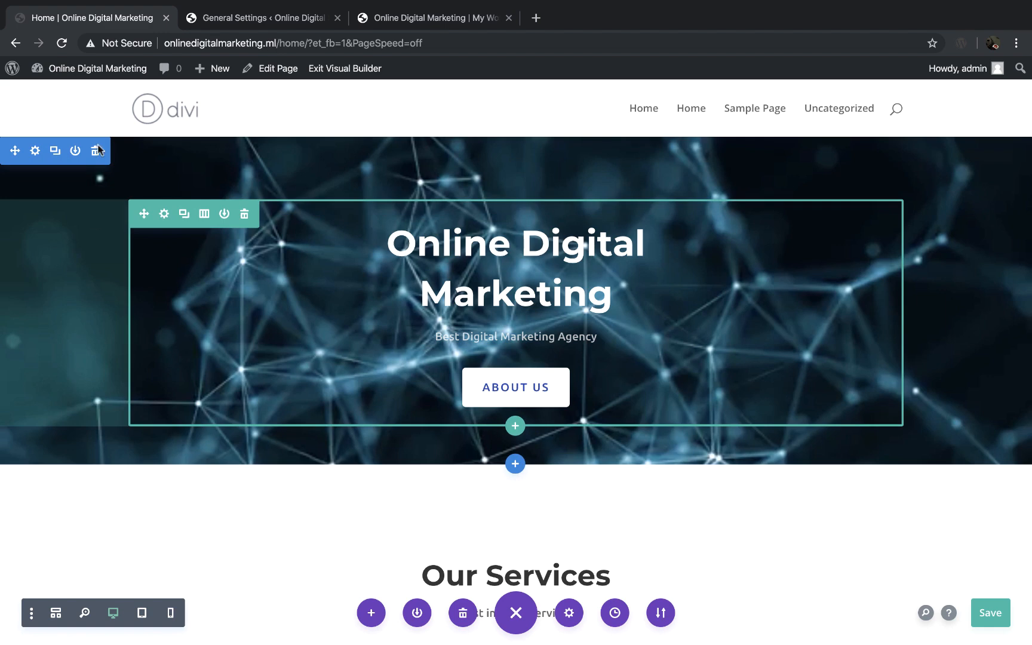
{"action": "mouse_move", "coordinate": [107, 68]}
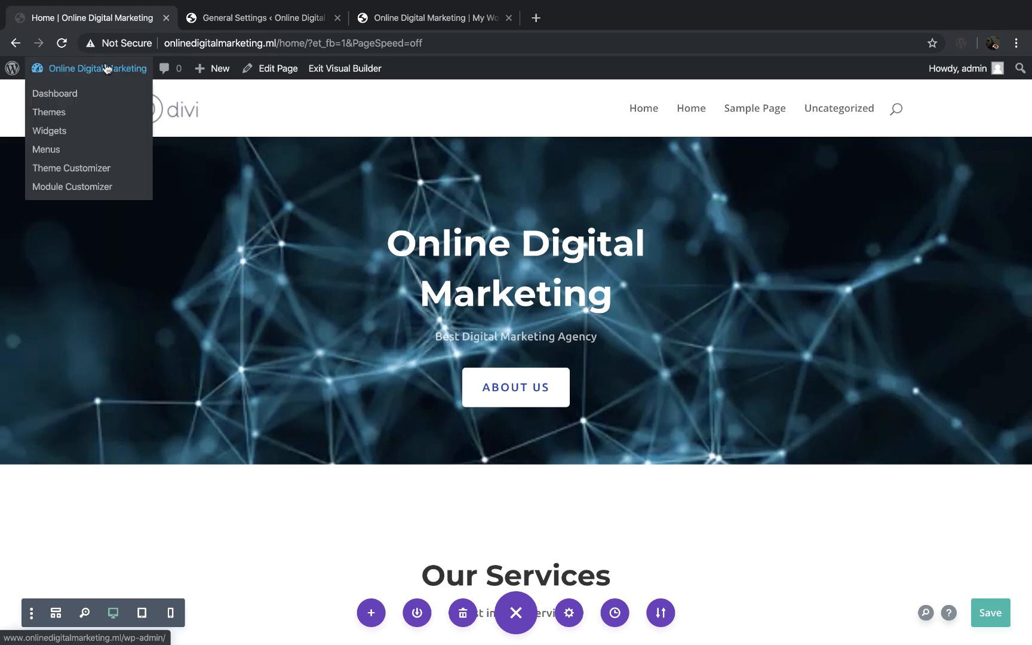
{"action": "left_click", "coordinate": [53, 94]}
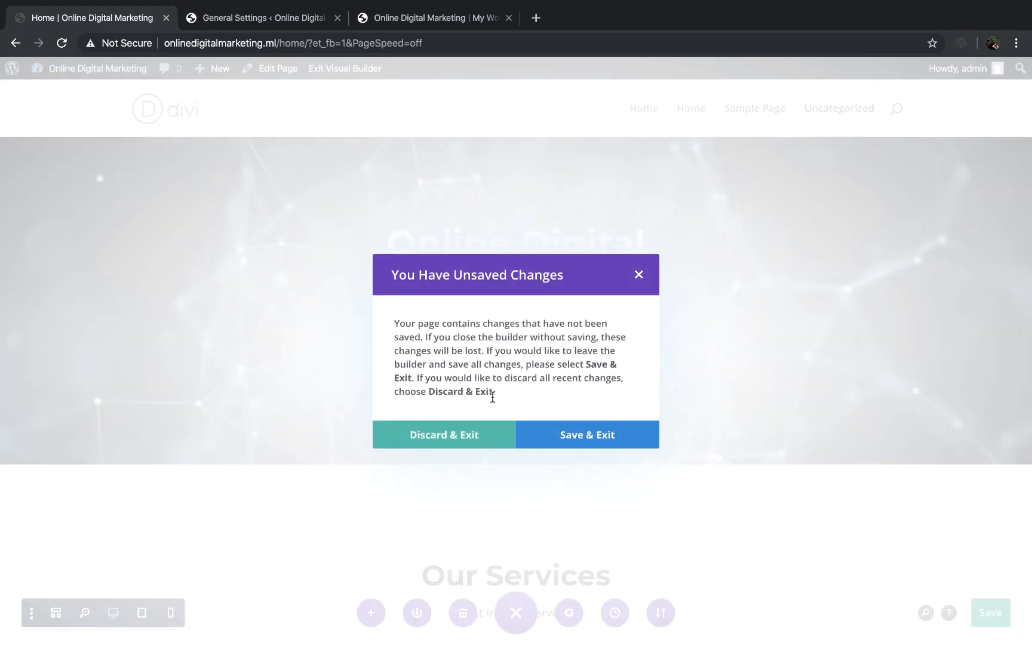
{"action": "left_click", "coordinate": [586, 433]}
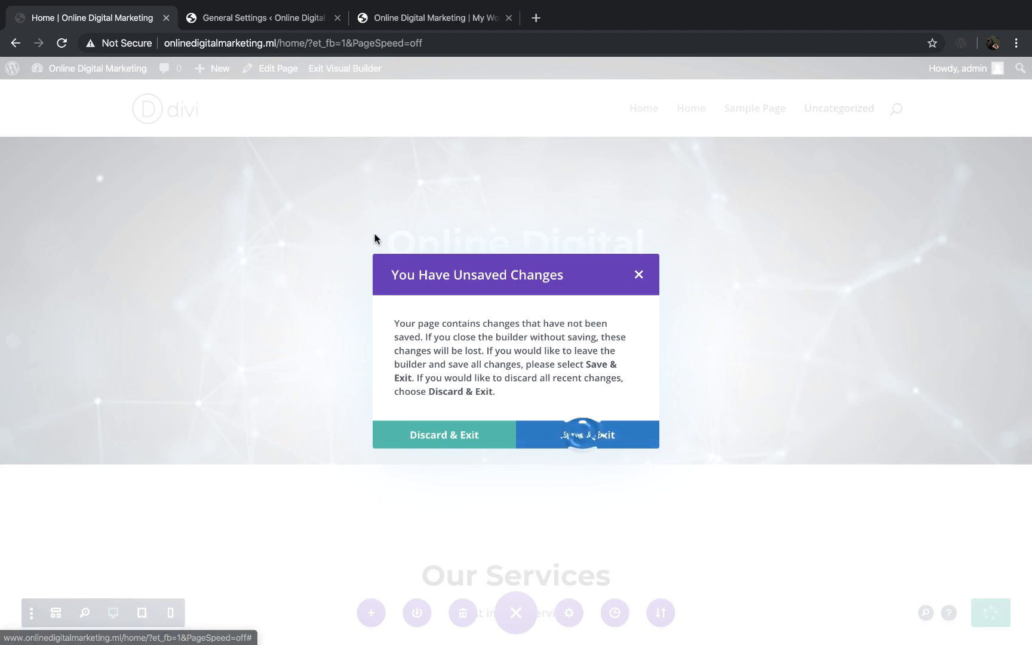
{"action": "left_click", "coordinate": [640, 275]}
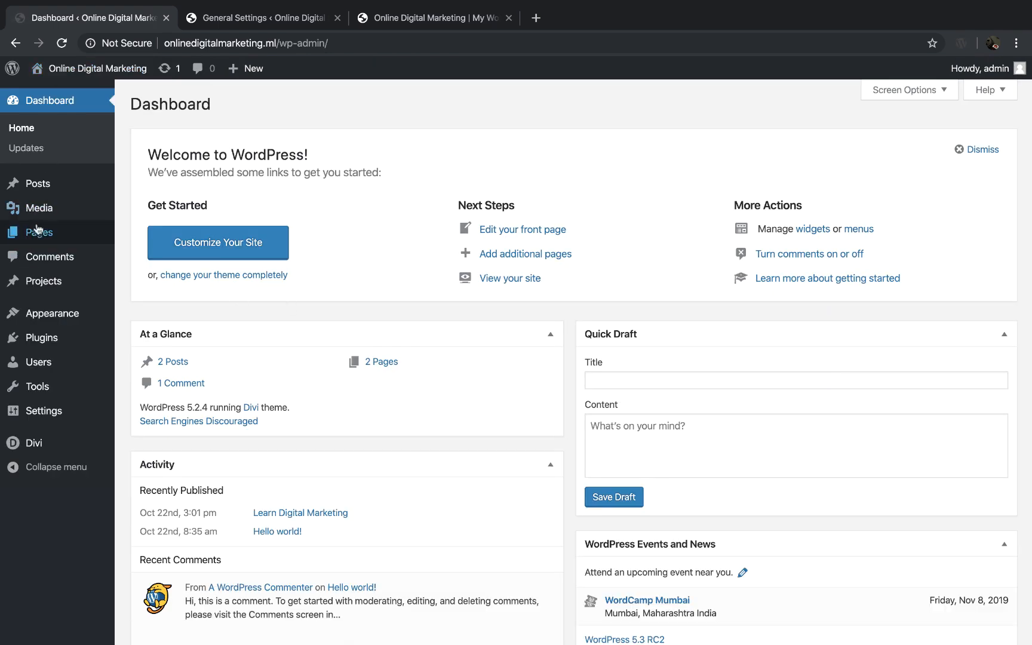
Step: Open the list of all the website's pages and locate the Home page entry
{"action": "mouse_move", "coordinate": [42, 236]}
{"action": "left_click", "coordinate": [171, 237]}
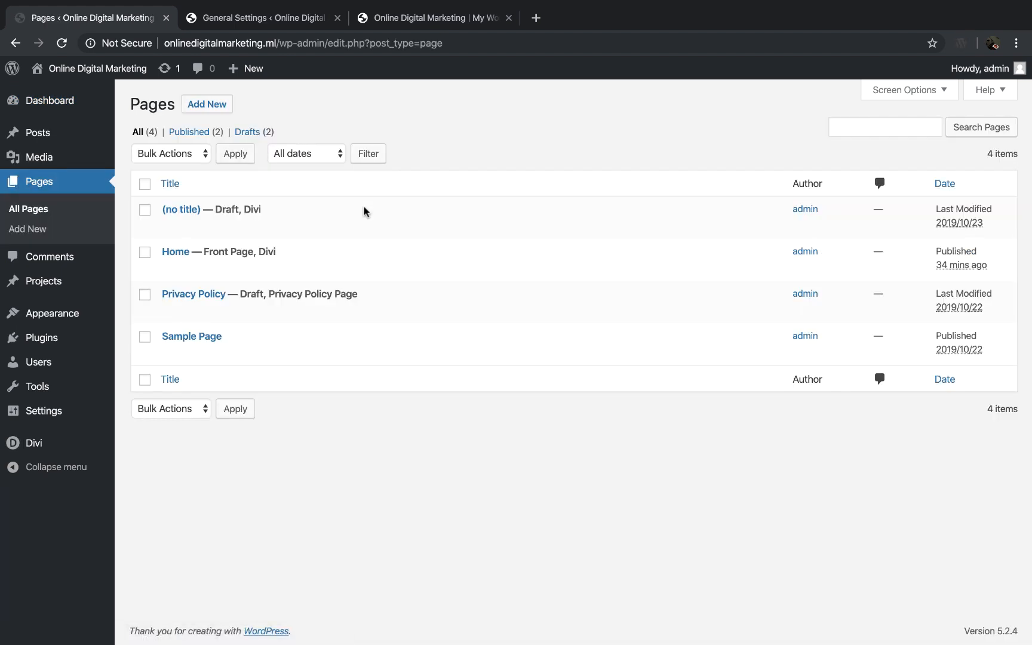
{"action": "mouse_move", "coordinate": [227, 270]}
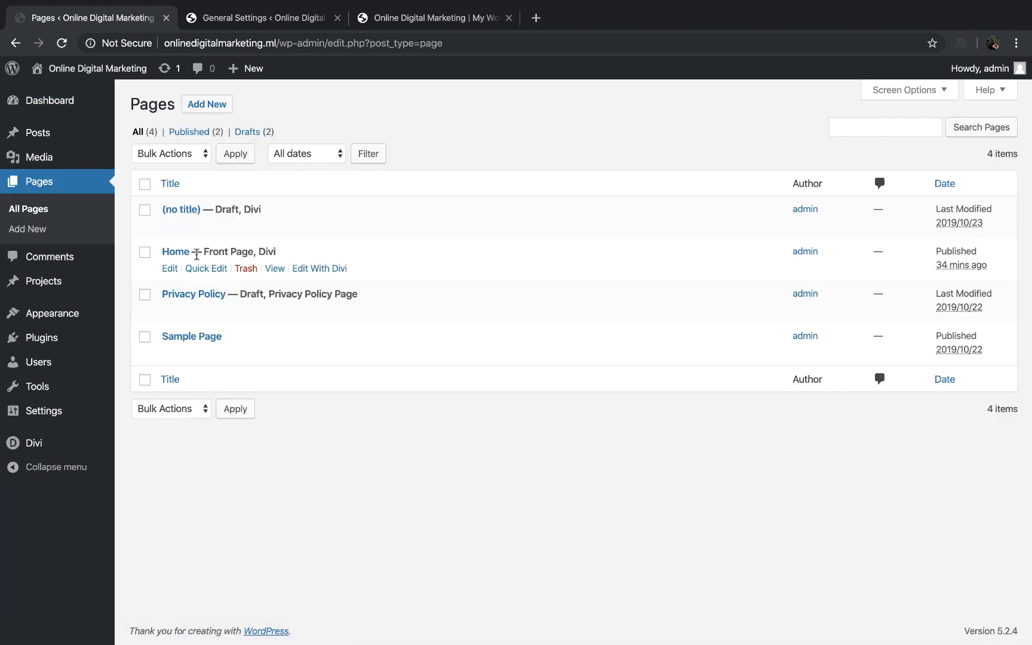
Step: Create a new page titled "About Us" and publish it
{"action": "mouse_move", "coordinate": [212, 296]}
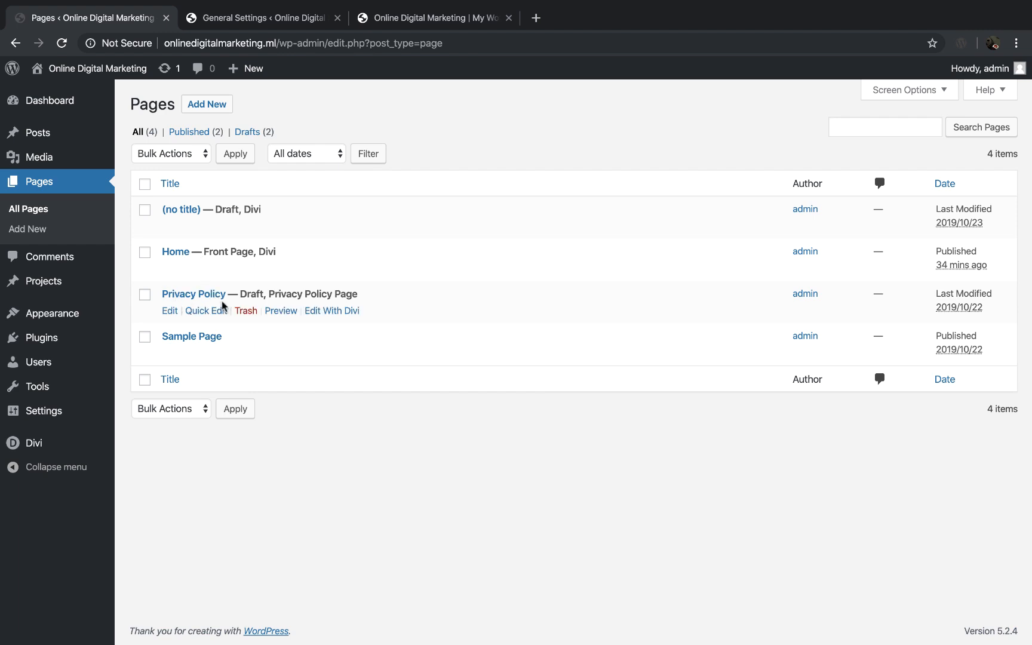
{"action": "mouse_move", "coordinate": [185, 336]}
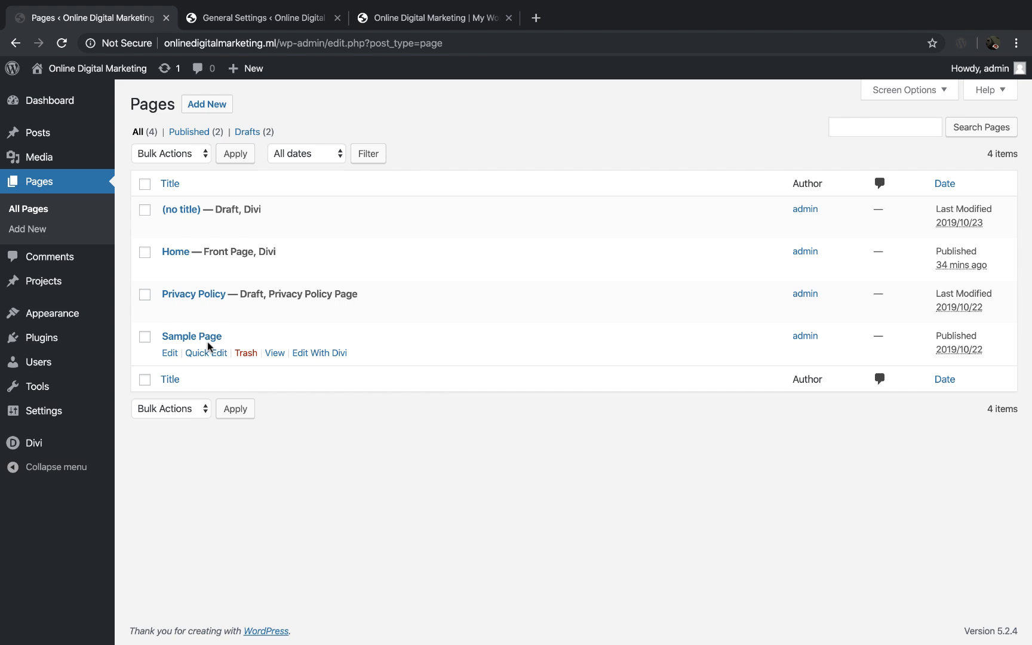
{"action": "left_click", "coordinate": [208, 105]}
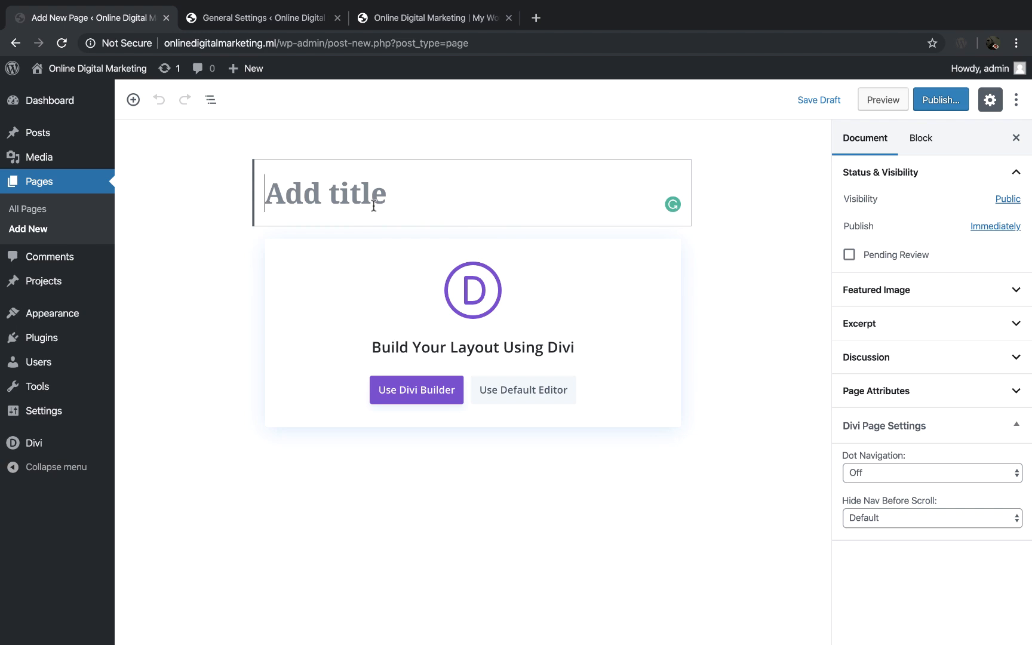
{"action": "type", "text": "About Us"}
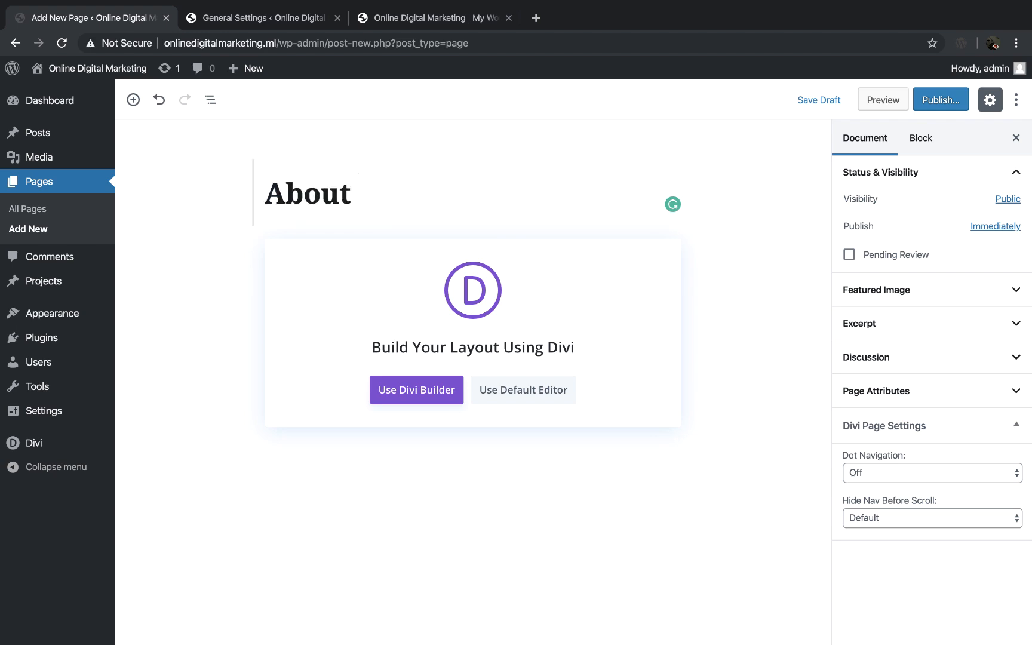
{"action": "left_click", "coordinate": [949, 98]}
{"action": "left_click", "coordinate": [944, 99]}
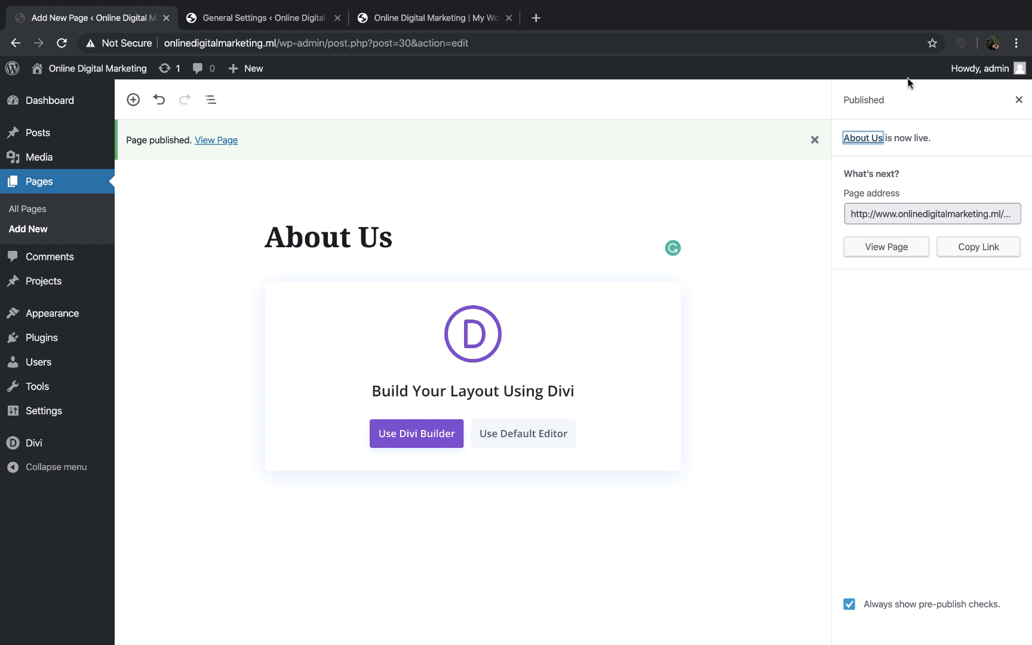
Step: Start building the About Us page with the Divi Builder from a premade layout, opening the layout library
{"action": "left_click", "coordinate": [425, 435]}
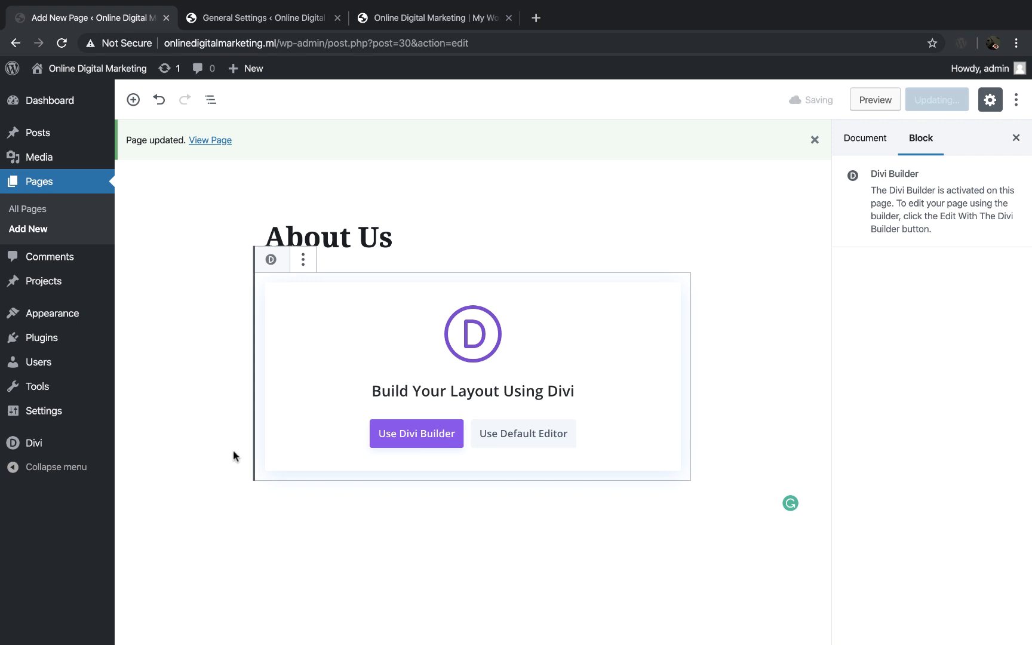
{"action": "left_click", "coordinate": [413, 441]}
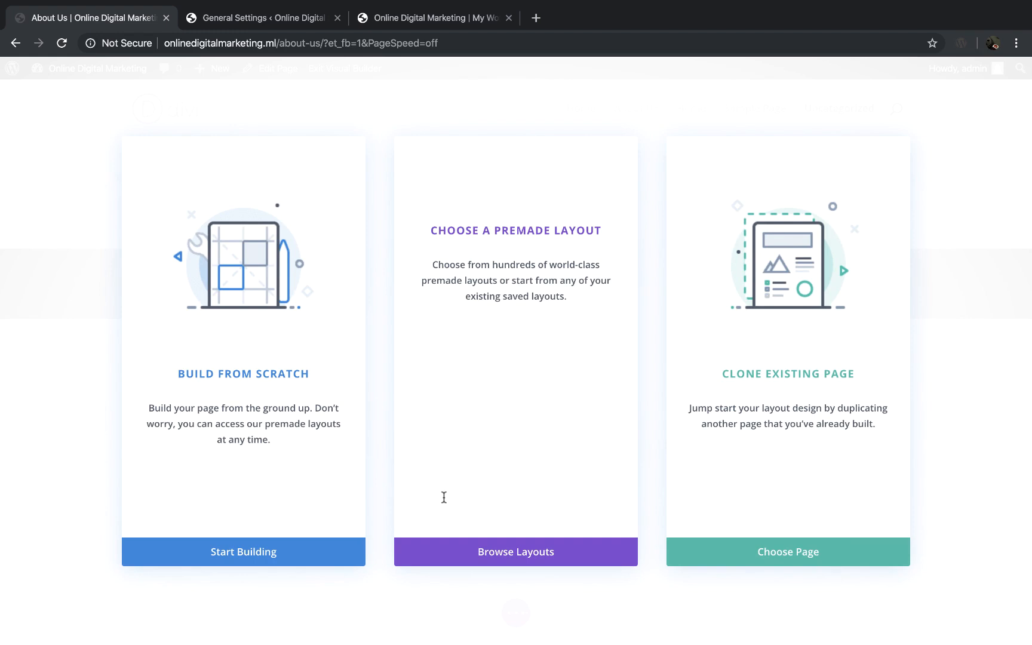
{"action": "left_click", "coordinate": [529, 559]}
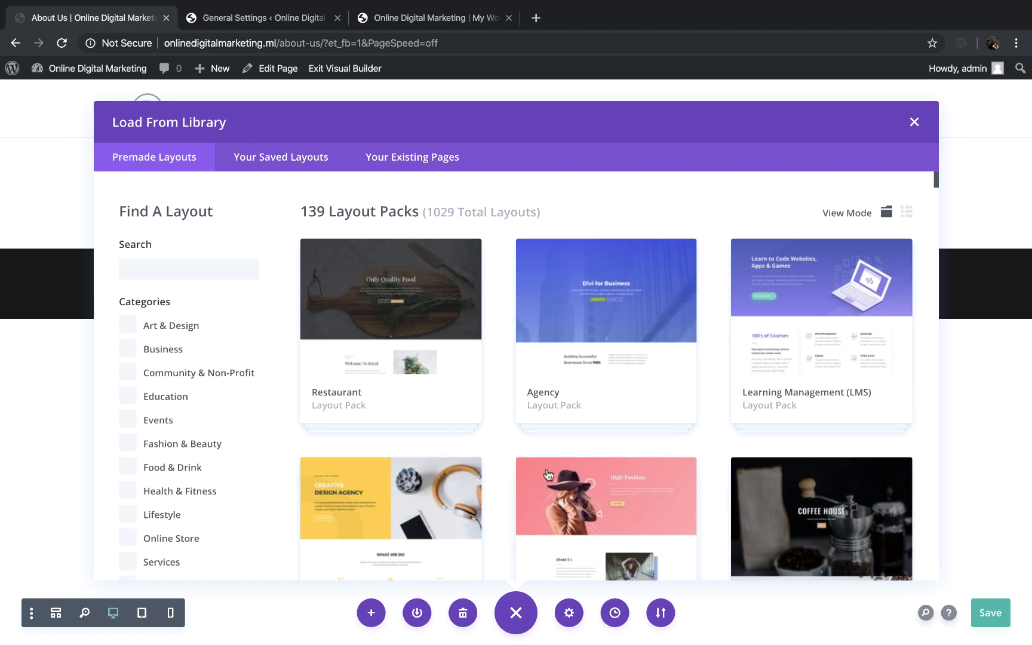
Step: Look through the premade layout packs, check which page layouts the Web Agency pack offers, and return to the pack list
{"action": "scroll", "coordinate": [503, 465], "scroll_direction": "down", "scroll_amount": 1}
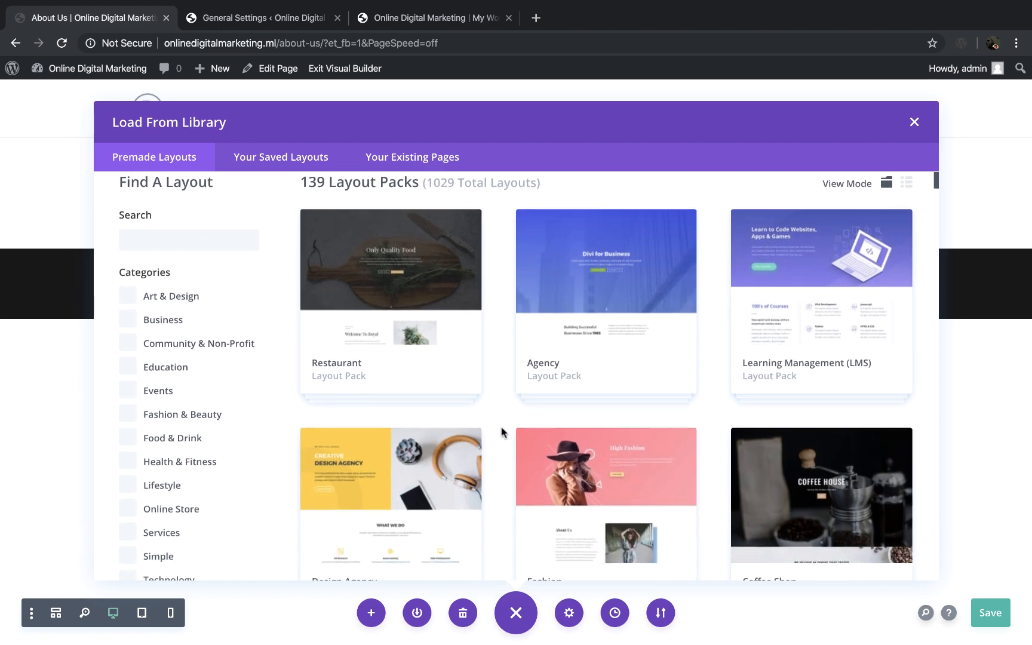
{"action": "scroll", "coordinate": [501, 428], "scroll_direction": "down", "scroll_amount": 12}
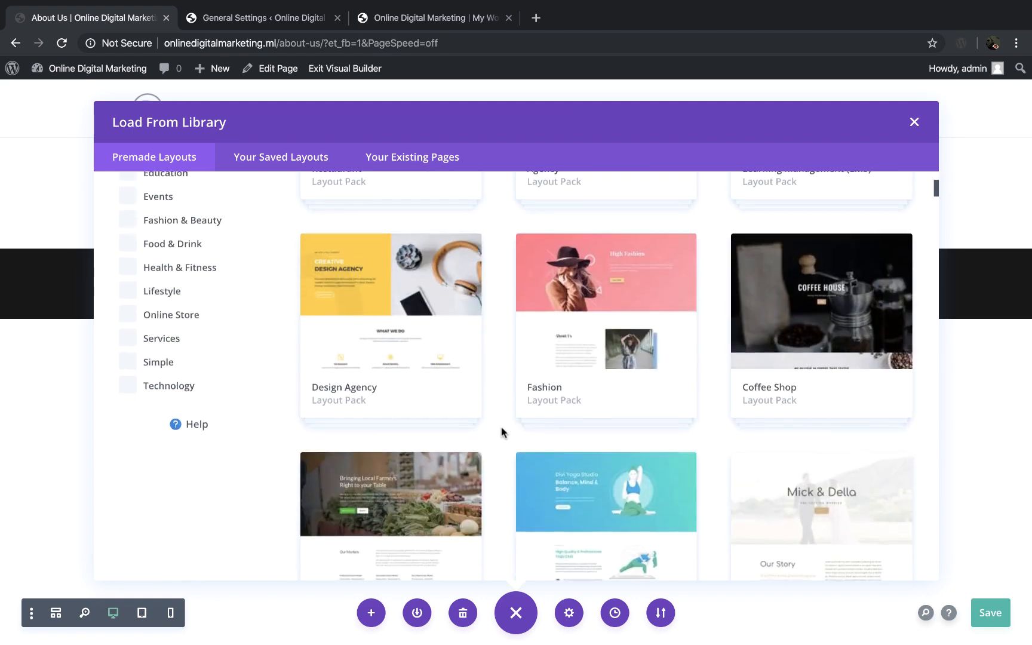
{"action": "scroll", "coordinate": [500, 428], "scroll_direction": "down", "scroll_amount": 4}
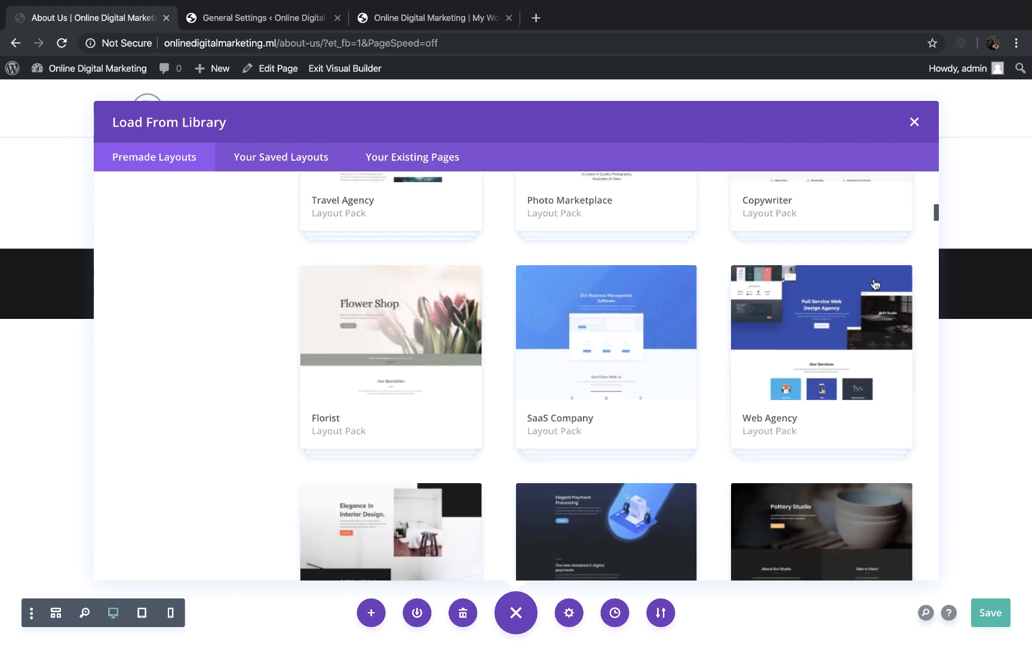
{"action": "left_click", "coordinate": [795, 369]}
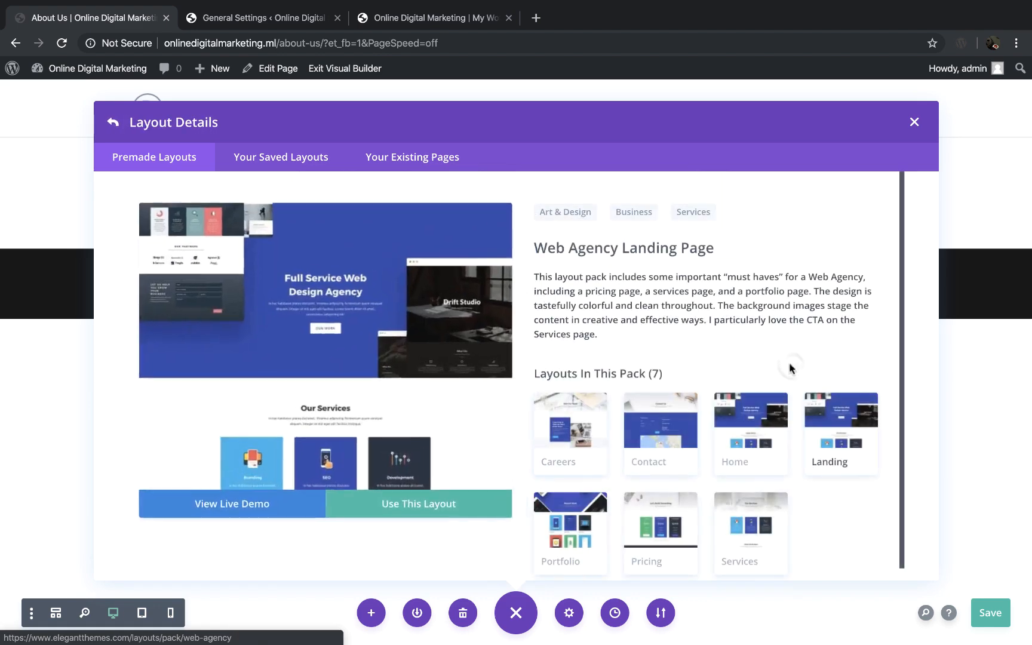
{"action": "scroll", "coordinate": [642, 464], "scroll_direction": "down", "scroll_amount": 1}
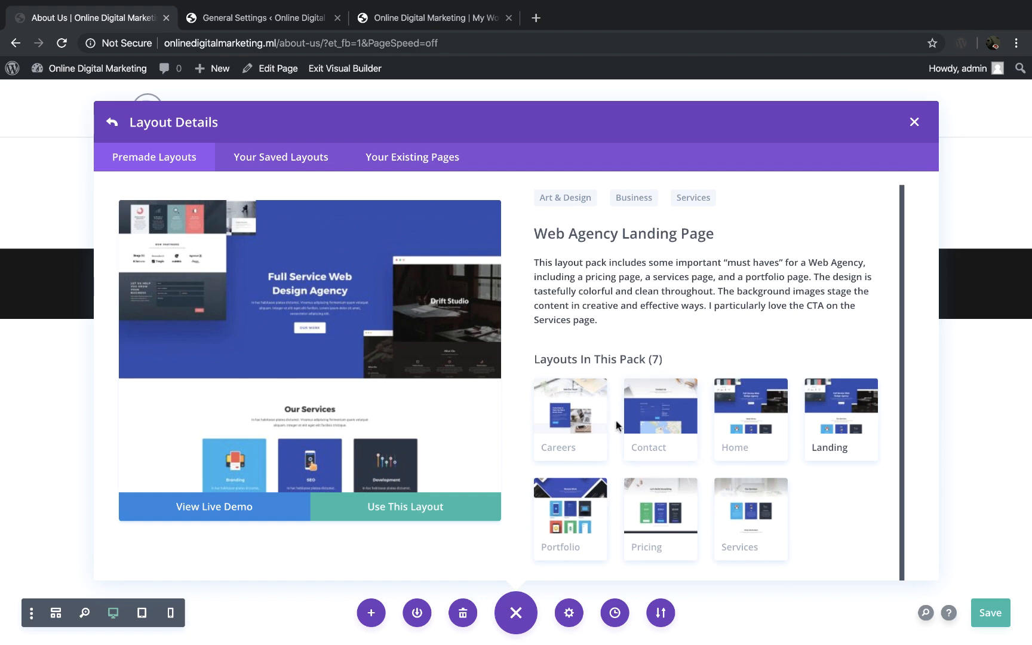
{"action": "scroll", "coordinate": [579, 419], "scroll_direction": "up", "scroll_amount": 1}
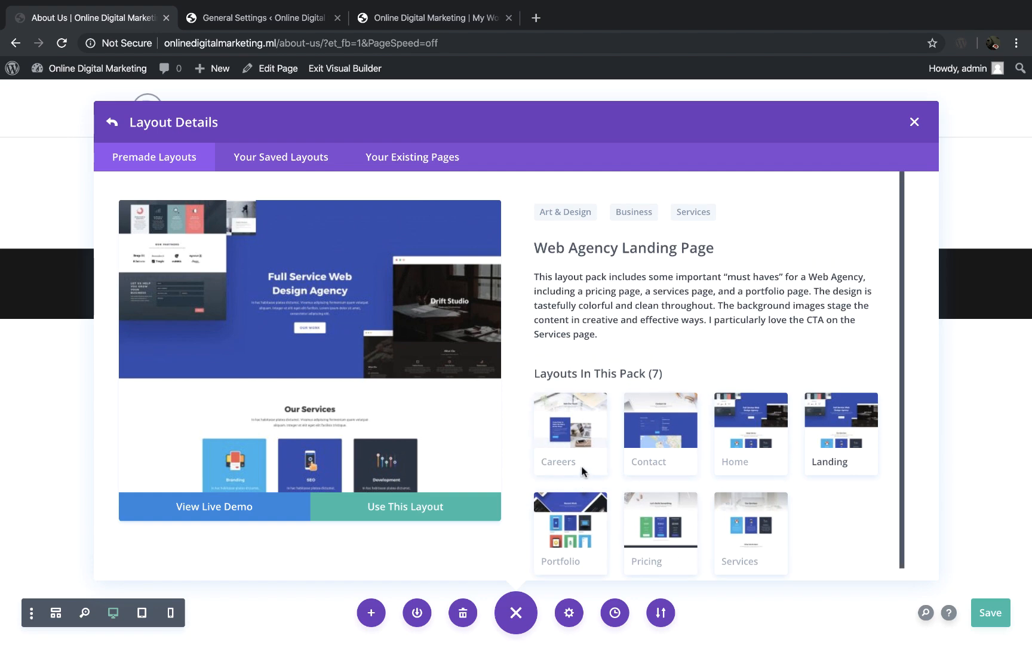
{"action": "left_click", "coordinate": [113, 122]}
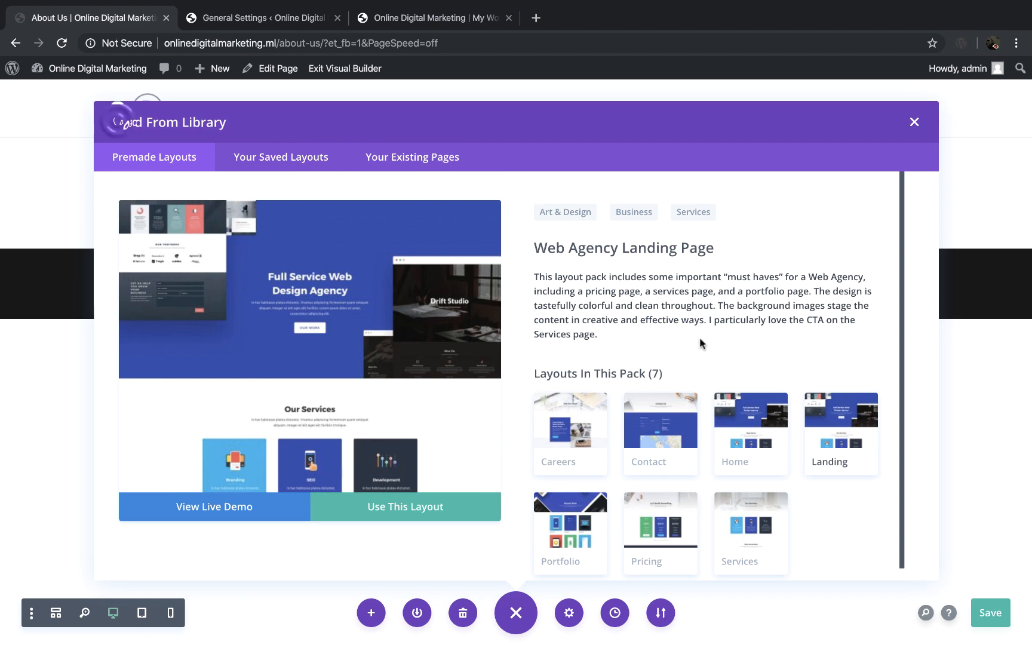
Step: Load the About layout from the Agency layout pack into the About Us page
{"action": "scroll", "coordinate": [673, 363], "scroll_direction": "up", "scroll_amount": 7}
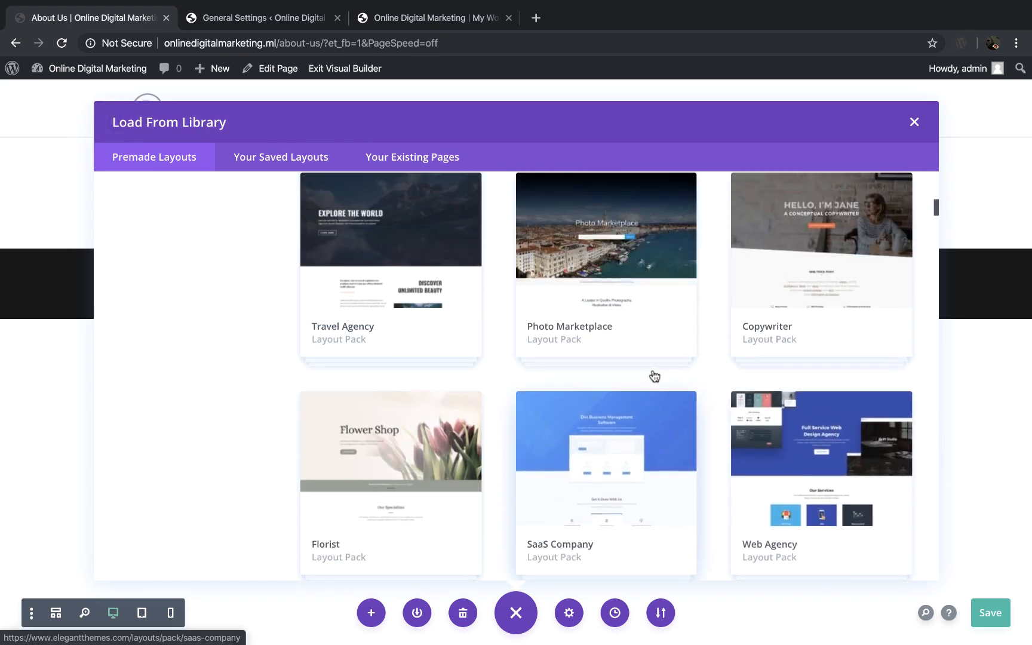
{"action": "scroll", "coordinate": [655, 376], "scroll_direction": "up", "scroll_amount": 2}
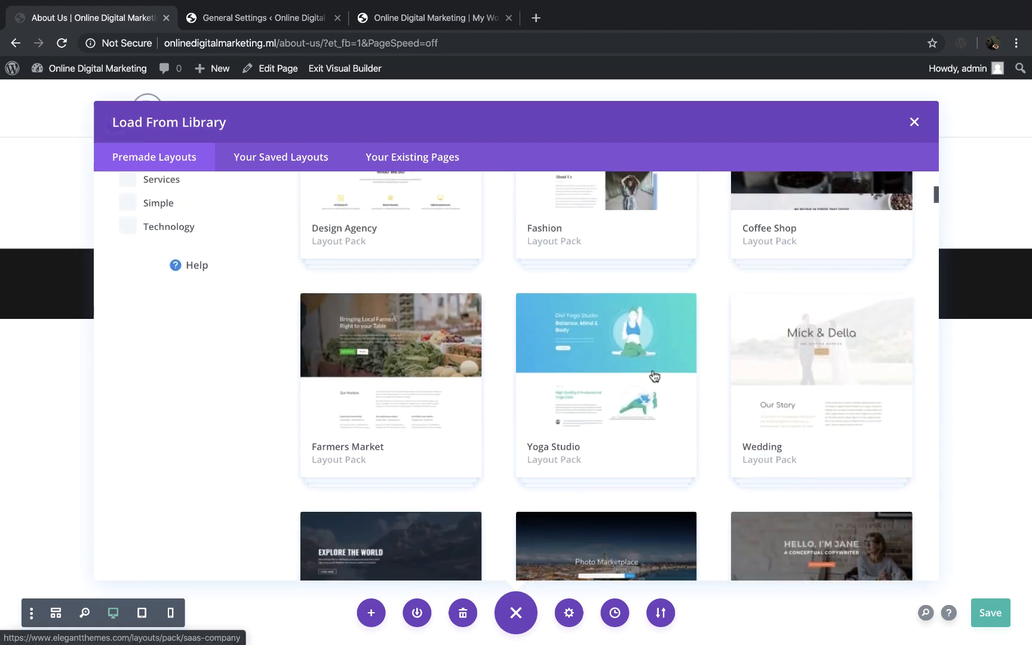
{"action": "scroll", "coordinate": [655, 376], "scroll_direction": "up", "scroll_amount": 6}
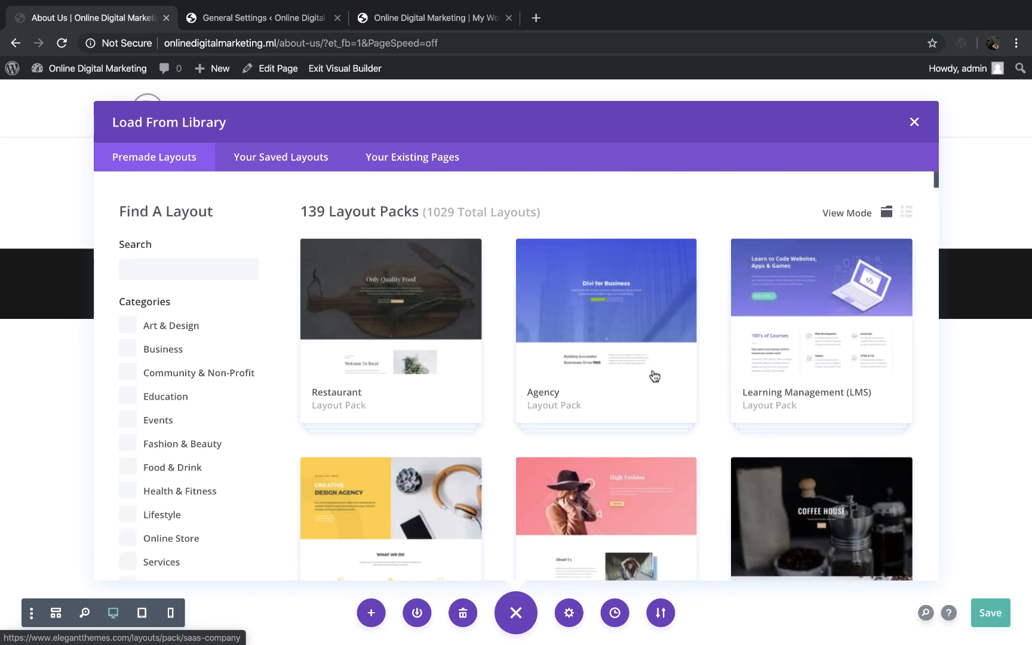
{"action": "left_click", "coordinate": [655, 376]}
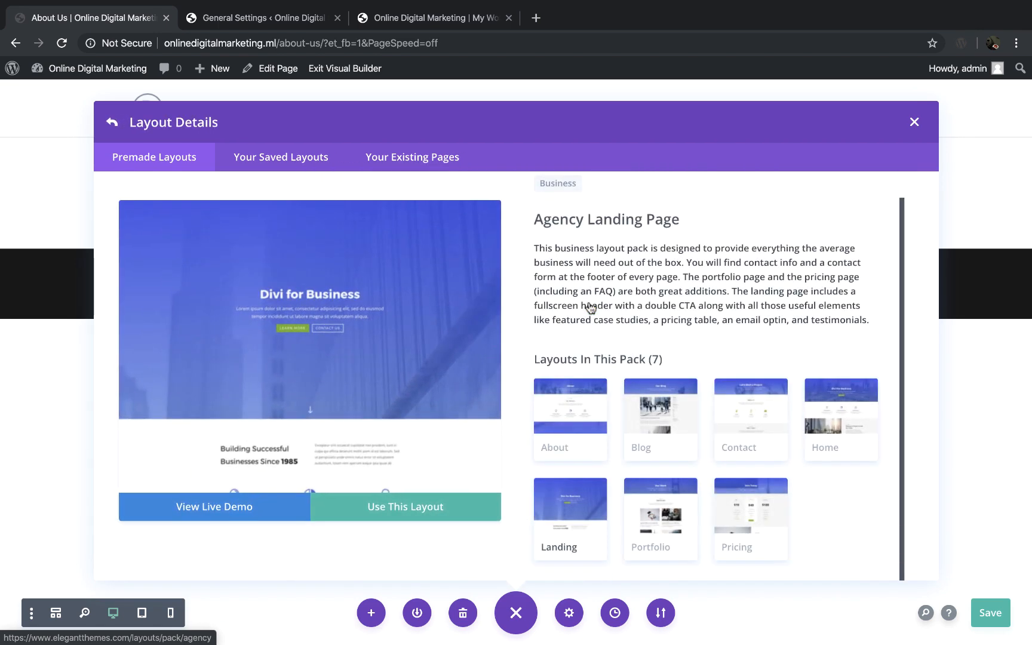
{"action": "left_click", "coordinate": [580, 414]}
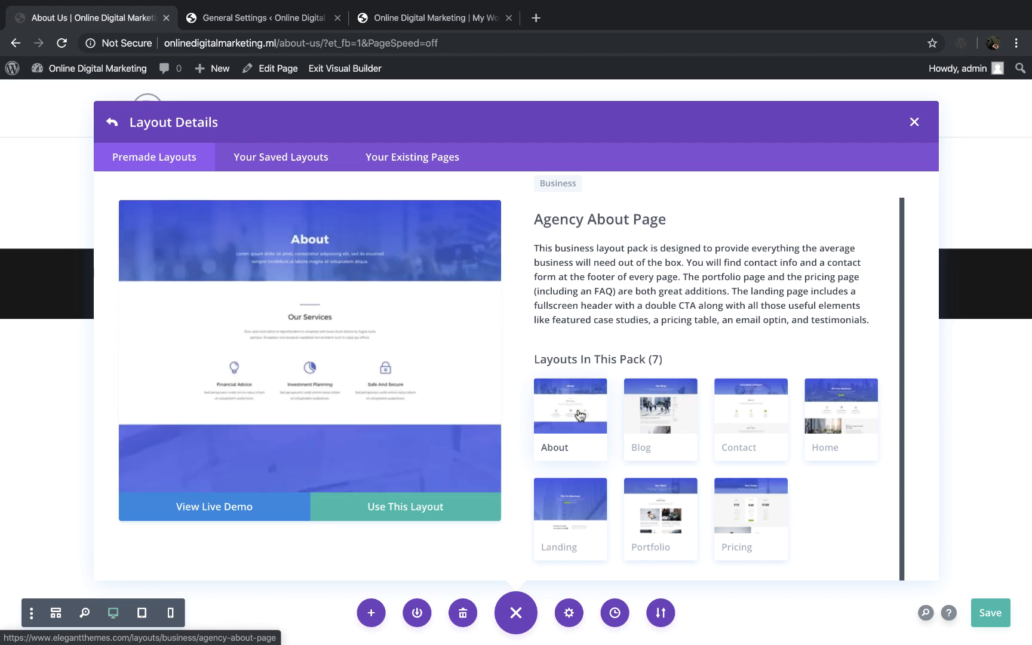
{"action": "left_click", "coordinate": [388, 512]}
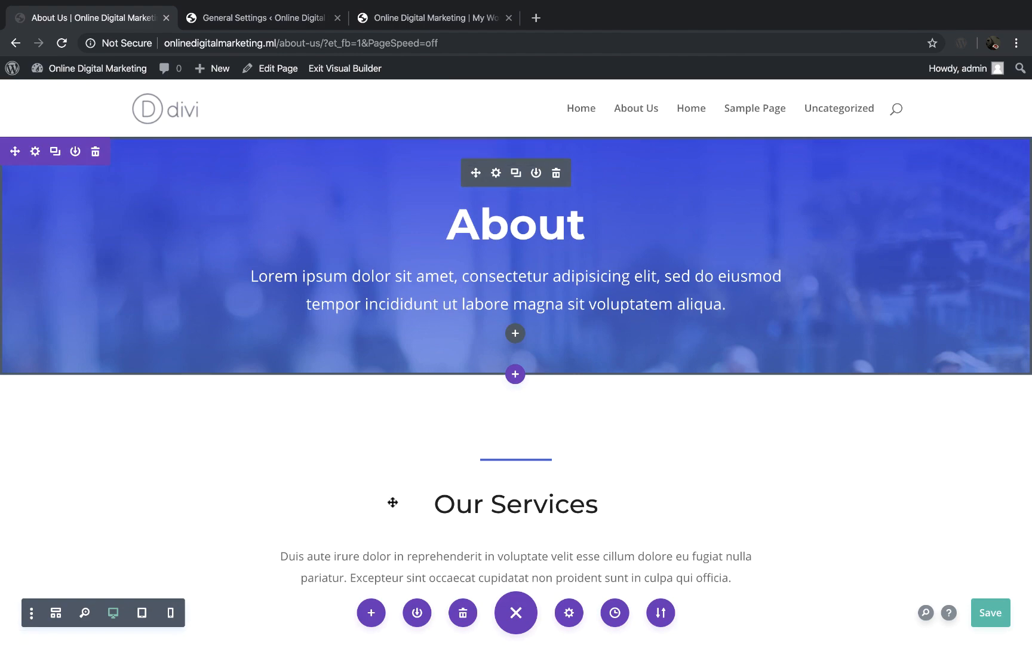
Step: Review the loaded About layout from its header through the team, newsletter and contact sections
{"action": "scroll", "coordinate": [496, 524], "scroll_direction": "down", "scroll_amount": 5}
{"action": "scroll", "coordinate": [497, 523], "scroll_direction": "down", "scroll_amount": 10}
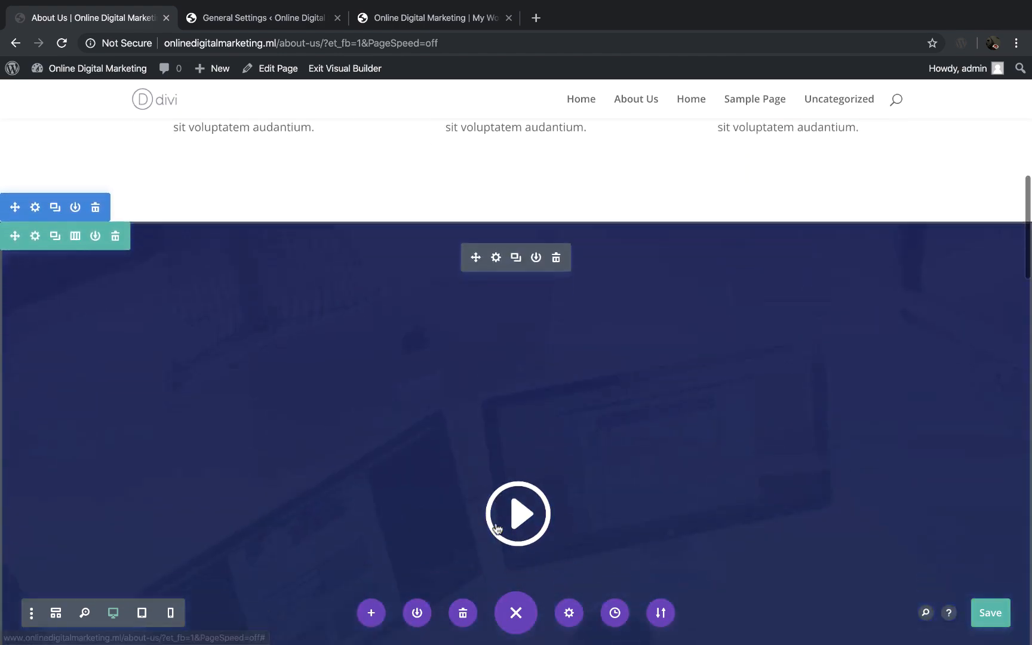
{"action": "scroll", "coordinate": [496, 524], "scroll_direction": "down", "scroll_amount": 10}
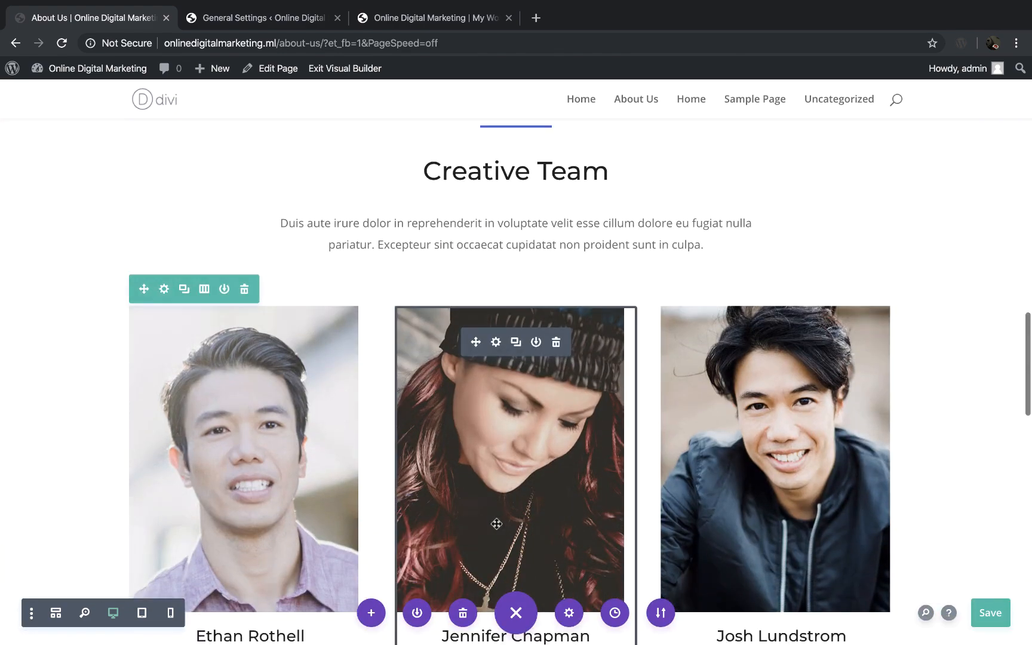
{"action": "scroll", "coordinate": [496, 524], "scroll_direction": "down", "scroll_amount": 8}
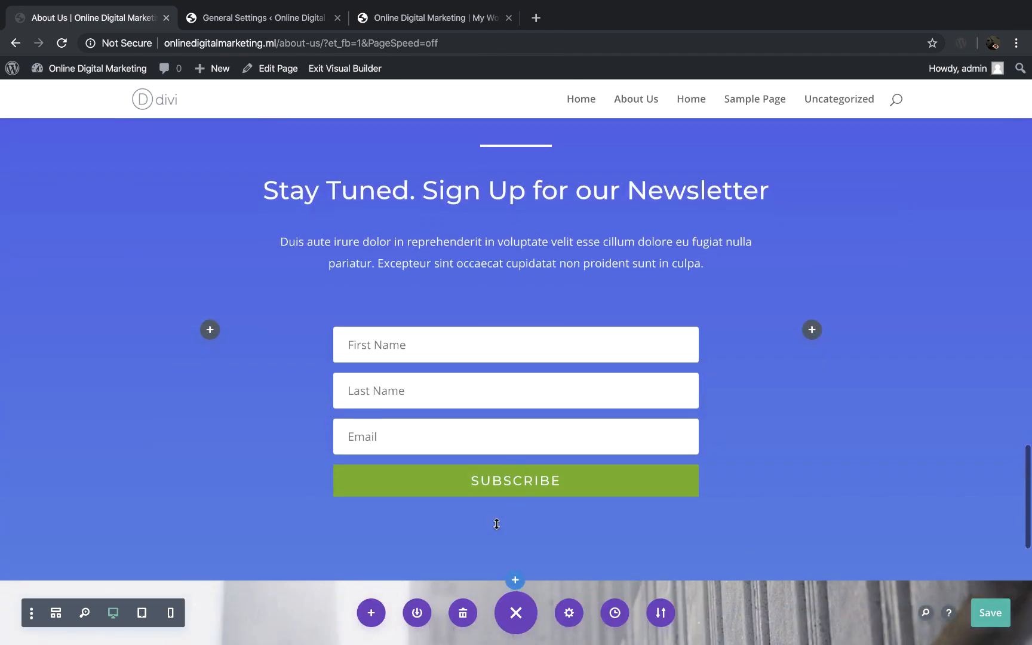
{"action": "scroll", "coordinate": [497, 524], "scroll_direction": "down", "scroll_amount": 5}
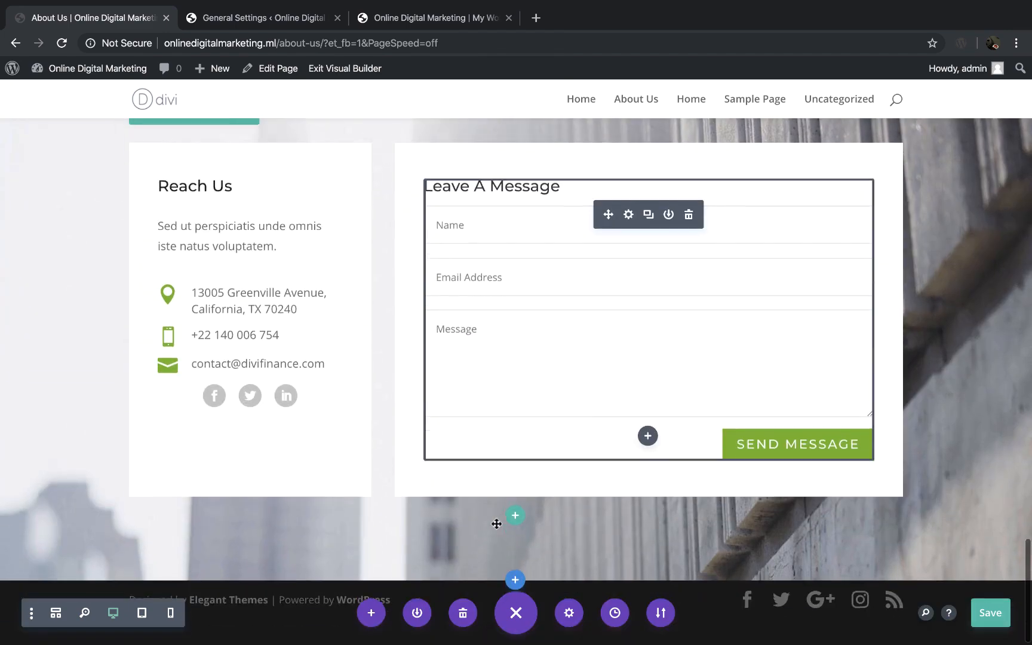
{"action": "scroll", "coordinate": [497, 524], "scroll_direction": "up", "scroll_amount": 12}
{"action": "scroll", "coordinate": [496, 524], "scroll_direction": "up", "scroll_amount": 15}
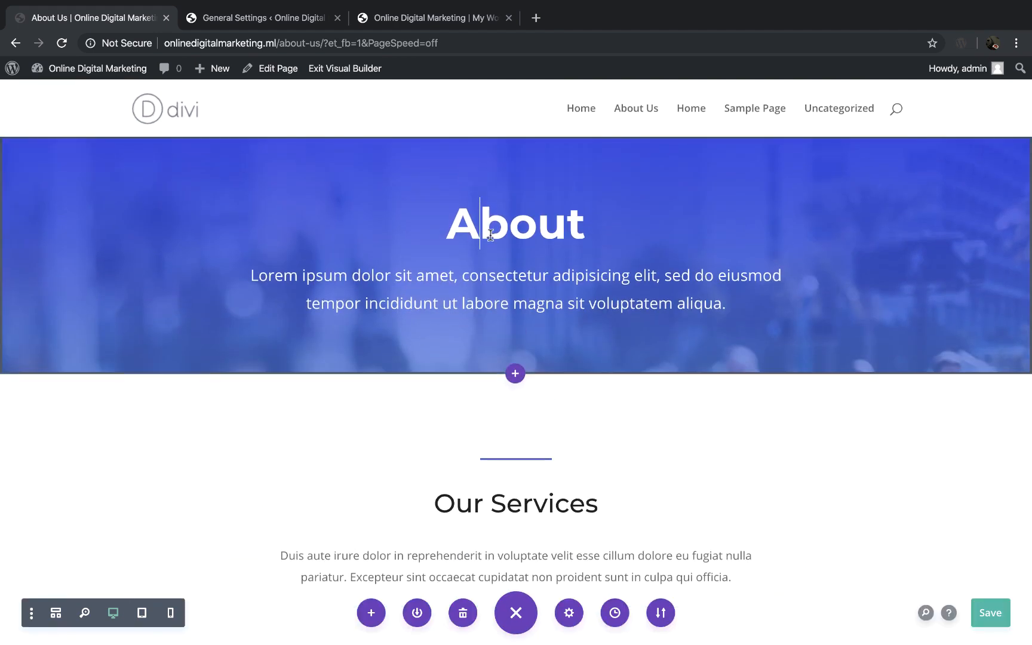
Step: Change the header's title to "About Us" and delete the selected lorem ipsum text beneath it
{"action": "left_click", "coordinate": [585, 215]}
{"action": "type", "text": "Us"}
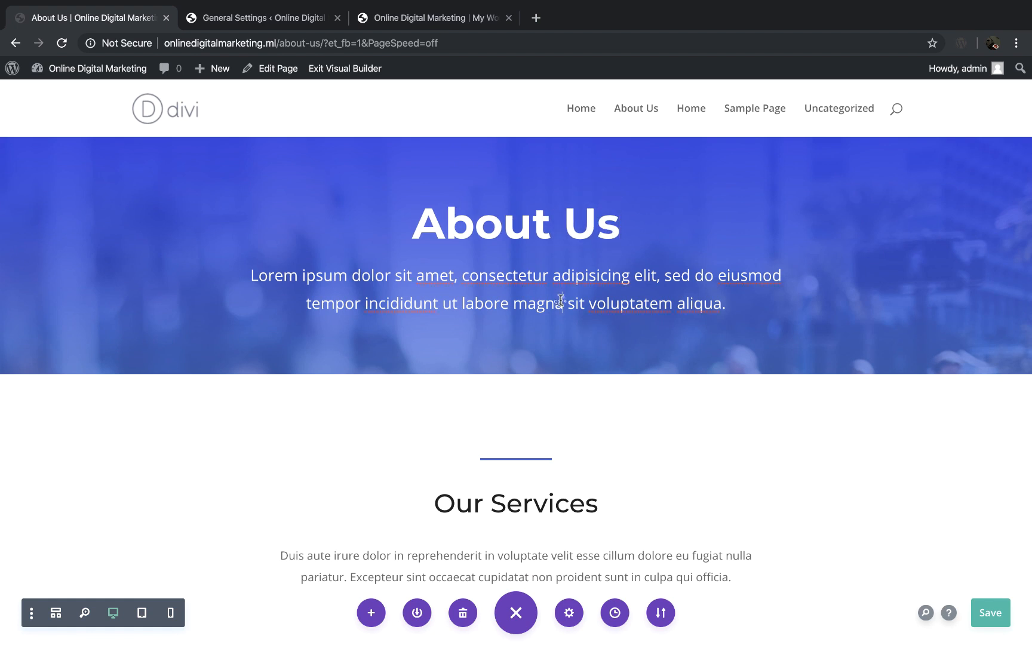
{"action": "left_click_drag", "start_coordinate": [726, 303], "coordinate": [263, 281]}
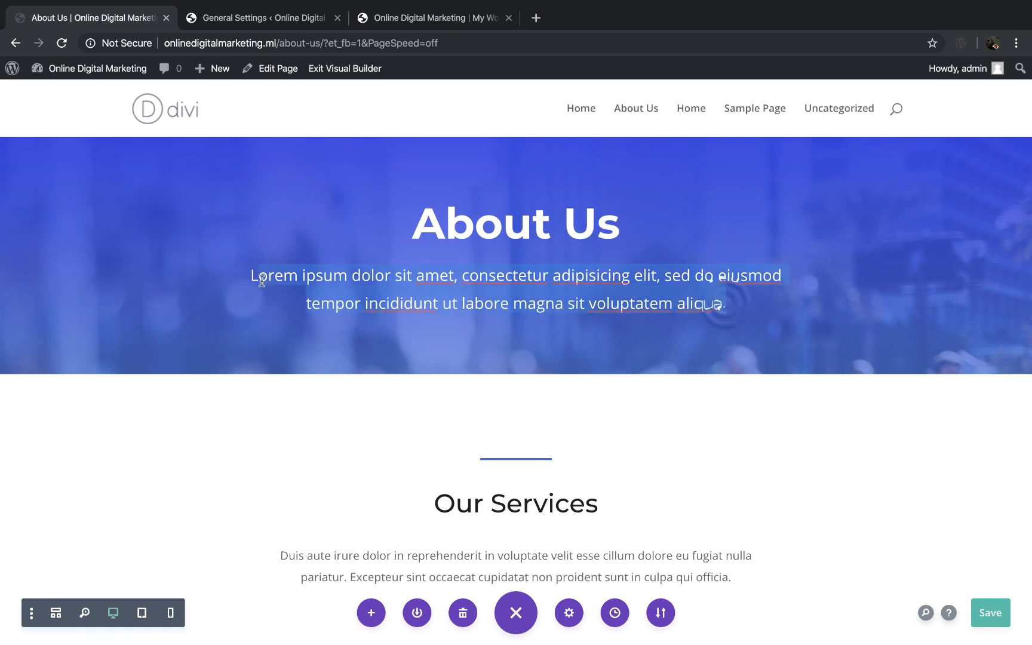
{"action": "key", "text": "BackSpace"}
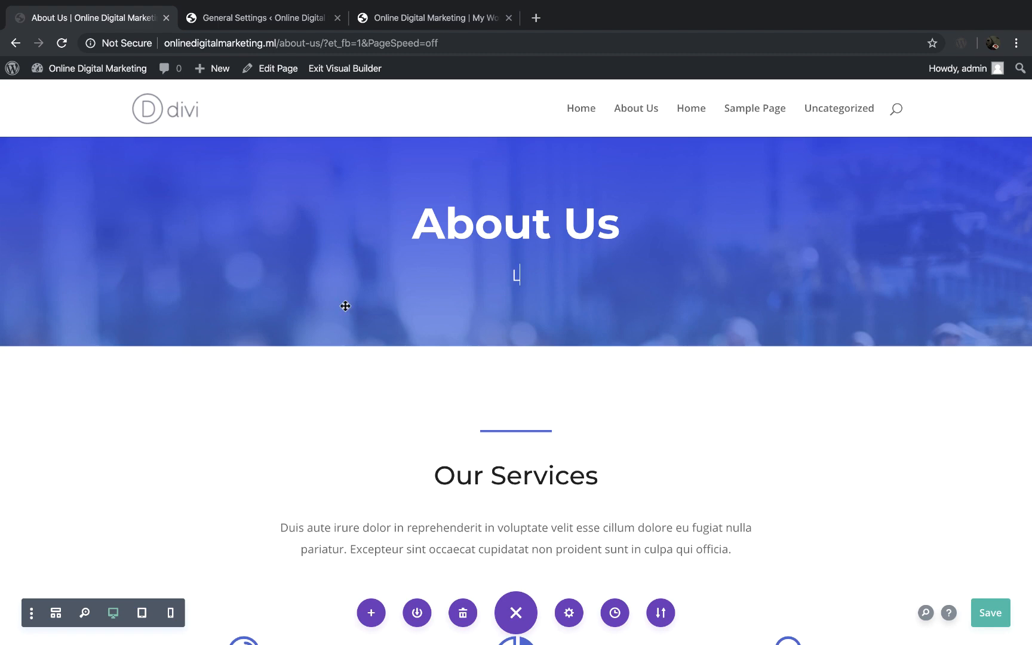
Step: Look over the services, video and Creative Team sections, and save the About Us page
{"action": "scroll", "coordinate": [511, 478], "scroll_direction": "down", "scroll_amount": 5}
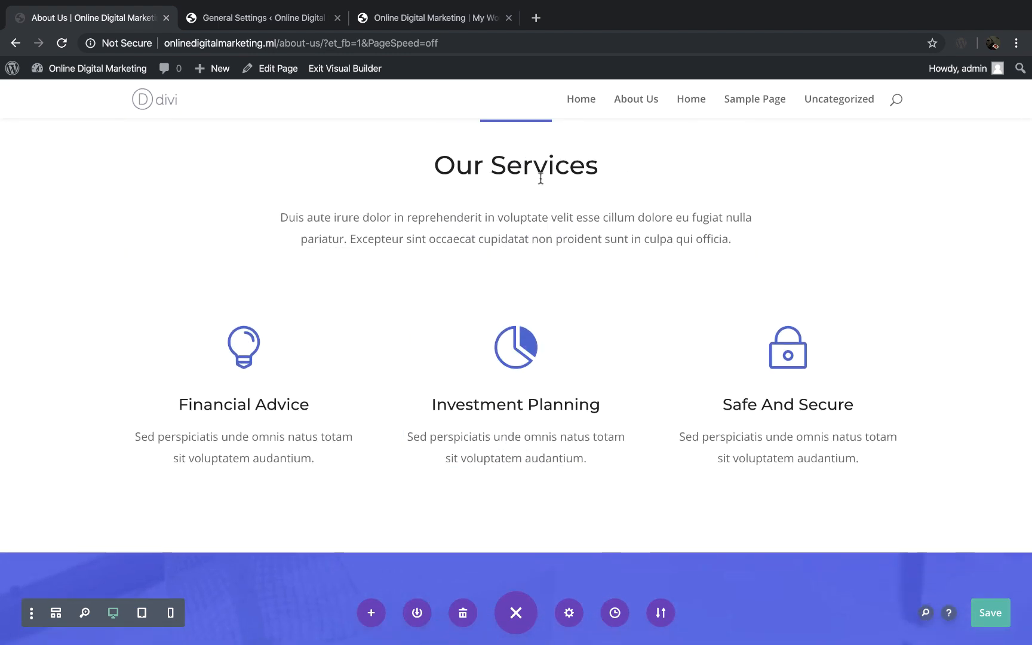
{"action": "scroll", "coordinate": [591, 376], "scroll_direction": "down", "scroll_amount": 7}
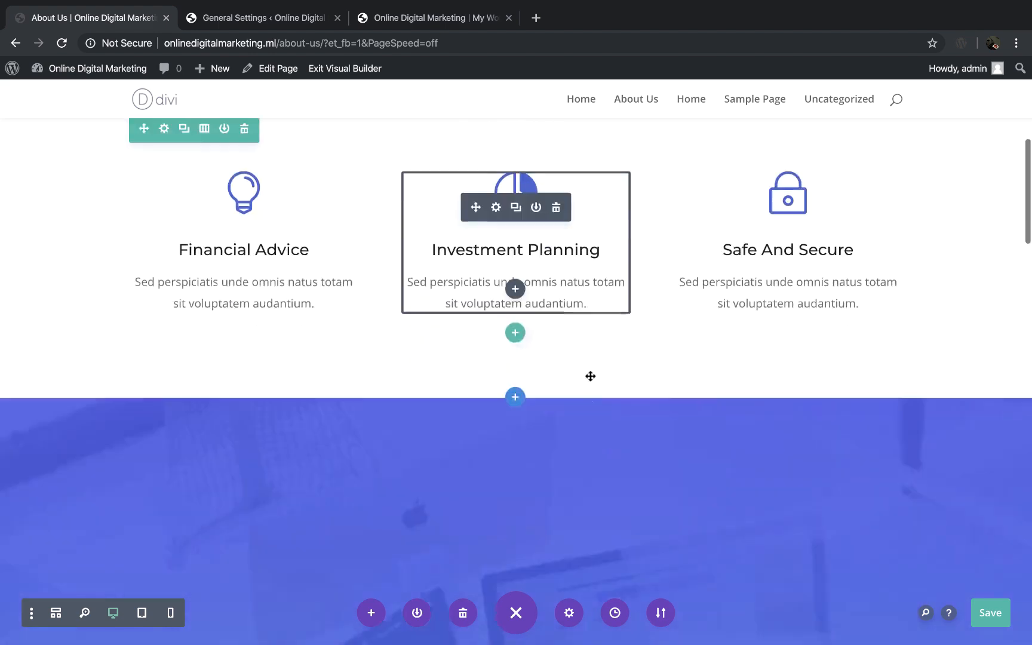
{"action": "scroll", "coordinate": [591, 381], "scroll_direction": "down", "scroll_amount": 3}
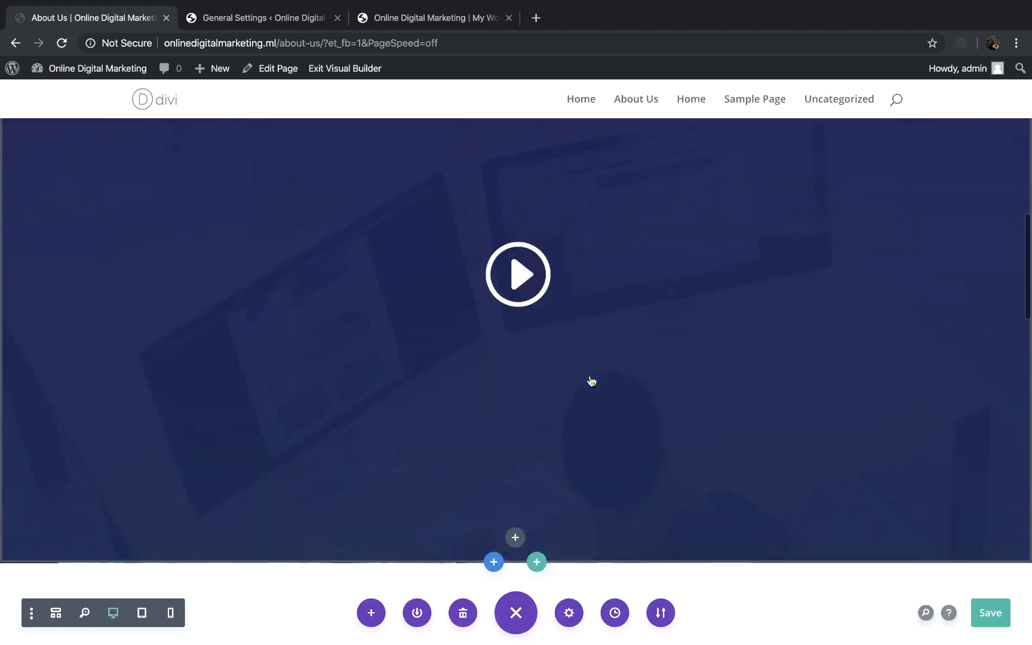
{"action": "scroll", "coordinate": [850, 511], "scroll_direction": "down", "scroll_amount": 4}
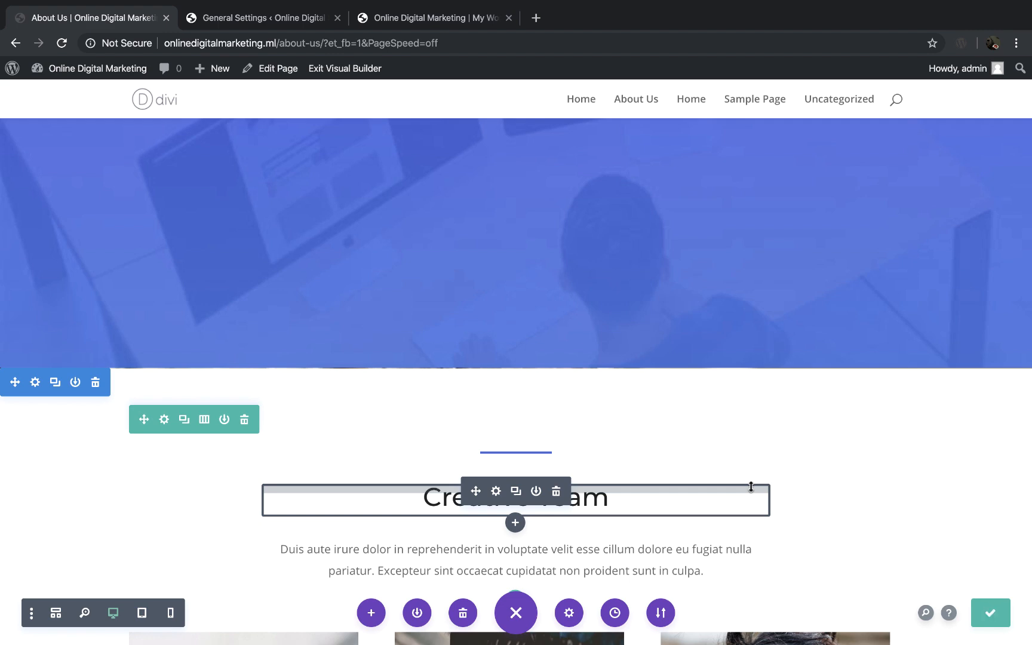
Step: Check the planned page list in the Word document, and switch back to the browser's WordPress General Settings
{"action": "key", "text": "ctrl+Left"}
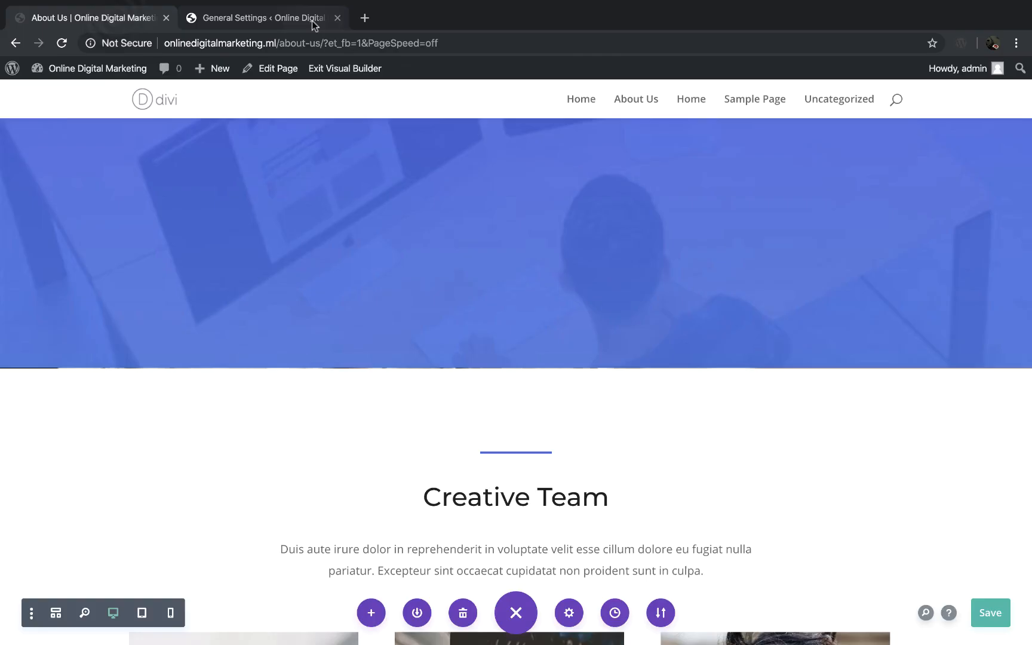
{"action": "left_click", "coordinate": [312, 20]}
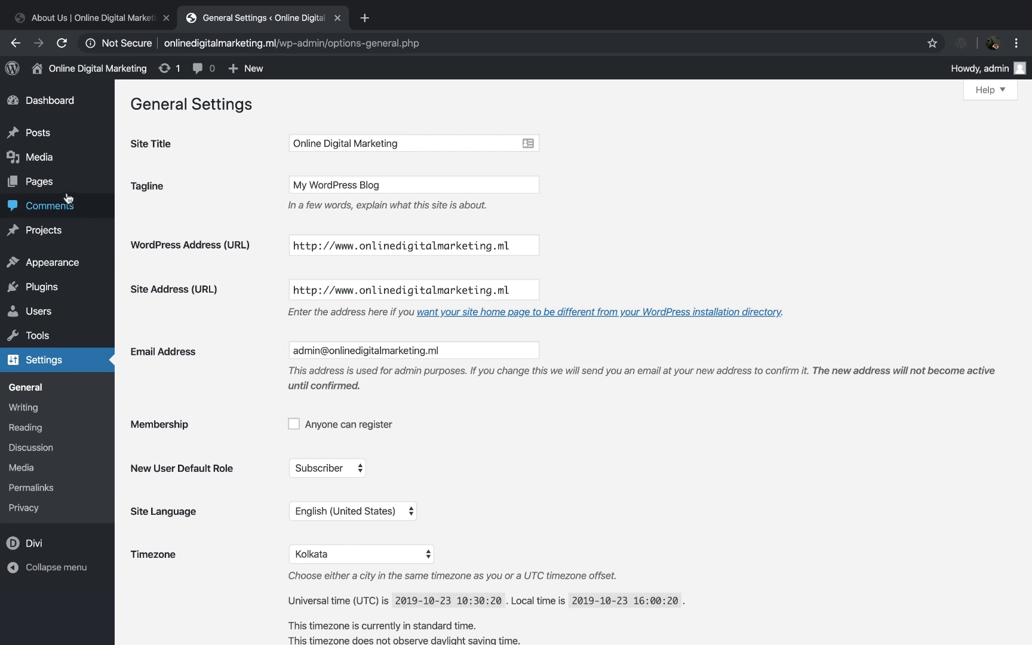
Step: Create a new page titled "Blog" and publish it
{"action": "mouse_move", "coordinate": [57, 190]}
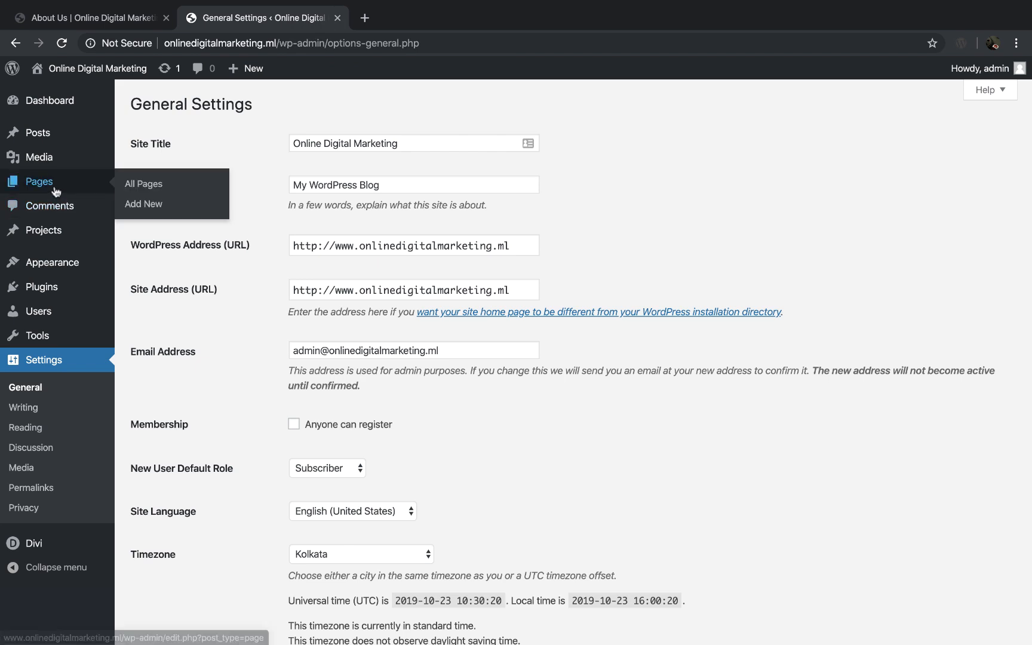
{"action": "left_click", "coordinate": [146, 206]}
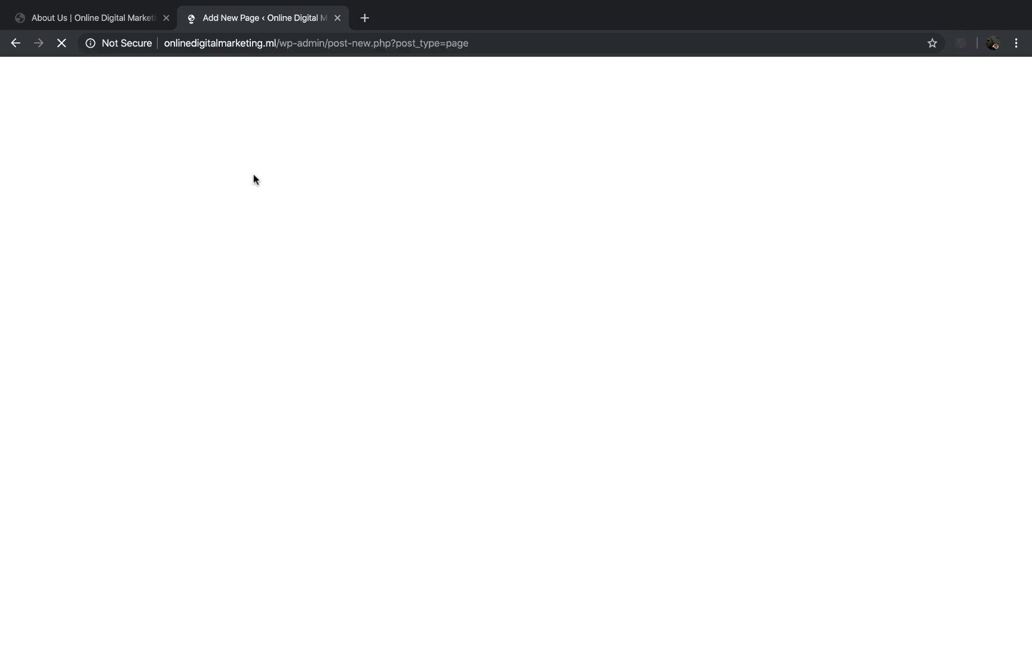
{"action": "type", "text": "Blog"}
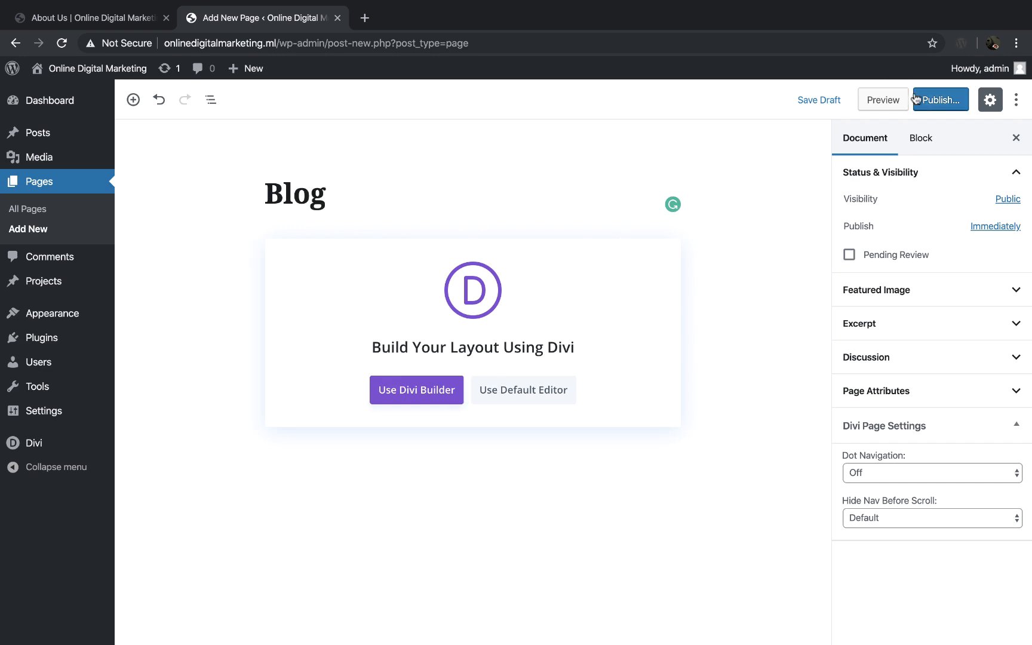
{"action": "left_click", "coordinate": [941, 101]}
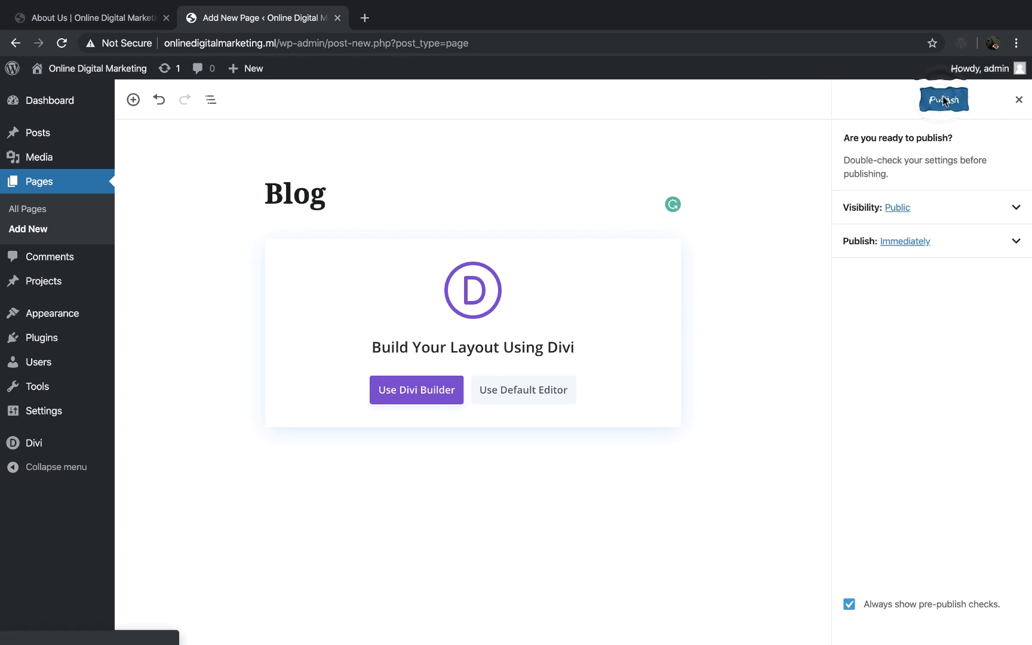
{"action": "left_click", "coordinate": [942, 98]}
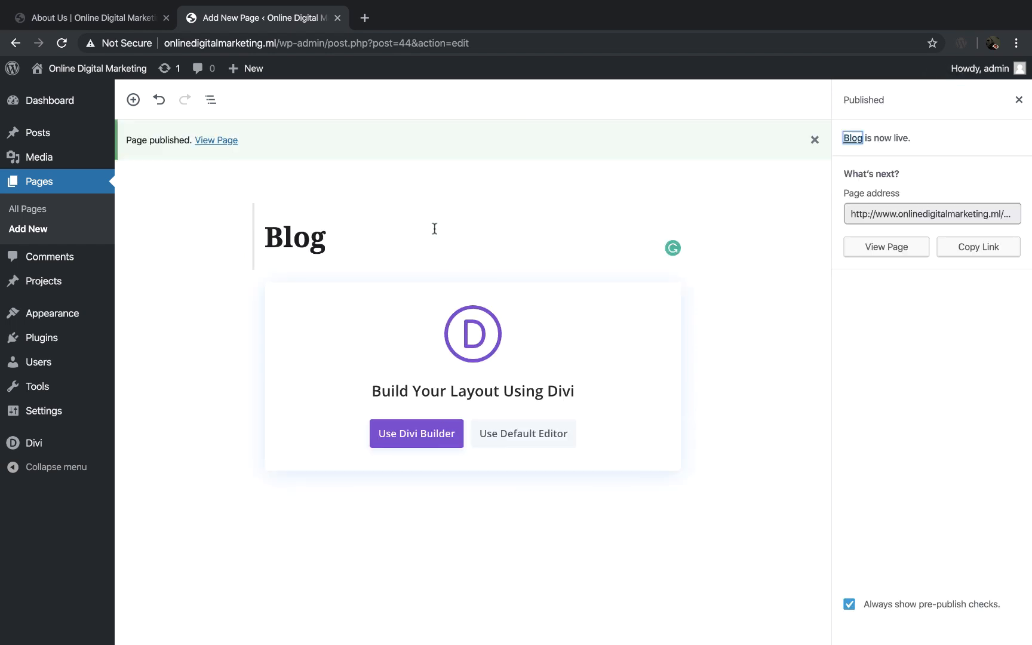
Step: Open the Blog page in the Divi Builder and choose to start from a premade layout
{"action": "left_click", "coordinate": [421, 430]}
{"action": "left_click", "coordinate": [411, 390]}
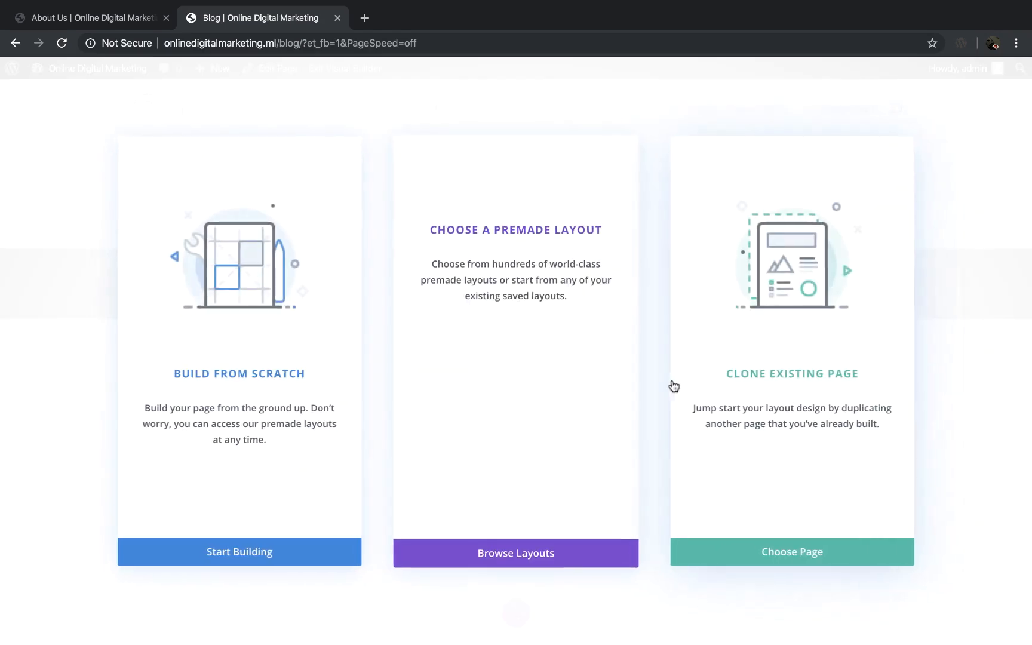
{"action": "left_click", "coordinate": [528, 550]}
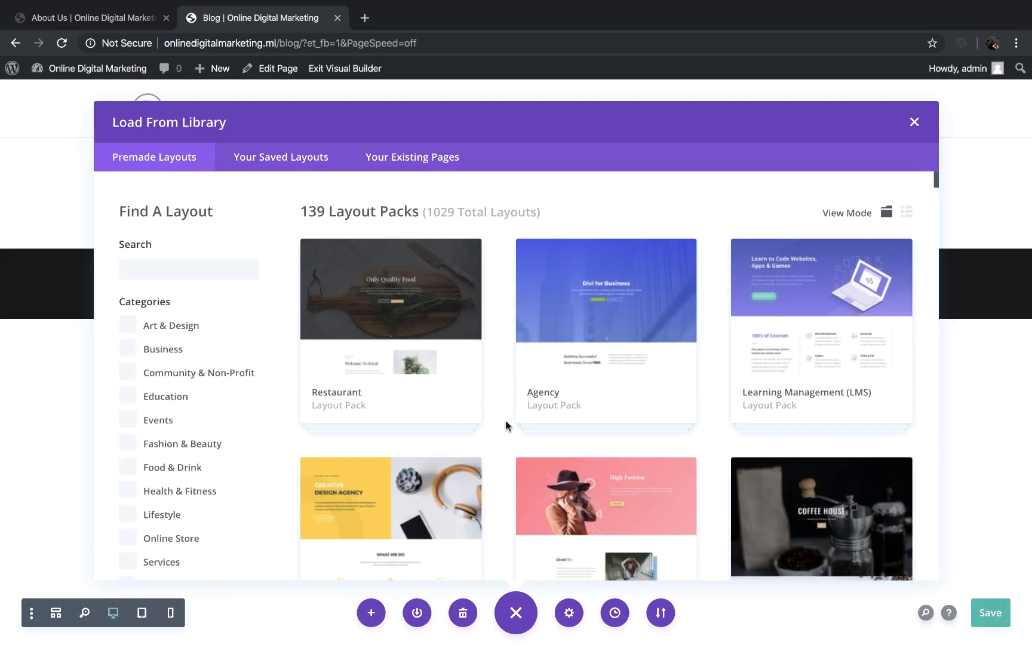
Step: Load the Blog layout from the Design Agency layout pack into the page
{"action": "scroll", "coordinate": [505, 424], "scroll_direction": "down", "scroll_amount": 2}
{"action": "scroll", "coordinate": [505, 424], "scroll_direction": "down", "scroll_amount": 5}
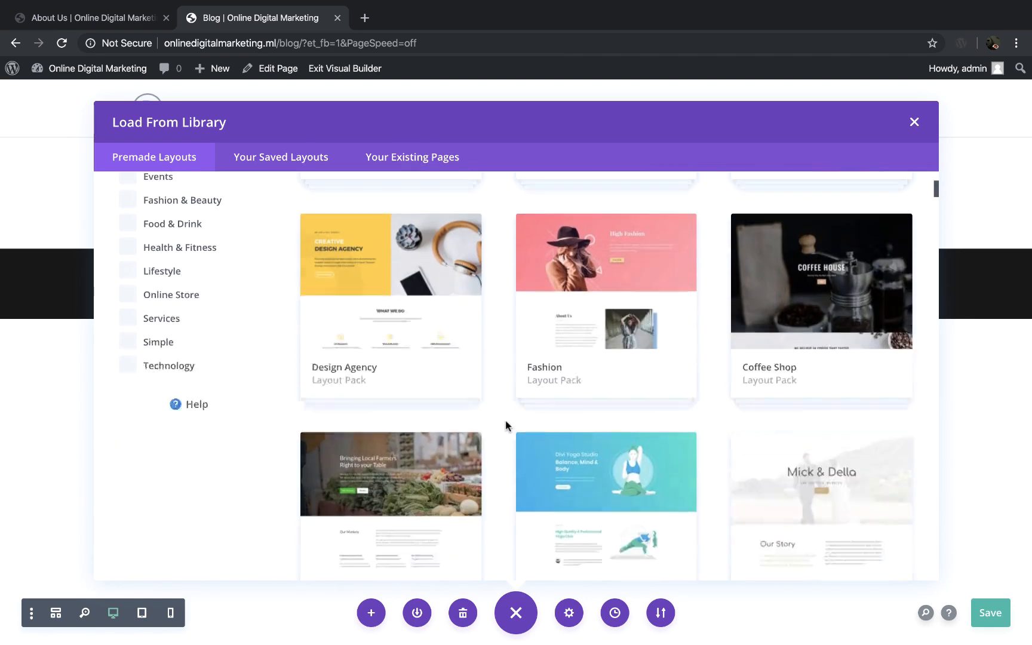
{"action": "scroll", "coordinate": [505, 426], "scroll_direction": "down", "scroll_amount": 3}
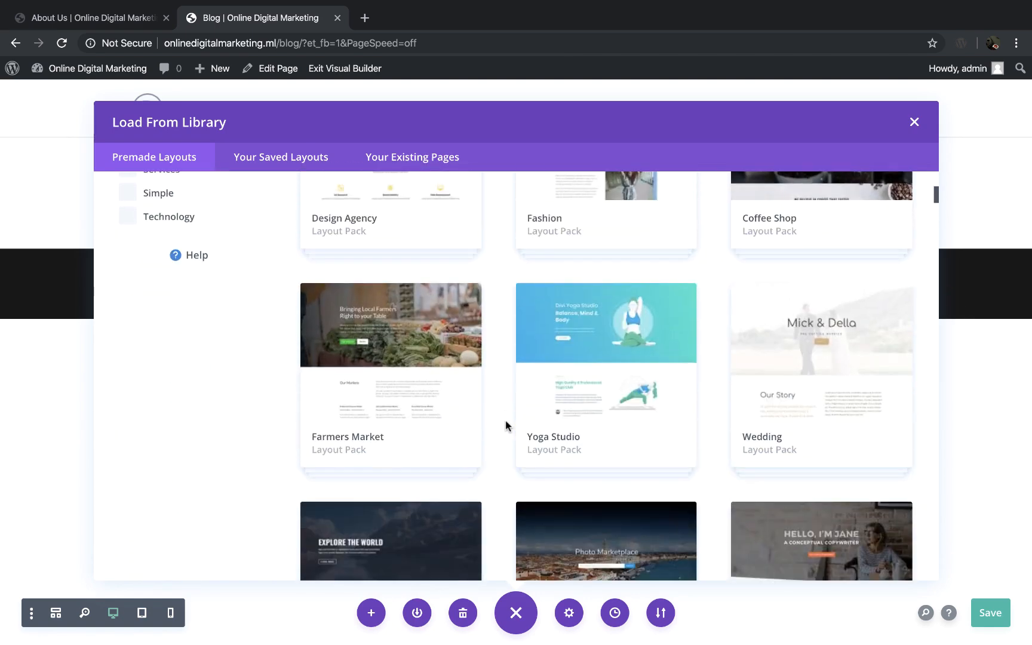
{"action": "scroll", "coordinate": [506, 426], "scroll_direction": "up", "scroll_amount": 2}
{"action": "scroll", "coordinate": [506, 426], "scroll_direction": "up", "scroll_amount": 5}
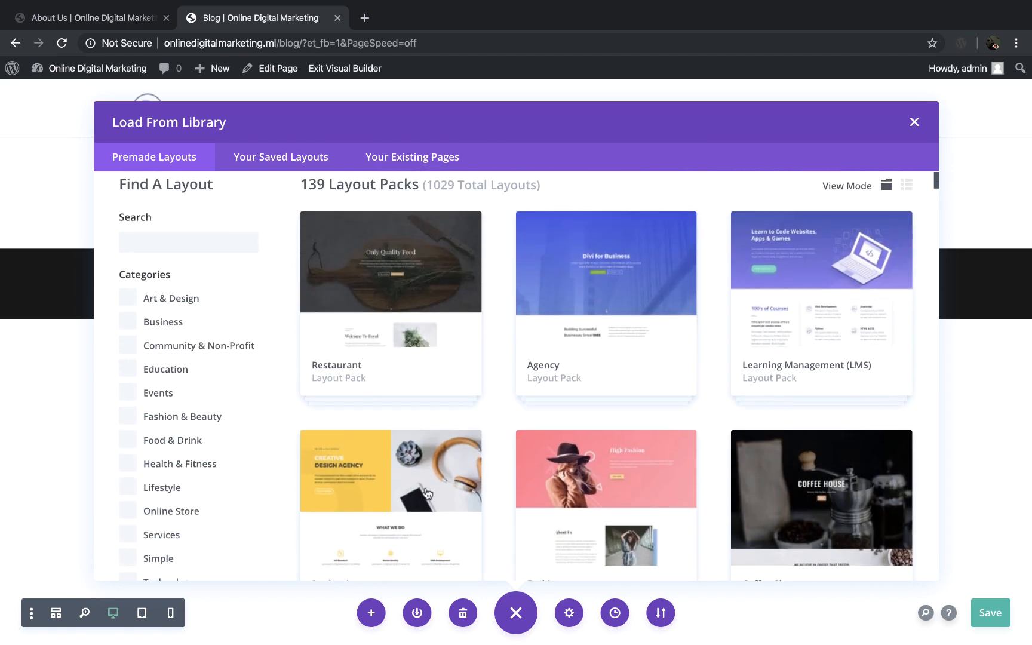
{"action": "left_click", "coordinate": [371, 498]}
{"action": "scroll", "coordinate": [603, 417], "scroll_direction": "down", "scroll_amount": 2}
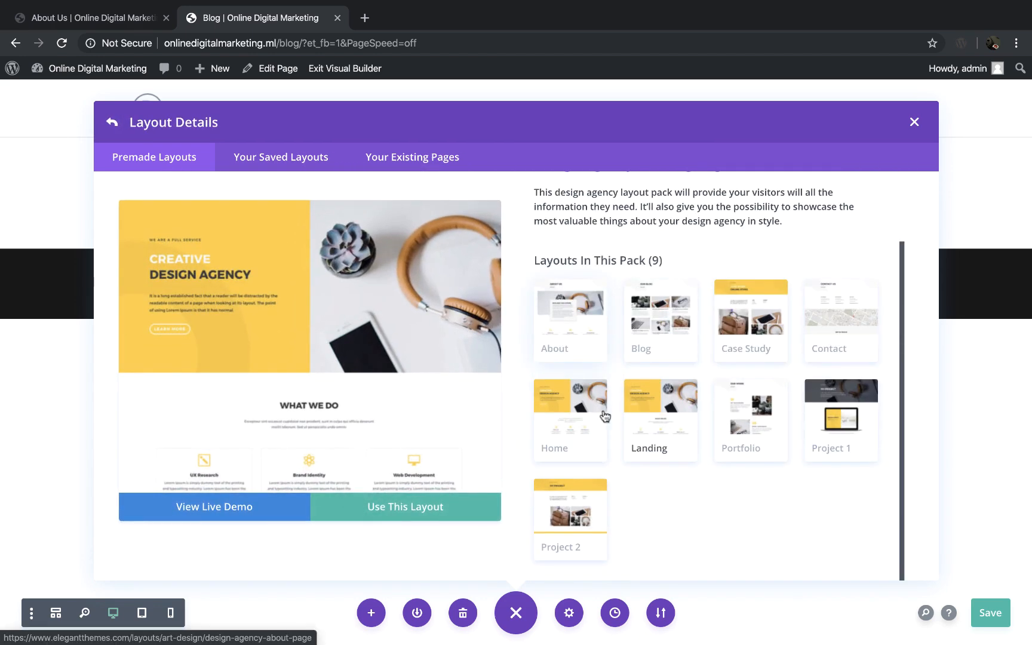
{"action": "left_click", "coordinate": [669, 315]}
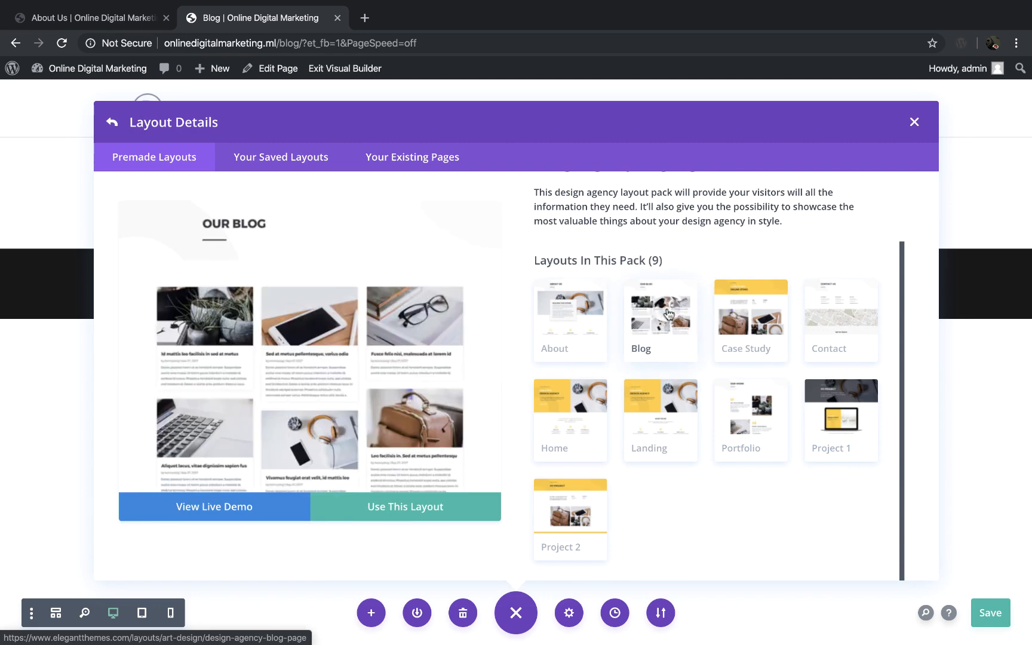
{"action": "left_click", "coordinate": [395, 506]}
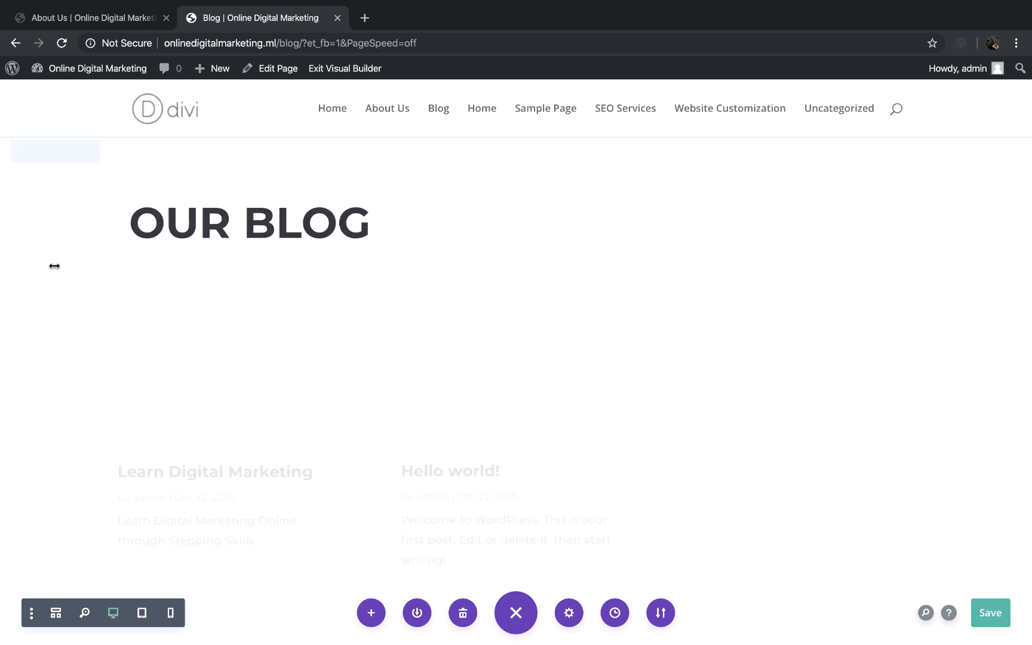
Step: Look over the loaded blog heading and post listing, and save the Blog page
{"action": "scroll", "coordinate": [417, 281], "scroll_direction": "down", "scroll_amount": 3}
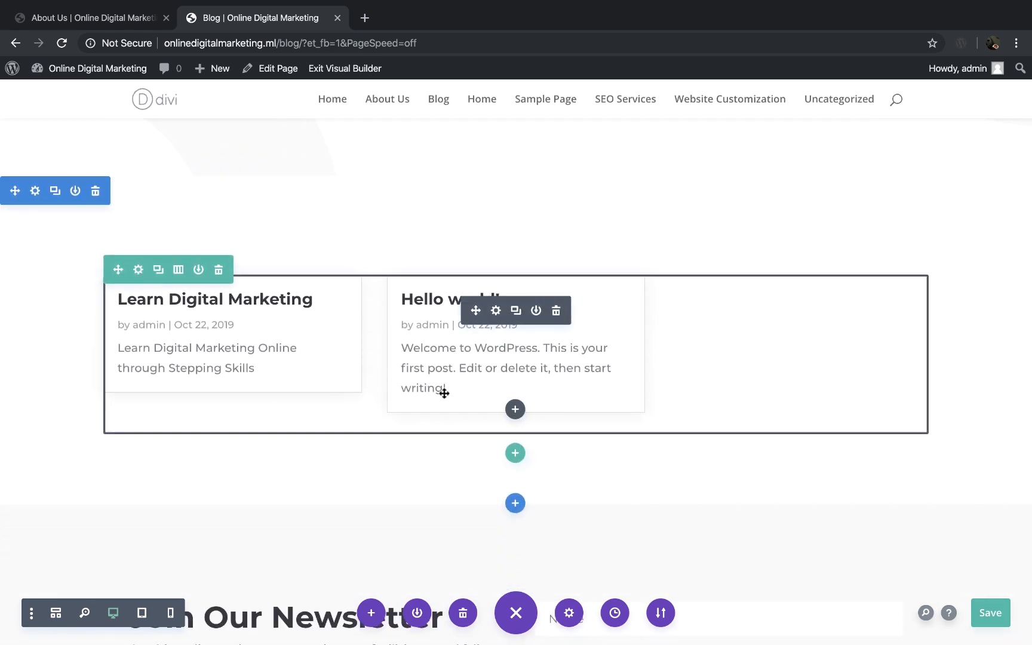
{"action": "scroll", "coordinate": [442, 392], "scroll_direction": "up", "scroll_amount": 3}
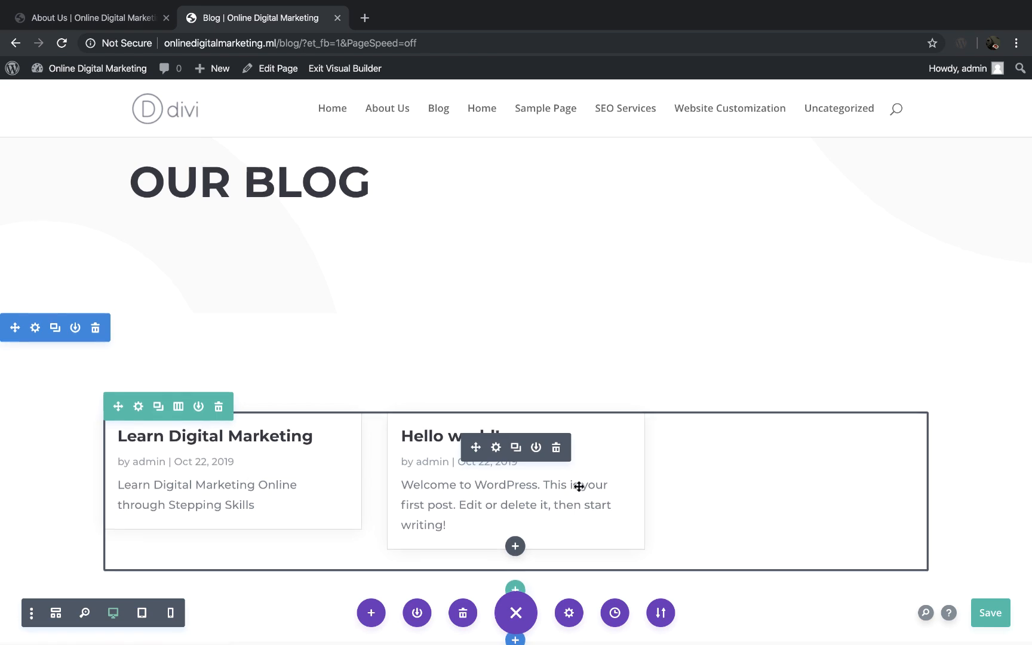
{"action": "scroll", "coordinate": [579, 487], "scroll_direction": "down", "scroll_amount": 8}
{"action": "scroll", "coordinate": [579, 486], "scroll_direction": "up", "scroll_amount": 9}
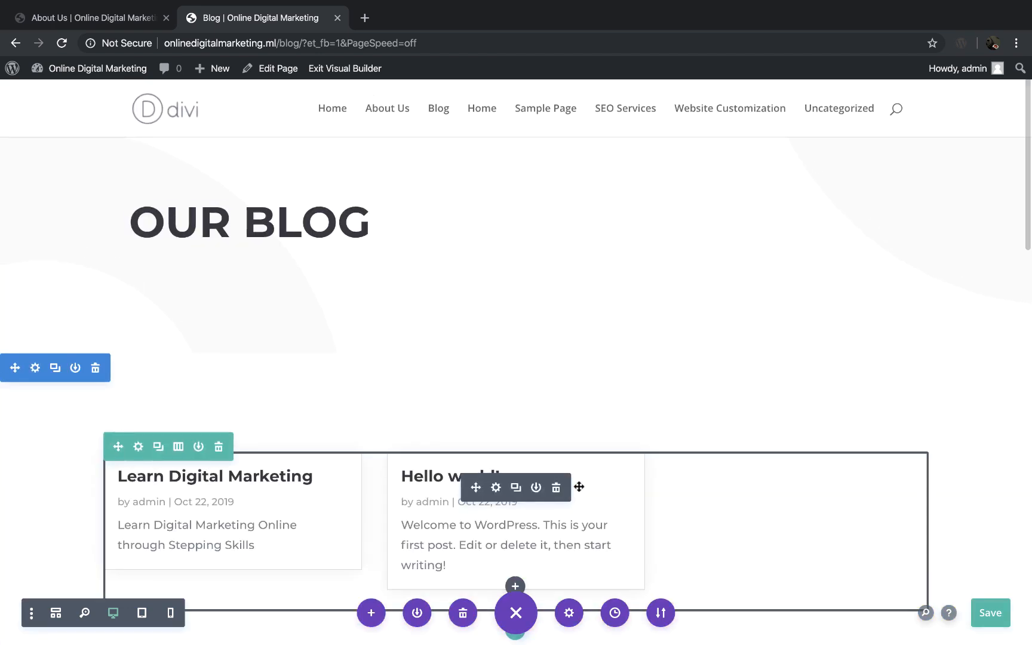
{"action": "left_click", "coordinate": [984, 597]}
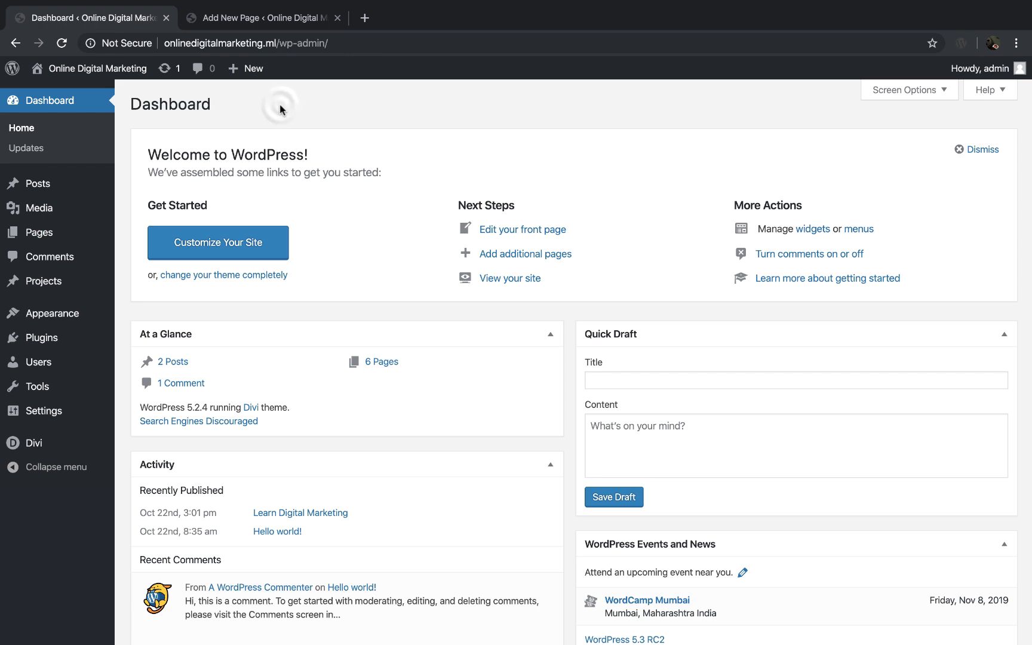
Step: Add another new page titled "Contact Us" and publish it
{"action": "mouse_move", "coordinate": [71, 233]}
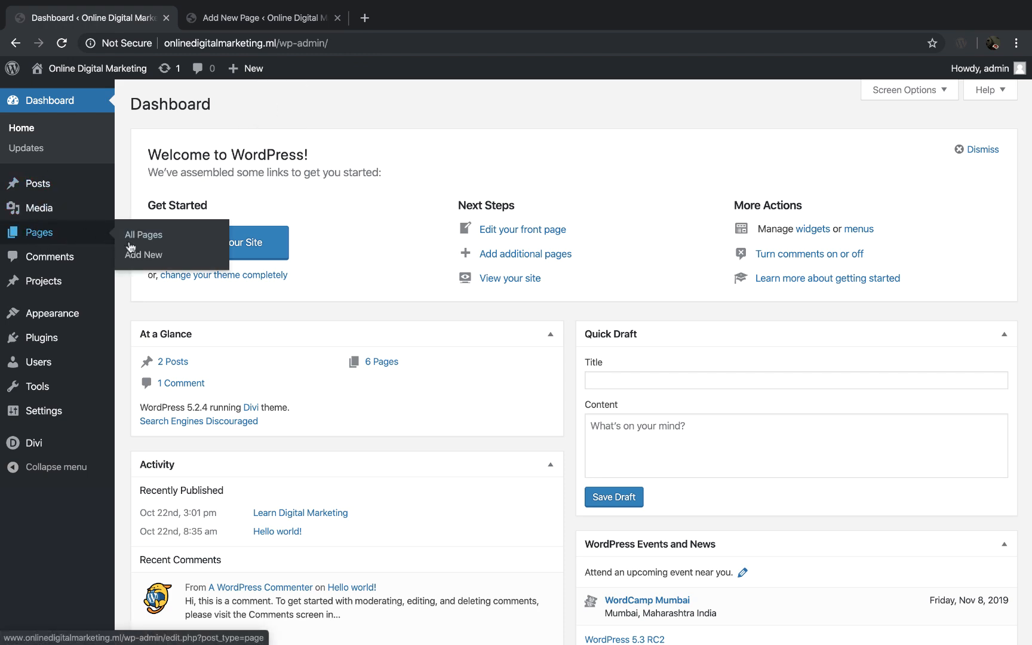
{"action": "mouse_move", "coordinate": [250, 67]}
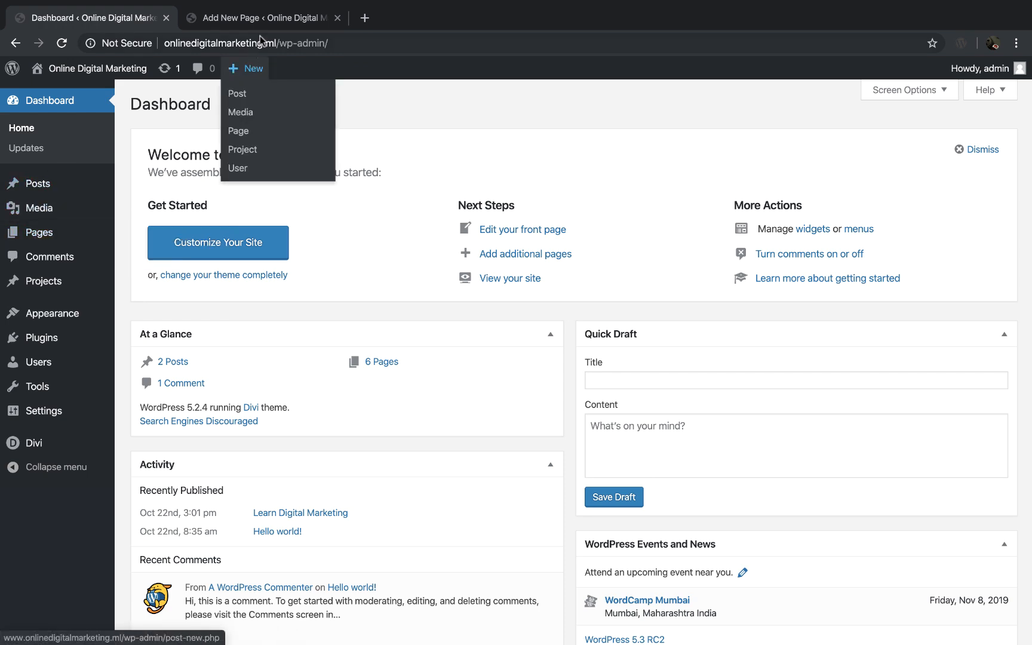
{"action": "left_click", "coordinate": [268, 17]}
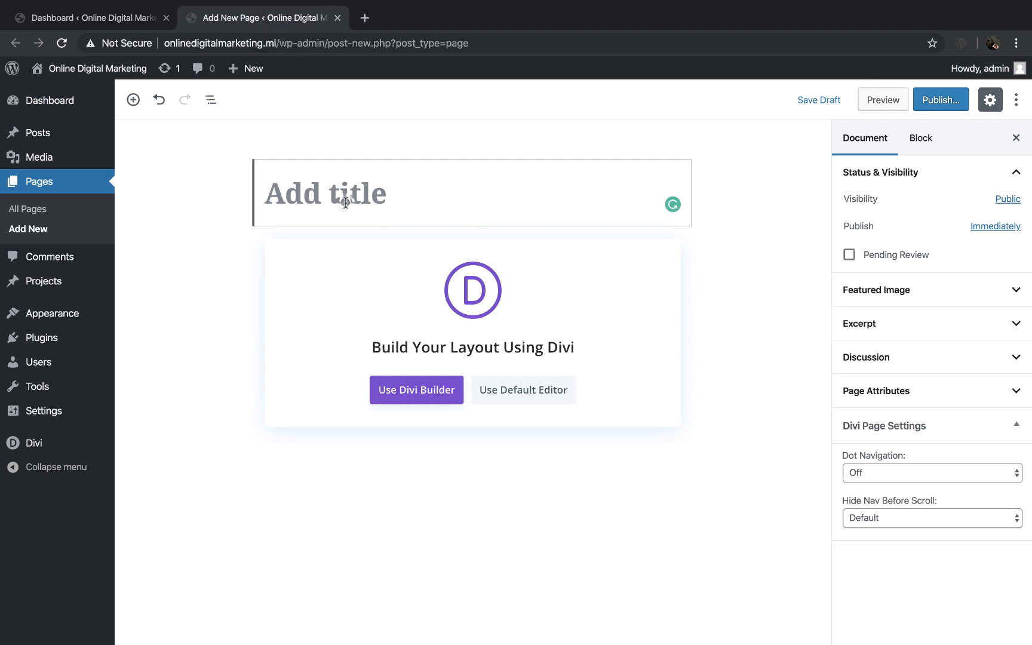
{"action": "type", "text": "Contact"}
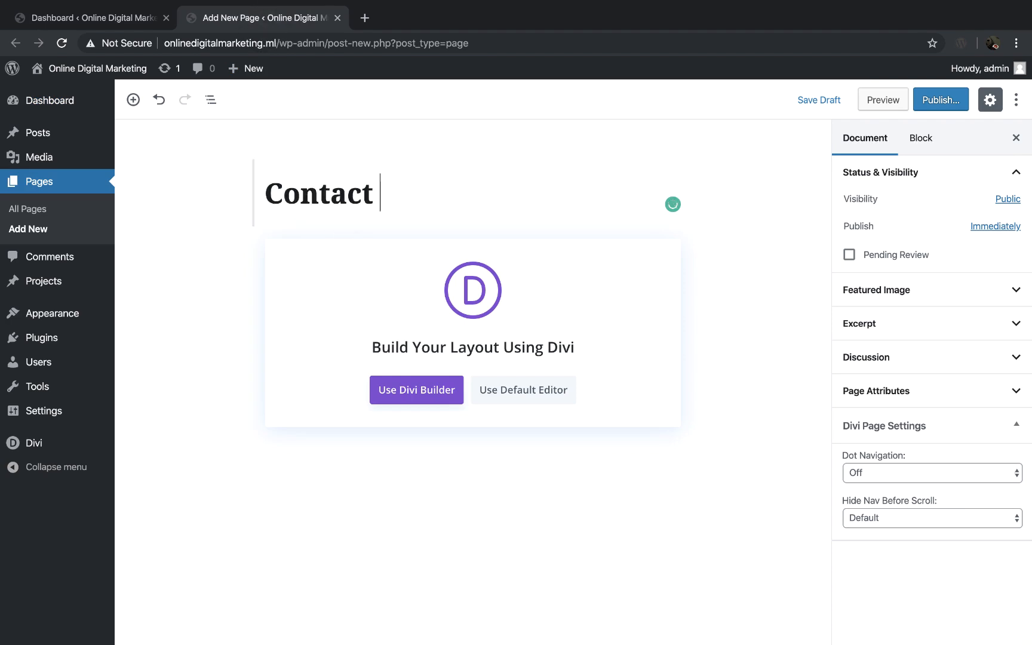
{"action": "type", "text": " Us"}
{"action": "left_click", "coordinate": [941, 99]}
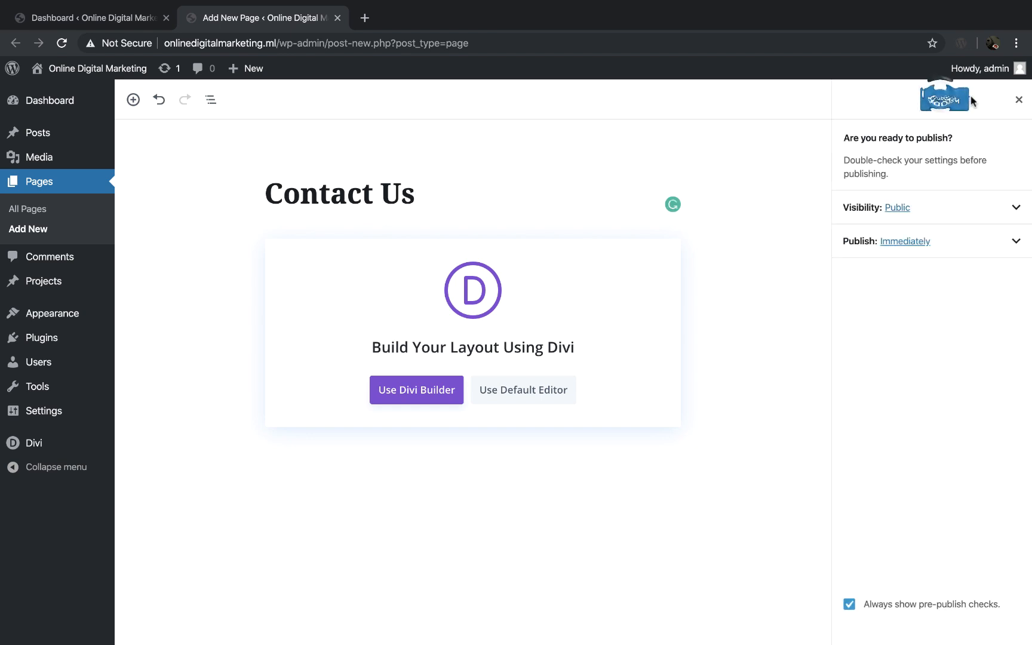
{"action": "left_click", "coordinate": [959, 102]}
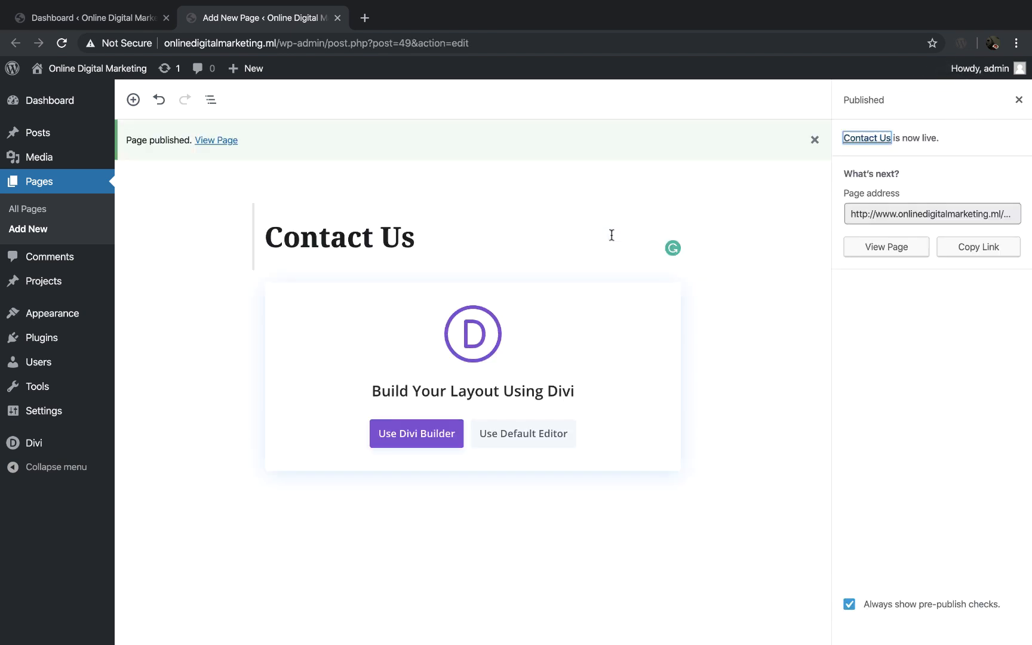
Step: Build the Contact Us page with Divi, loading the Contact layout from the Web Agency premade pack
{"action": "left_click", "coordinate": [415, 437]}
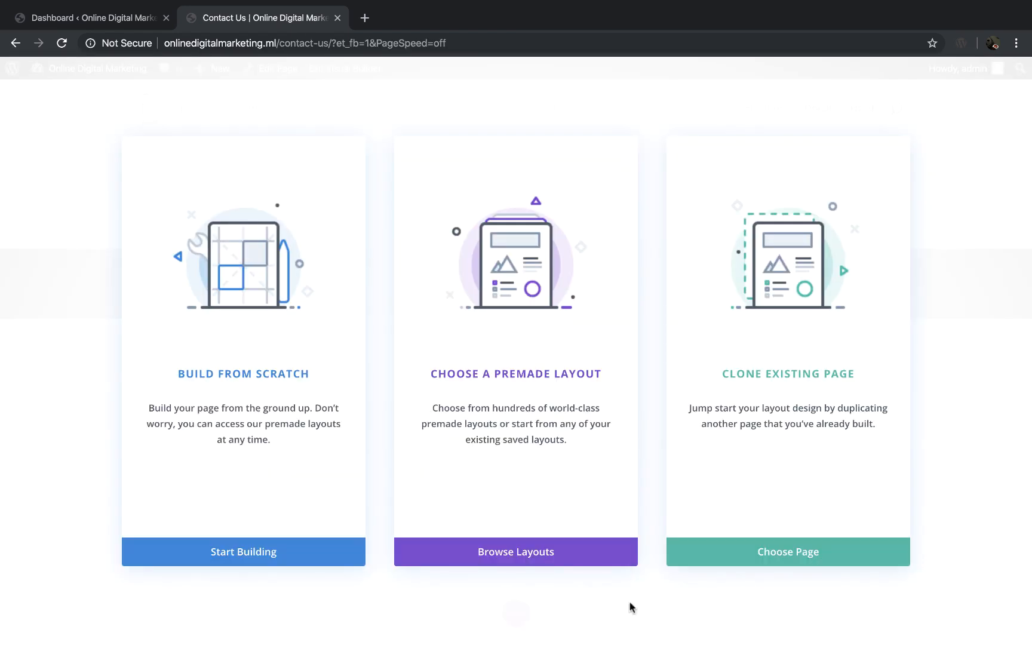
{"action": "left_click", "coordinate": [540, 553]}
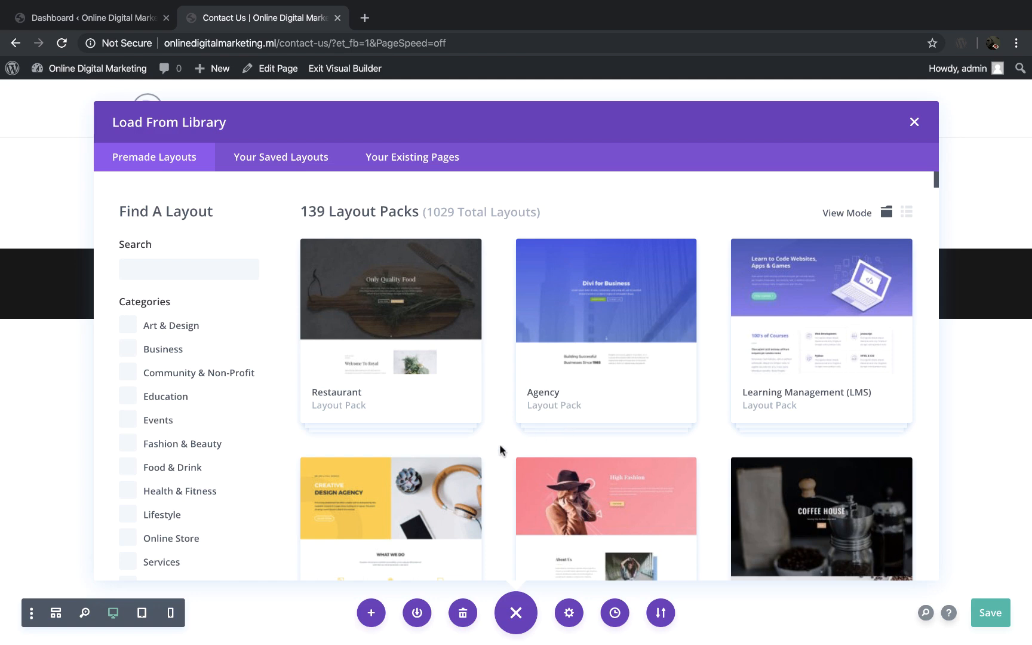
{"action": "scroll", "coordinate": [500, 450], "scroll_direction": "down", "scroll_amount": 8}
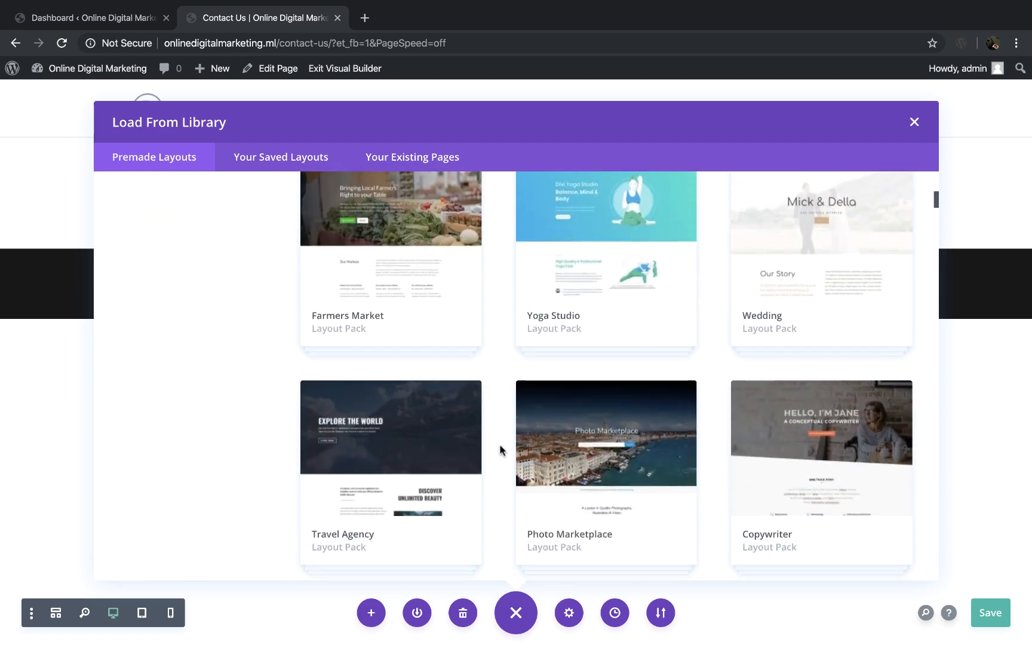
{"action": "scroll", "coordinate": [501, 450], "scroll_direction": "down", "scroll_amount": 5}
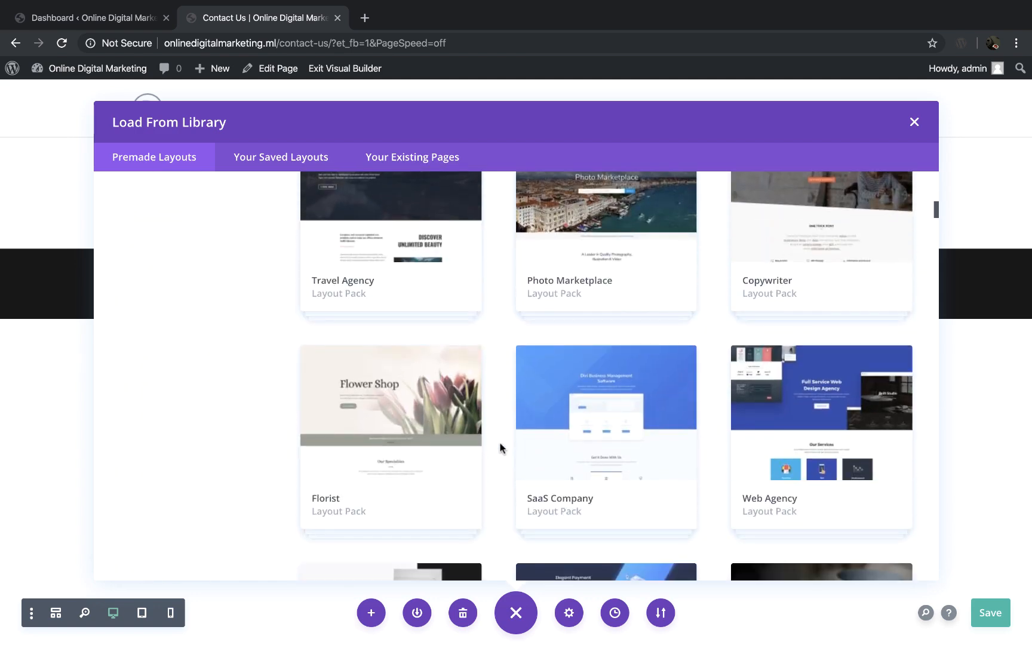
{"action": "left_click", "coordinate": [853, 432]}
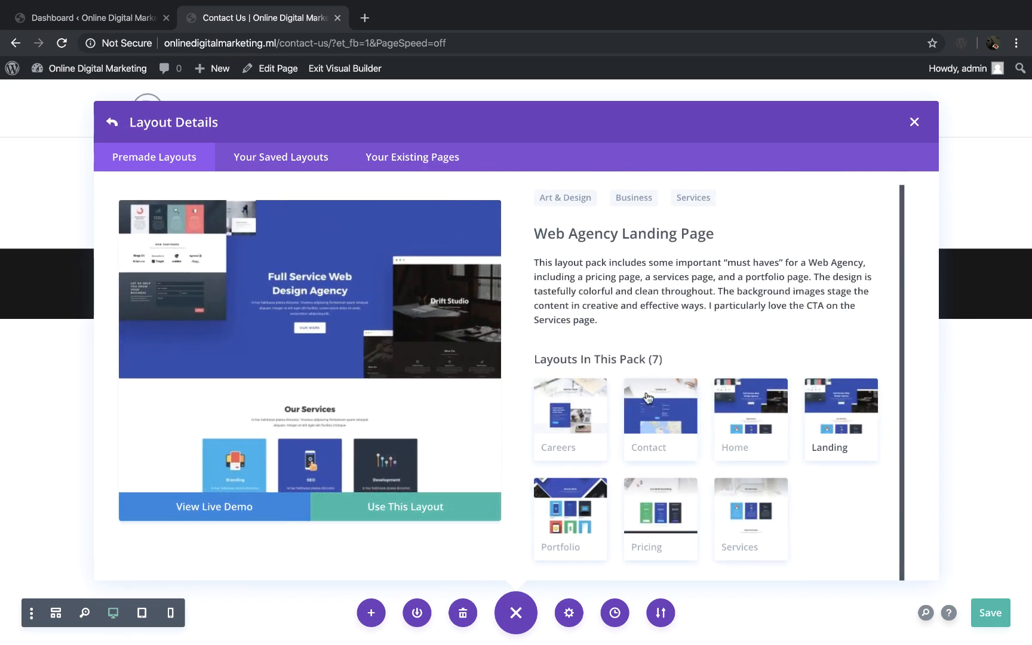
{"action": "left_click", "coordinate": [669, 423]}
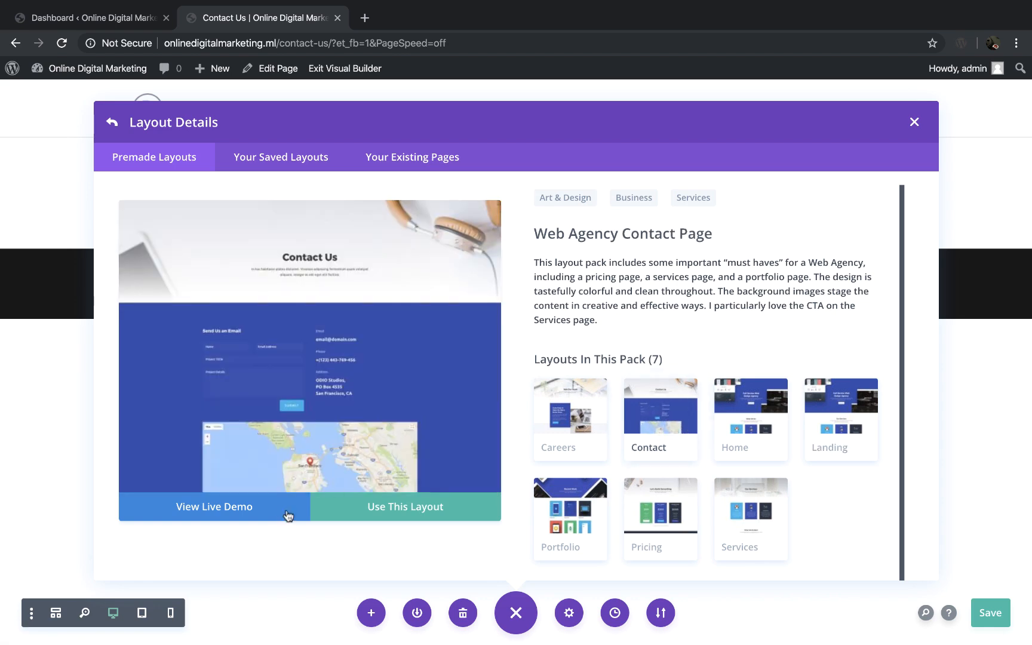
{"action": "left_click", "coordinate": [382, 515]}
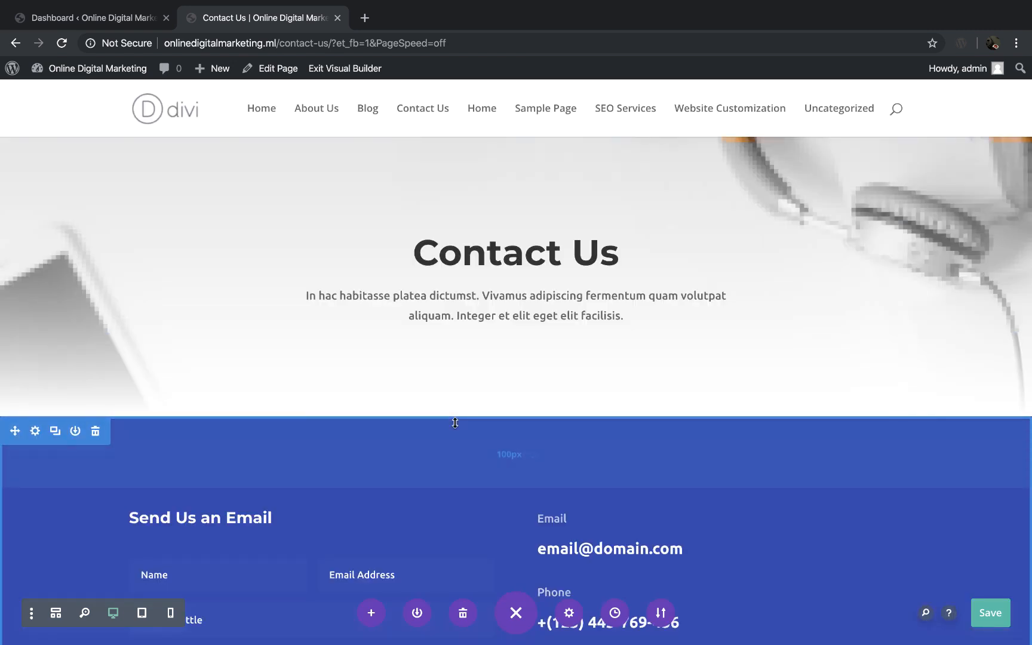
Step: Replace the mailbox name before the @ in the placeholder email beside the contact form with the contact's own
{"action": "scroll", "coordinate": [456, 423], "scroll_direction": "down", "scroll_amount": 3}
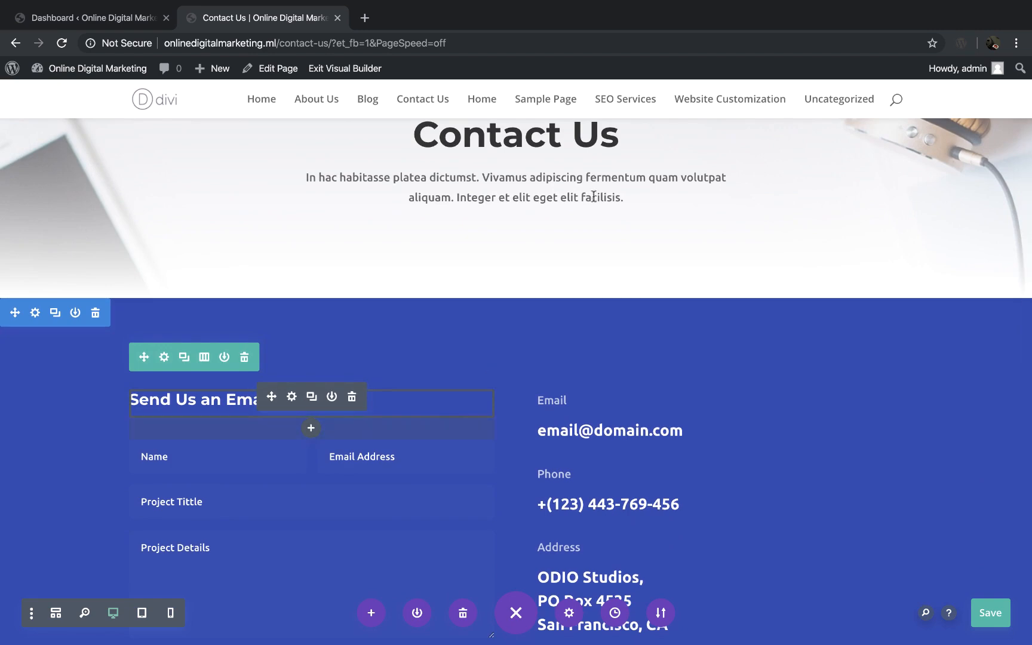
{"action": "scroll", "coordinate": [577, 246], "scroll_direction": "up", "scroll_amount": 2}
{"action": "scroll", "coordinate": [577, 245], "scroll_direction": "down", "scroll_amount": 4}
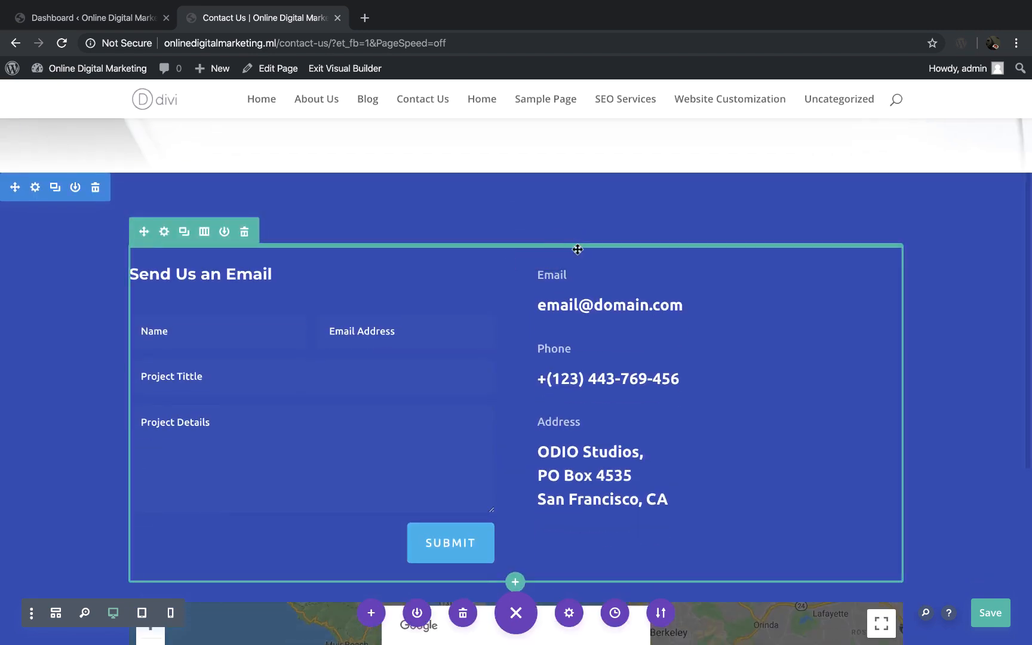
{"action": "left_click", "coordinate": [626, 303]}
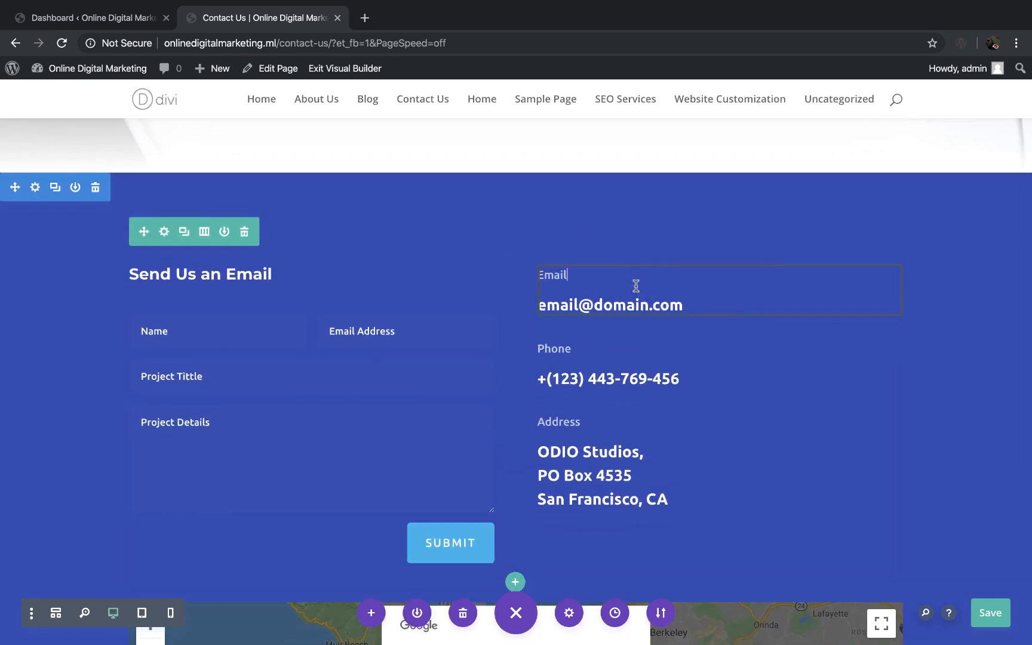
{"action": "left_click", "coordinate": [686, 304]}
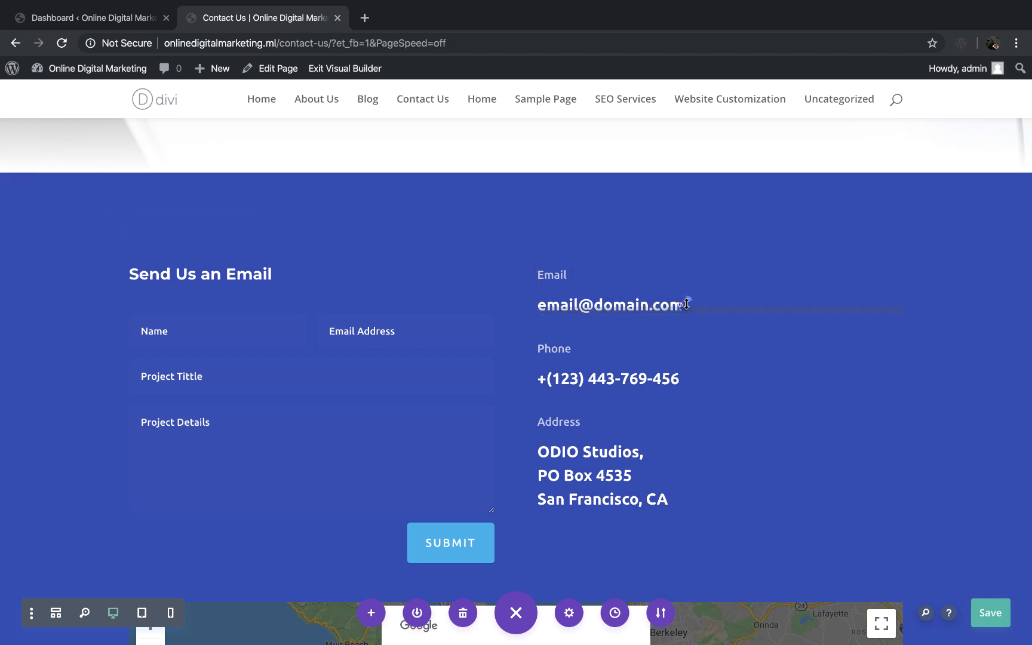
{"action": "left_click", "coordinate": [635, 281]}
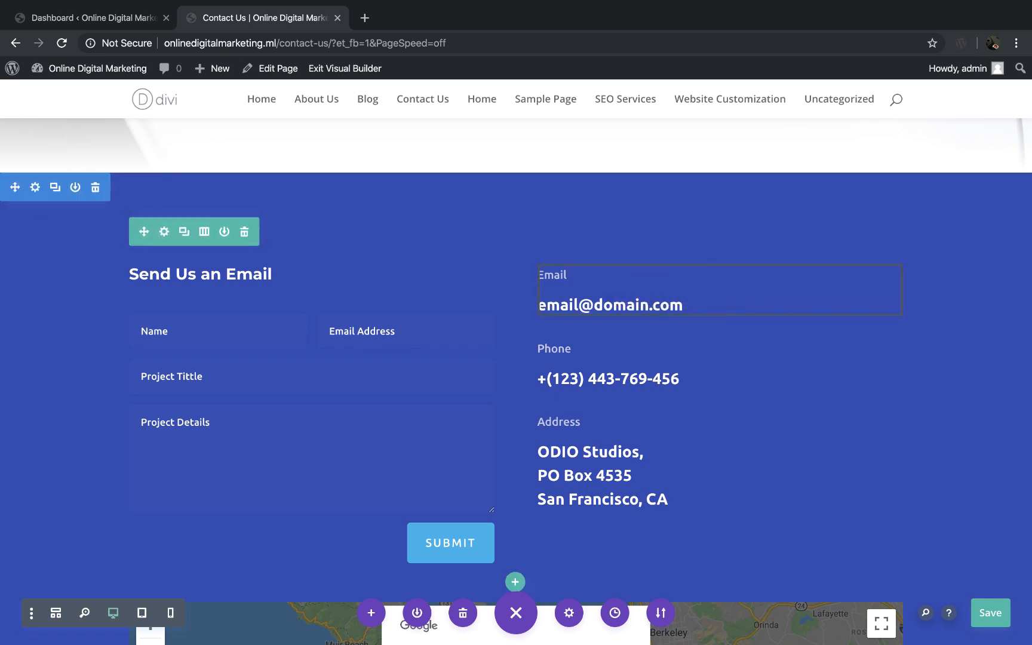
{"action": "left_click", "coordinate": [626, 300]}
{"action": "left_click", "coordinate": [626, 299]}
{"action": "left_click_drag", "start_coordinate": [547, 305], "coordinate": [570, 304]}
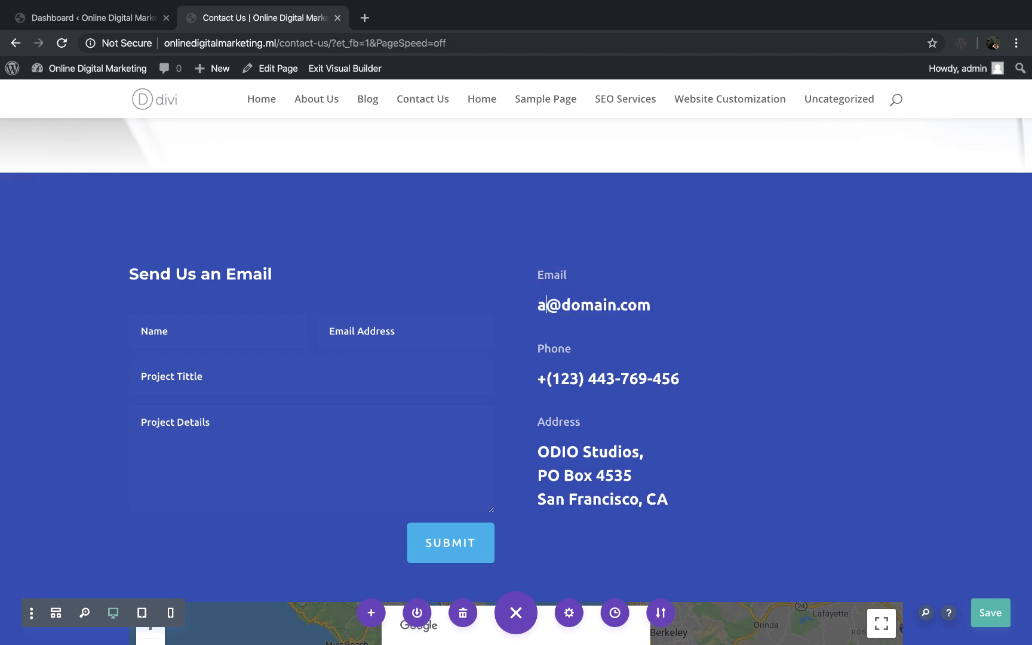
Step: Change the domain name in the displayed contact email to steppingskills, keeping the .com ending
{"action": "key", "text": "shift+Right"}
{"action": "key", "text": "shift+Right"}
{"action": "key", "text": "shift+Right"}
{"action": "key", "text": "shift+Right"}
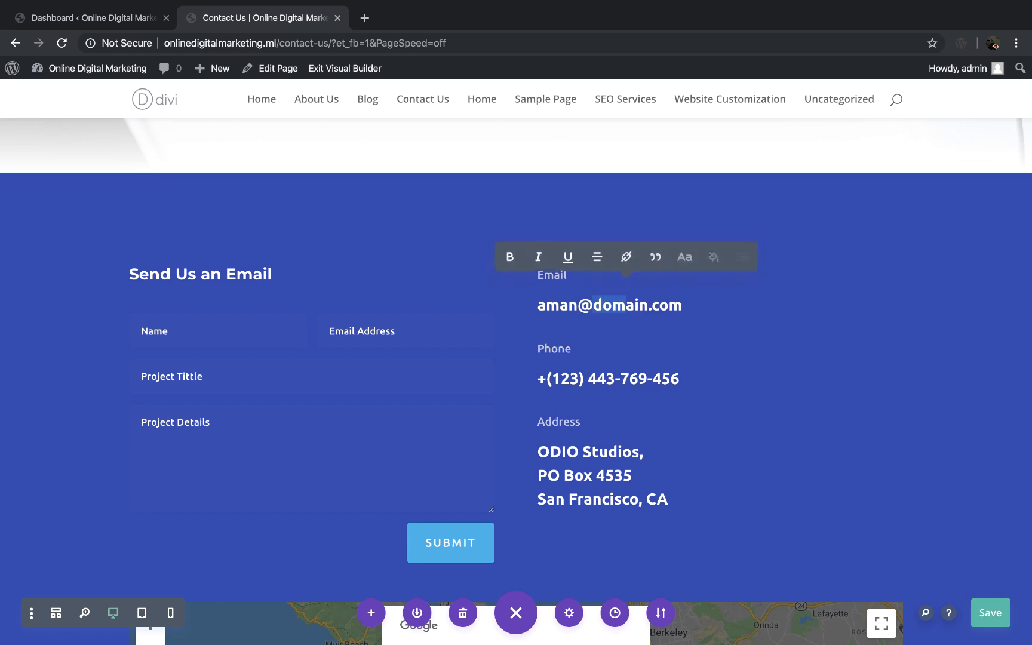
{"action": "type", "text": "steppings"}
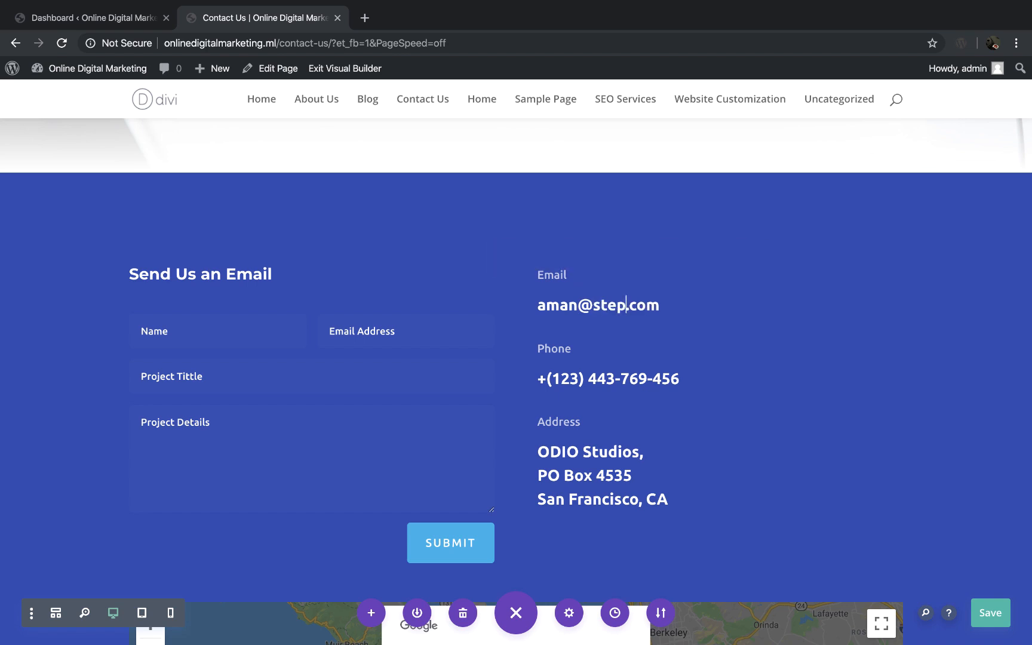
{"action": "type", "text": "kills"}
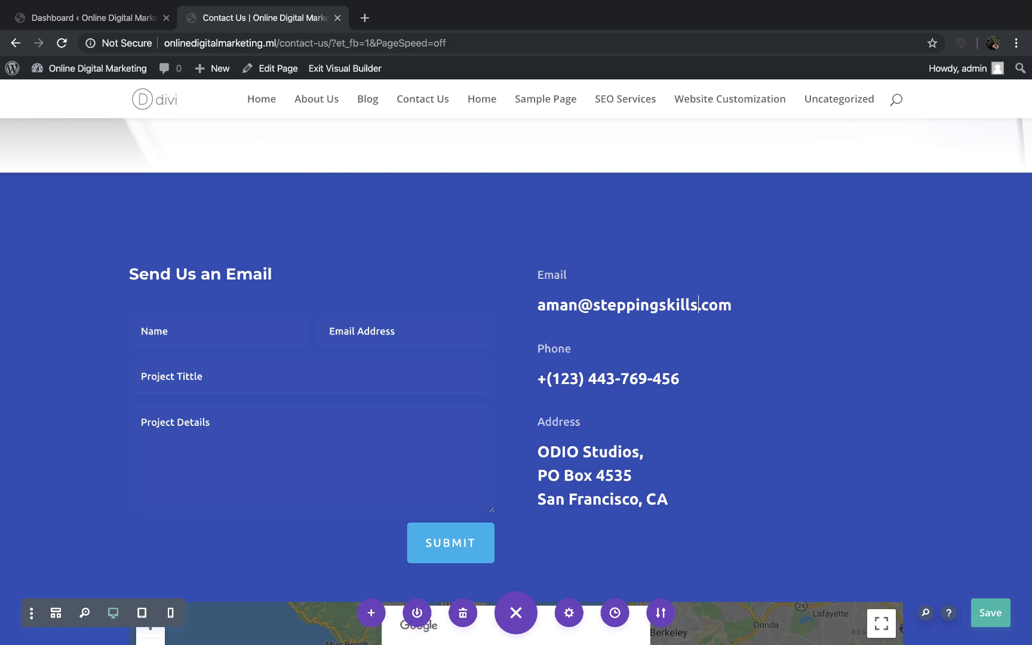
{"action": "left_click", "coordinate": [585, 375]}
{"action": "left_click", "coordinate": [418, 349]}
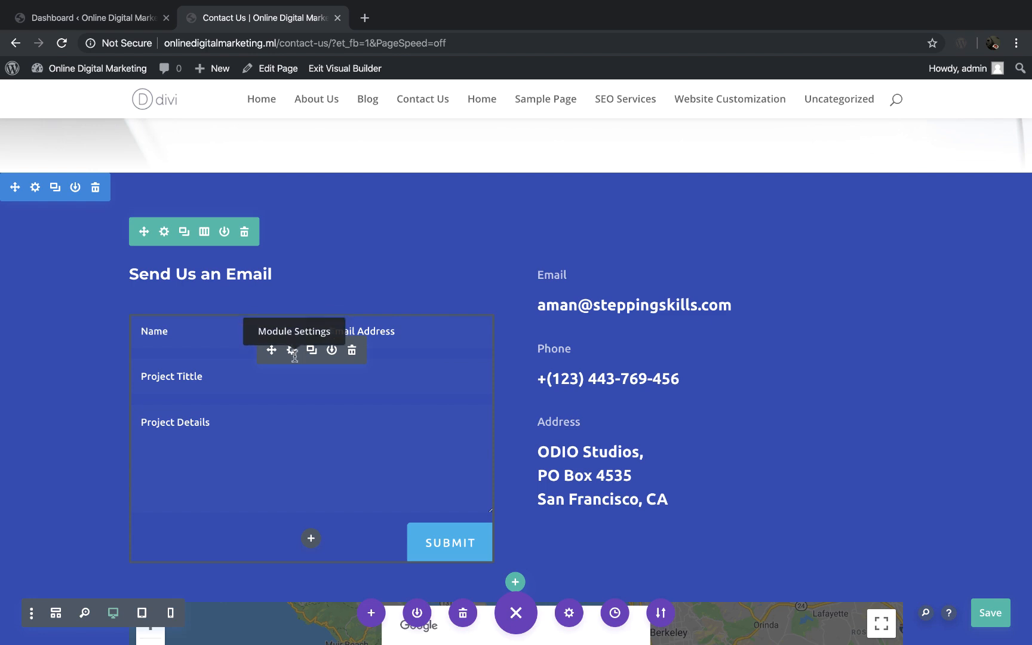
Step: Delete the Google map module below the contact form and insert a Code module in its row
{"action": "scroll", "coordinate": [488, 456], "scroll_direction": "down", "scroll_amount": 4}
{"action": "scroll", "coordinate": [487, 455], "scroll_direction": "down", "scroll_amount": 2}
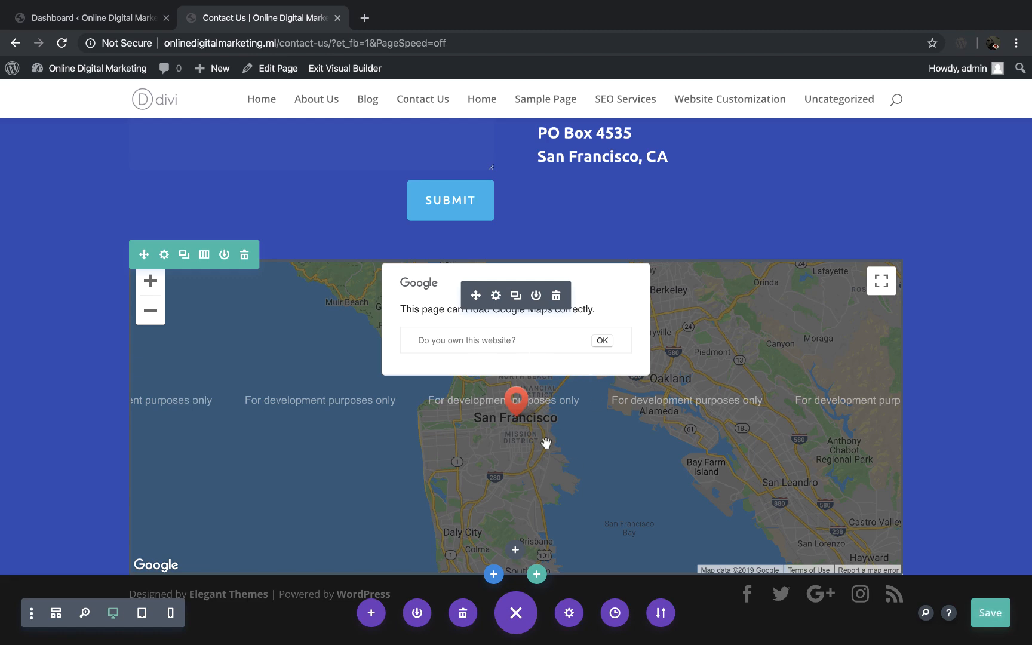
{"action": "left_click", "coordinate": [555, 296]}
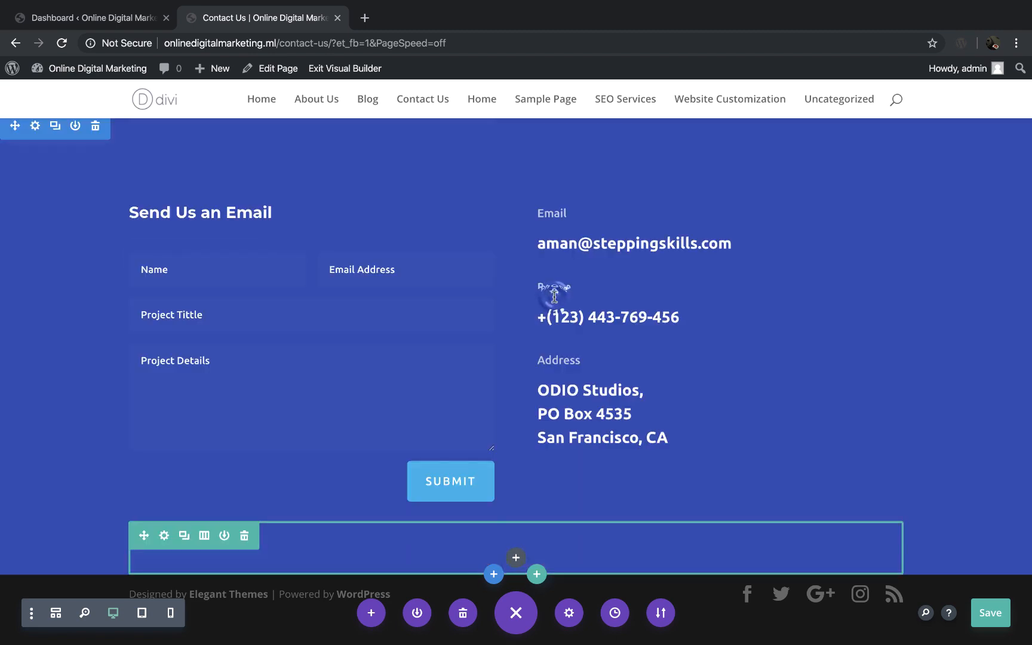
{"action": "left_click", "coordinate": [516, 558]}
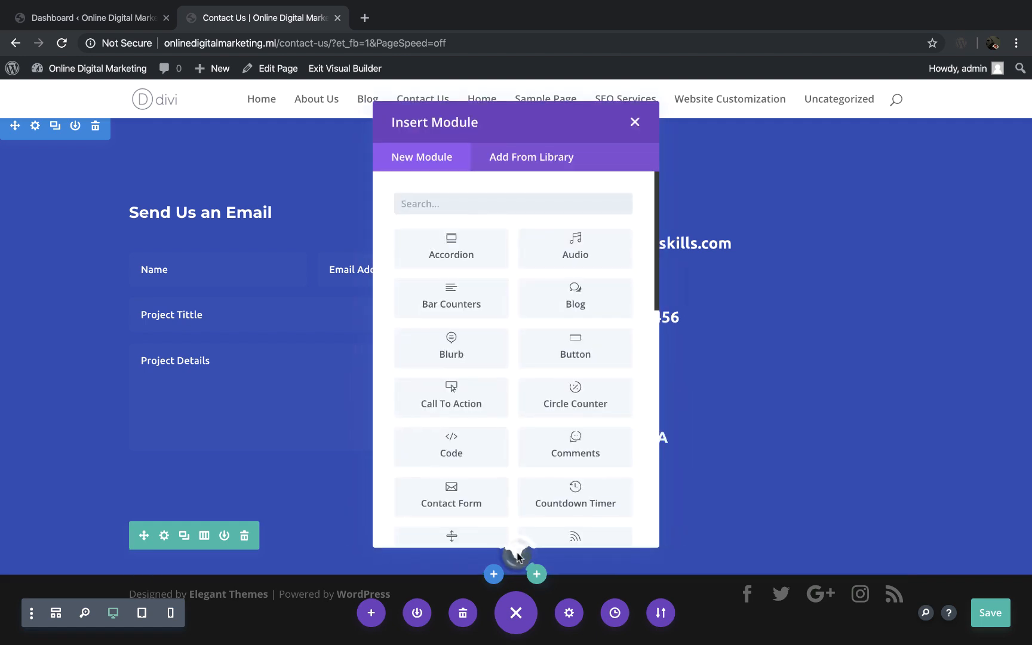
{"action": "scroll", "coordinate": [509, 369], "scroll_direction": "down", "scroll_amount": 2}
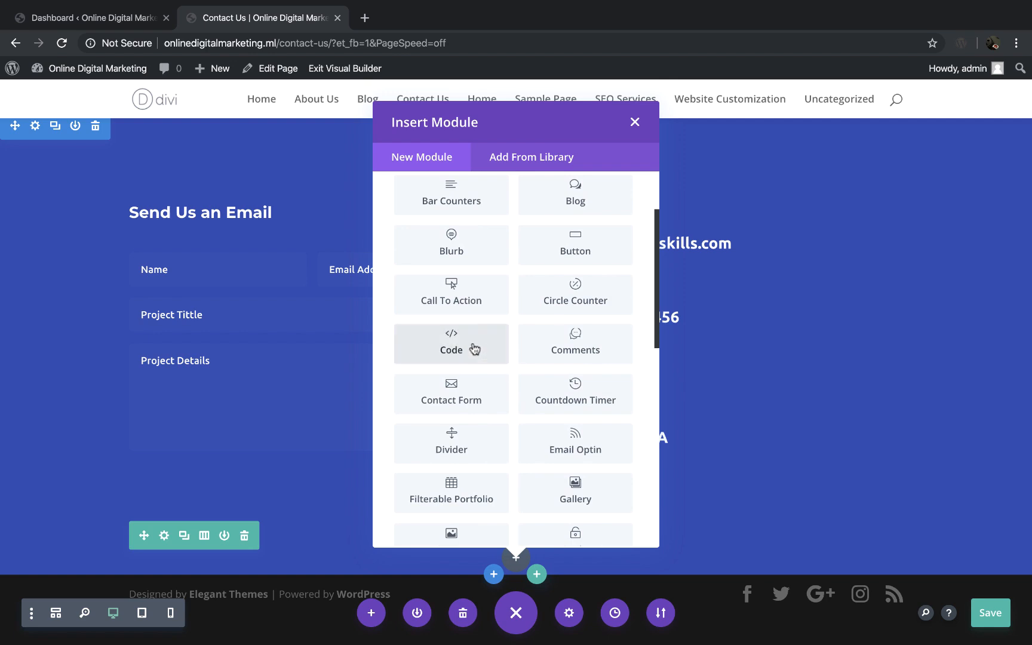
{"action": "left_click", "coordinate": [450, 344]}
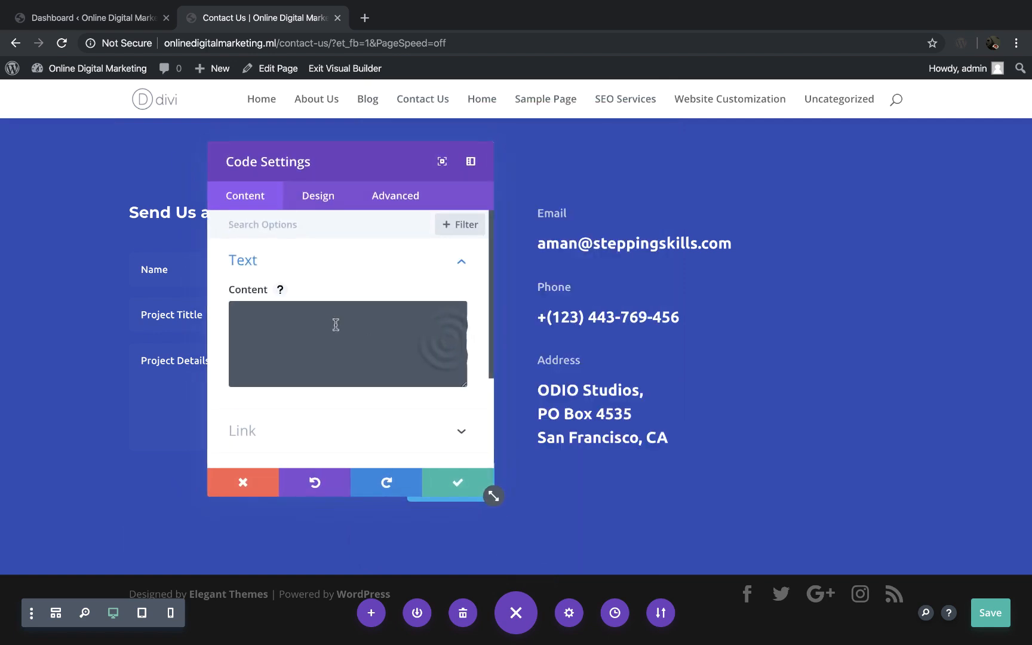
{"action": "left_click", "coordinate": [328, 324]}
Step: Search Google for "stepping skills yamunanagar" in a new browser tab and open the business location in Google Maps
{"action": "left_click", "coordinate": [365, 18]}
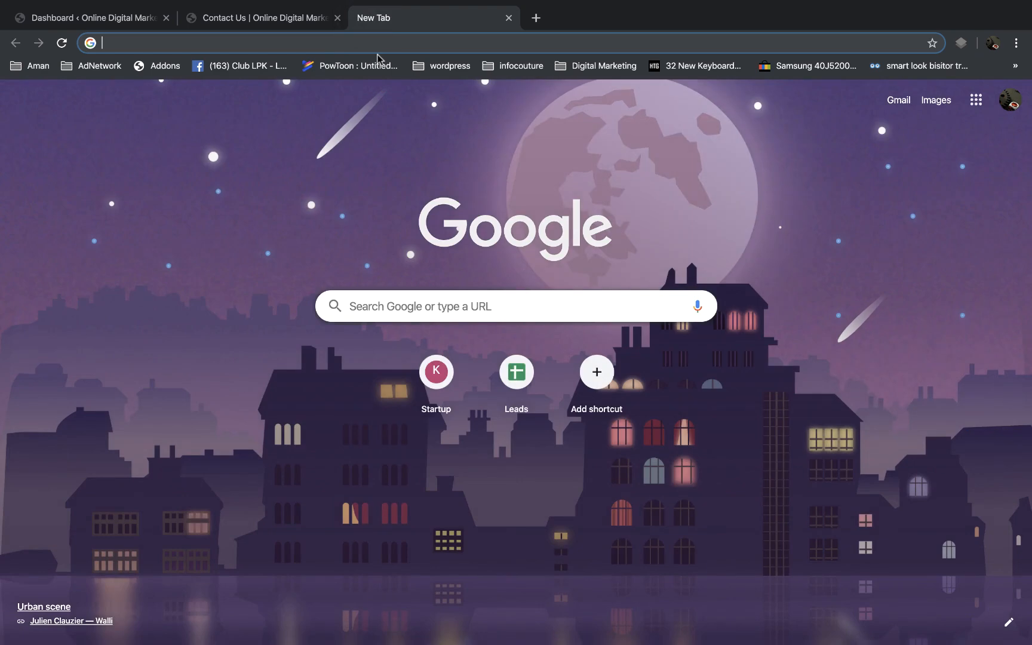
{"action": "type", "text": "stepp"}
{"action": "type", "text": "ing skill"}
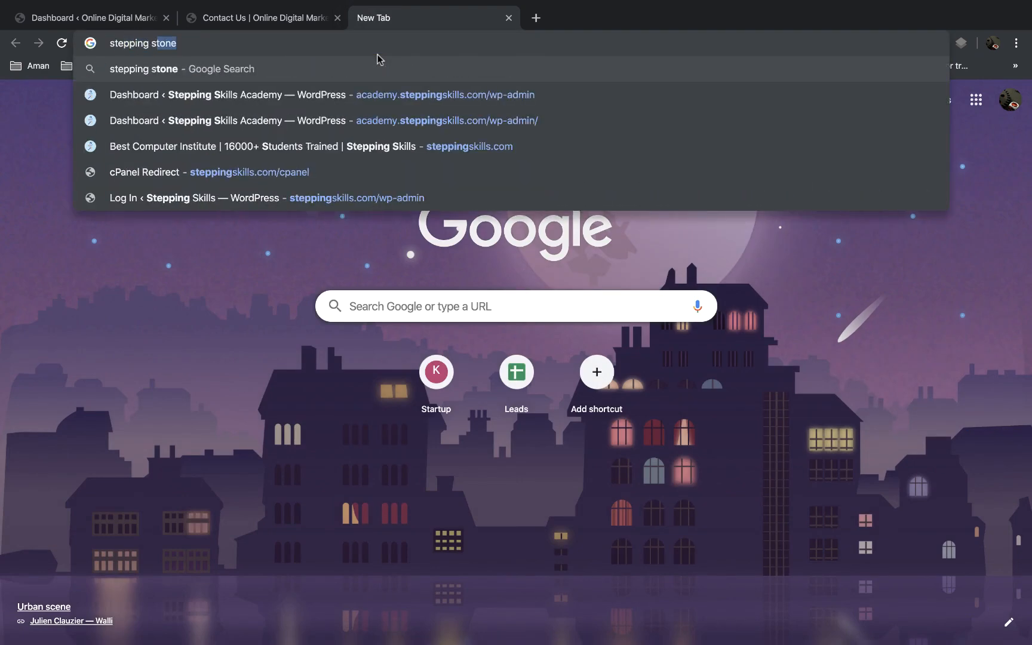
{"action": "key", "text": "BackSpace"}
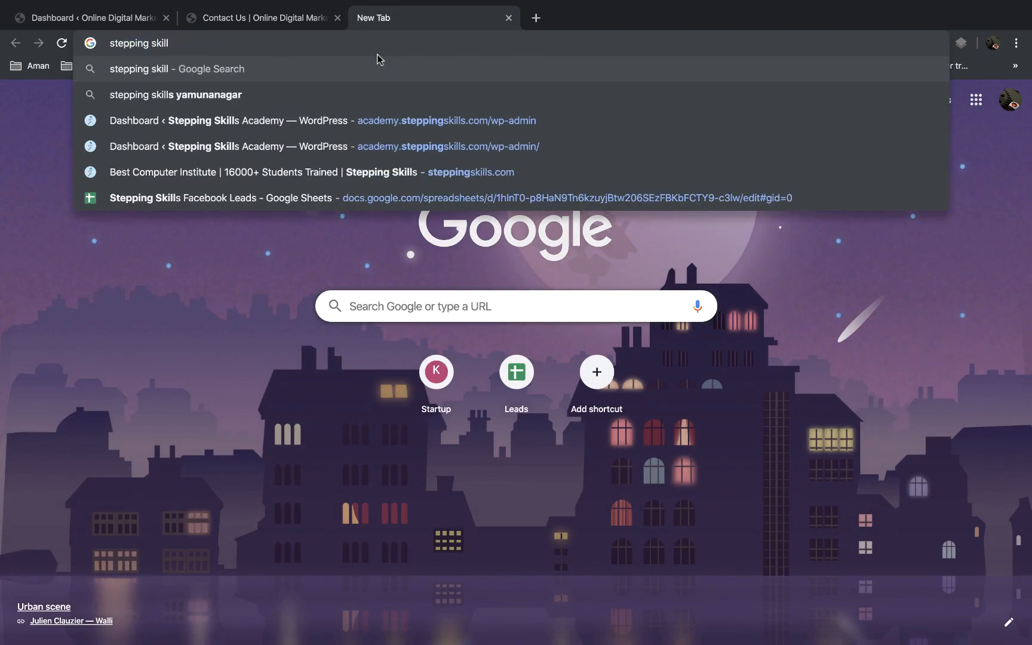
{"action": "type", "text": "s"}
{"action": "key", "text": "Return"}
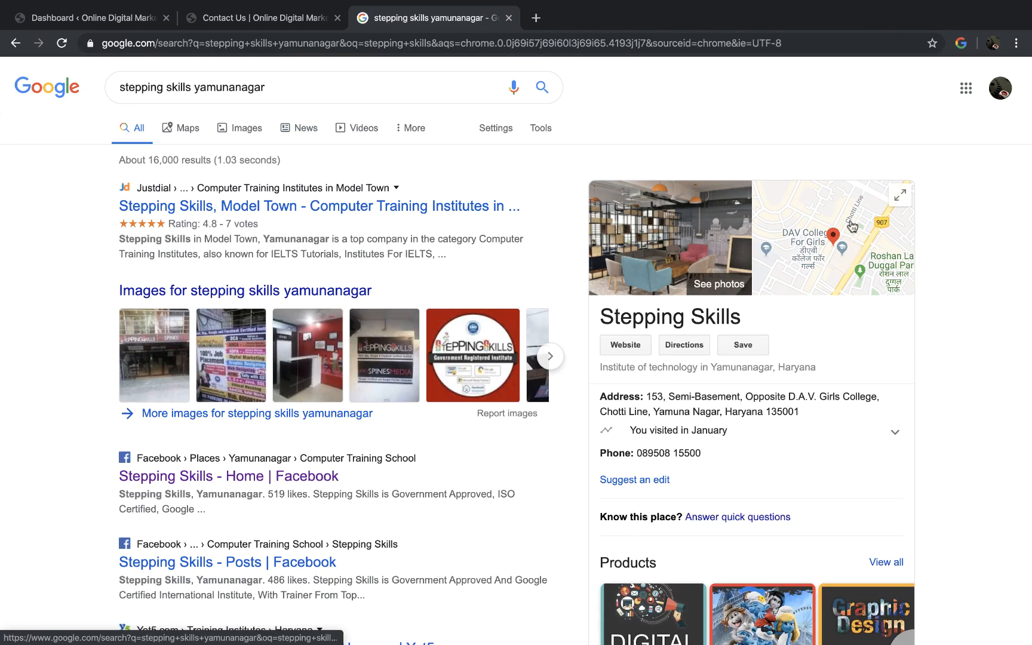
{"action": "left_click", "coordinate": [843, 243]}
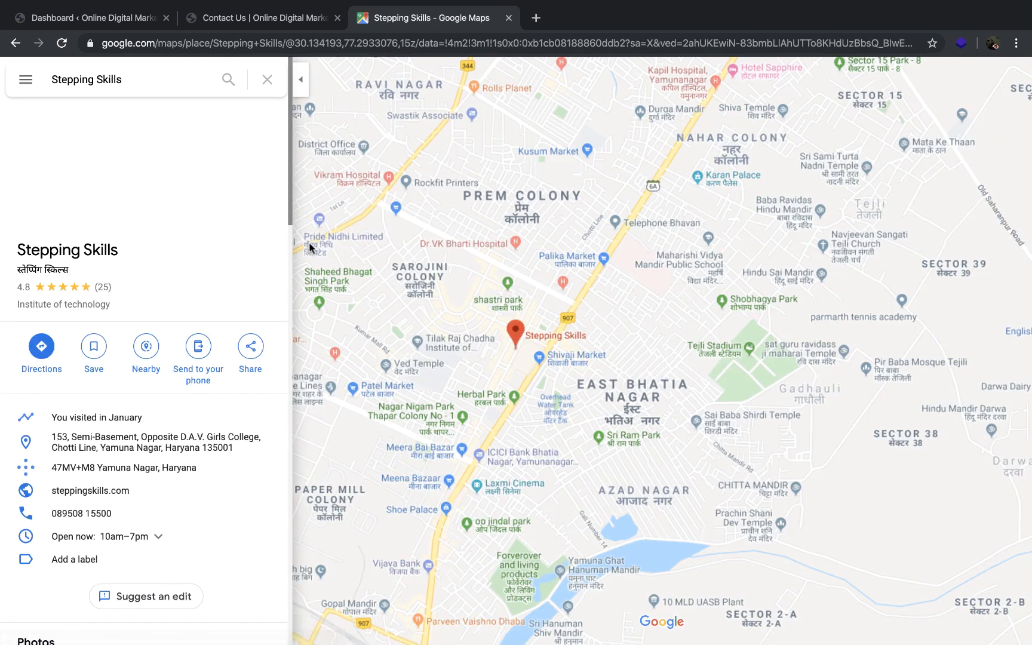
Step: Copy the medium-size map embed HTML for Stepping Skills, paste it into the Code module's content and apply the settings
{"action": "left_click", "coordinate": [251, 348]}
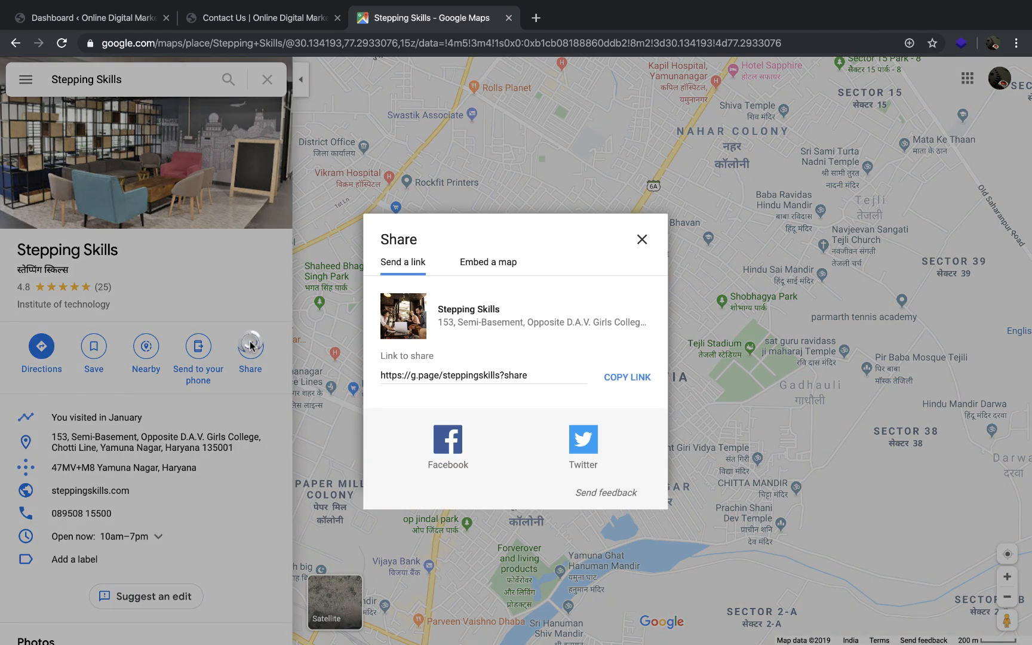
{"action": "left_click", "coordinate": [494, 267]}
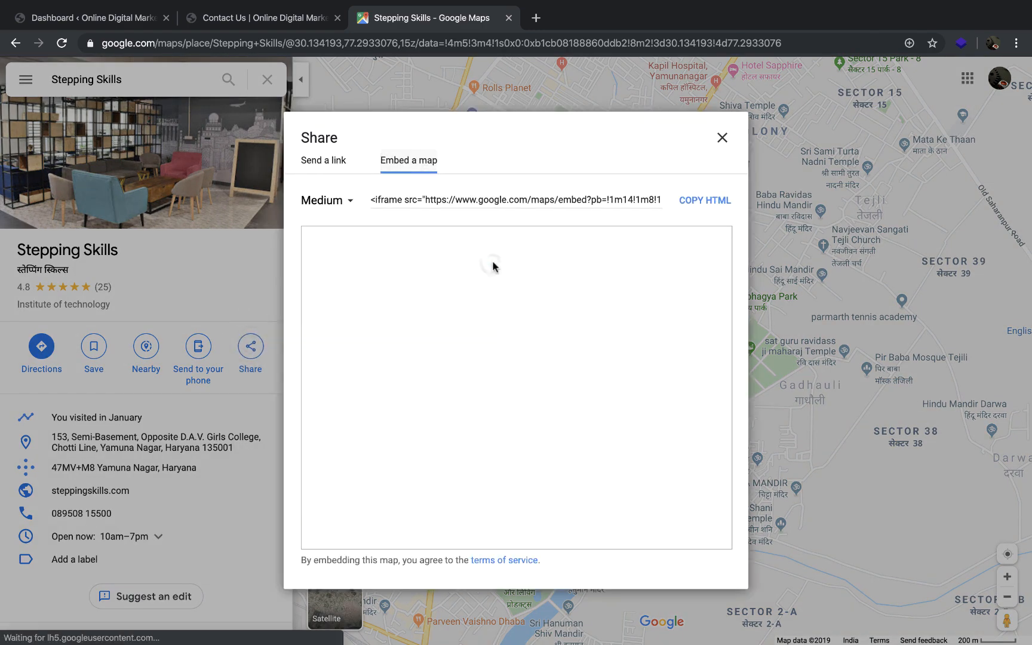
{"action": "left_click", "coordinate": [600, 199]}
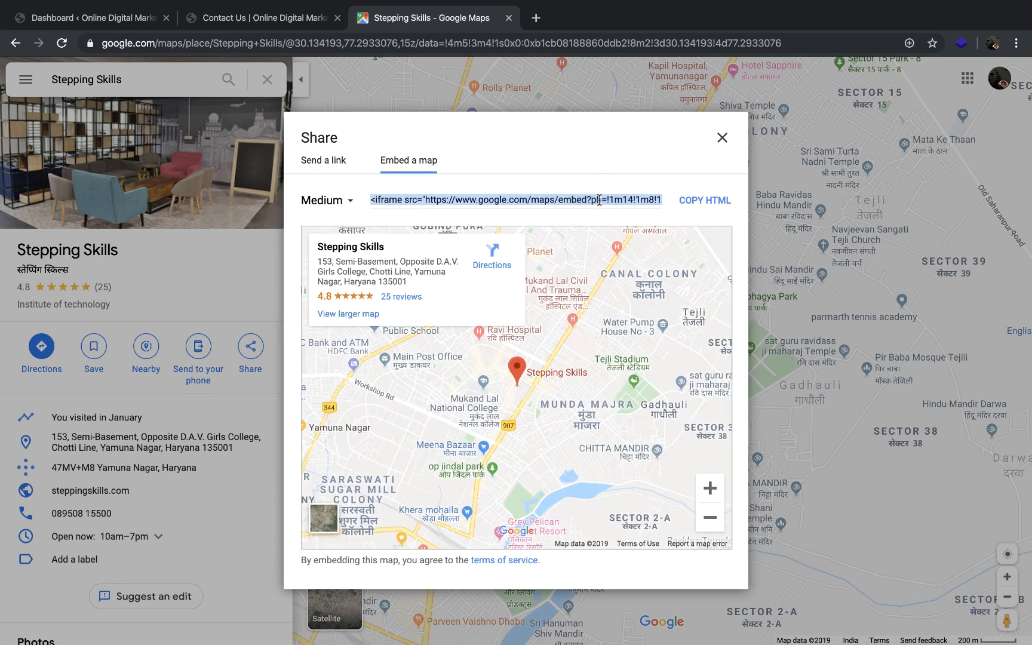
{"action": "left_click", "coordinate": [275, 22]}
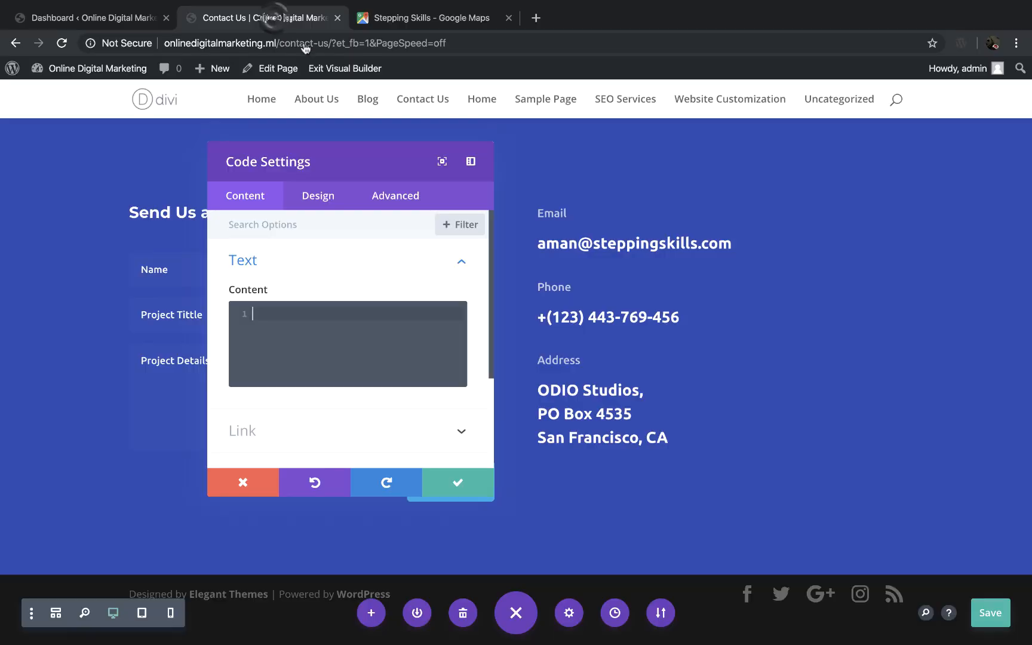
{"action": "key", "text": "ctrl+v"}
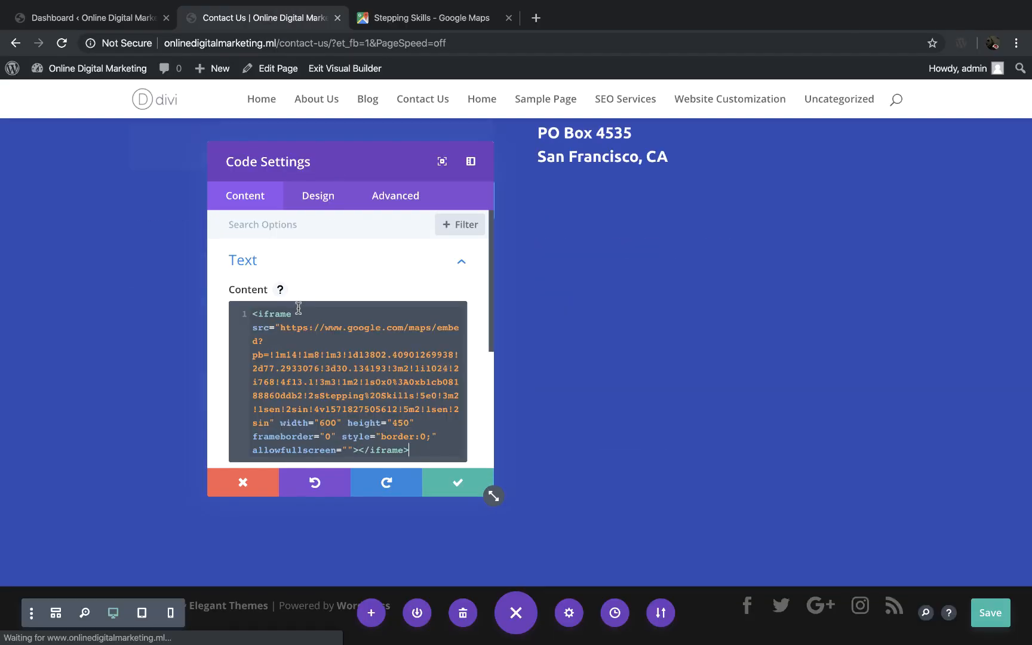
{"action": "left_click", "coordinate": [460, 482]}
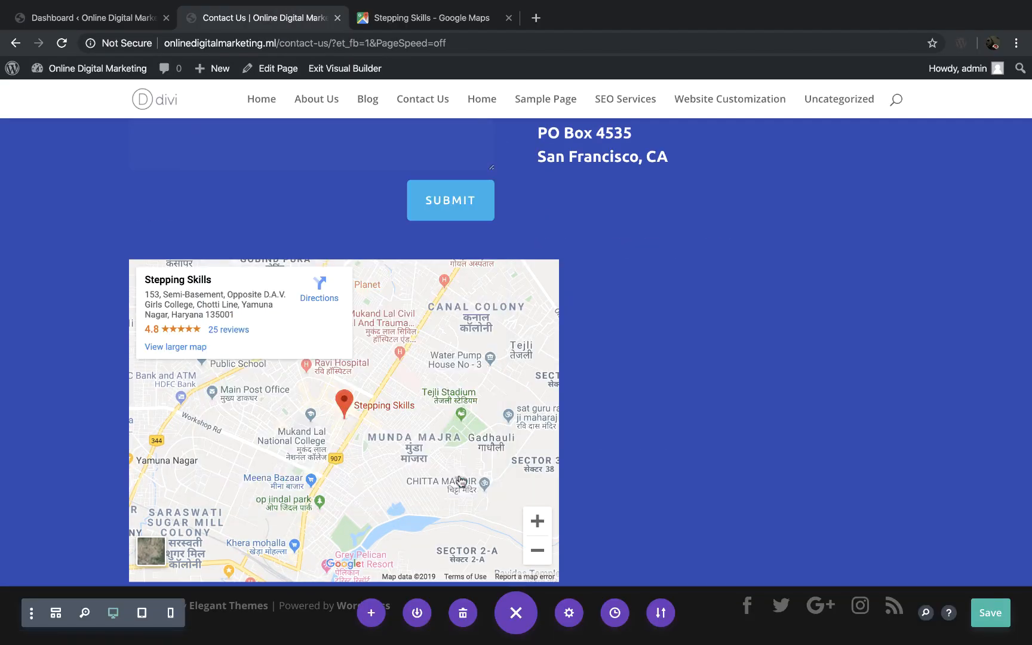
Step: Set the embedded map's iframe width to 100% in the Code module and apply the change
{"action": "scroll", "coordinate": [460, 368], "scroll_direction": "down", "scroll_amount": 1}
{"action": "scroll", "coordinate": [460, 368], "scroll_direction": "up", "scroll_amount": 2}
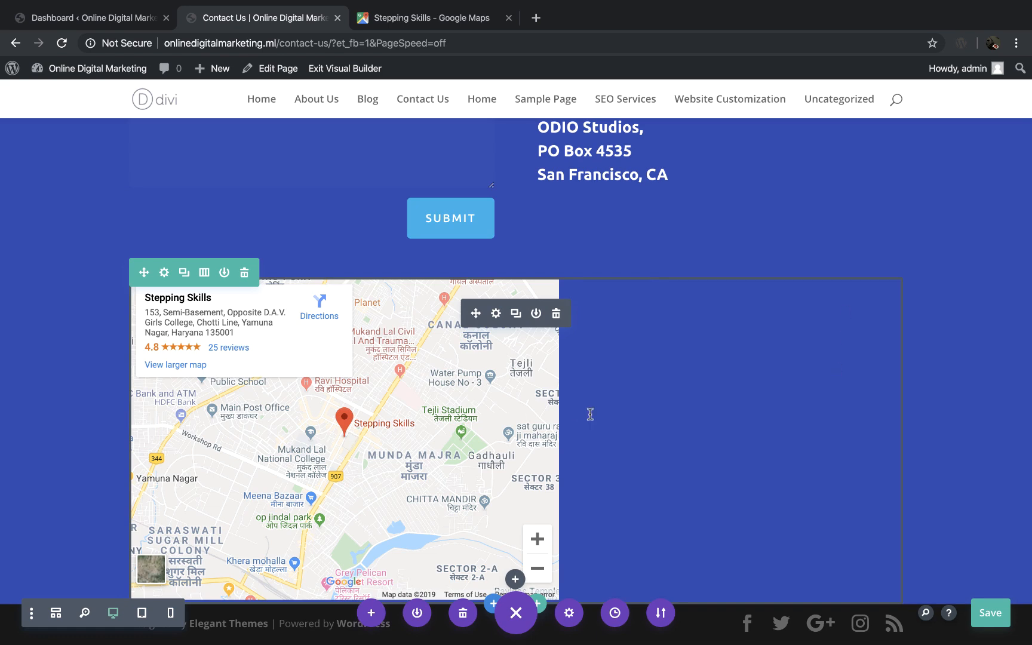
{"action": "left_click", "coordinate": [497, 315]}
{"action": "scroll", "coordinate": [410, 392], "scroll_direction": "down", "scroll_amount": 1}
{"action": "triple_click", "coordinate": [328, 363]}
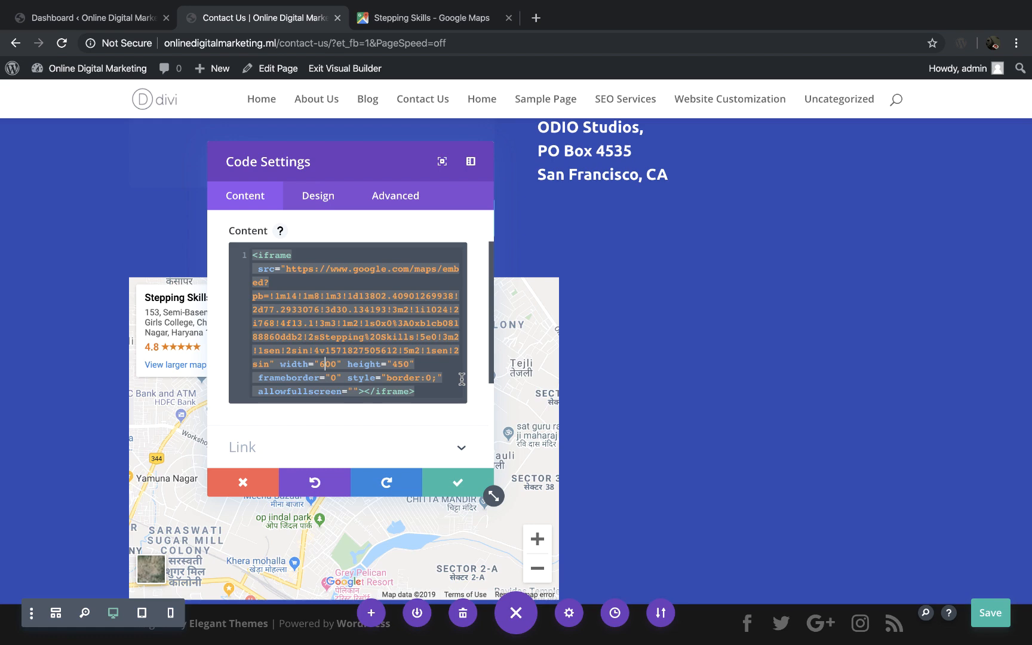
{"action": "key", "text": "Right"}
{"action": "key", "text": "BackSpace"}
{"action": "key", "text": "BackSpace"}
{"action": "key", "text": "BackSpace"}
{"action": "type", "text": "100"}
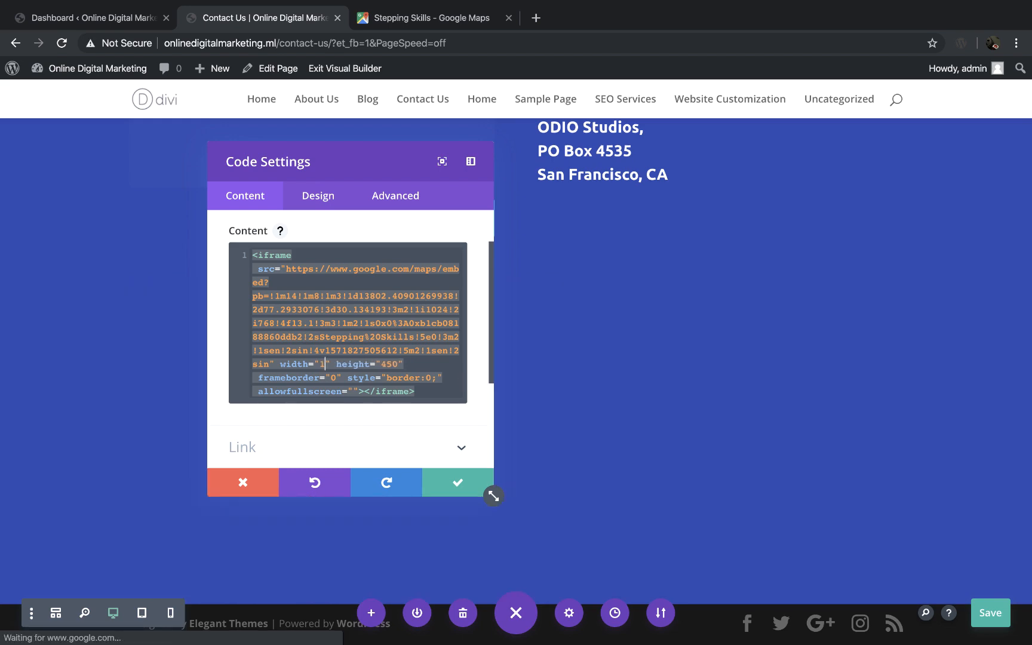
{"action": "type", "text": "%"}
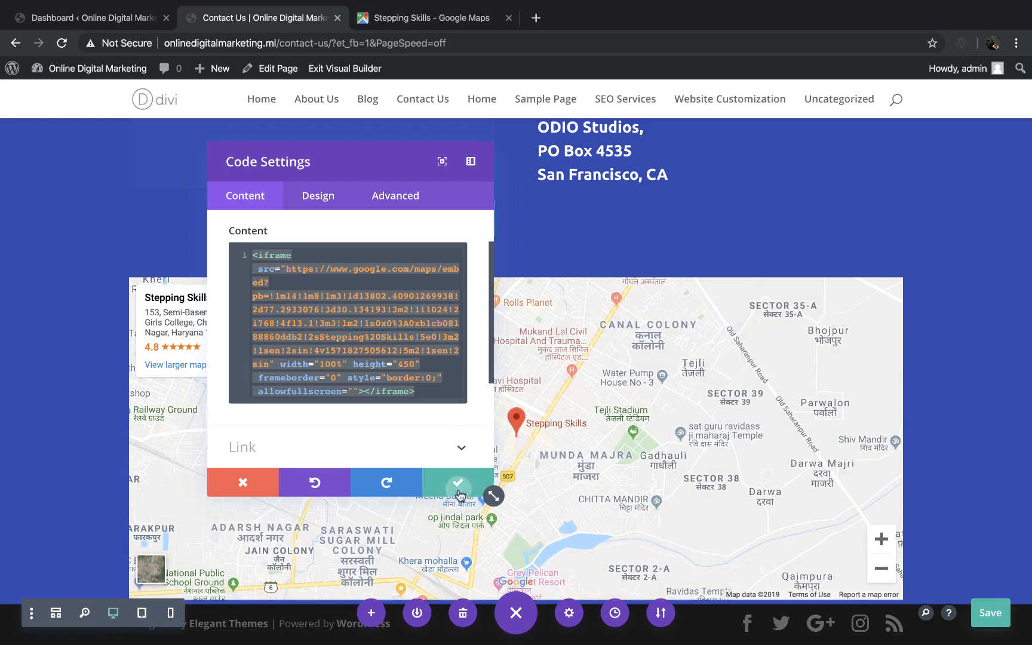
{"action": "left_click", "coordinate": [485, 485]}
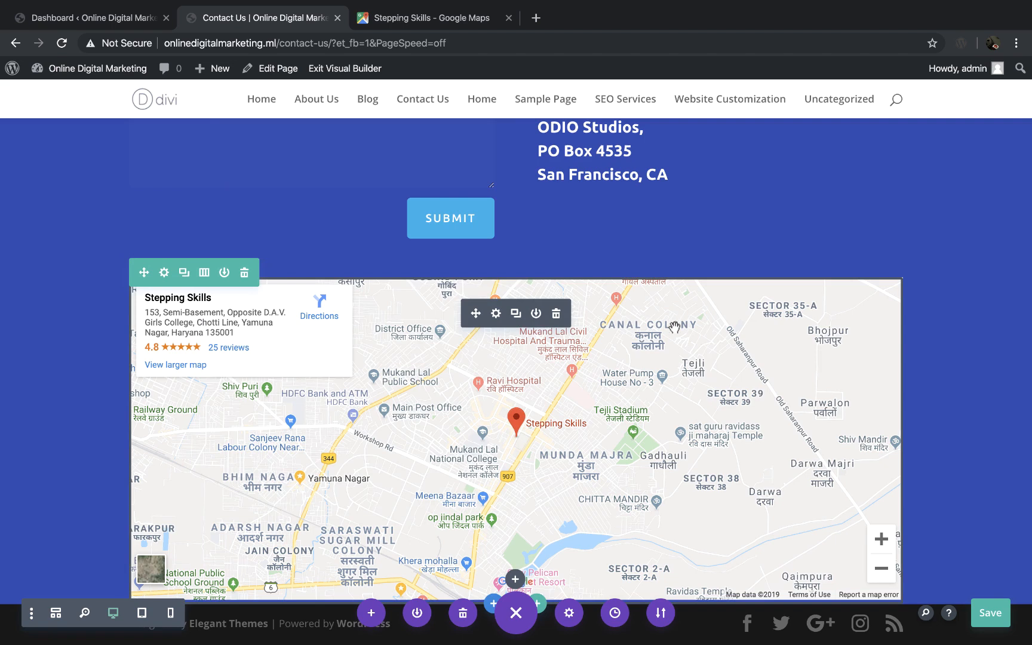
Step: Check the embedded map below the contact form and save the Contact Us page
{"action": "mouse_move", "coordinate": [578, 315]}
{"action": "scroll", "coordinate": [504, 429], "scroll_direction": "down", "scroll_amount": 1}
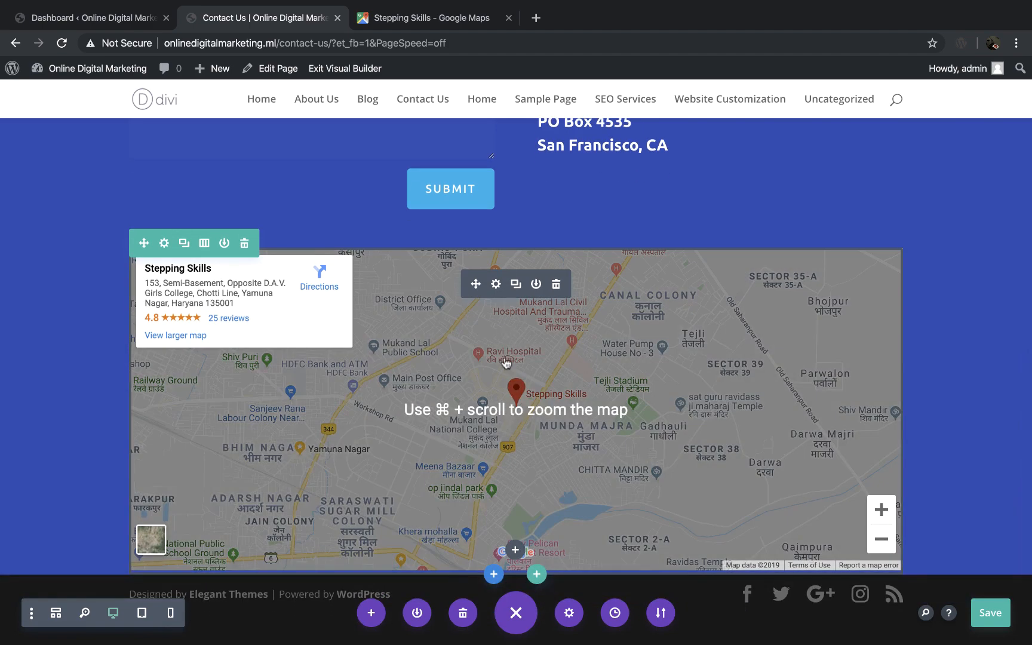
{"action": "scroll", "coordinate": [641, 387], "scroll_direction": "up", "scroll_amount": 4}
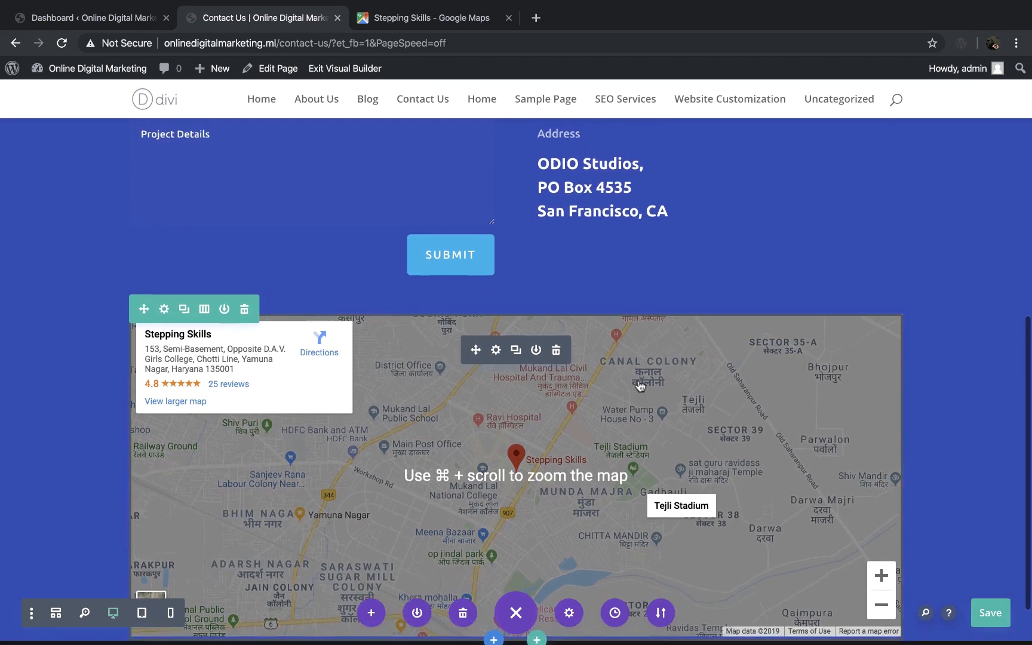
{"action": "scroll", "coordinate": [641, 386], "scroll_direction": "down", "scroll_amount": 4}
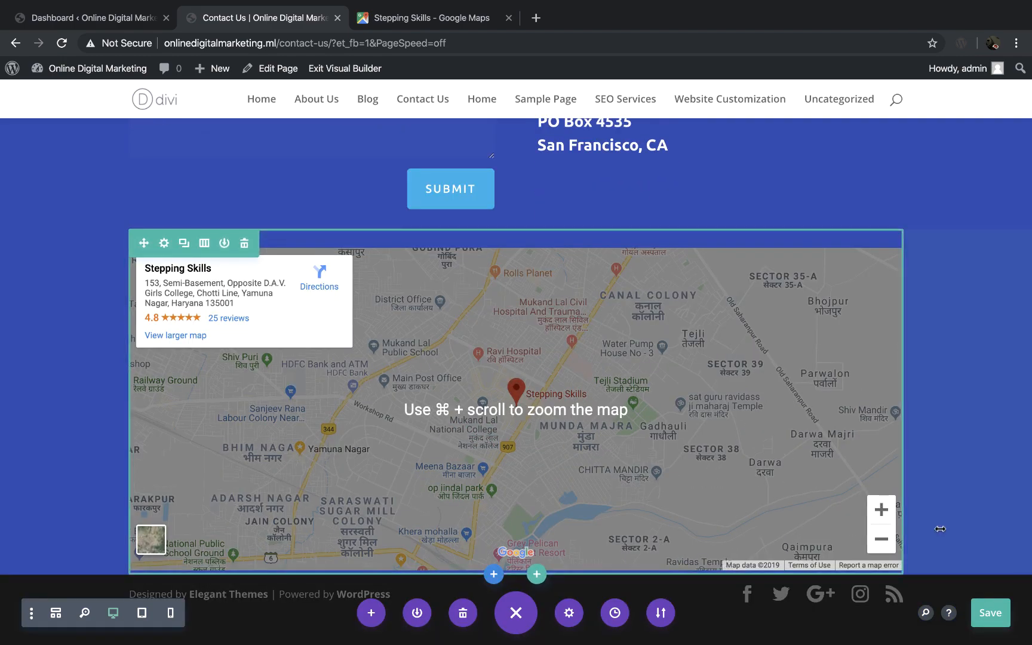
{"action": "left_click", "coordinate": [993, 613]}
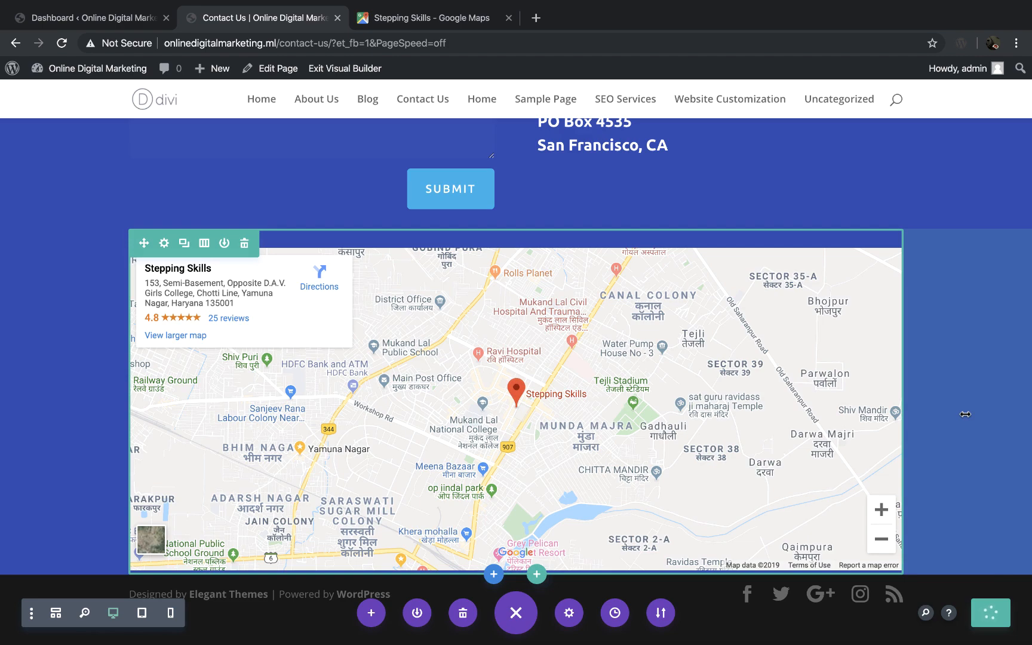
Step: Examine the whole Contact Us page, from the header and title section to the embedded map and footer
{"action": "scroll", "coordinate": [952, 287], "scroll_direction": "up", "scroll_amount": 9}
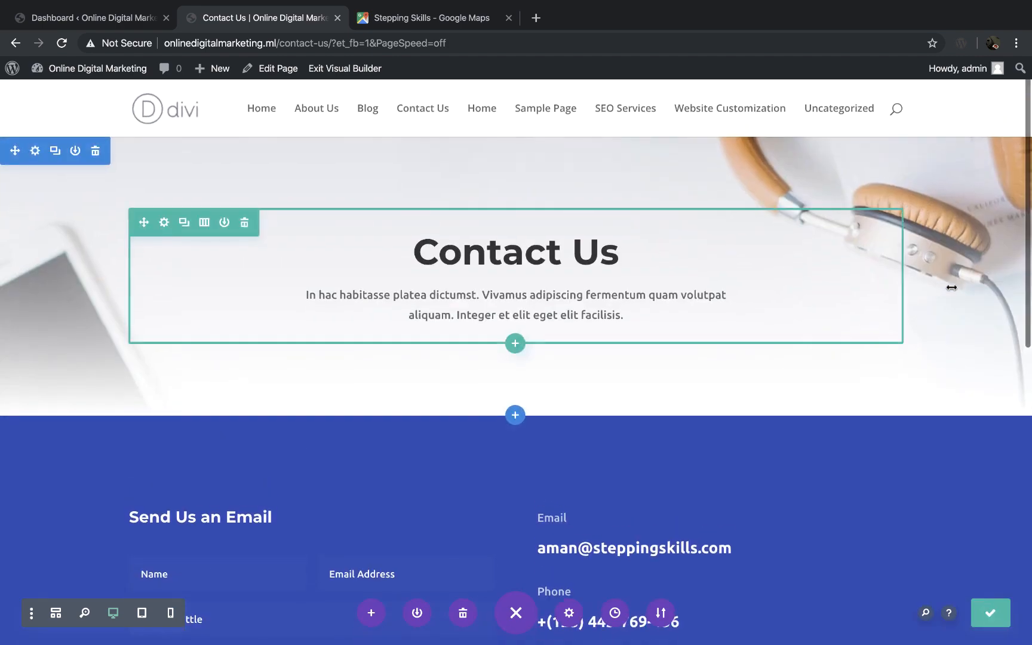
{"action": "scroll", "coordinate": [699, 299], "scroll_direction": "down", "scroll_amount": 9}
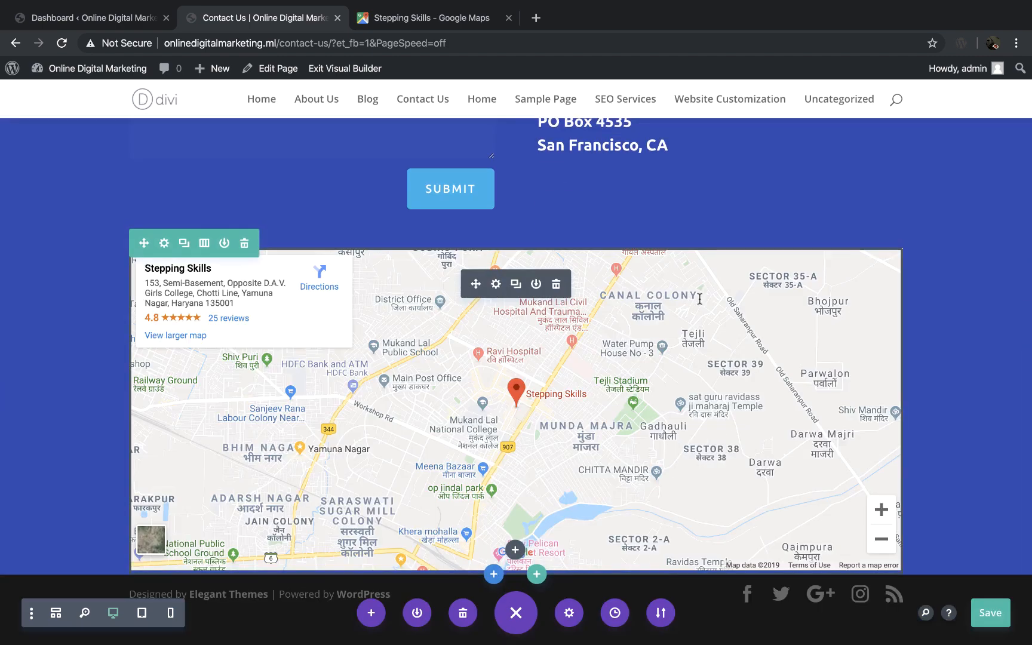
{"action": "scroll", "coordinate": [700, 299], "scroll_direction": "up", "scroll_amount": 9}
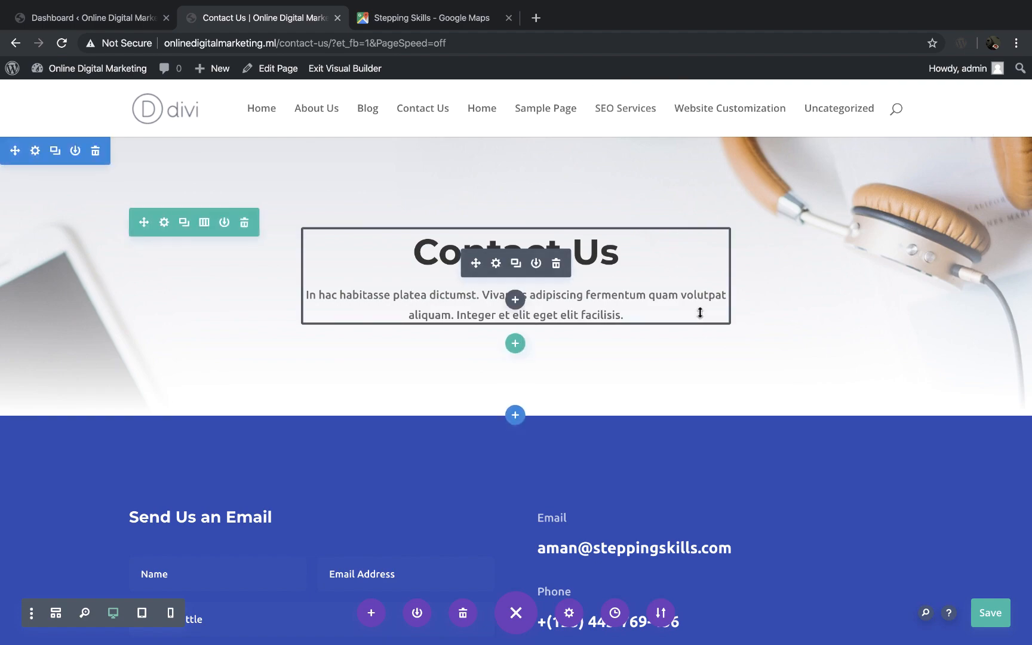
{"action": "scroll", "coordinate": [699, 309], "scroll_direction": "down", "scroll_amount": 5}
{"action": "scroll", "coordinate": [700, 312], "scroll_direction": "down", "scroll_amount": 4}
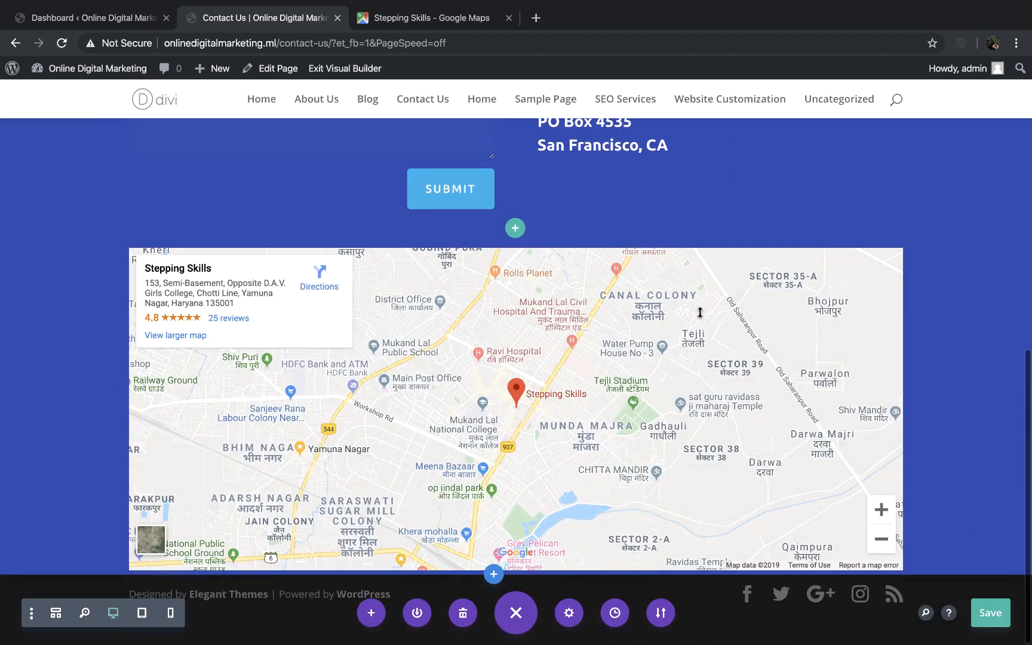
{"action": "scroll", "coordinate": [698, 311], "scroll_direction": "up", "scroll_amount": 9}
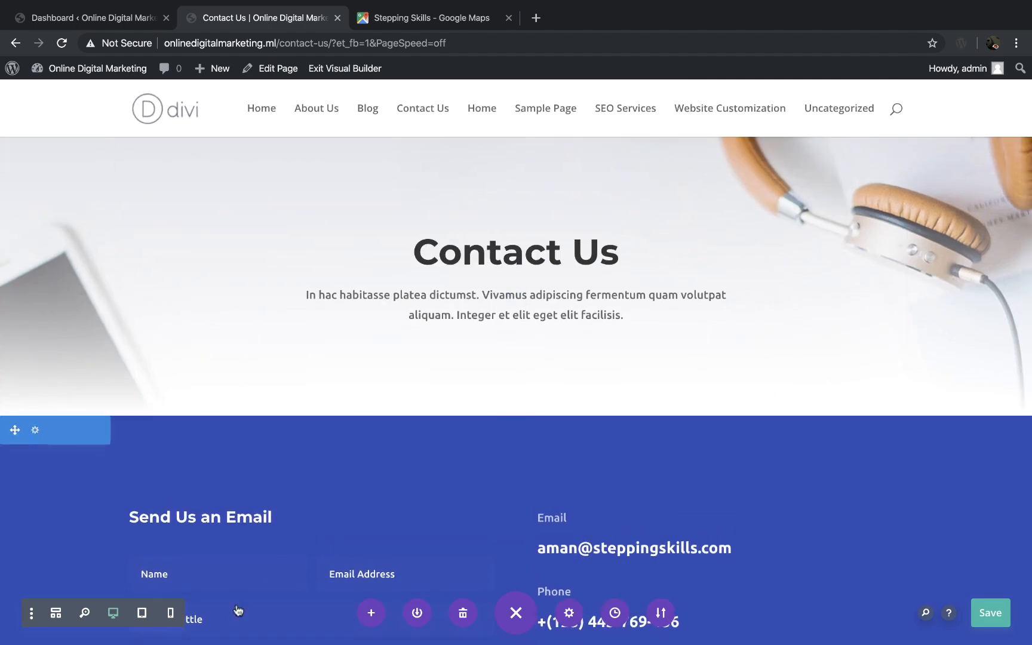
{"action": "scroll", "coordinate": [472, 536], "scroll_direction": "down", "scroll_amount": 9}
{"action": "scroll", "coordinate": [473, 537], "scroll_direction": "up", "scroll_amount": 1}
{"action": "scroll", "coordinate": [473, 537], "scroll_direction": "down", "scroll_amount": 1}
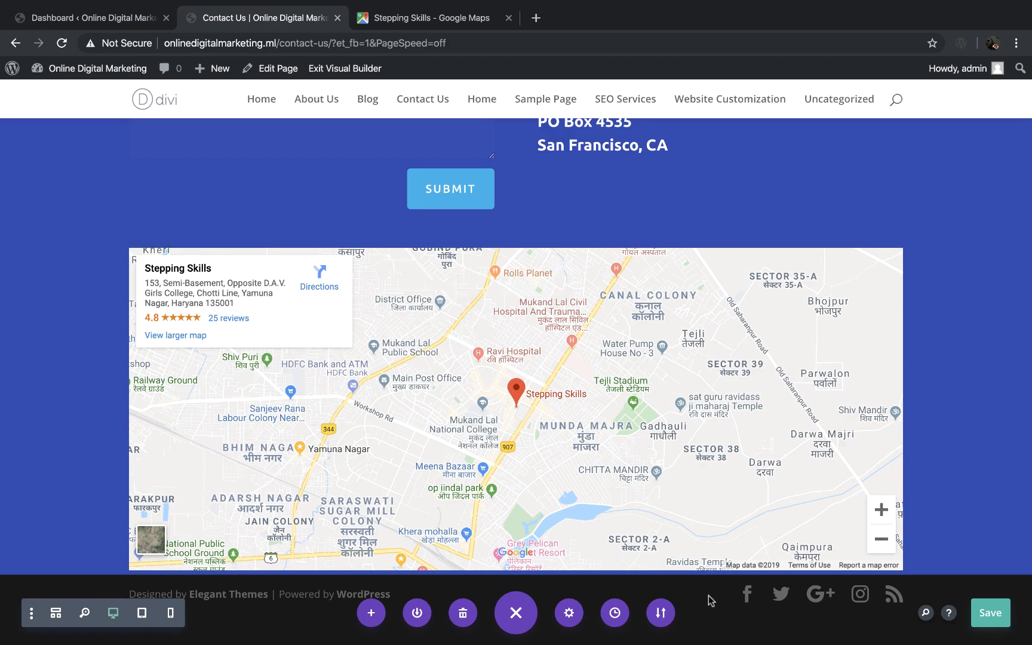
{"action": "scroll", "coordinate": [713, 596], "scroll_direction": "up", "scroll_amount": 10}
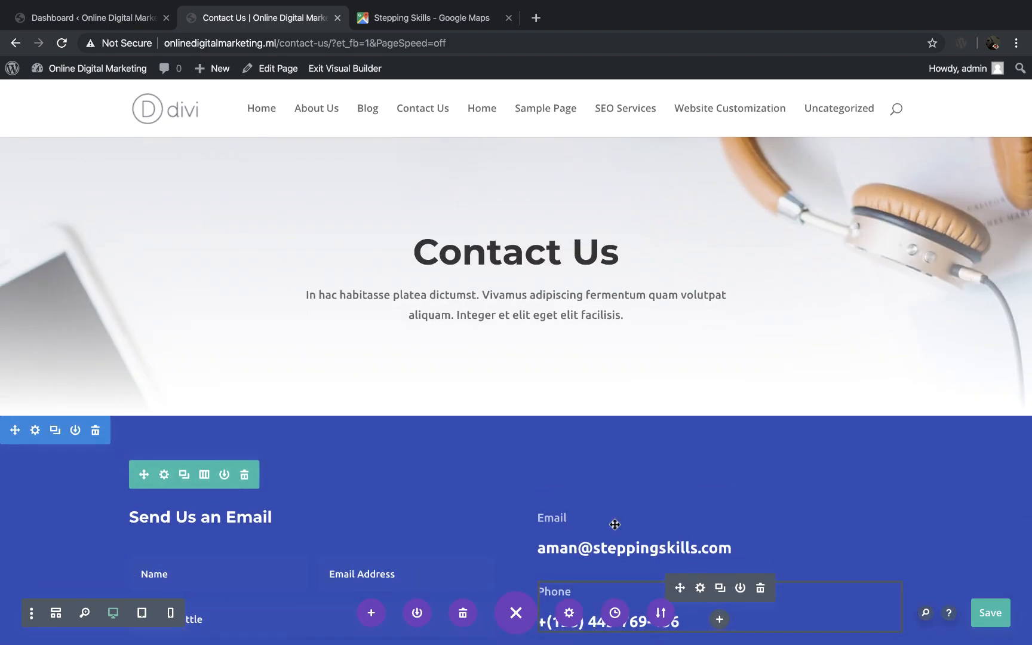
Step: Switch to the page plan in Word and add the lines Header, Body and Footer below Contact Us
{"action": "key", "text": "ctrl+Left"}
{"action": "key", "text": "ctrl+Right"}
{"action": "key", "text": "ctrl+Right"}
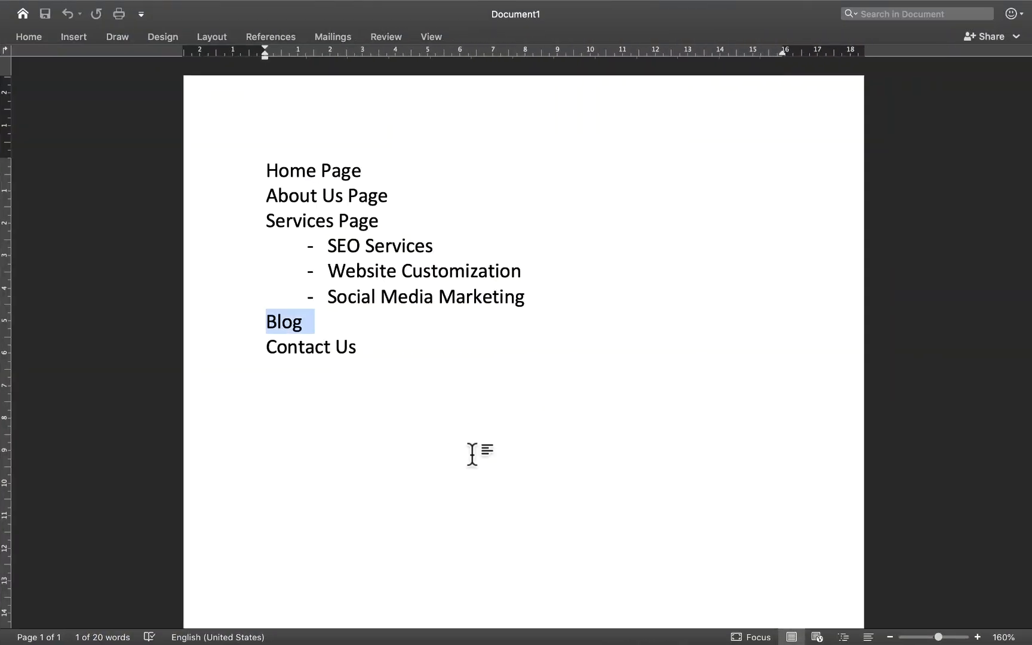
{"action": "left_click", "coordinate": [413, 377]}
{"action": "key", "text": "Return"}
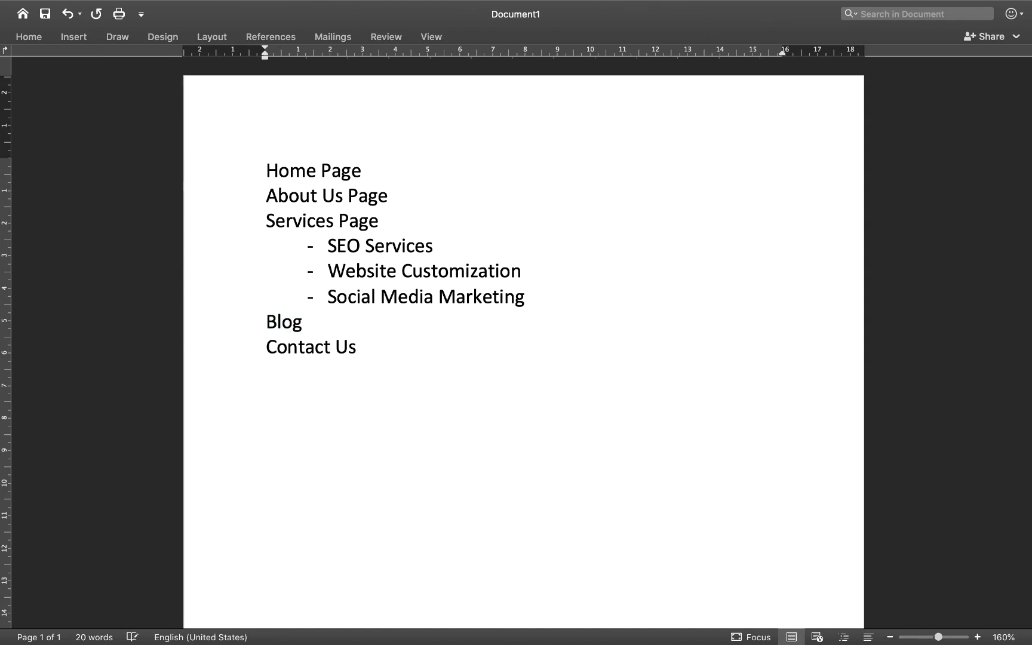
{"action": "type", "text": "Header"}
{"action": "key", "text": "Return"}
{"action": "type", "text": "Body"}
{"action": "key", "text": "Return"}
{"action": "type", "text": "Footer"}
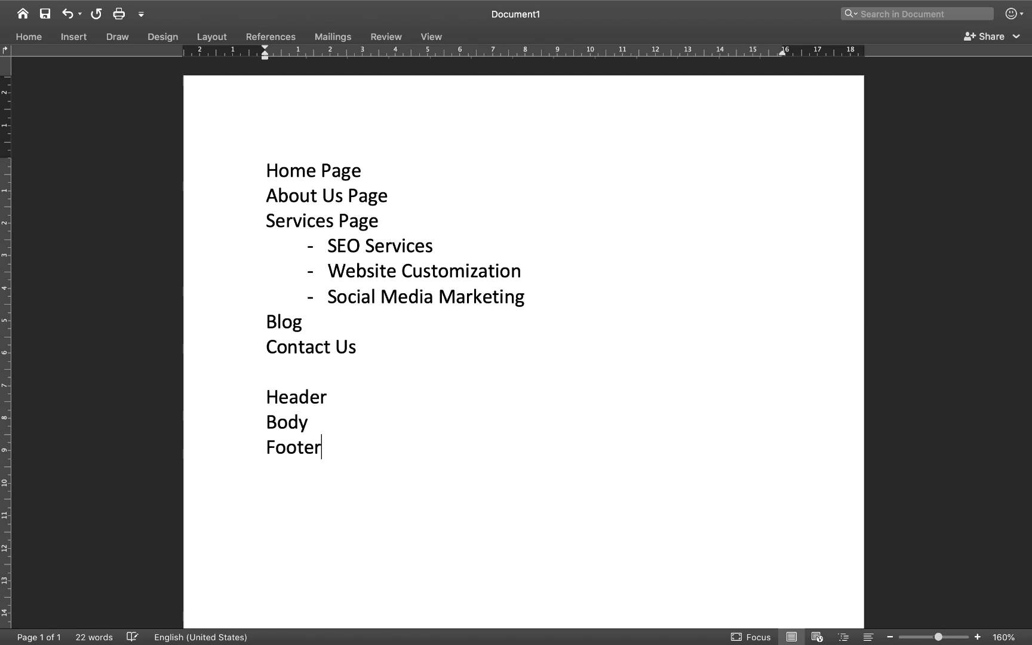
Step: Add a dash after Body in the plan and highlight the Header line
{"action": "left_click", "coordinate": [316, 421]}
{"action": "type", "text": "-"}
{"action": "left_click_drag", "start_coordinate": [267, 397], "coordinate": [337, 399]}
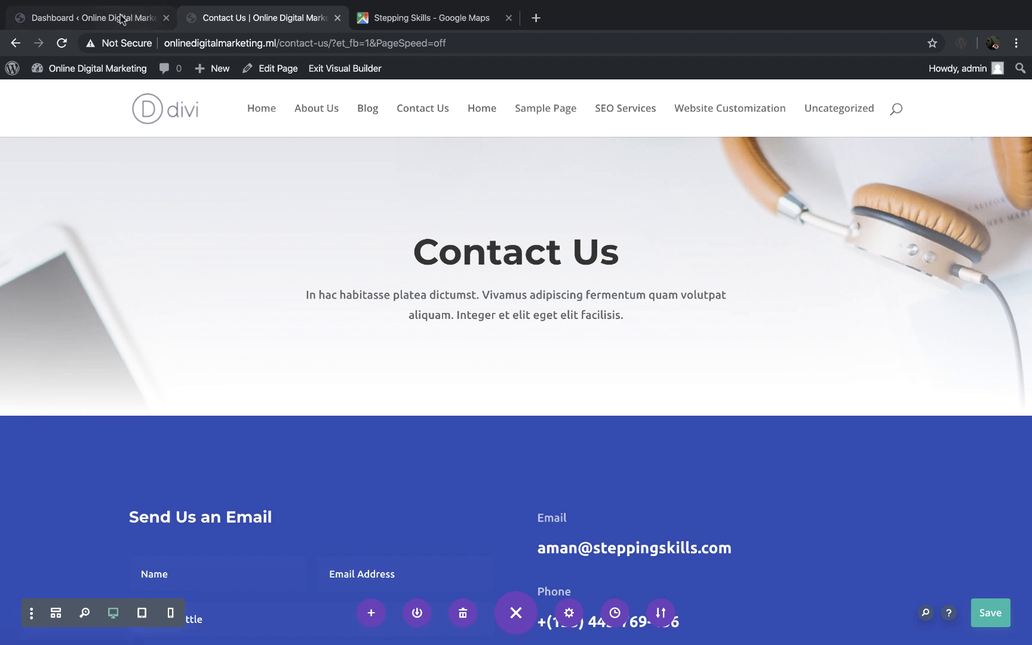
Step: Return to the browser, close the Google Maps tab and go from the site's WordPress dashboard to the Menus page
{"action": "mouse_move", "coordinate": [89, 68]}
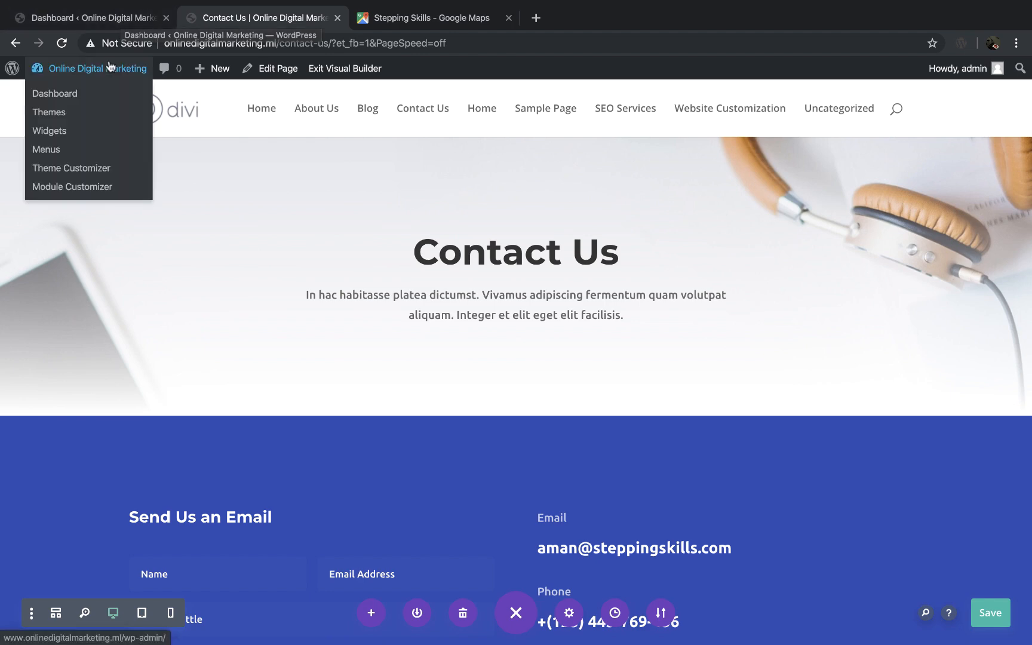
{"action": "left_click", "coordinate": [87, 93]}
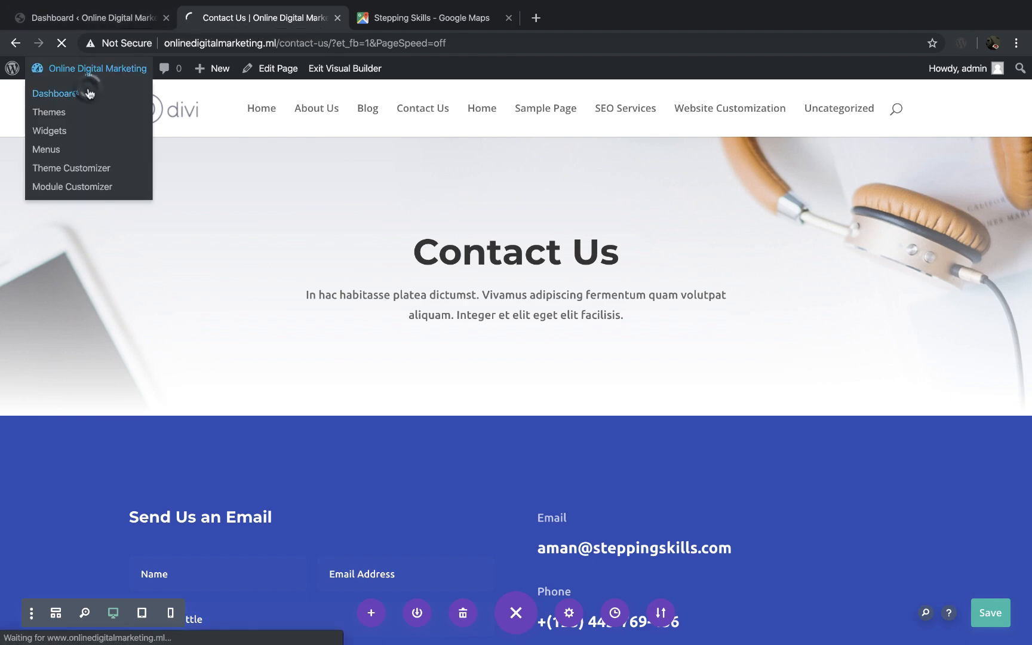
{"action": "left_click", "coordinate": [509, 17]}
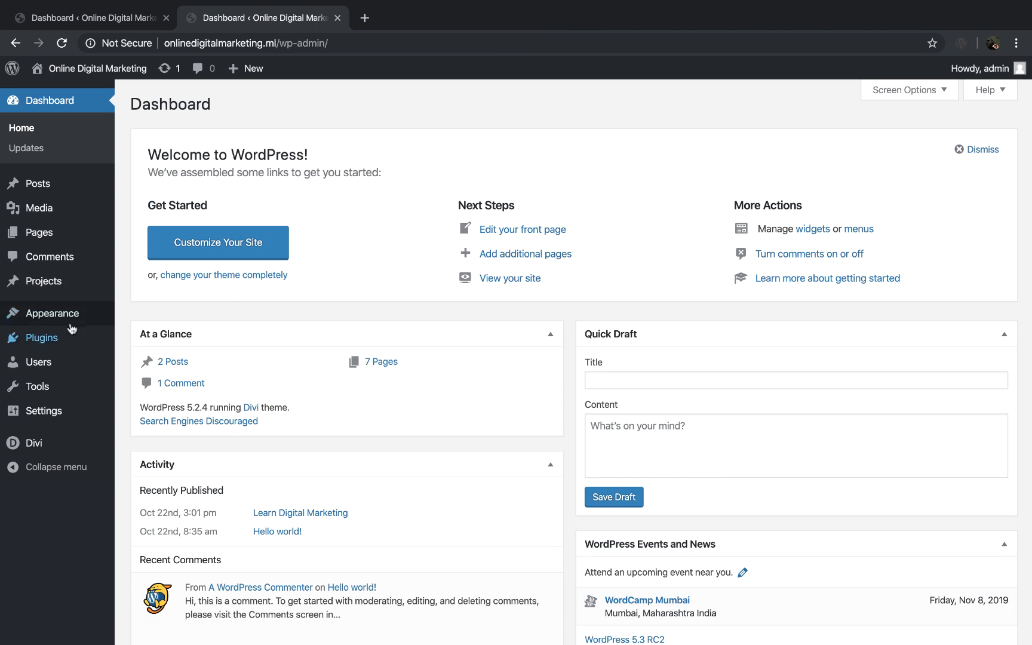
{"action": "mouse_move", "coordinate": [67, 326]}
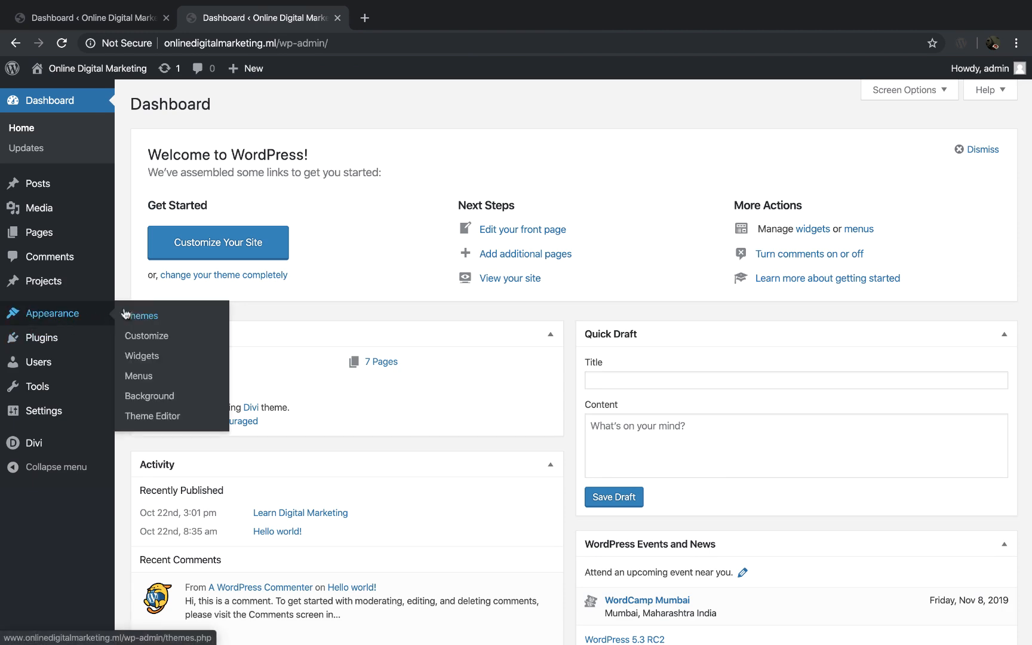
{"action": "left_click", "coordinate": [149, 382]}
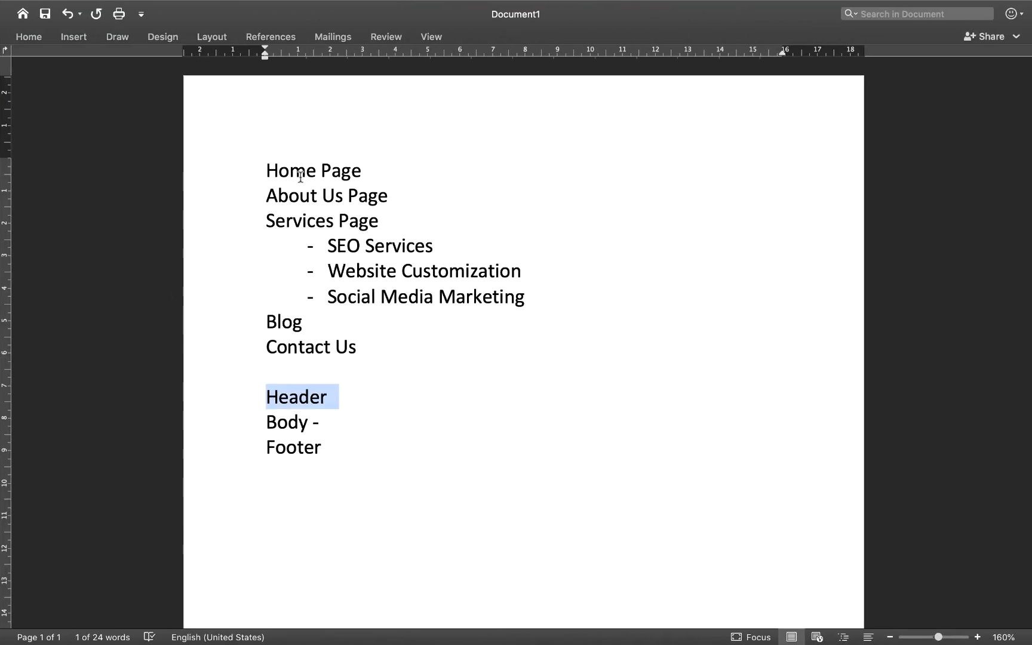
Step: Review the page plan in Word, highlighting the three service subpages, and return to the browser
{"action": "left_click", "coordinate": [297, 172]}
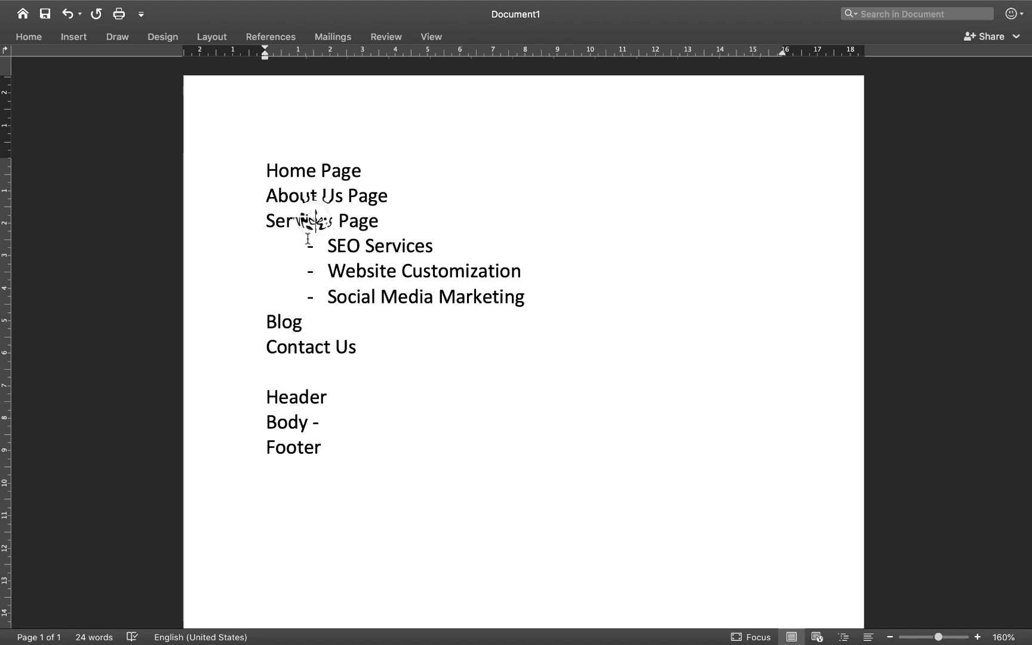
{"action": "left_click_drag", "start_coordinate": [306, 245], "coordinate": [476, 282]}
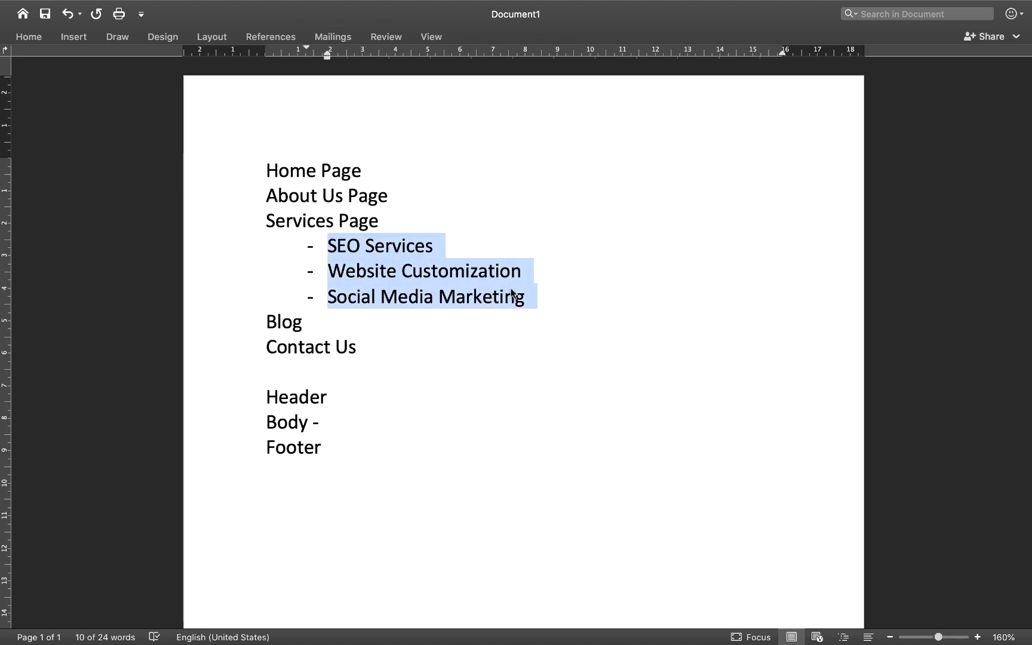
{"action": "key", "text": "ctrl+Left"}
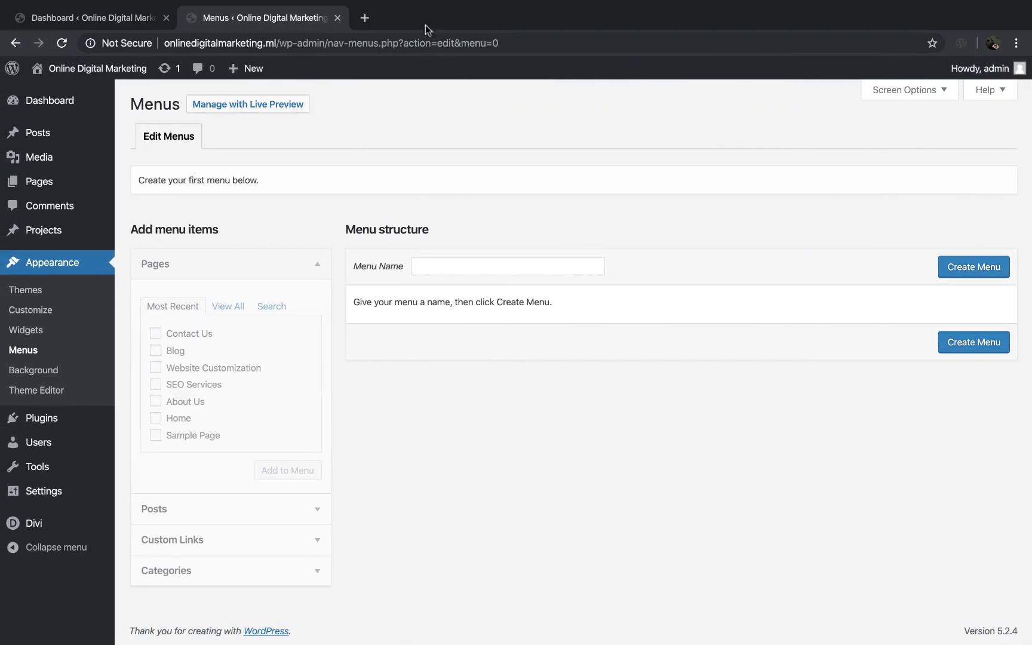
Step: Open steppingskills.com in a new browser tab and view the Courses submenu as an example navigation menu
{"action": "left_click", "coordinate": [366, 18]}
{"action": "type", "text": "ste"}
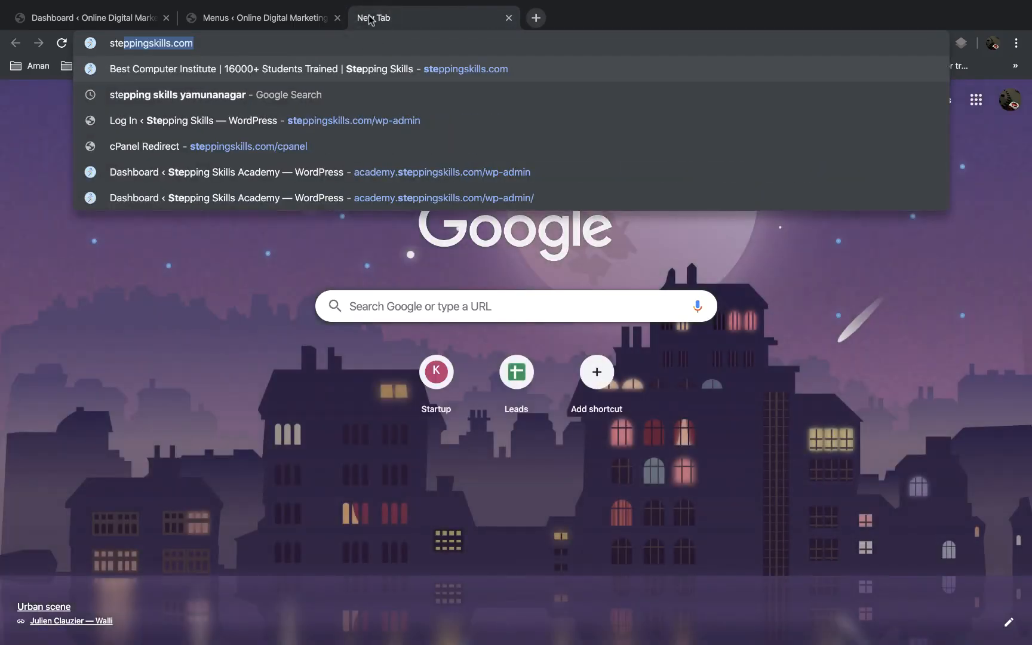
{"action": "key", "text": "Return"}
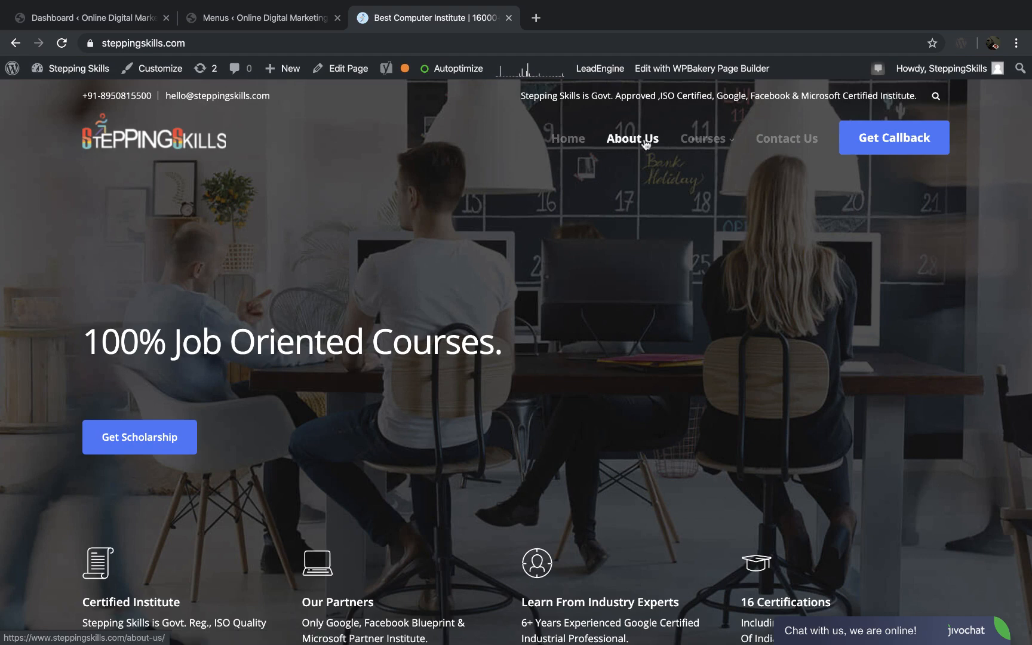
{"action": "mouse_move", "coordinate": [722, 147]}
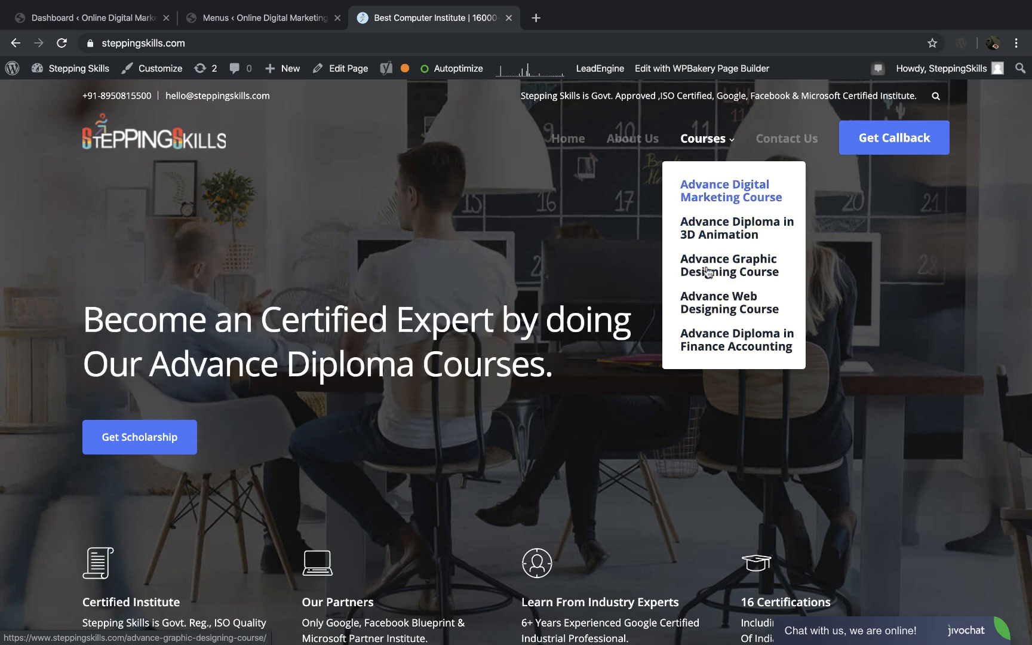
Step: Compare with the page plan in Word, going through Services Page, its three subpages, Blog and Contact Us
{"action": "key", "text": "ctrl+Right"}
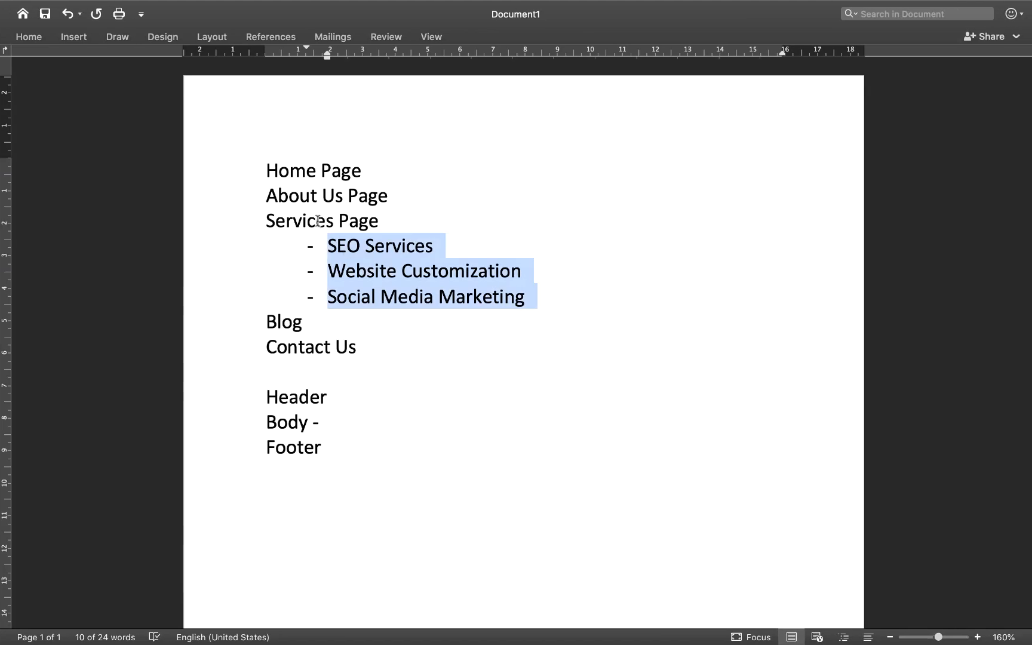
{"action": "left_click", "coordinate": [317, 221]}
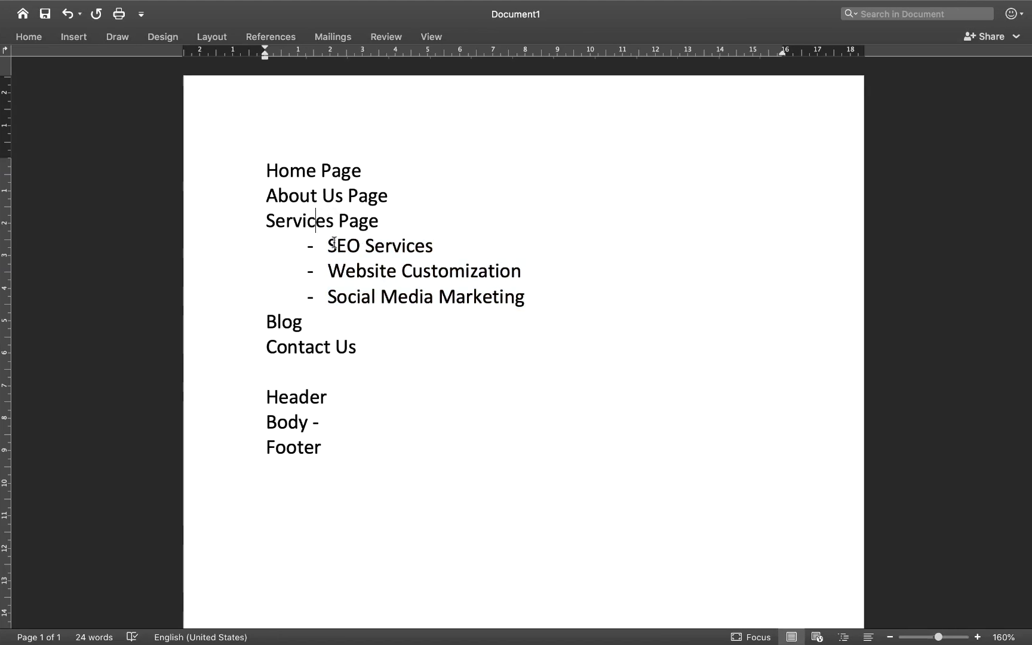
{"action": "left_click", "coordinate": [333, 242]}
{"action": "key", "text": "shift+Down"}
{"action": "key", "text": "shift+Down"}
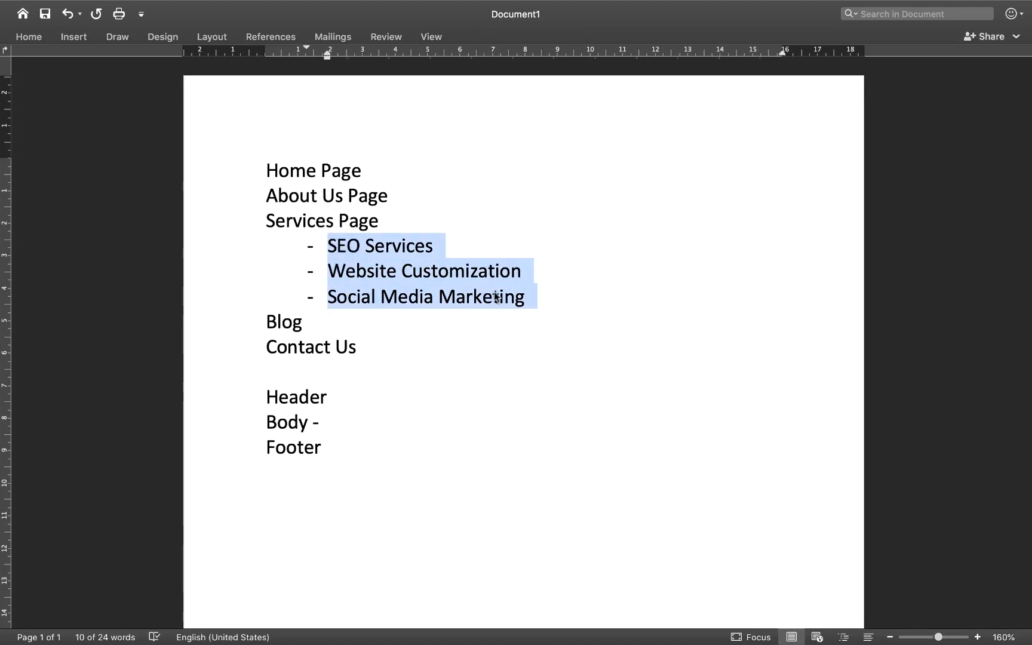
{"action": "left_click", "coordinate": [286, 329]}
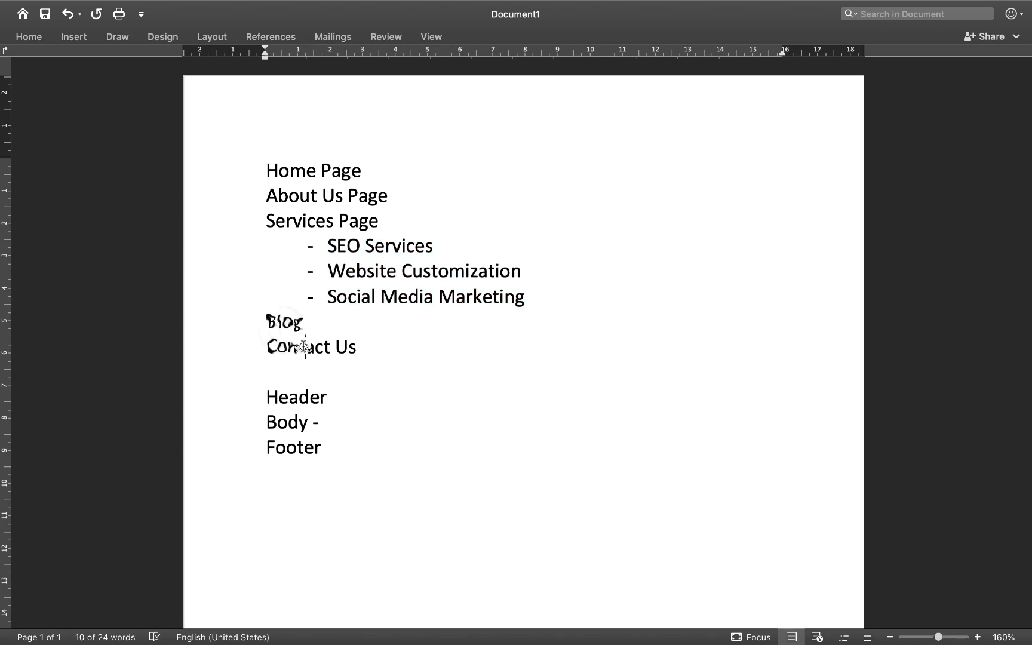
Step: Return to the WordPress Menus page in the browser and create a new menu named Menu
{"action": "key", "text": "ctrl+Left"}
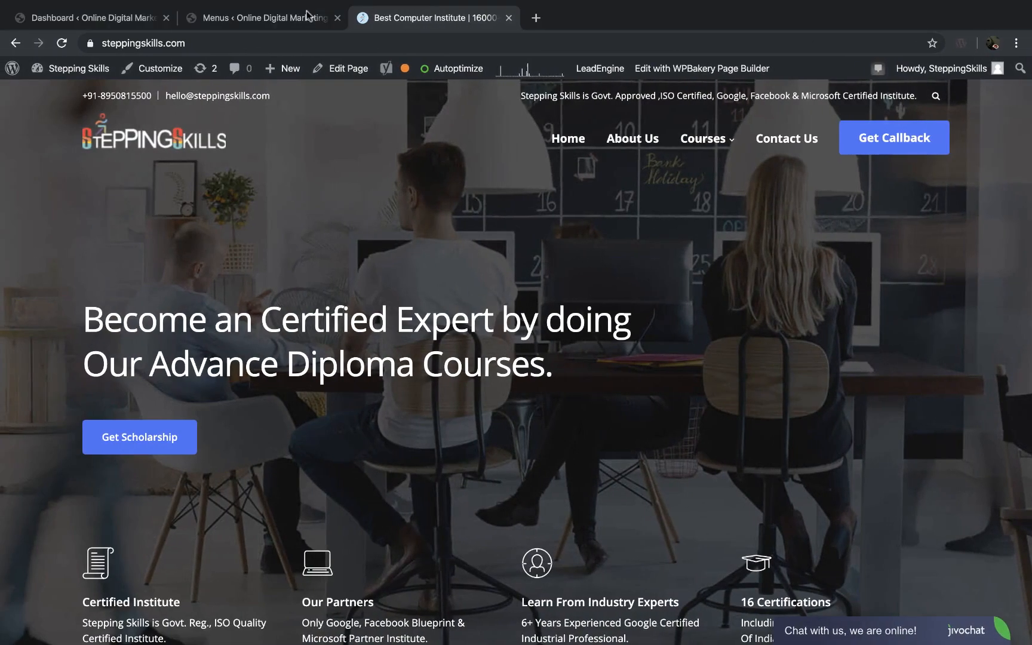
{"action": "left_click", "coordinate": [261, 21]}
{"action": "left_click", "coordinate": [442, 265]}
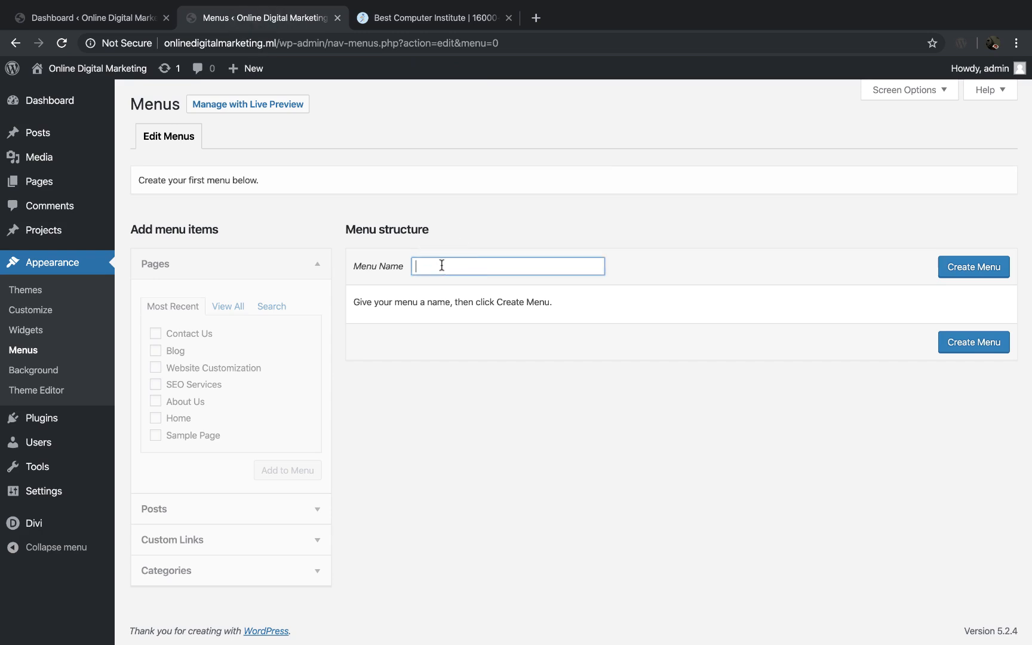
{"action": "left_click", "coordinate": [959, 268]}
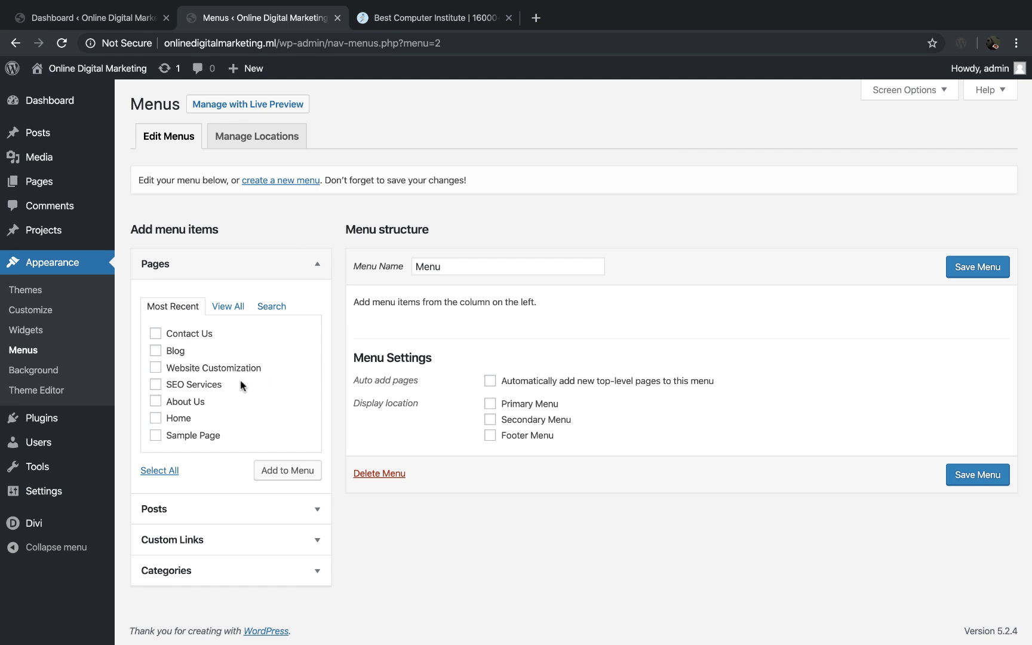
Step: Add the Home, About Us, Blog and Contact Us pages to the menu
{"action": "left_click", "coordinate": [155, 418]}
{"action": "left_click", "coordinate": [156, 402]}
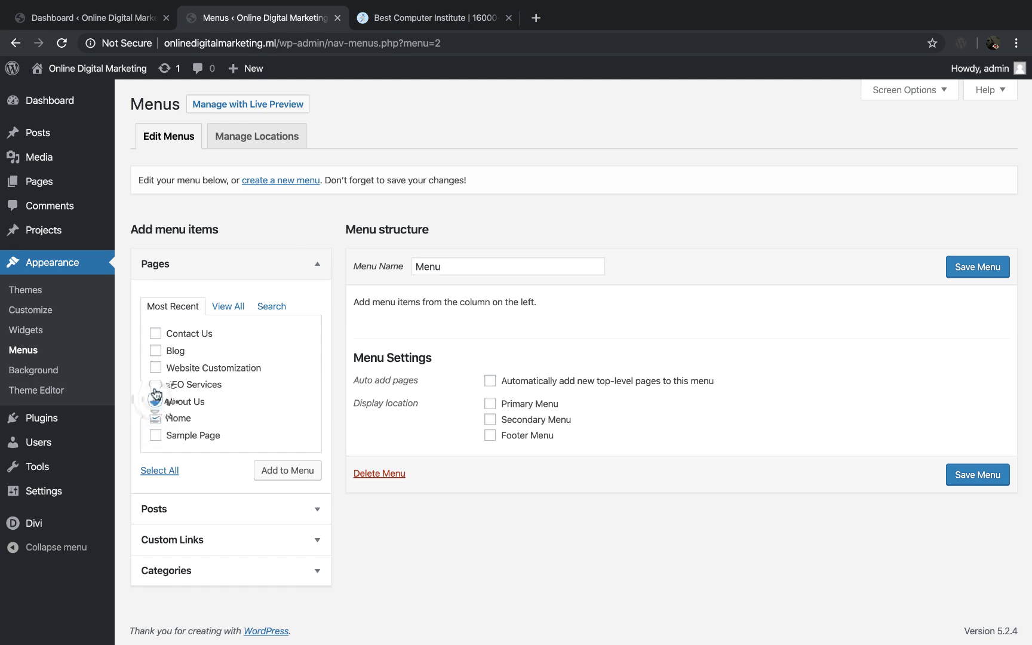
{"action": "left_click", "coordinate": [155, 333]}
{"action": "left_click", "coordinate": [281, 472]}
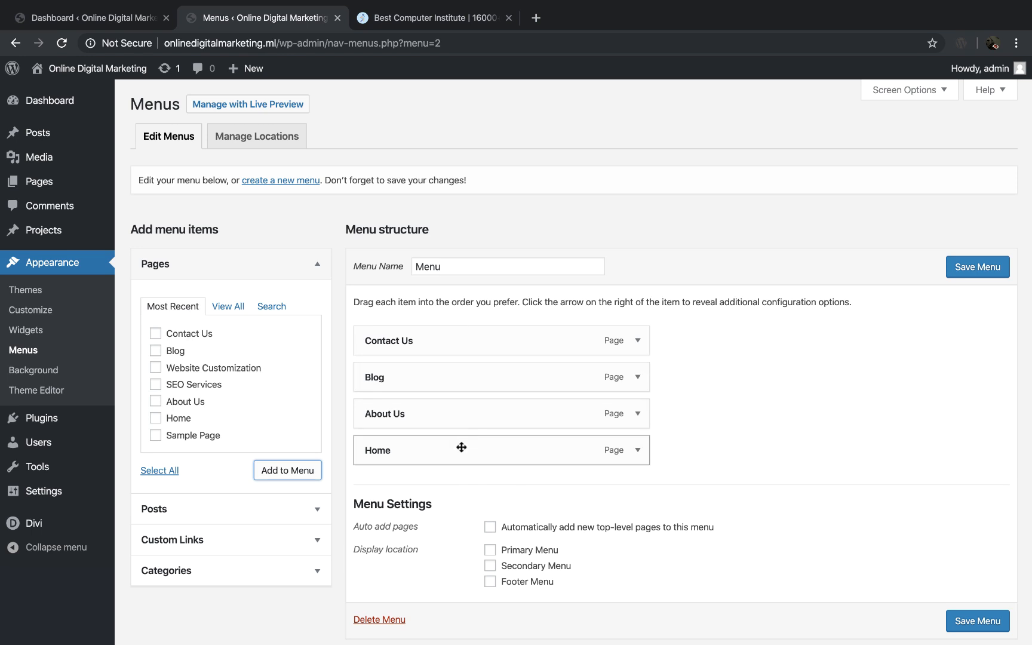
Step: Reorder the menu items as Home, About Us, Blog, Contact Us and save the menu
{"action": "left_click_drag", "start_coordinate": [462, 453], "coordinate": [457, 341]}
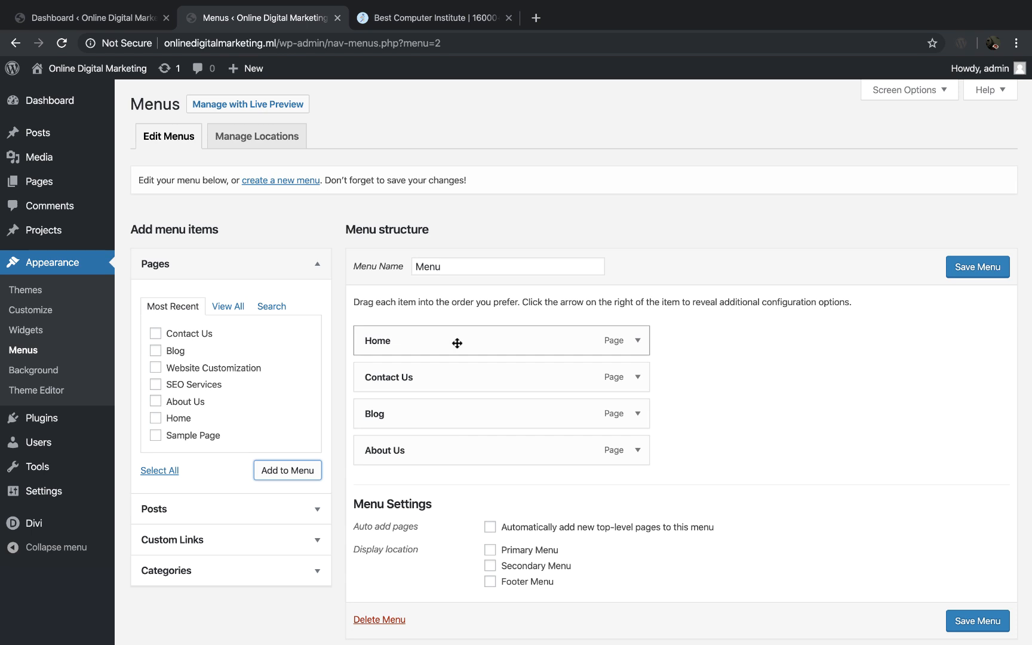
{"action": "left_click_drag", "start_coordinate": [440, 451], "coordinate": [444, 382]}
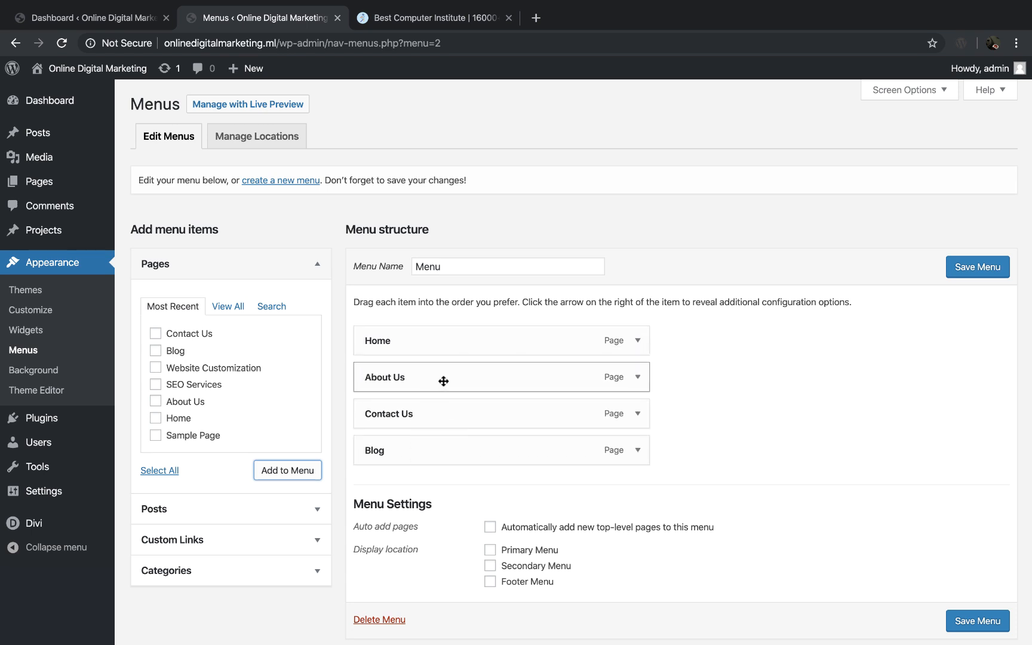
{"action": "left_click_drag", "start_coordinate": [425, 449], "coordinate": [423, 414]}
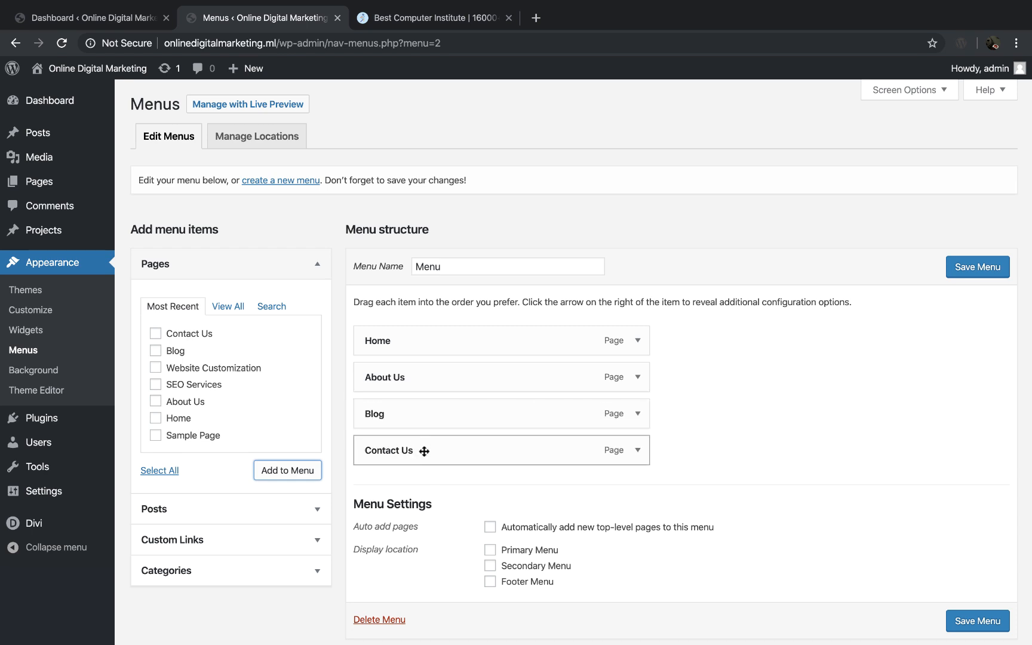
{"action": "left_click", "coordinate": [989, 270]}
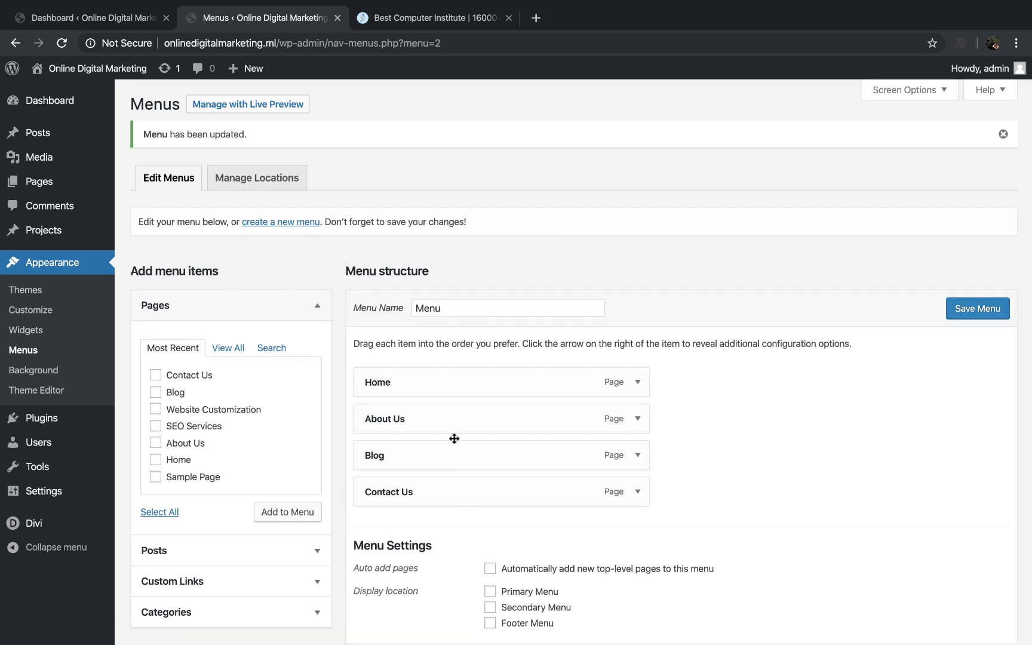
{"action": "scroll", "coordinate": [470, 451], "scroll_direction": "down", "scroll_amount": 3}
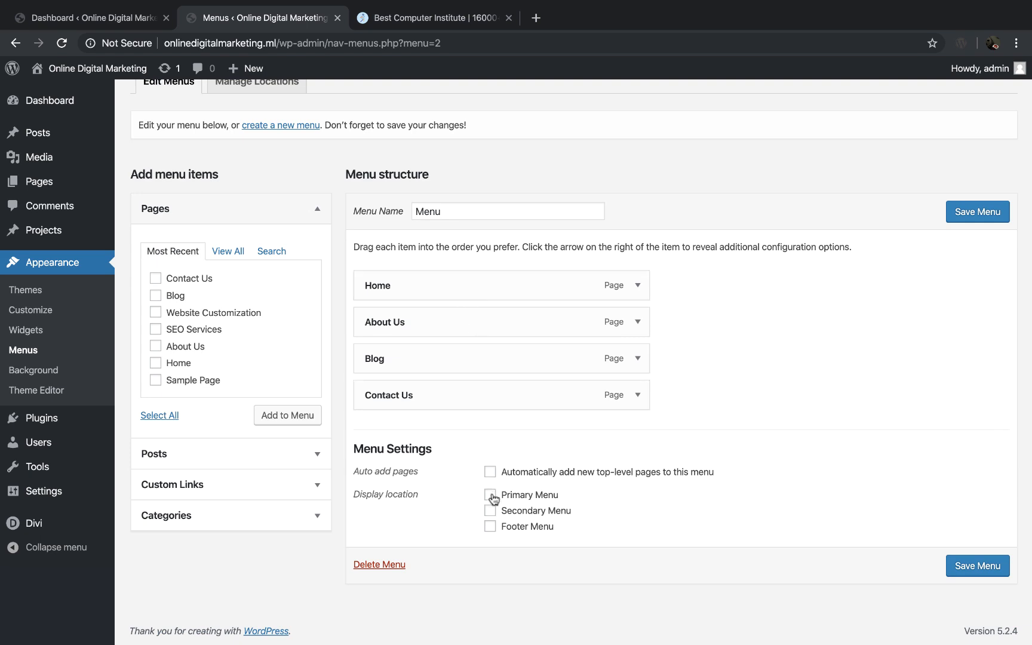
Step: View the live website in a separate tab to check its header navigation, and return to the Menus page
{"action": "mouse_move", "coordinate": [106, 76]}
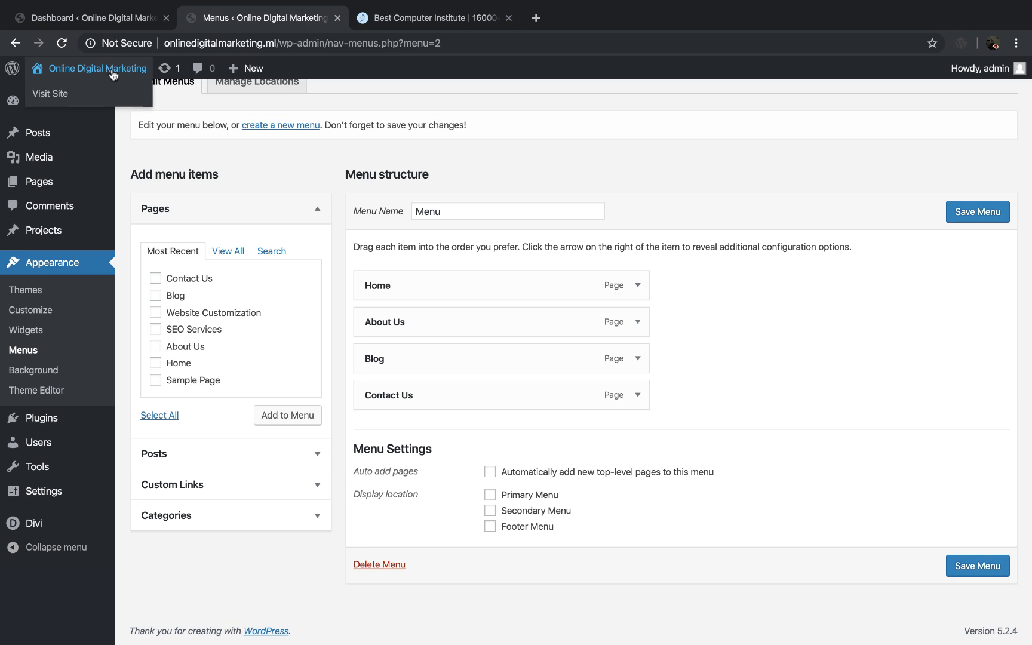
{"action": "left_click", "coordinate": [57, 97], "text": "super"}
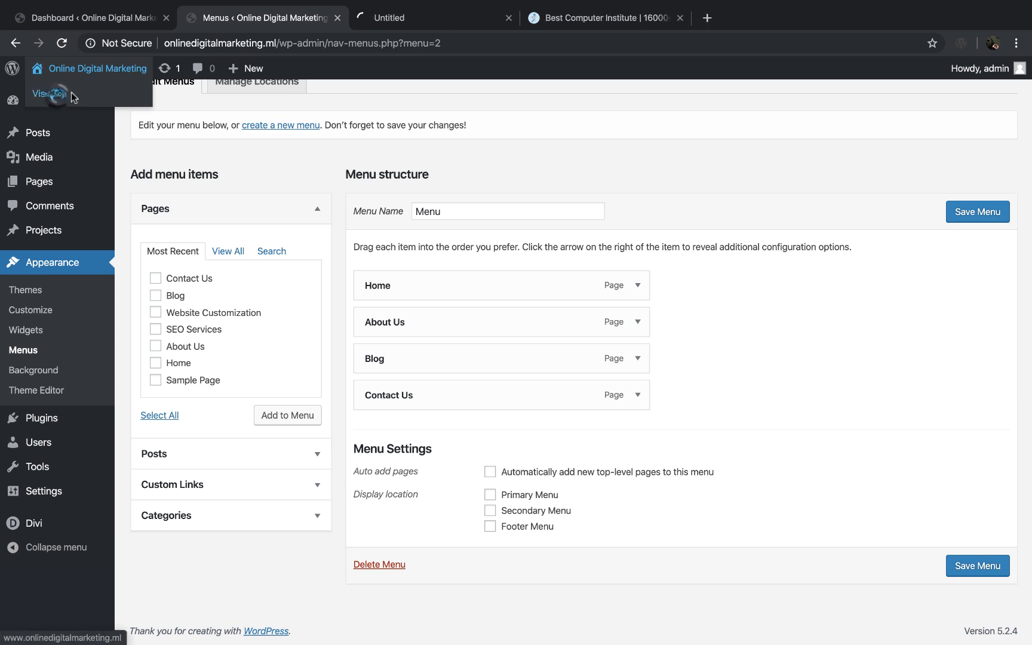
{"action": "left_click", "coordinate": [448, 19]}
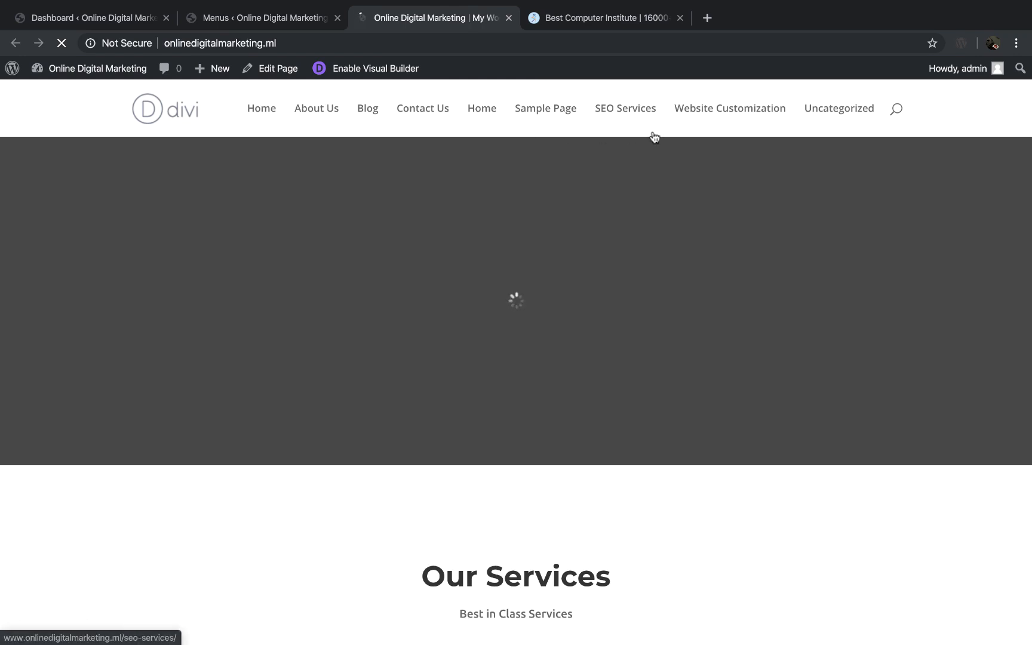
{"action": "left_click", "coordinate": [243, 17]}
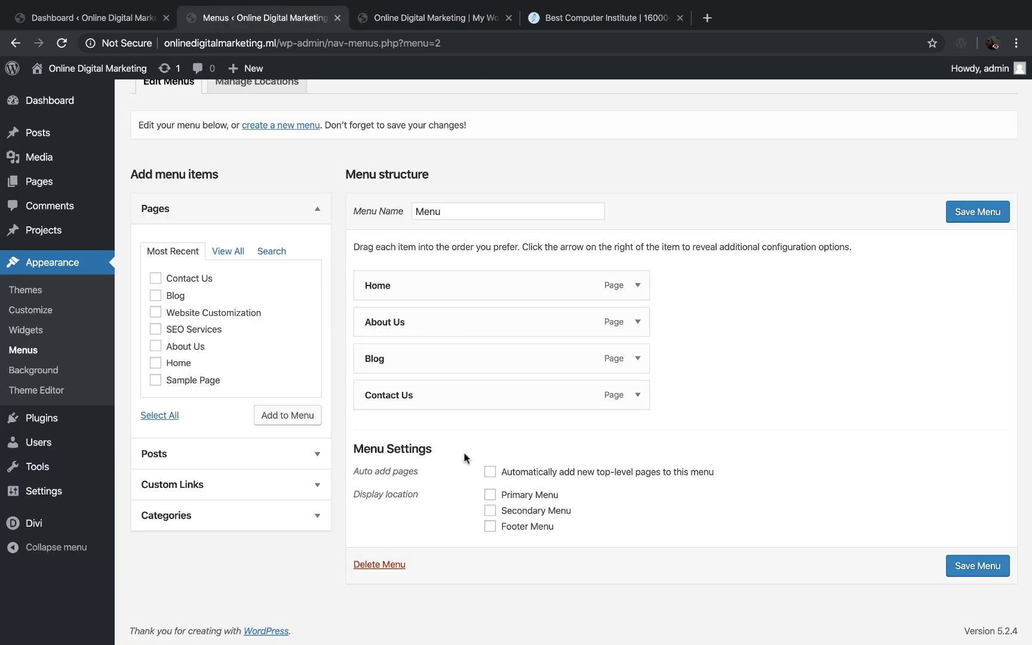
Step: Assign the menu to the Primary Menu display location, save it, and reload the live website
{"action": "left_click", "coordinate": [490, 496]}
{"action": "left_click", "coordinate": [978, 211]}
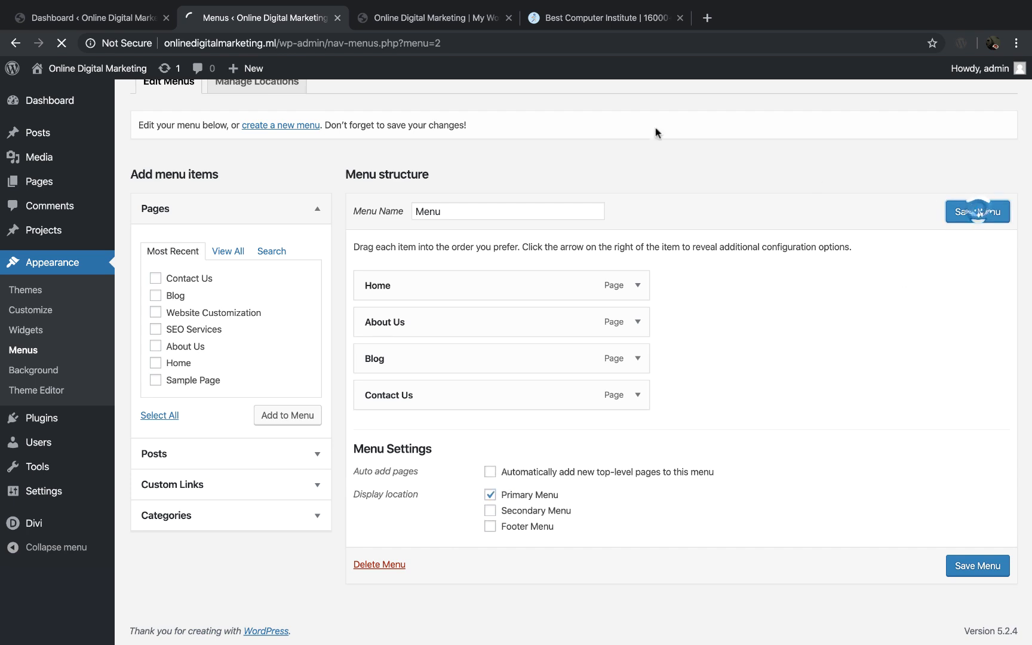
{"action": "left_click", "coordinate": [411, 16]}
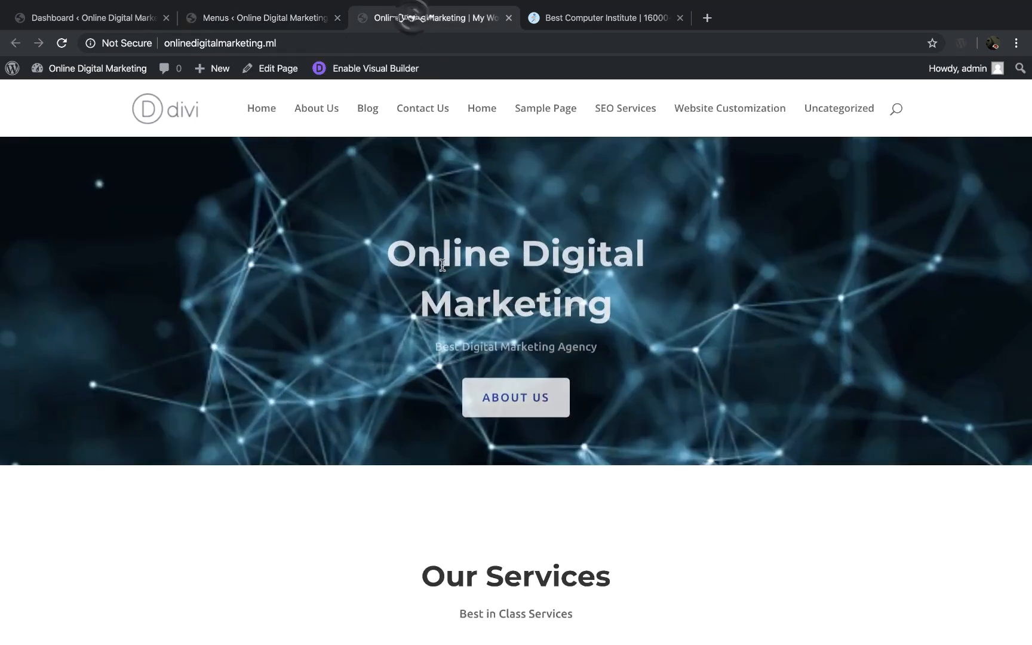
{"action": "key", "text": "super+r"}
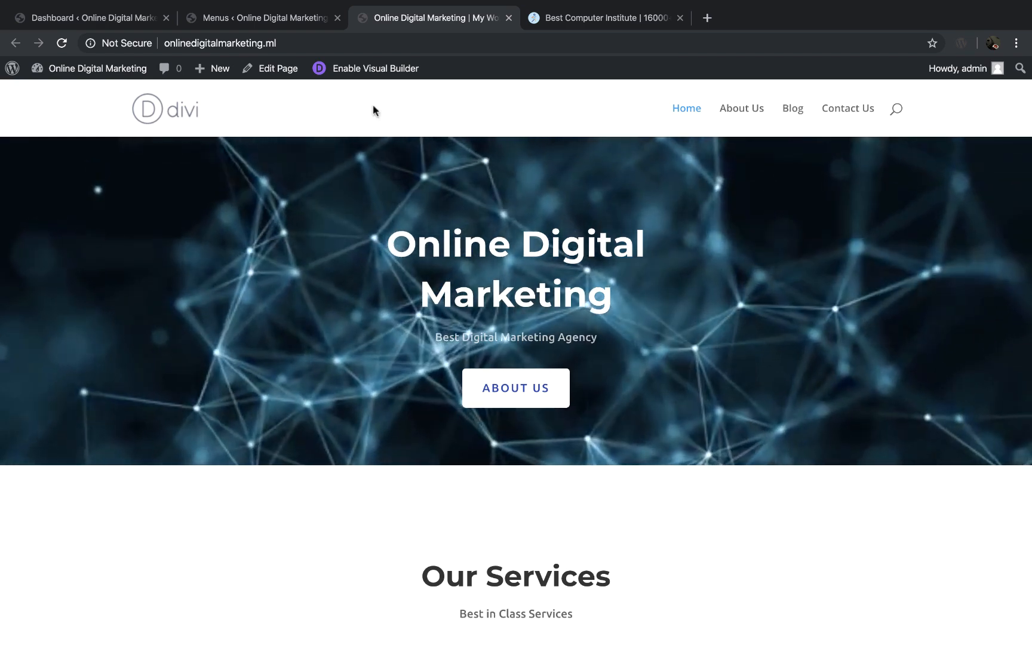
Step: Add a custom link named Services with the URL #, place it between About Us and Blog, and save the menu
{"action": "left_click", "coordinate": [286, 20]}
{"action": "scroll", "coordinate": [327, 494], "scroll_direction": "down", "scroll_amount": 3}
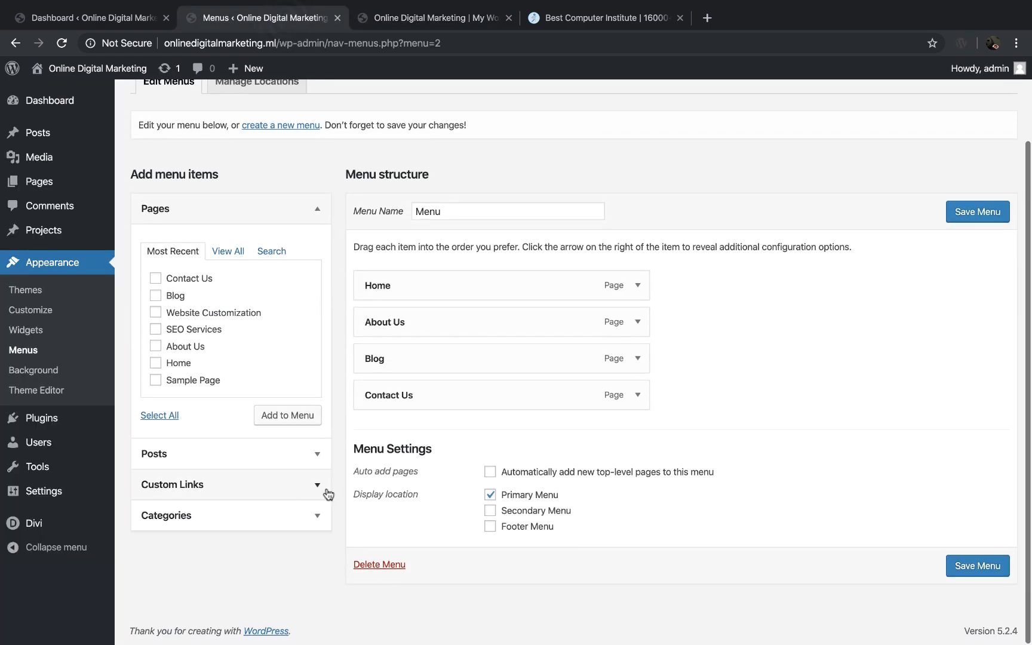
{"action": "left_click", "coordinate": [317, 491]}
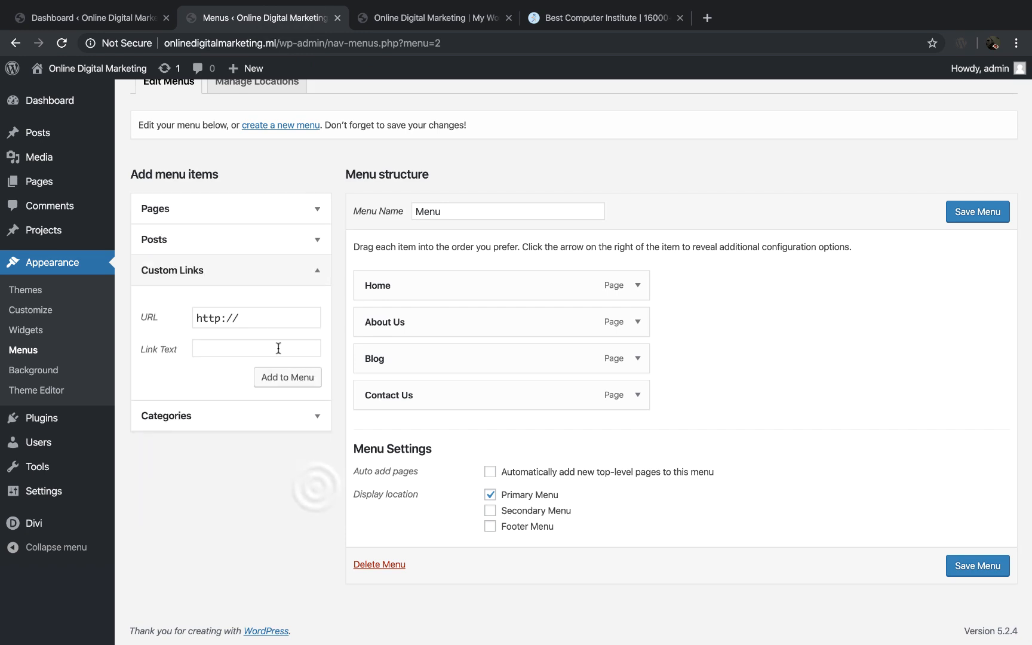
{"action": "left_click_drag", "start_coordinate": [260, 323], "coordinate": [187, 320]}
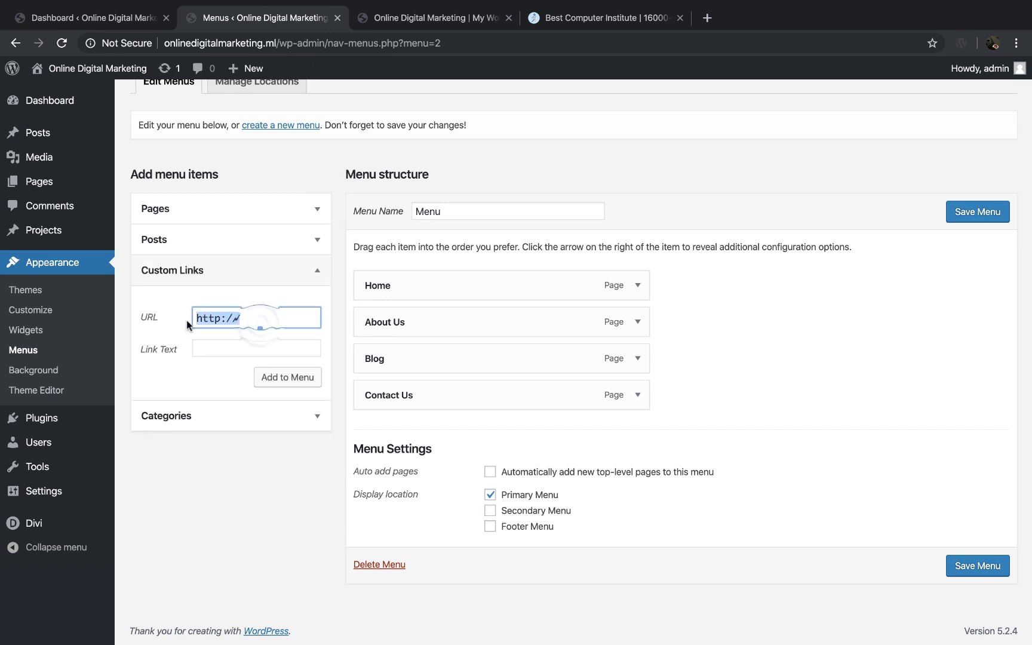
{"action": "type", "text": "#"}
{"action": "key", "text": "Tab"}
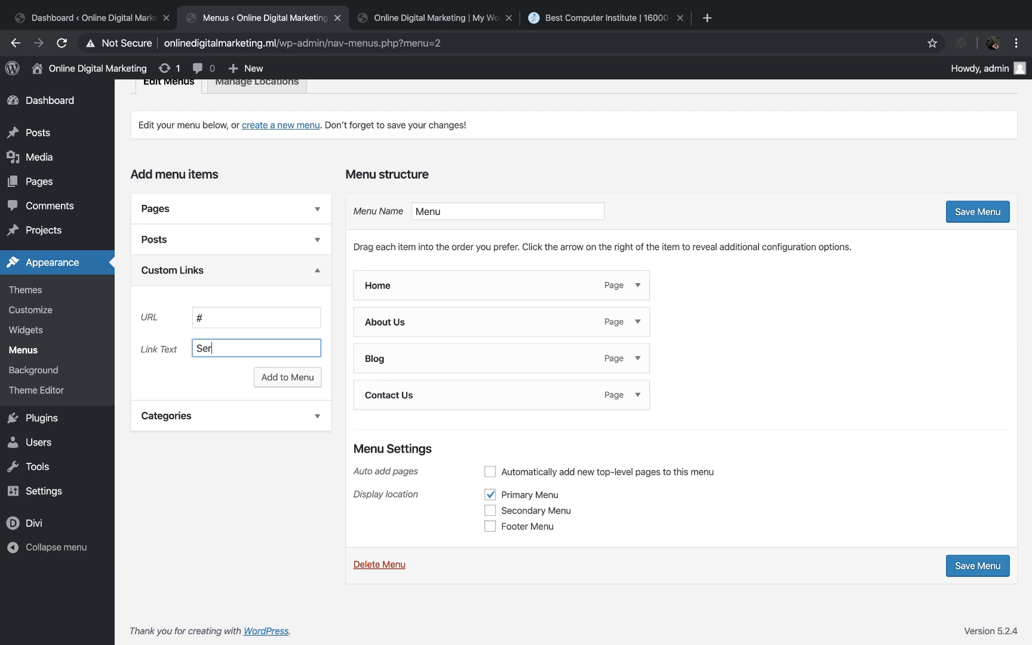
{"action": "left_click", "coordinate": [285, 382]}
{"action": "left_click_drag", "start_coordinate": [431, 433], "coordinate": [438, 364]}
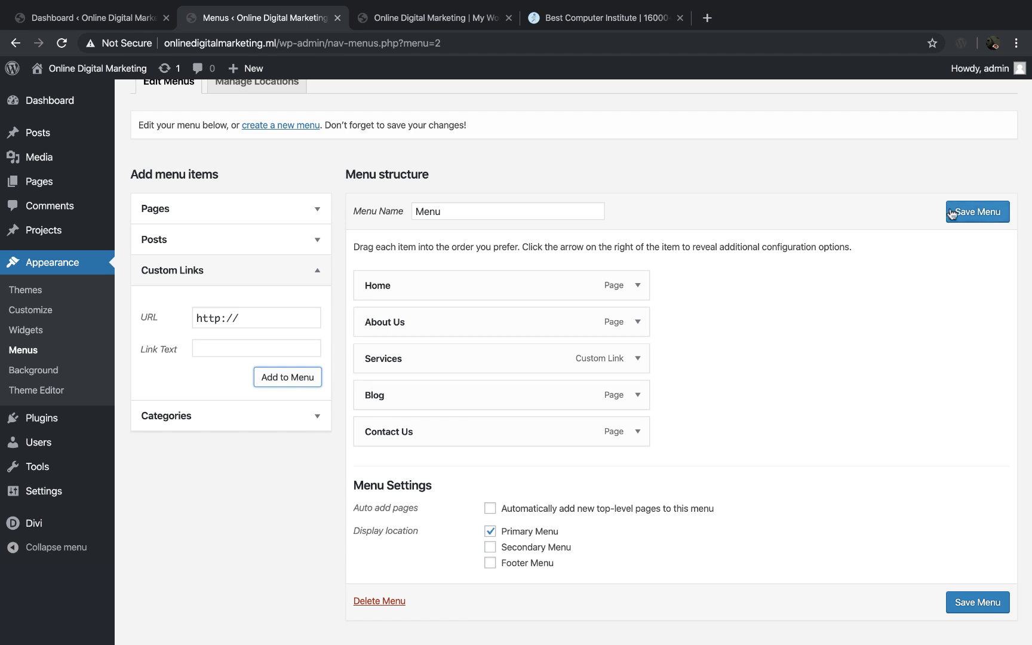
{"action": "left_click", "coordinate": [988, 217]}
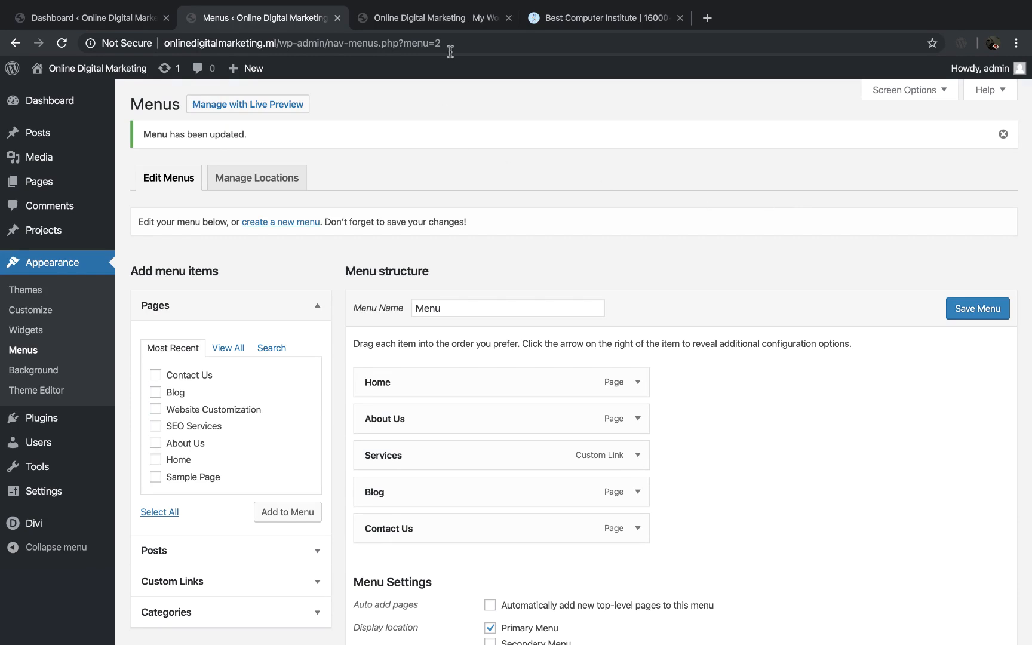
Step: Test the About Us and Services links in the live website's header navigation
{"action": "left_click", "coordinate": [429, 18]}
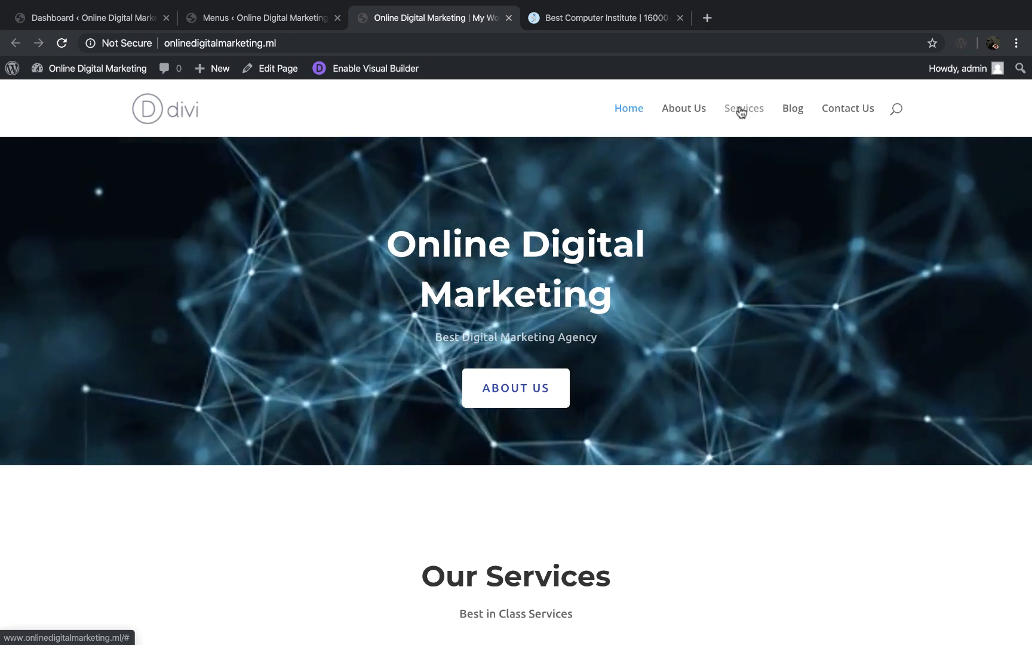
{"action": "left_click", "coordinate": [682, 111]}
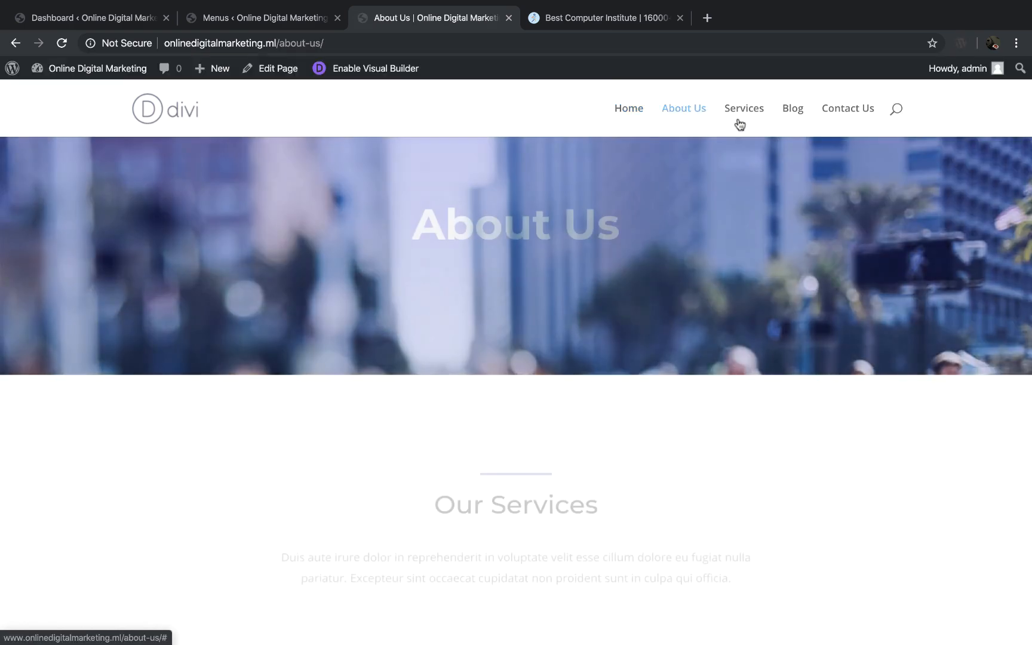
{"action": "left_click", "coordinate": [745, 112]}
{"action": "scroll", "coordinate": [746, 111], "scroll_direction": "down", "scroll_amount": 1}
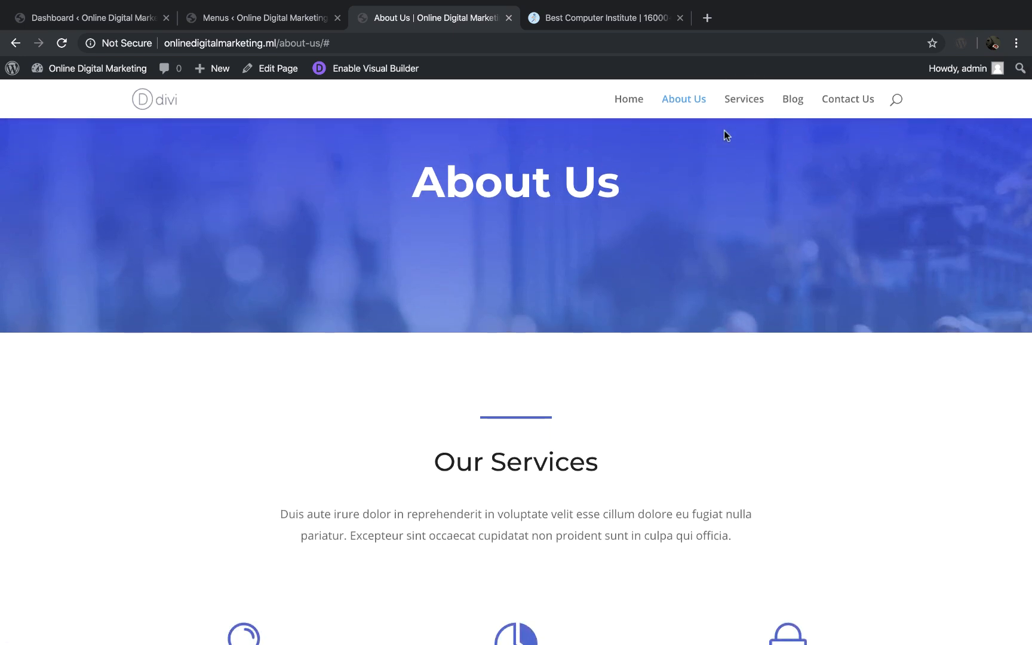
{"action": "left_click", "coordinate": [747, 100]}
{"action": "left_click", "coordinate": [258, 19]}
{"action": "scroll", "coordinate": [304, 472], "scroll_direction": "down", "scroll_amount": 3}
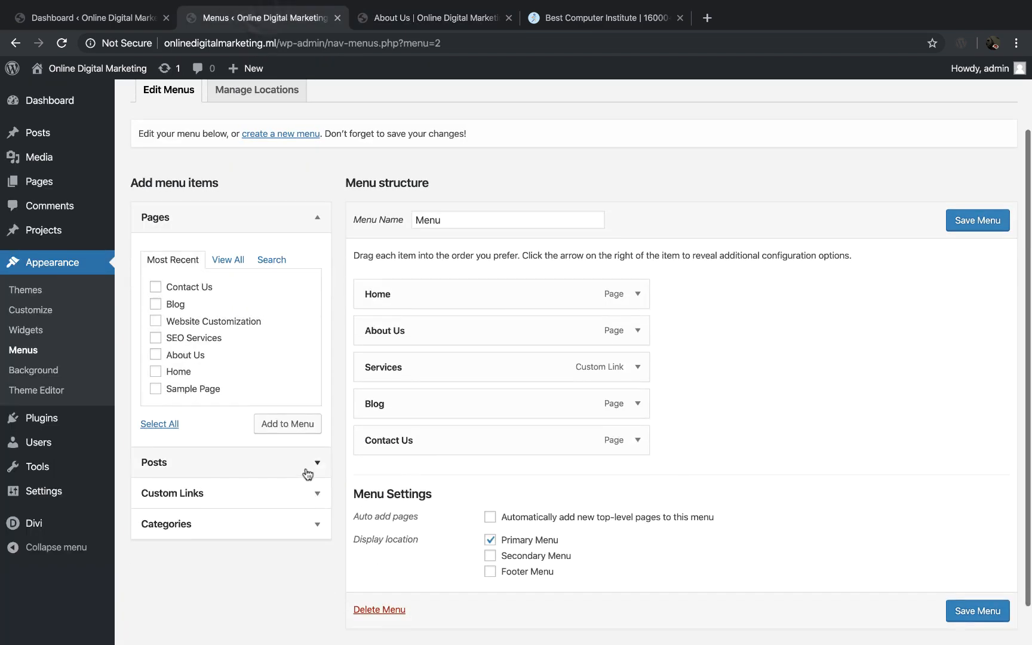
{"action": "left_click", "coordinate": [318, 492]}
{"action": "left_click_drag", "start_coordinate": [256, 327], "coordinate": [196, 331]}
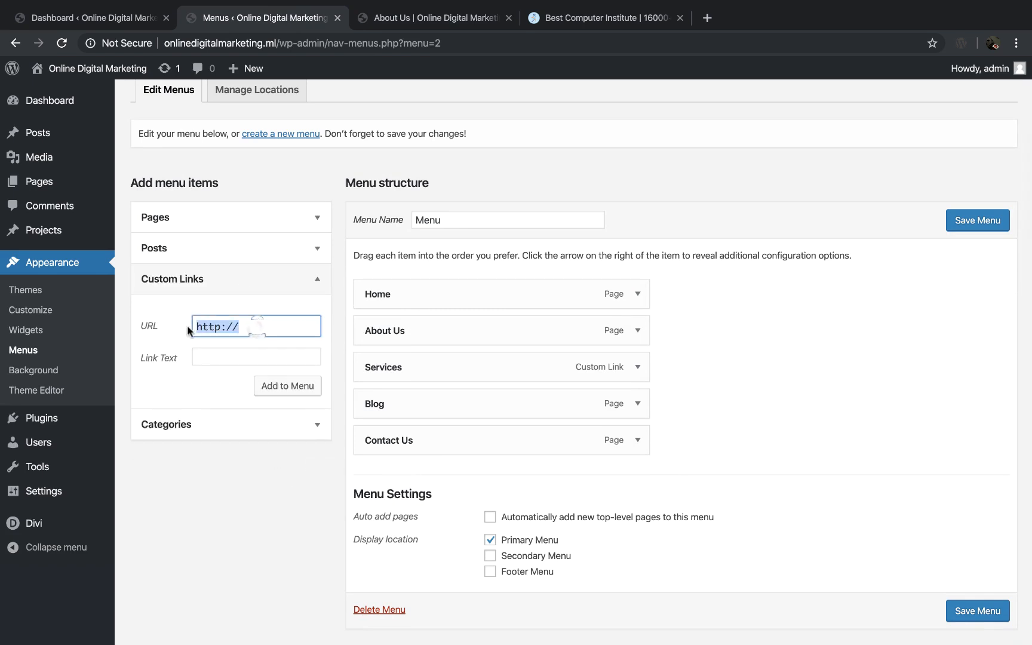
{"action": "type", "text": "#"}
{"action": "left_click", "coordinate": [249, 355]}
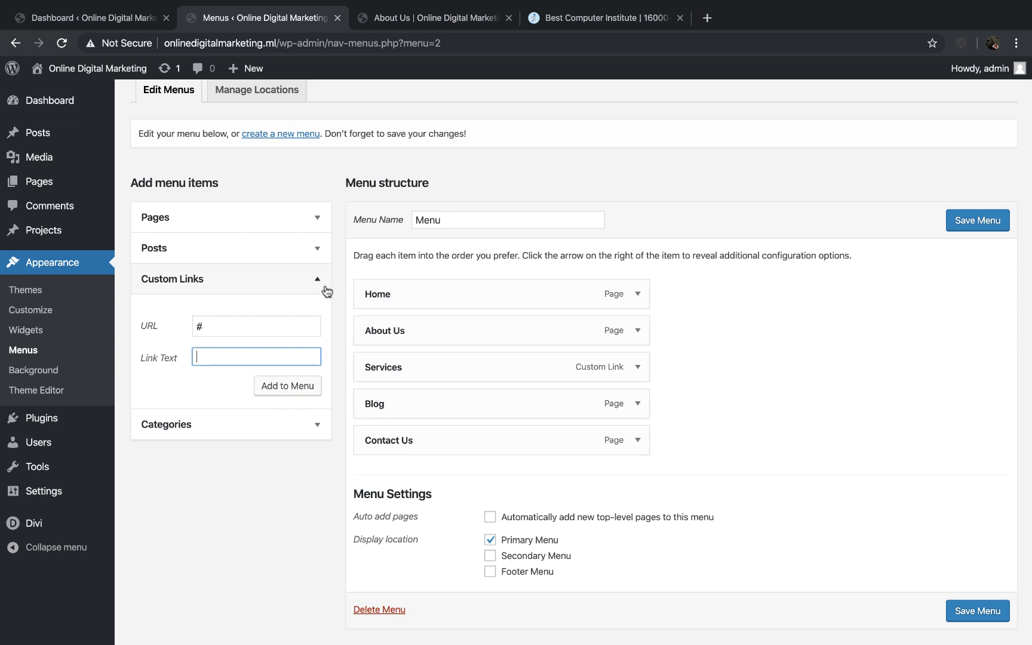
{"action": "left_click", "coordinate": [320, 279]}
Step: Check the service subpages in the Word page plan and add the Website Customization and SEO Services pages to the menu
{"action": "scroll", "coordinate": [272, 376], "scroll_direction": "up", "scroll_amount": 1}
{"action": "scroll", "coordinate": [272, 378], "scroll_direction": "up", "scroll_amount": 1}
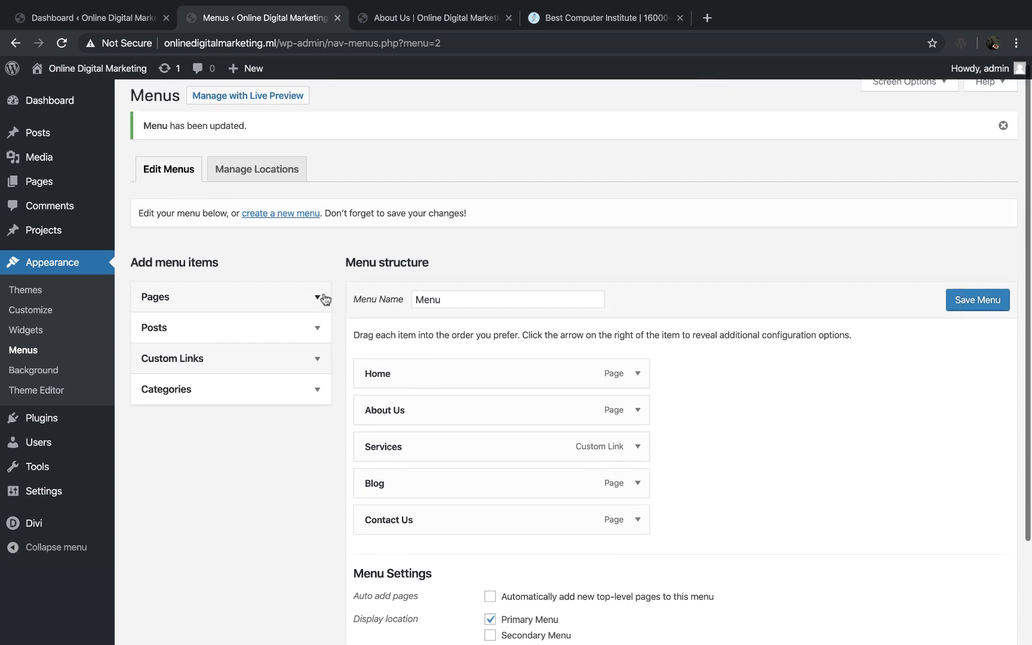
{"action": "left_click", "coordinate": [320, 297]}
{"action": "scroll", "coordinate": [283, 406], "scroll_direction": "down", "scroll_amount": 1}
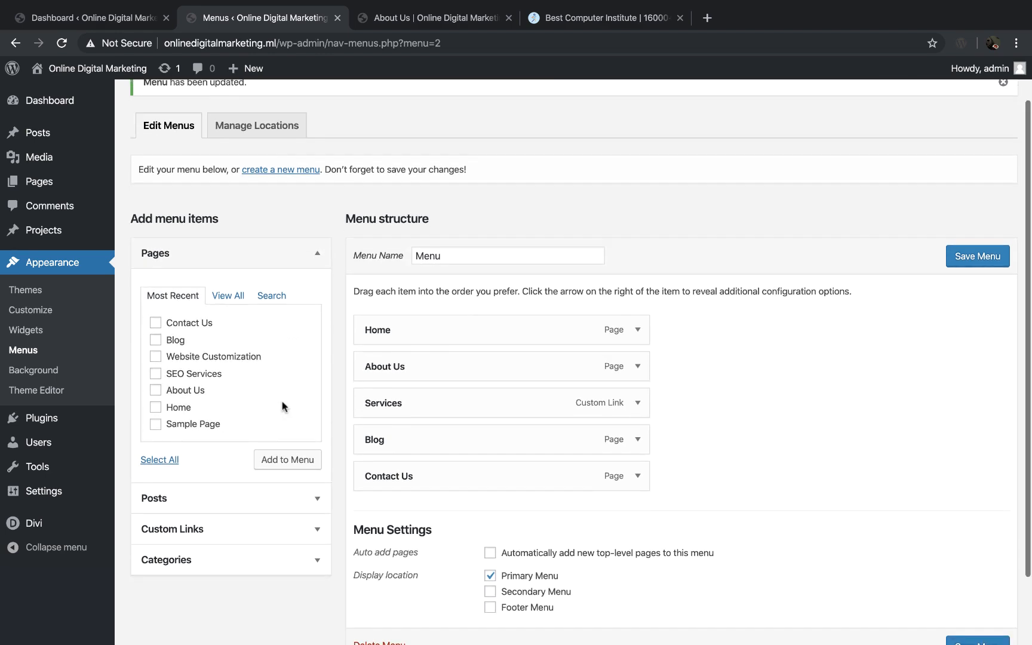
{"action": "key", "text": "ctrl+Right"}
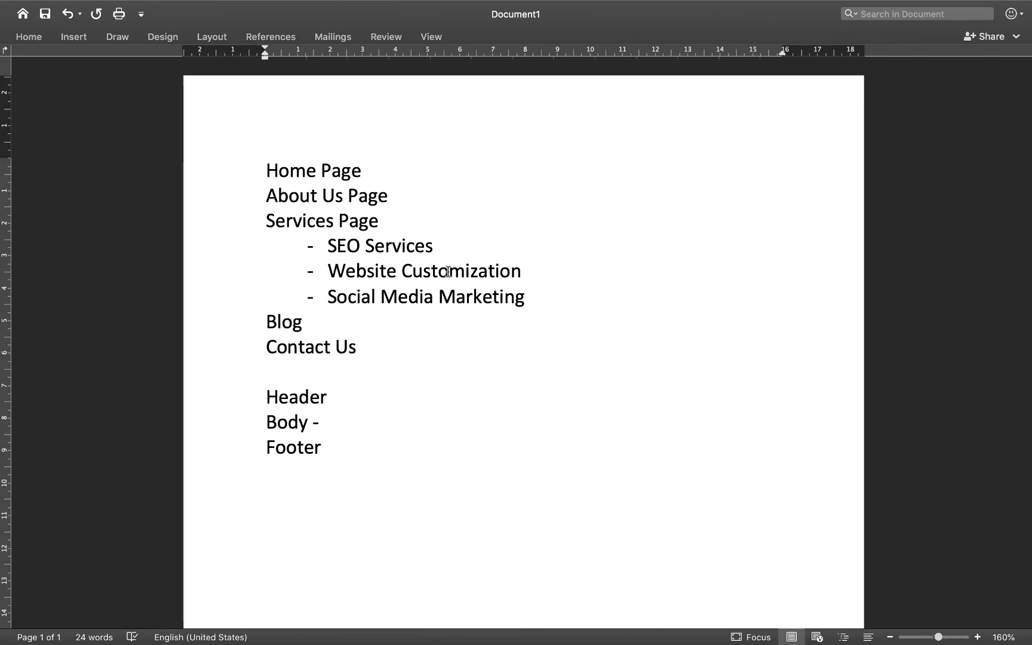
{"action": "key", "text": "ctrl+Left"}
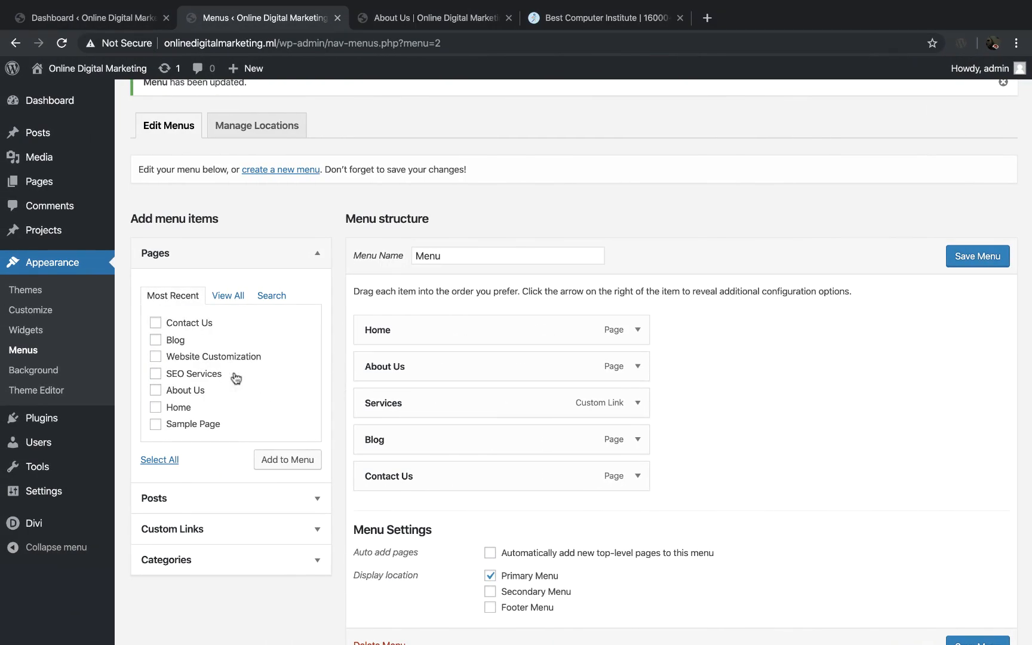
{"action": "left_click", "coordinate": [156, 373]}
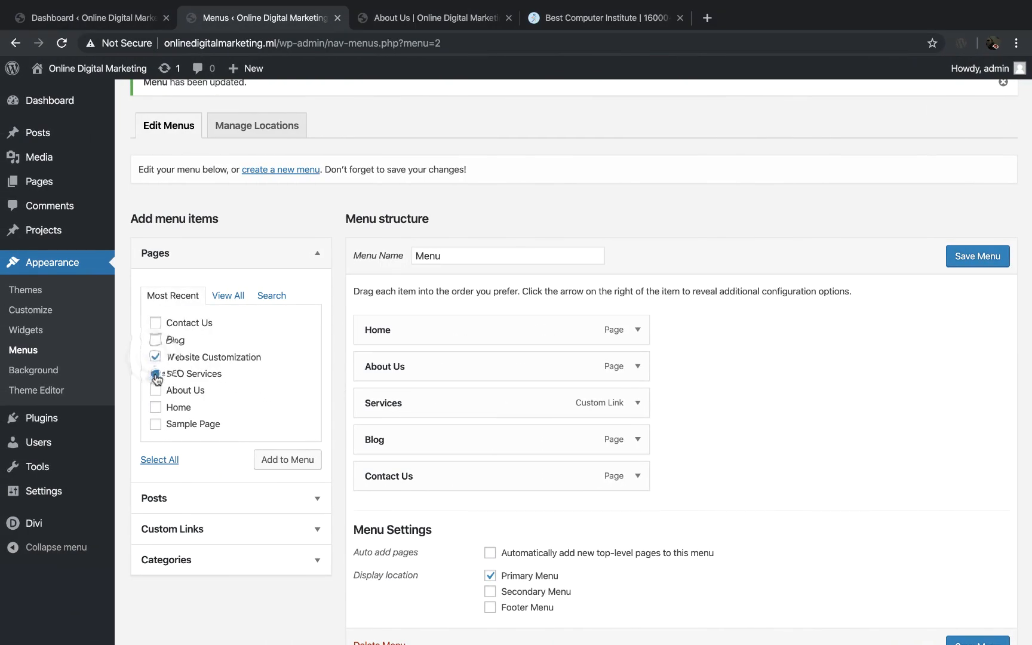
{"action": "left_click", "coordinate": [289, 460]}
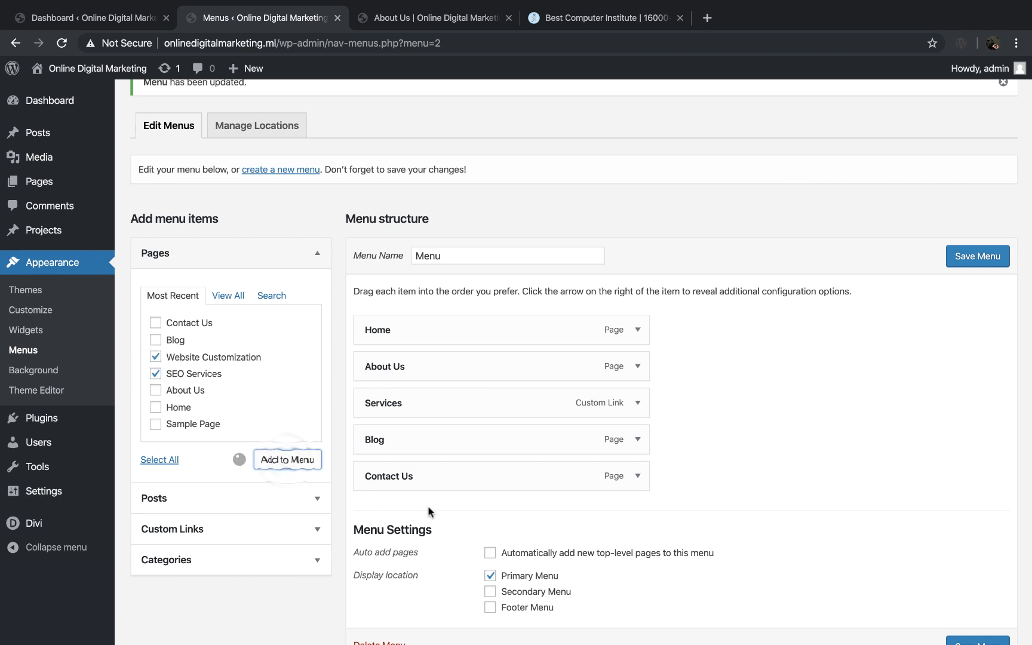
Step: Move Website Customization and SEO Services directly below Services, save the menu, and view the live home page
{"action": "left_click_drag", "start_coordinate": [431, 516], "coordinate": [428, 438]}
{"action": "left_click_drag", "start_coordinate": [443, 553], "coordinate": [442, 482]}
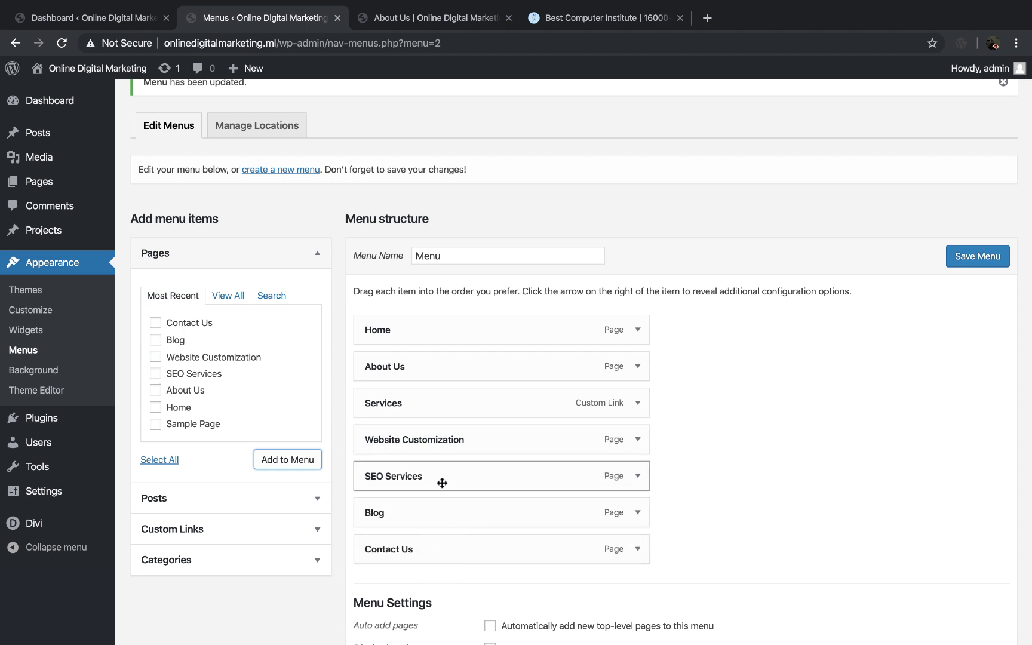
{"action": "left_click", "coordinate": [977, 255]}
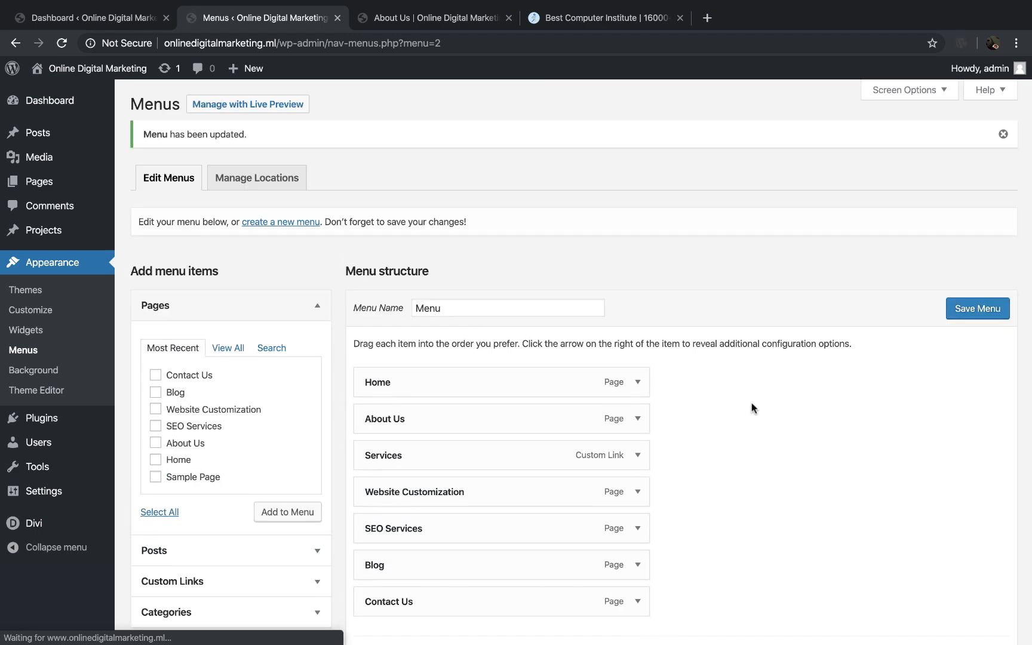
{"action": "left_click", "coordinate": [448, 17]}
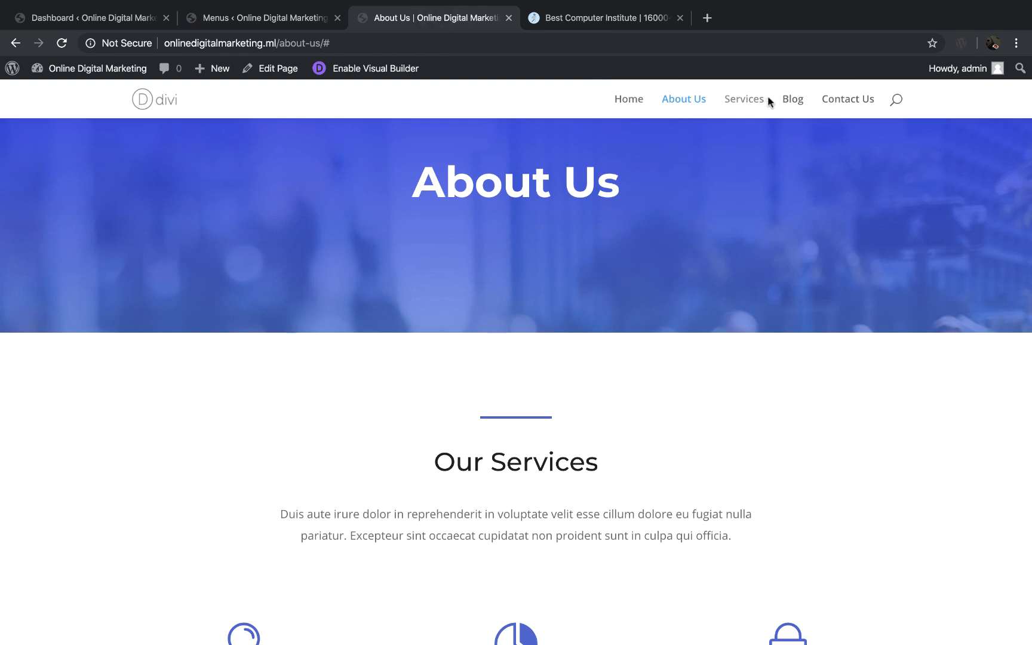
{"action": "left_click", "coordinate": [618, 100]}
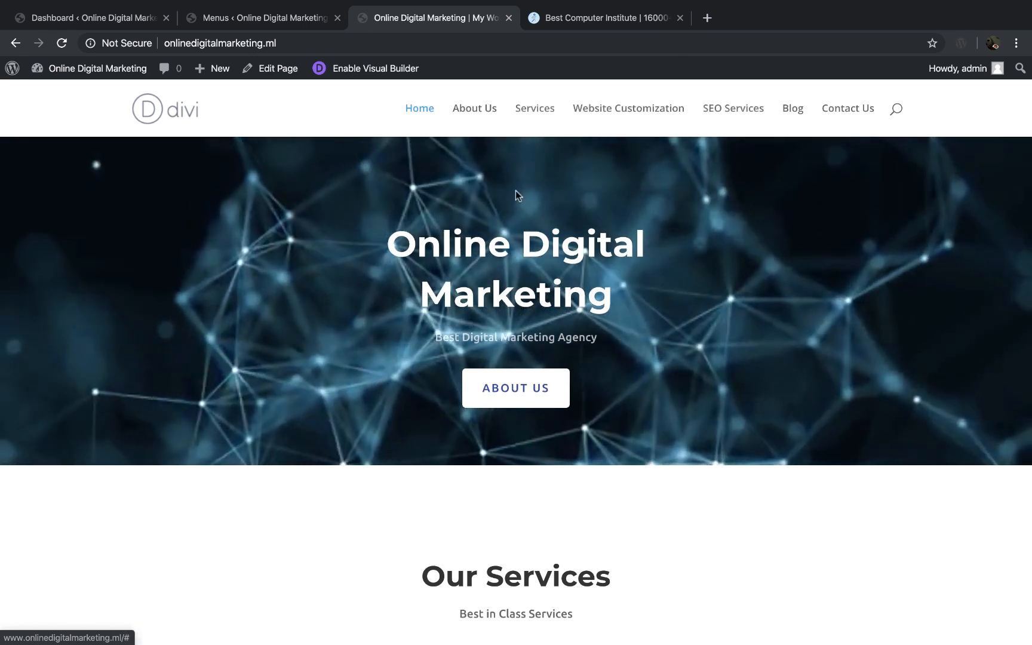
Step: Nest Website Customization and SEO Services as sub items of Services on the Menus page and save the menu
{"action": "left_click", "coordinate": [228, 19]}
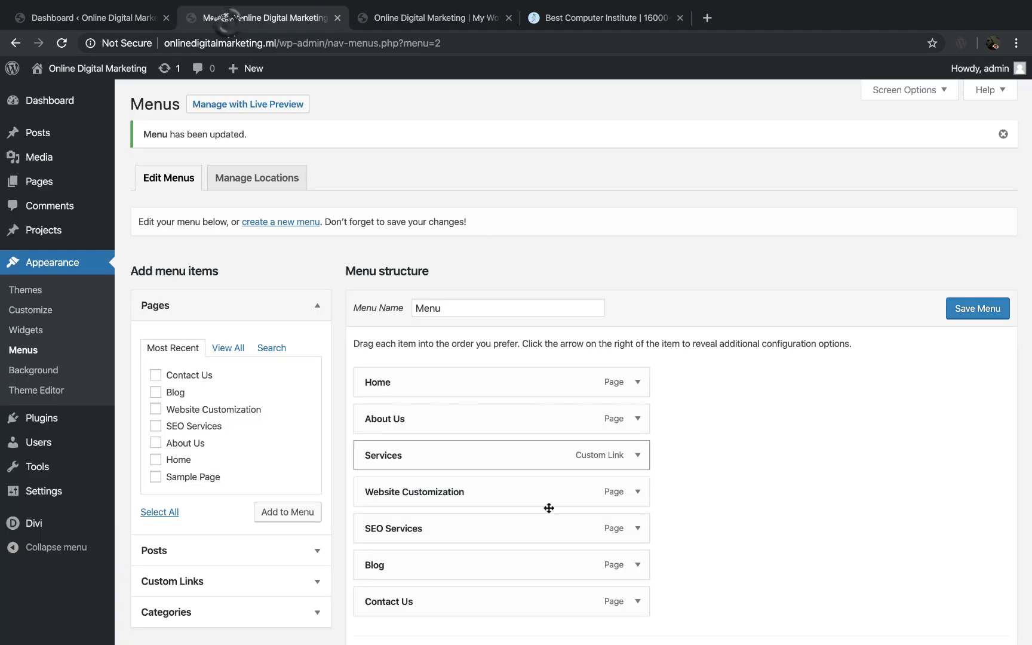
{"action": "left_click_drag", "start_coordinate": [429, 492], "coordinate": [456, 492]}
{"action": "left_click_drag", "start_coordinate": [414, 530], "coordinate": [440, 532]}
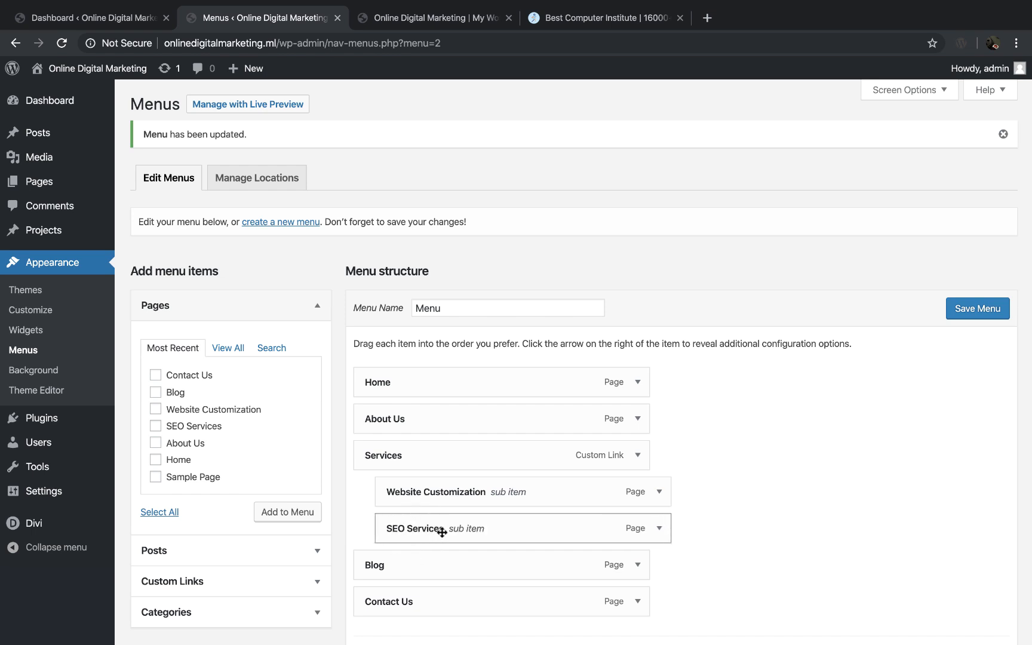
{"action": "left_click", "coordinate": [949, 309]}
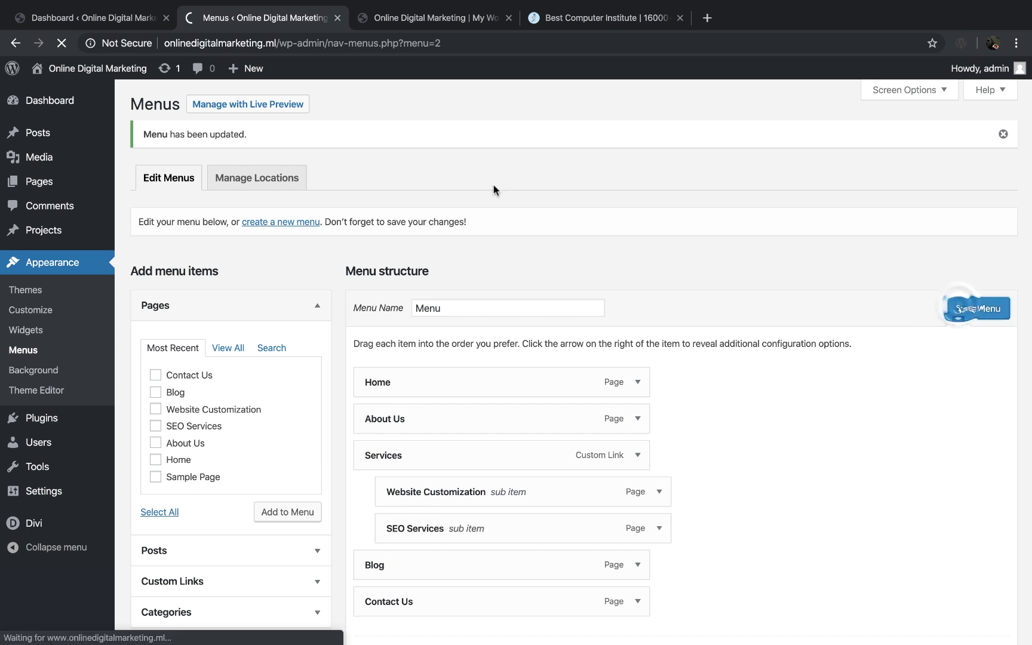
Step: Reload the live website, inspect the Services dropdown in the header, and return to the Menus page
{"action": "left_click", "coordinate": [433, 18]}
{"action": "key", "text": "super+r"}
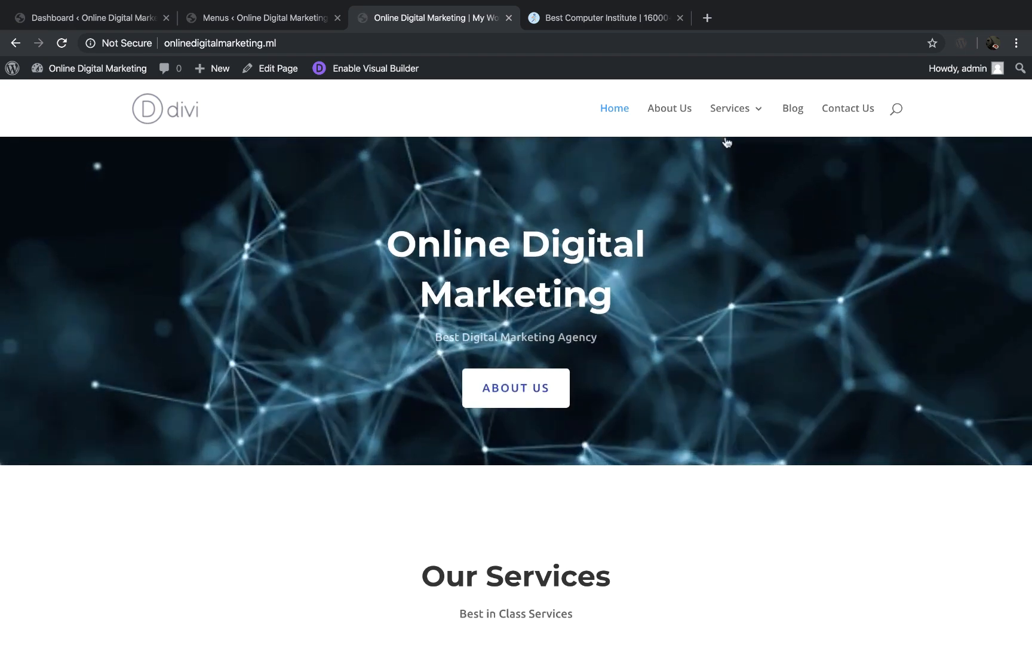
{"action": "mouse_move", "coordinate": [749, 113]}
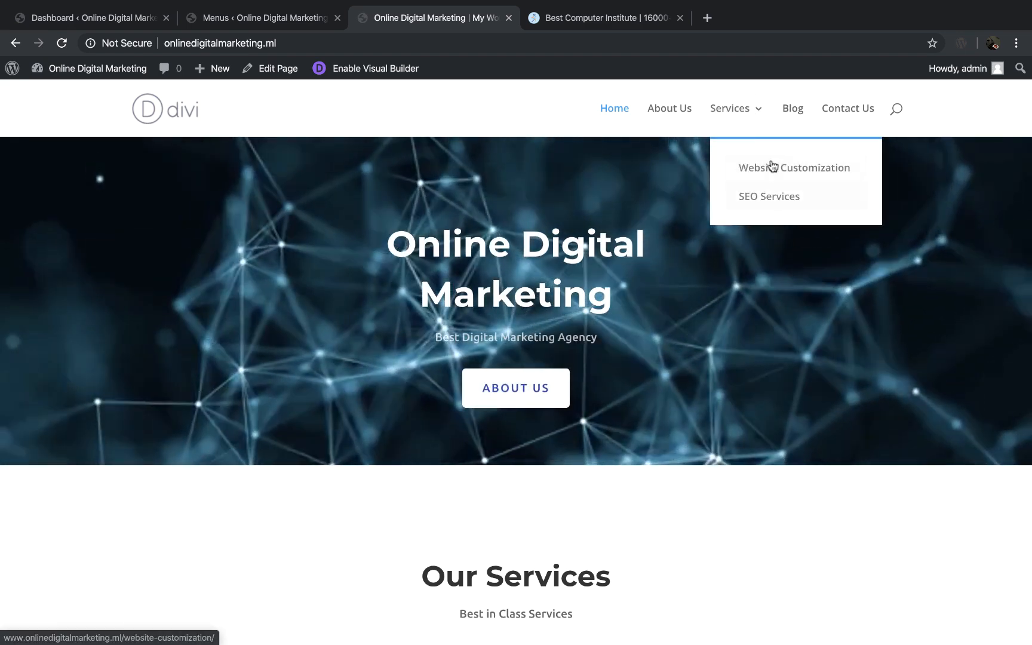
{"action": "left_click", "coordinate": [286, 19]}
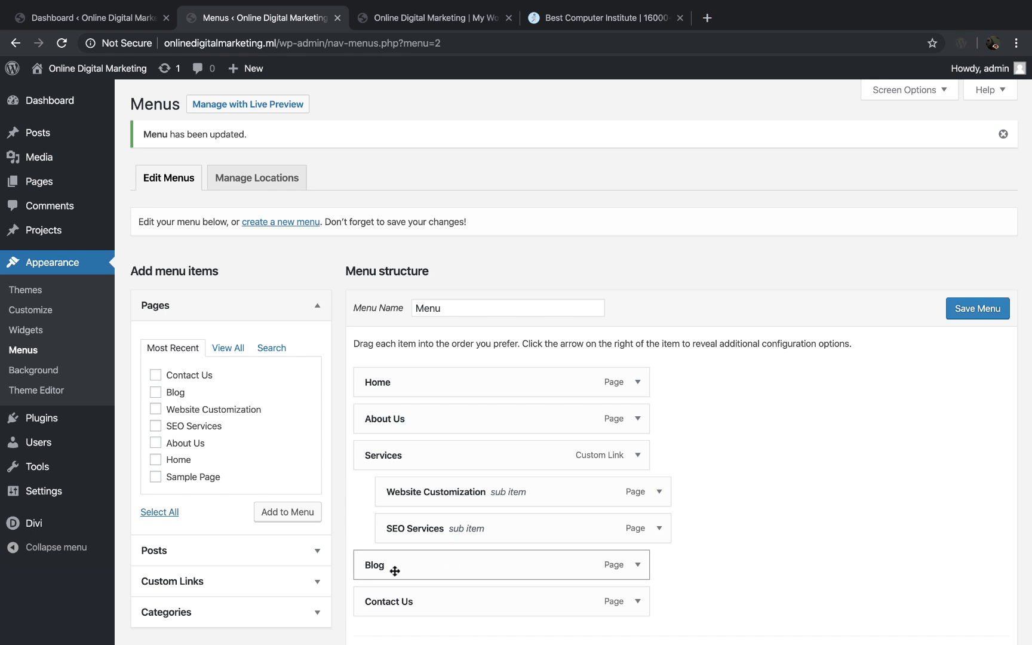
Step: Nest the Blog item one level below SEO Services, save the menu, and inspect the Services dropdown on the live site
{"action": "left_click_drag", "start_coordinate": [397, 569], "coordinate": [446, 568]}
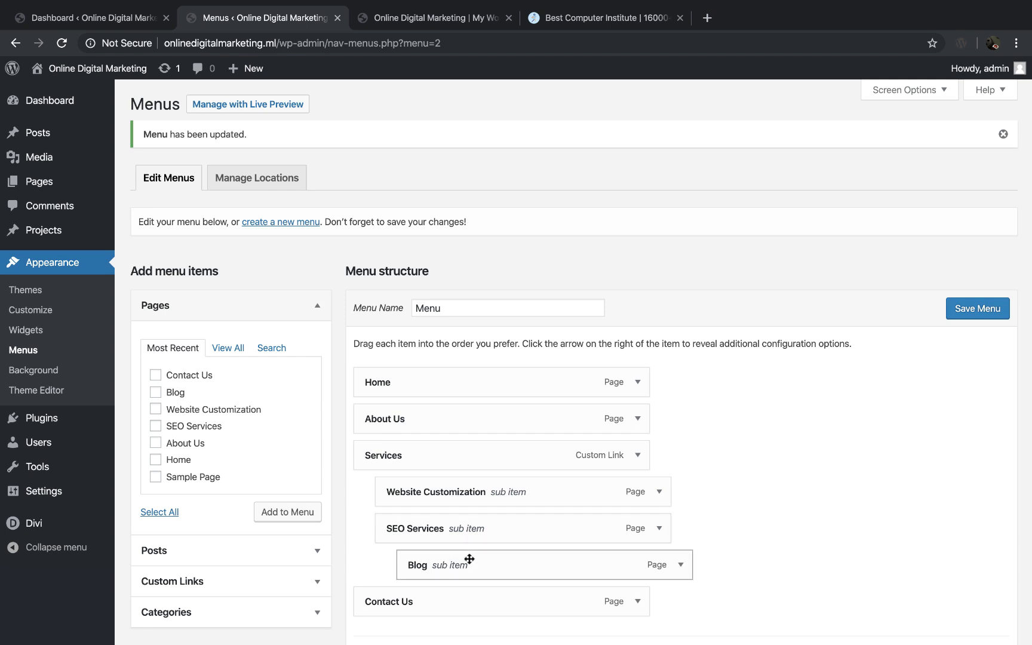
{"action": "left_click", "coordinate": [986, 308]}
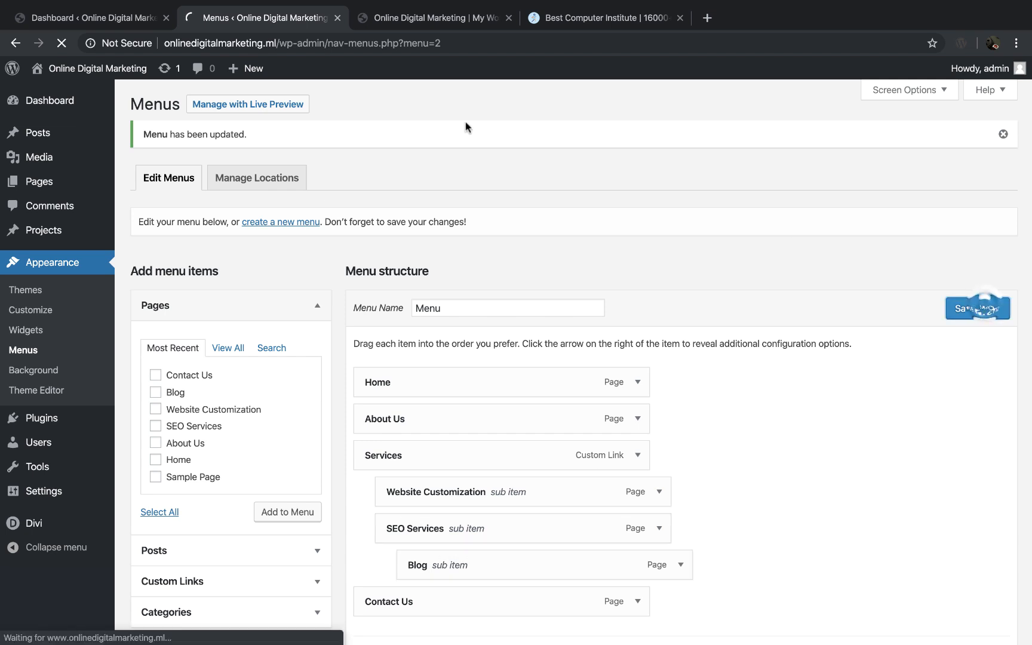
{"action": "left_click", "coordinate": [448, 19]}
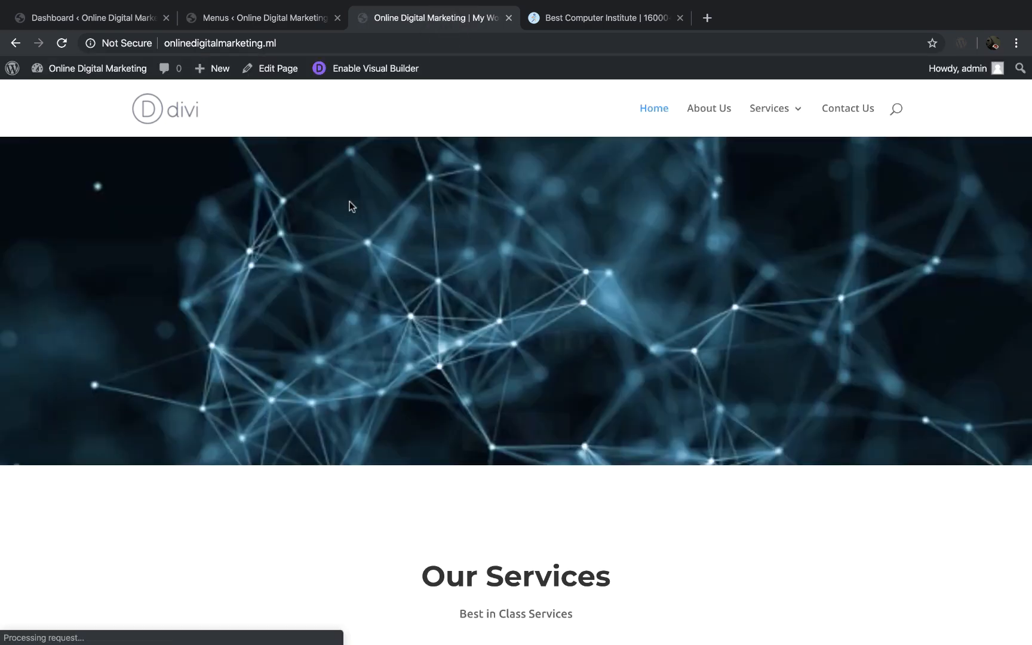
{"action": "mouse_move", "coordinate": [768, 132]}
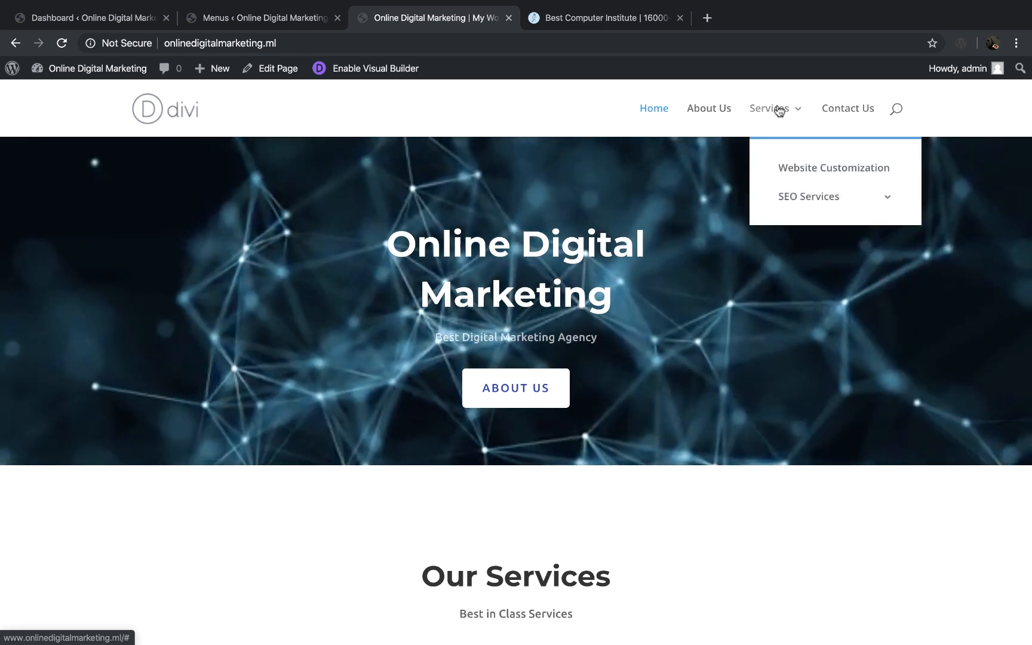
{"action": "mouse_move", "coordinate": [797, 200]}
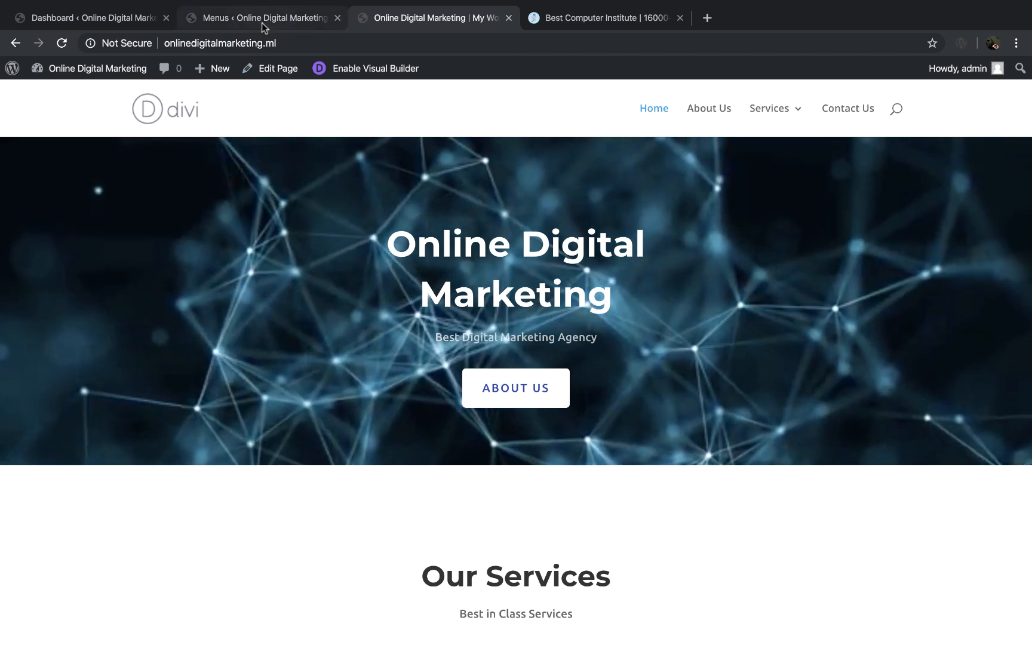
Step: Move the Blog item back to the top level of the menu, save it, and reload the live home page
{"action": "left_click", "coordinate": [261, 24]}
{"action": "scroll", "coordinate": [677, 489], "scroll_direction": "down", "scroll_amount": 2}
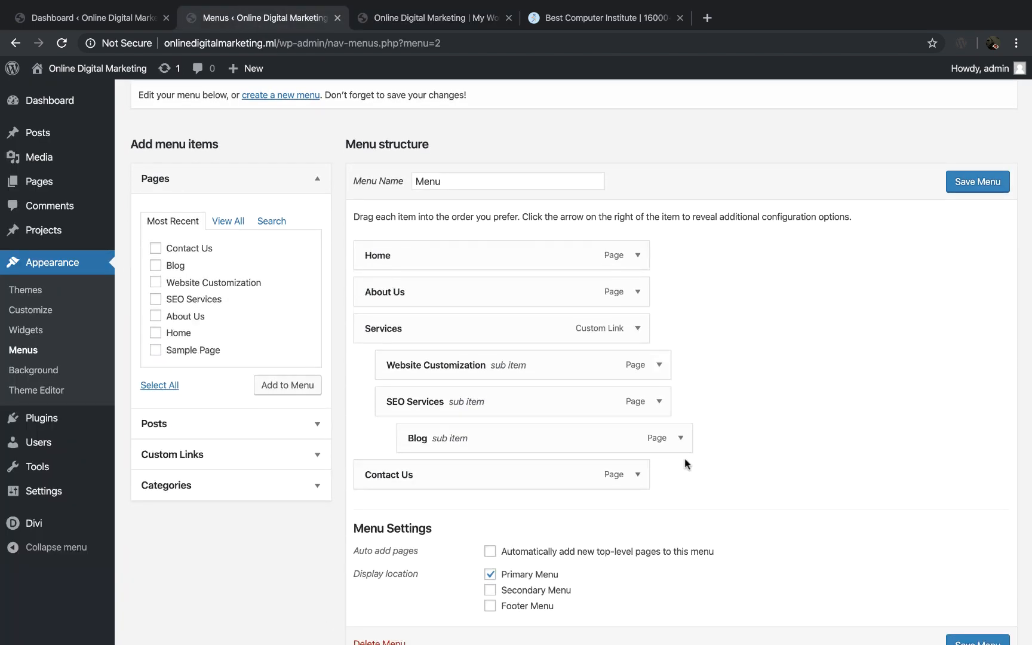
{"action": "left_click_drag", "start_coordinate": [619, 442], "coordinate": [591, 442]}
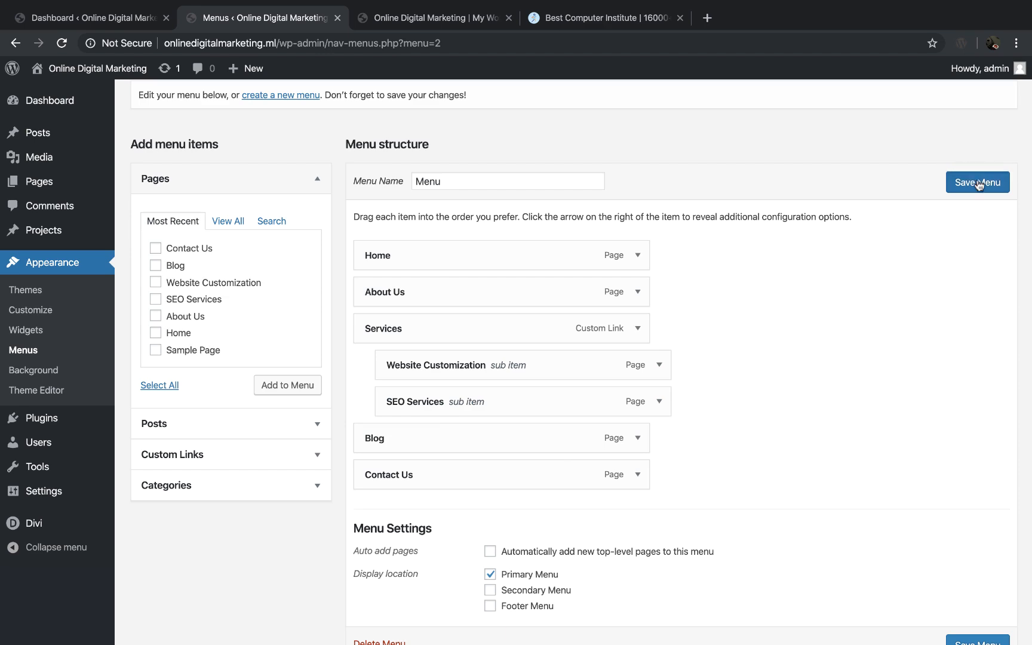
{"action": "left_click", "coordinate": [439, 23]}
{"action": "key", "text": "super+r"}
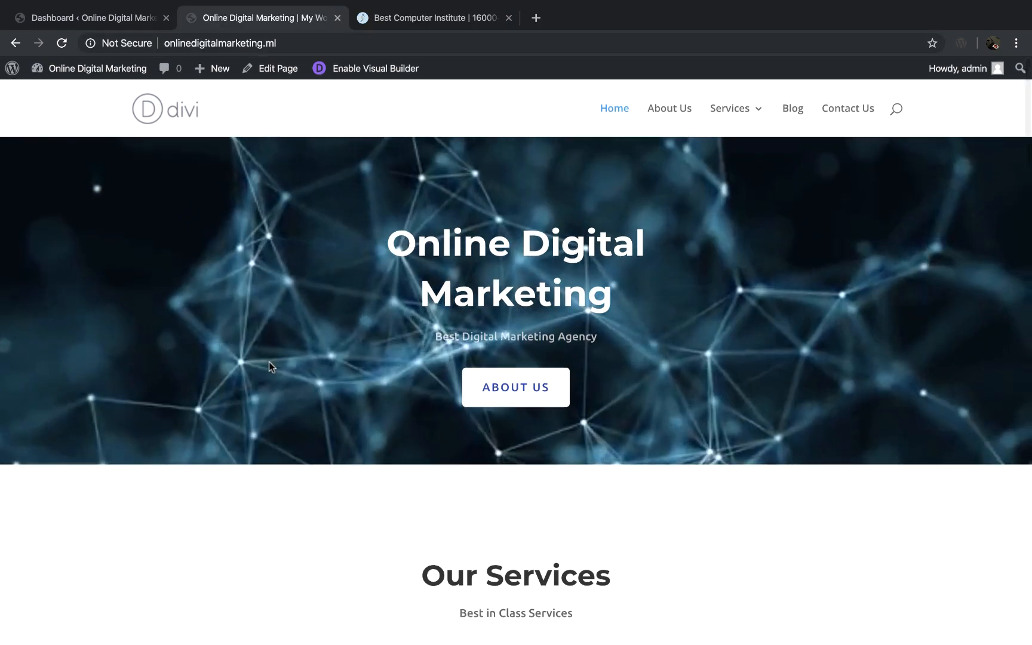
Step: Look at the live home page's footer and open the footer's Bottom Bar settings in the theme customizer
{"action": "scroll", "coordinate": [268, 362], "scroll_direction": "down", "scroll_amount": 15}
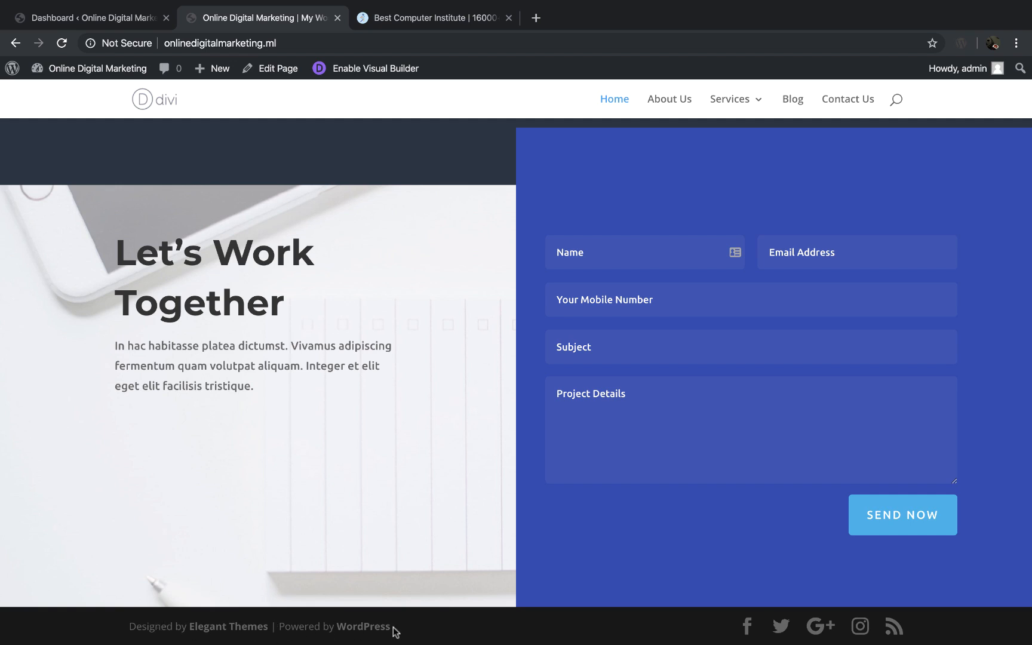
{"action": "left_click", "coordinate": [119, 24]}
{"action": "mouse_move", "coordinate": [81, 318]}
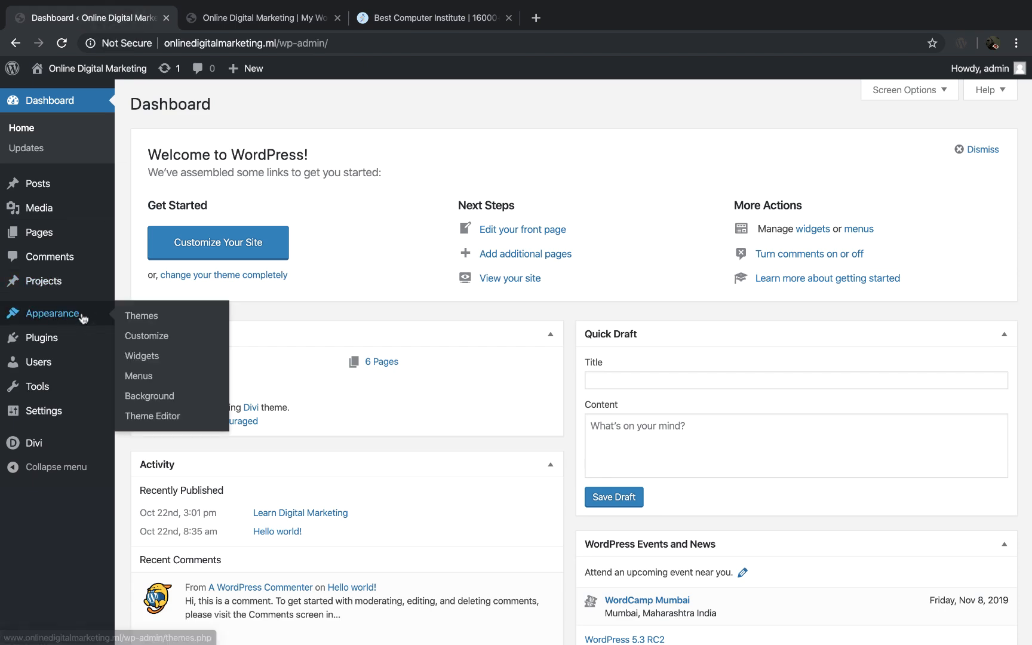
{"action": "left_click", "coordinate": [159, 339]}
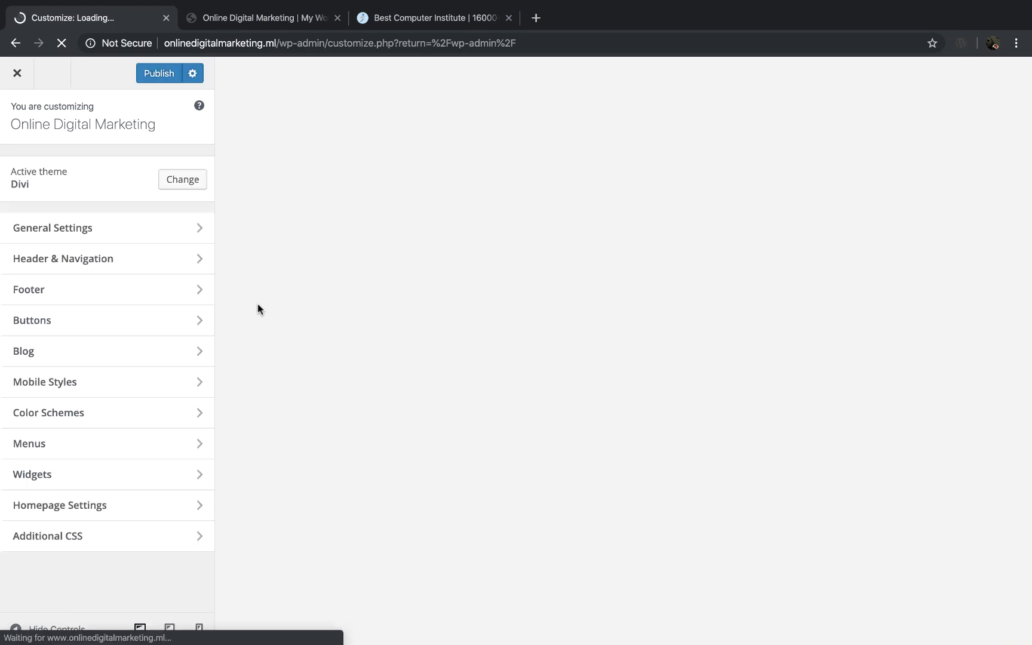
{"action": "left_click", "coordinate": [122, 293]}
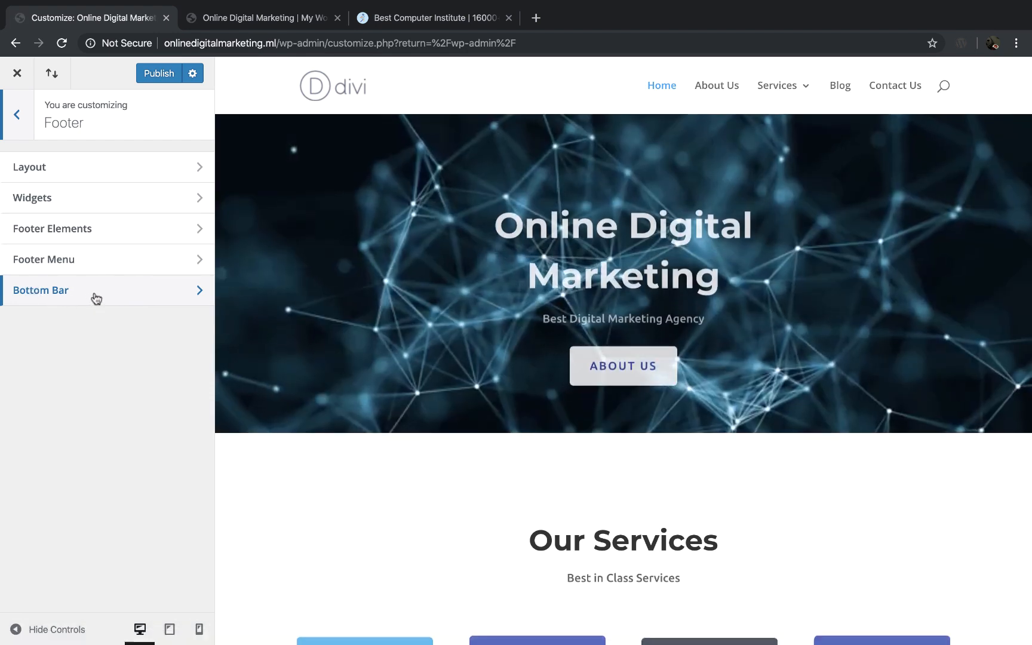
{"action": "left_click", "coordinate": [95, 297]}
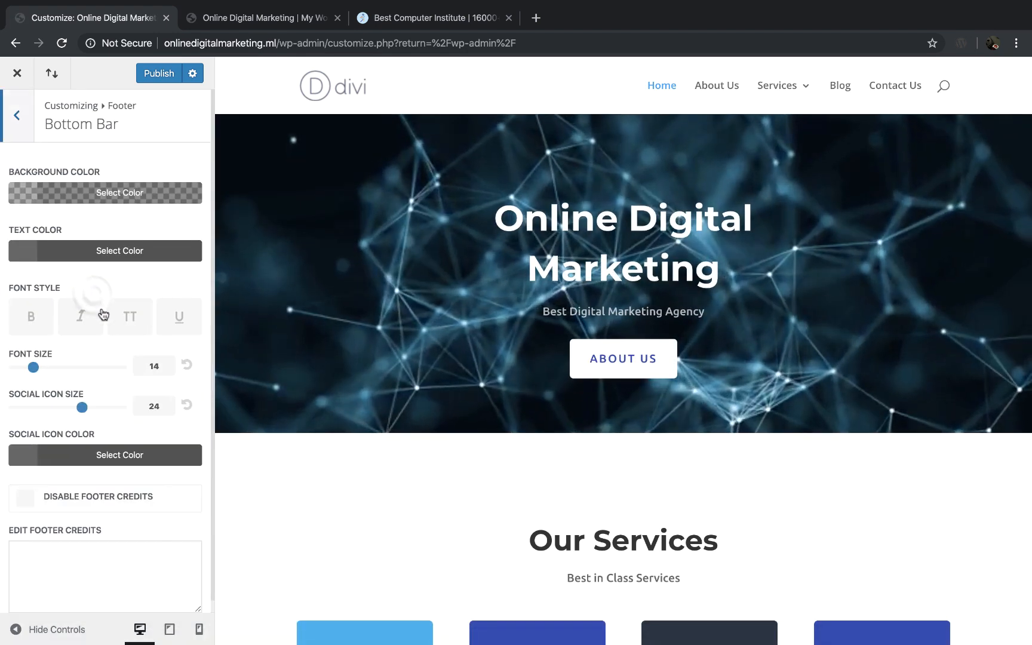
Step: Set the footer credits to "Designed By Stepping Skills. All Right Reserved", publish the change, and close the customizer
{"action": "scroll", "coordinate": [138, 491], "scroll_direction": "down", "scroll_amount": 1}
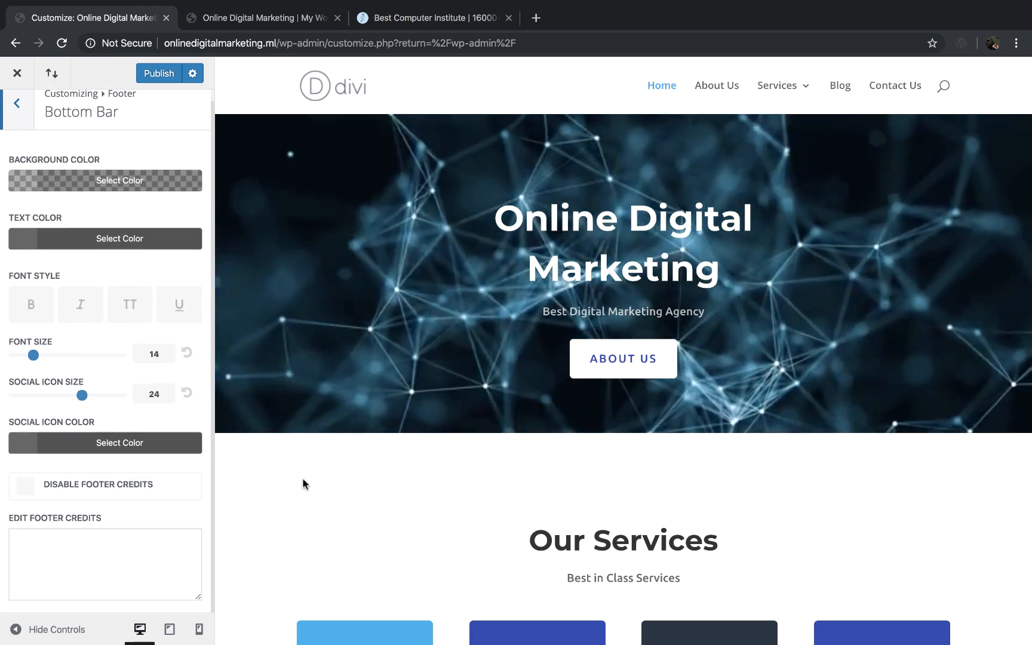
{"action": "scroll", "coordinate": [303, 478], "scroll_direction": "down", "scroll_amount": 15}
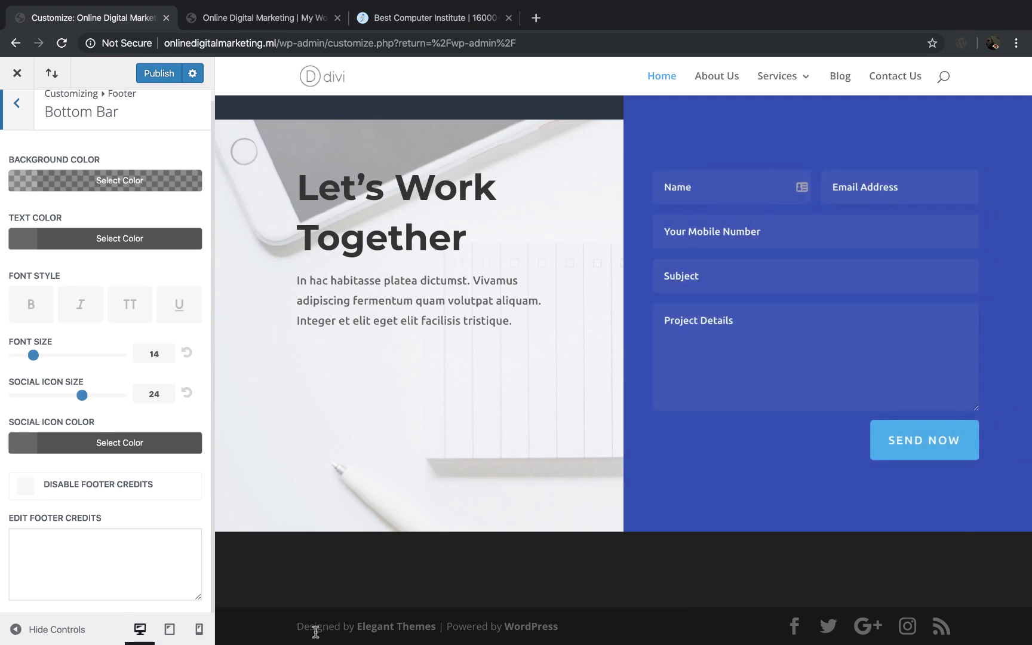
{"action": "left_click", "coordinate": [98, 530]}
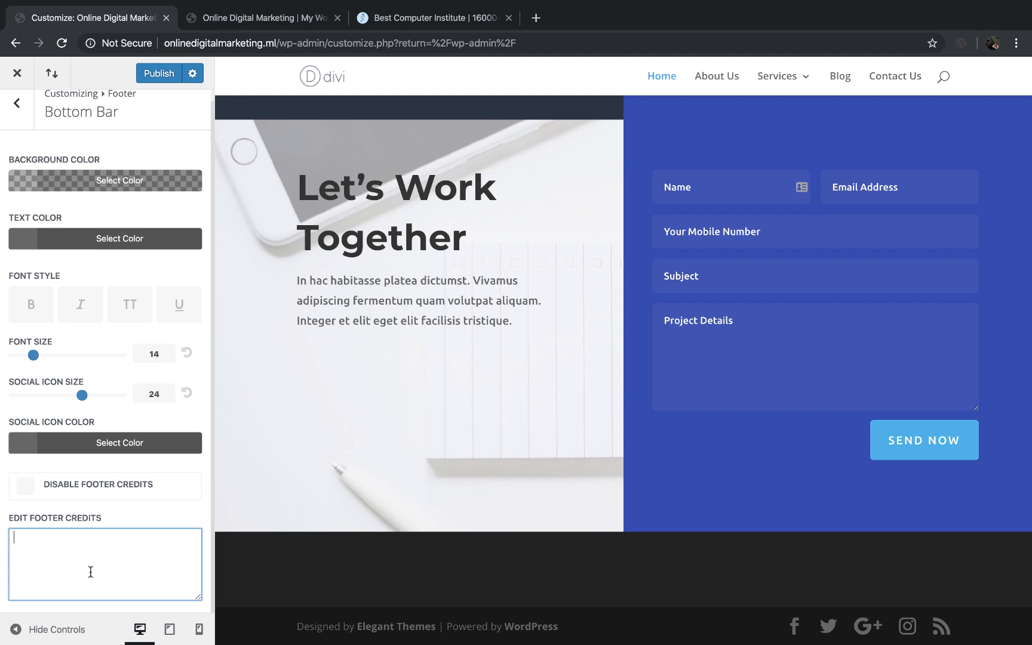
{"action": "type", "text": "D"}
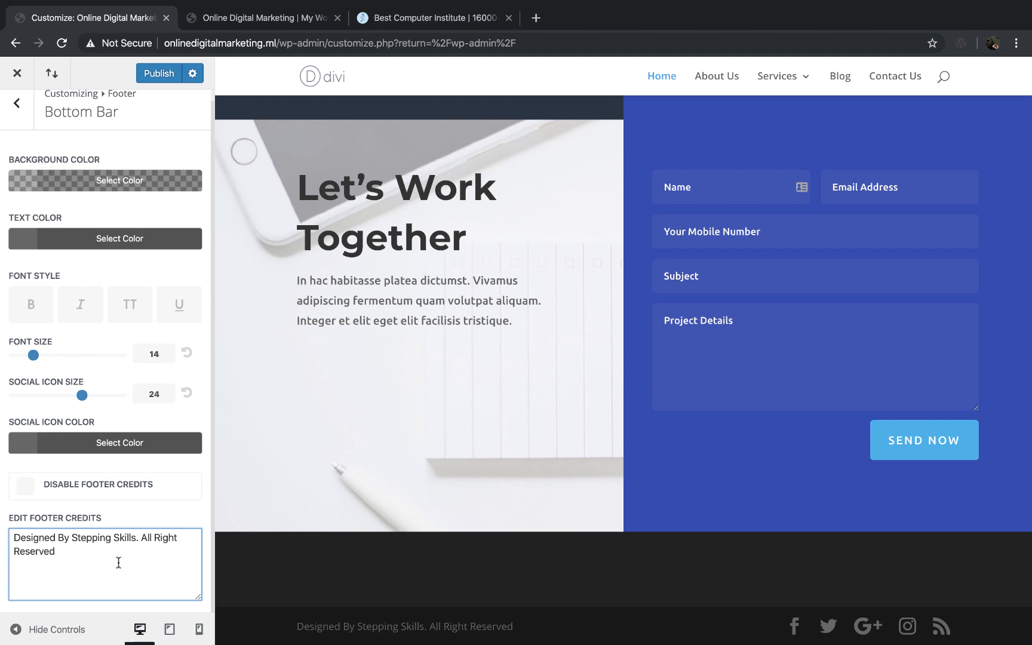
{"action": "scroll", "coordinate": [117, 562], "scroll_direction": "up", "scroll_amount": 1}
{"action": "left_click", "coordinate": [167, 74]}
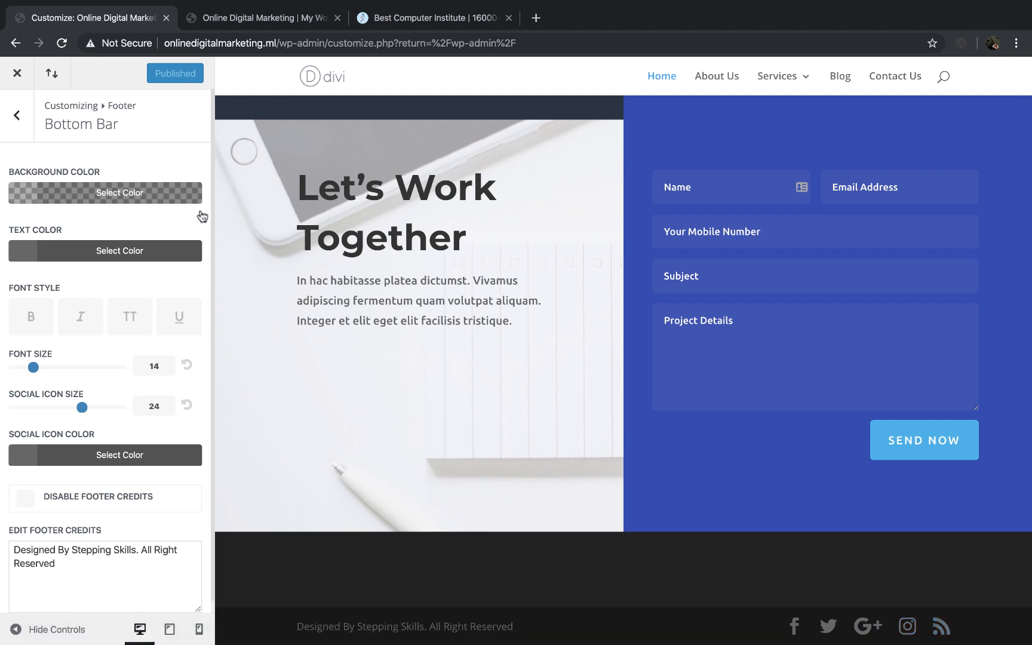
{"action": "left_click", "coordinate": [17, 116]}
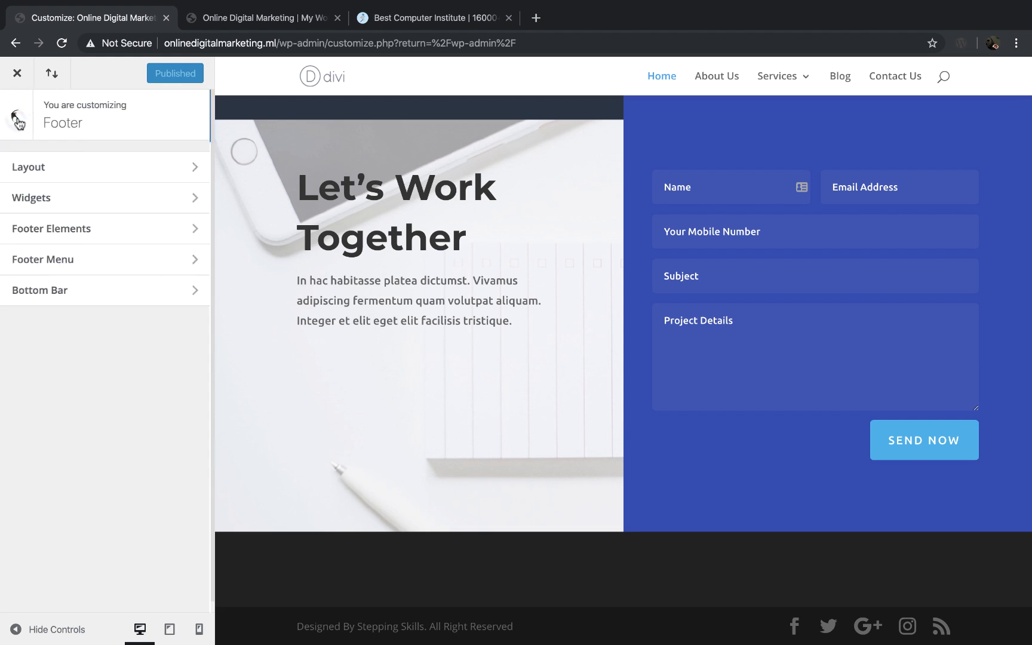
{"action": "left_click", "coordinate": [17, 74]}
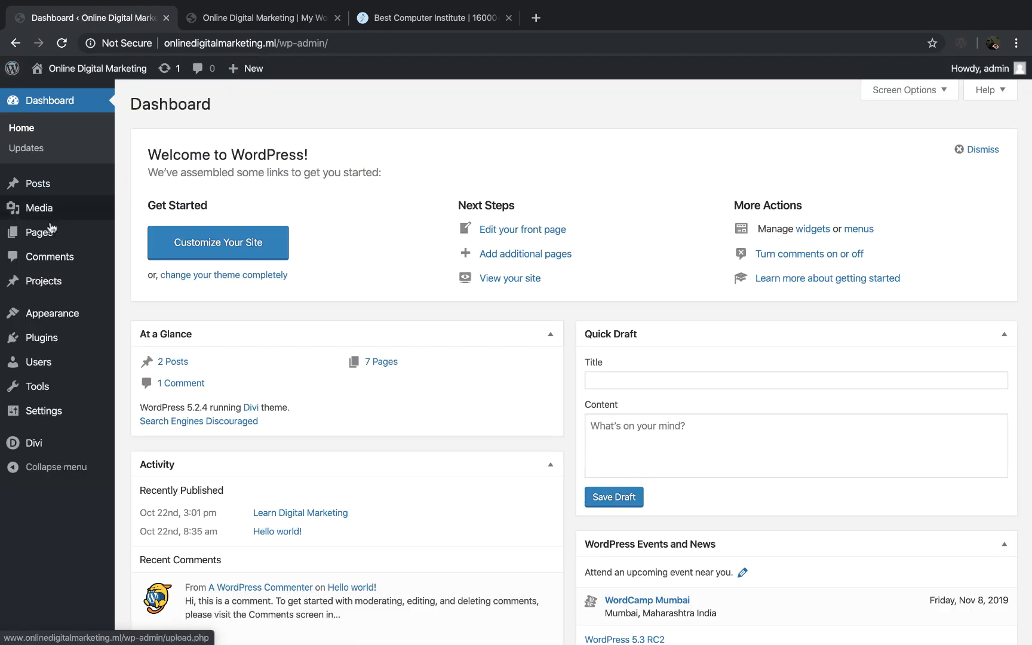
Step: Disable the RSS and Google+ icons in the Divi Theme Options and save the changes
{"action": "mouse_move", "coordinate": [54, 445]}
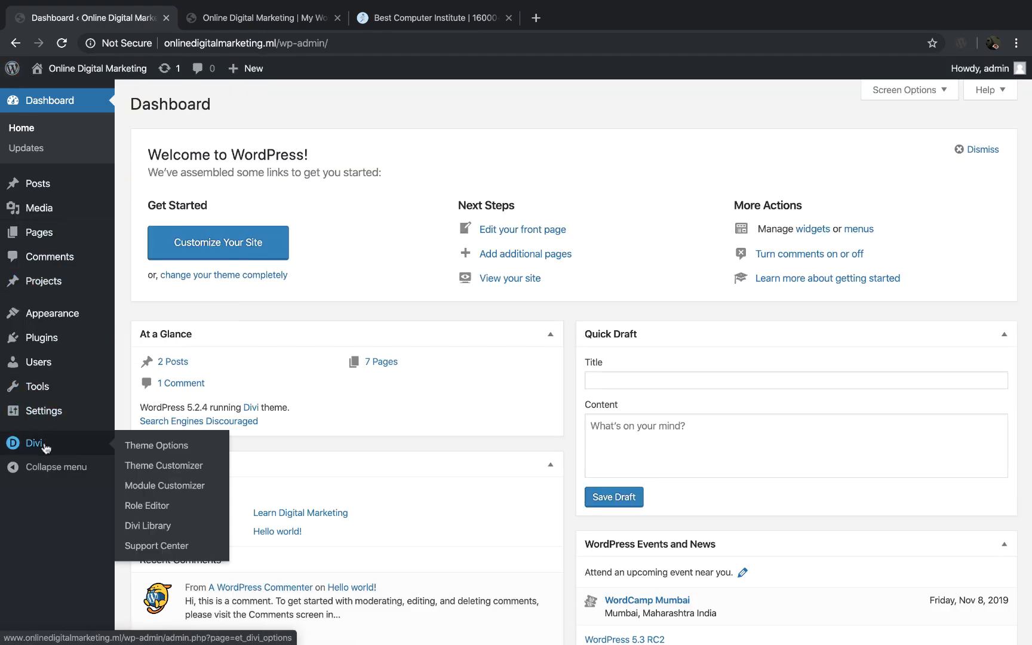
{"action": "left_click", "coordinate": [171, 446]}
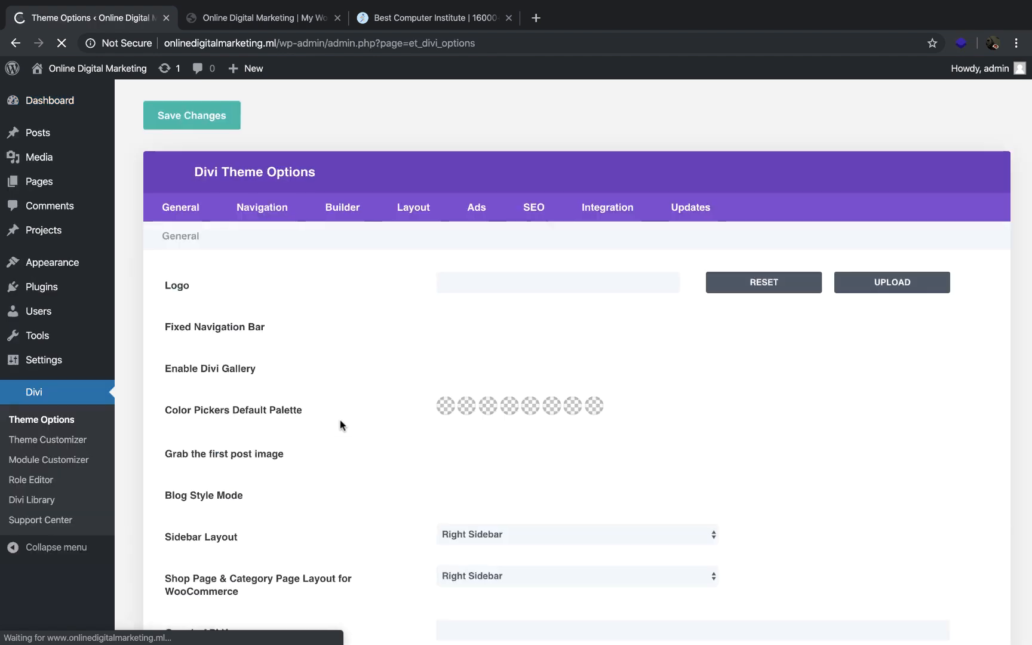
{"action": "scroll", "coordinate": [340, 420], "scroll_direction": "down", "scroll_amount": 4}
{"action": "scroll", "coordinate": [339, 420], "scroll_direction": "down", "scroll_amount": 6}
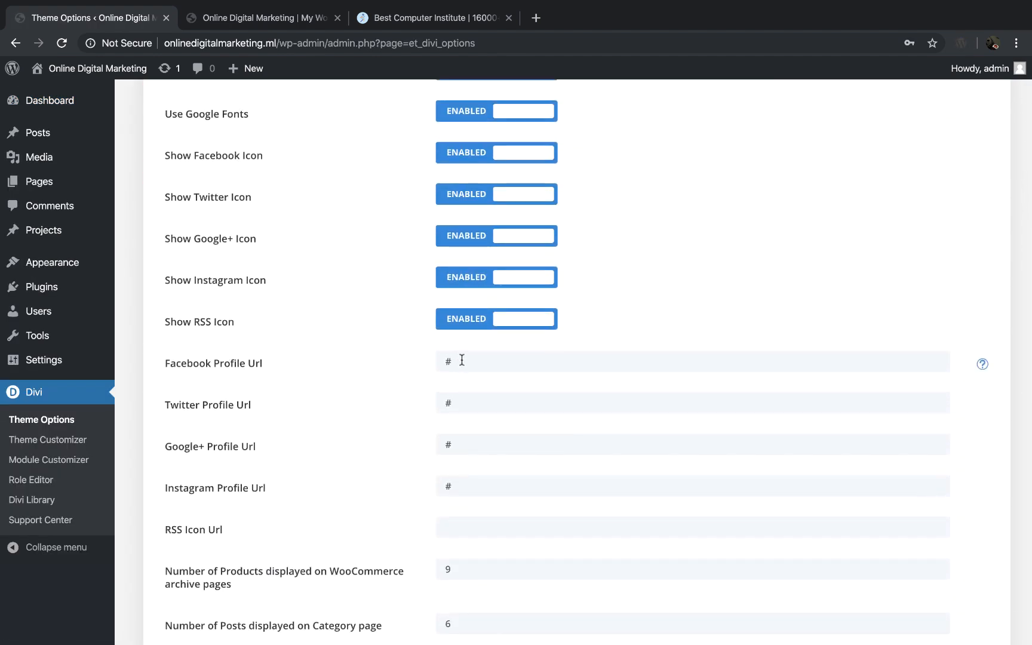
{"action": "left_click_drag", "start_coordinate": [461, 361], "coordinate": [444, 361]}
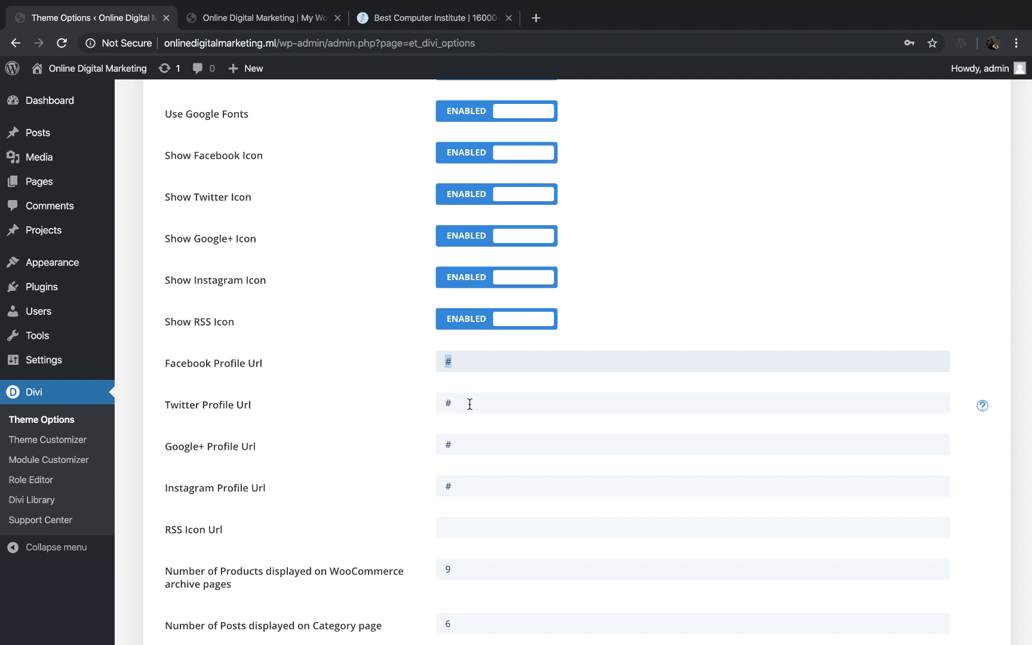
{"action": "scroll", "coordinate": [354, 392], "scroll_direction": "up", "scroll_amount": 2}
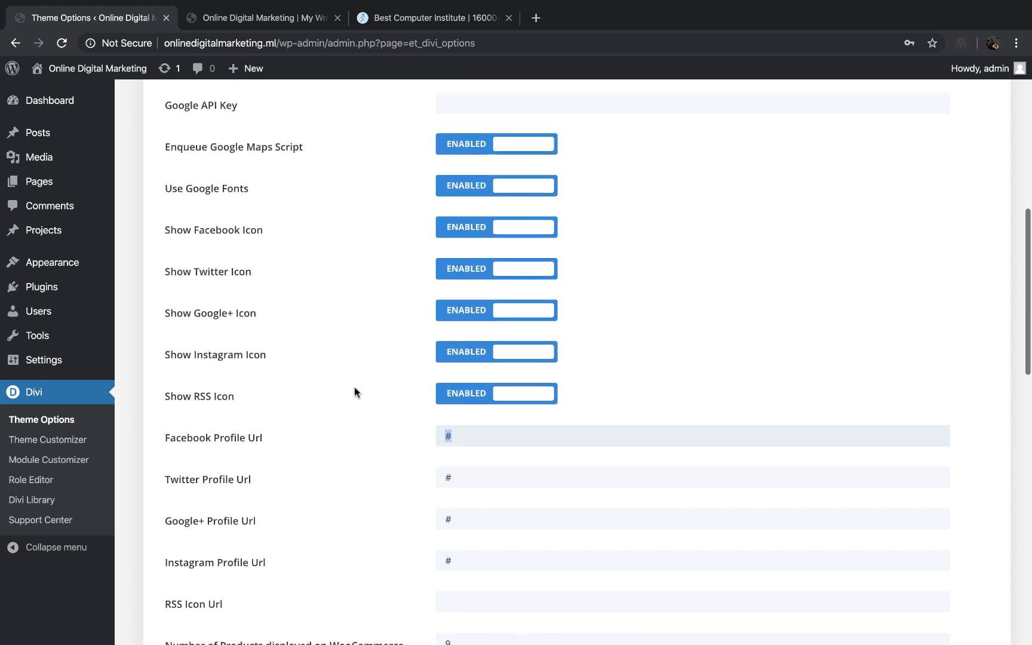
{"action": "left_click", "coordinate": [473, 396]}
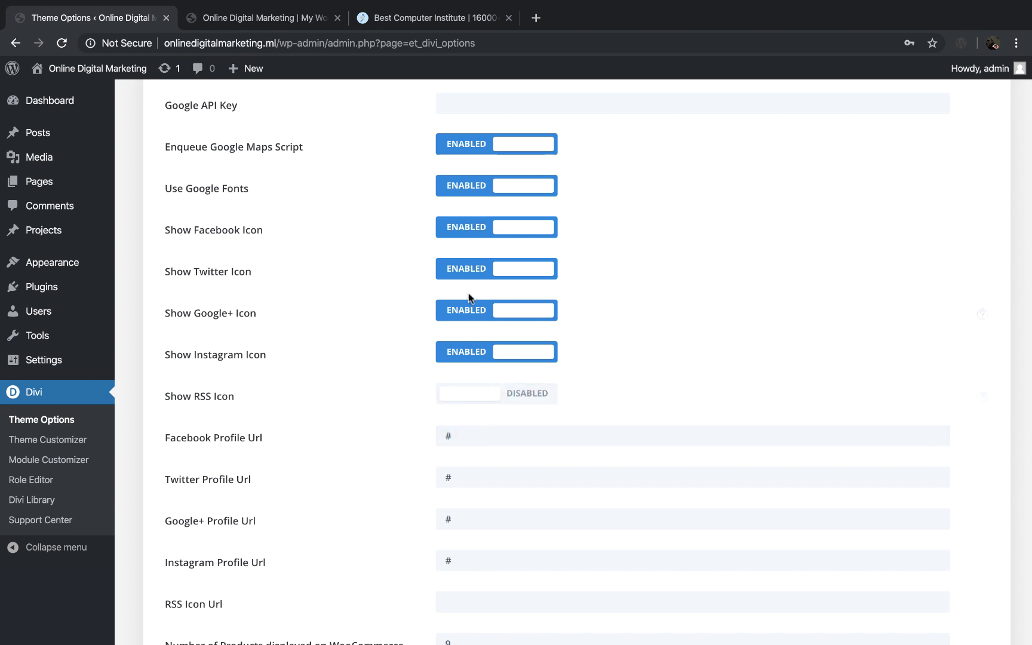
{"action": "left_click", "coordinate": [471, 313]}
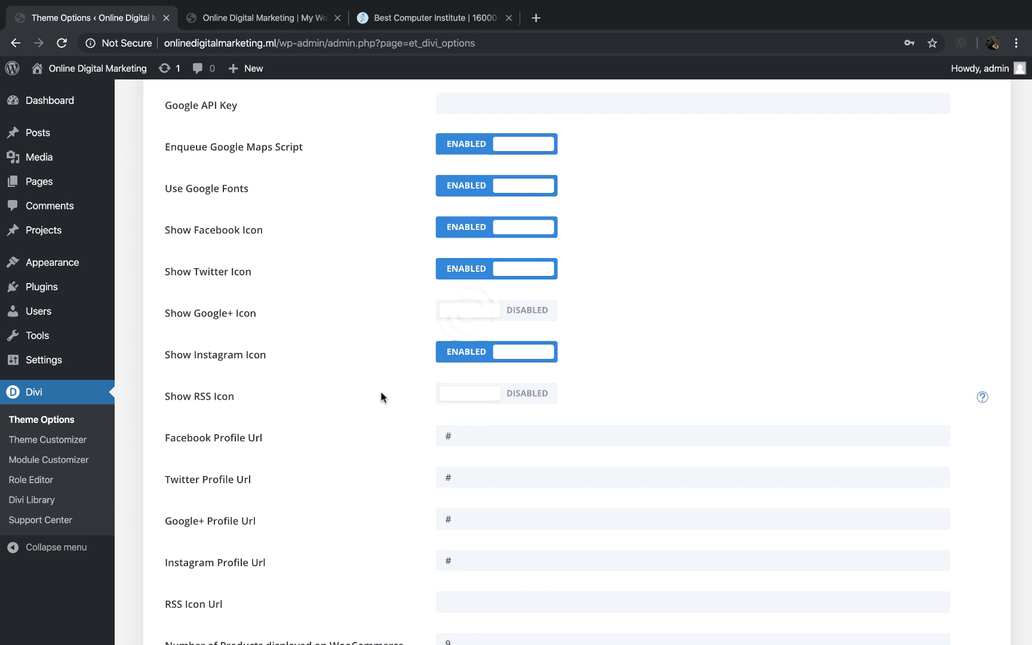
{"action": "scroll", "coordinate": [380, 396], "scroll_direction": "down", "scroll_amount": 15}
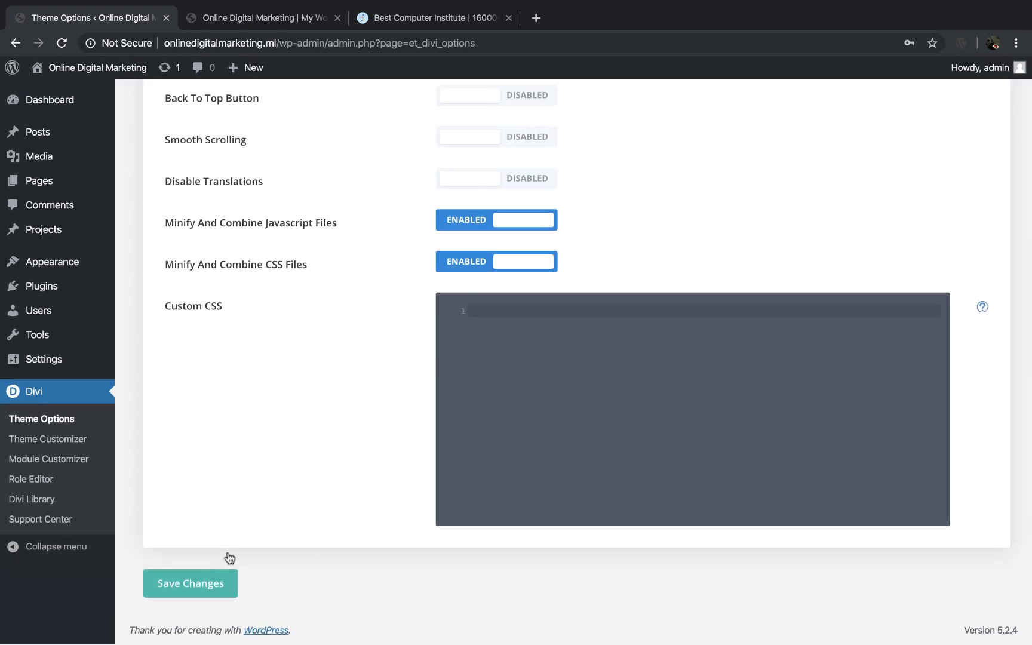
{"action": "left_click", "coordinate": [203, 580]}
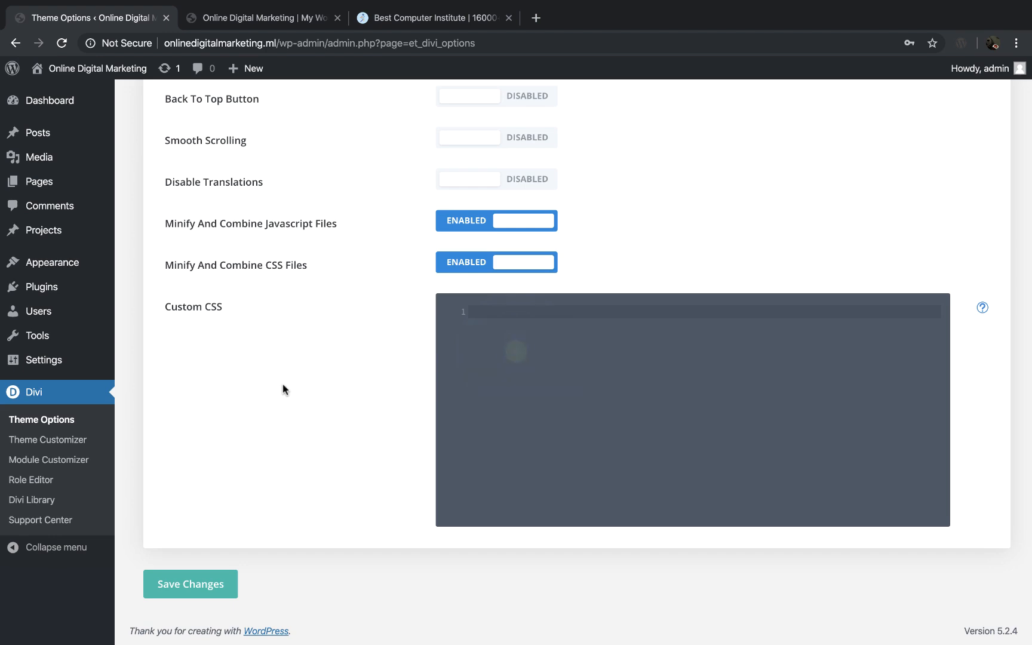
Step: Reload the live home page and check the footer credits and social icons
{"action": "left_click", "coordinate": [285, 24]}
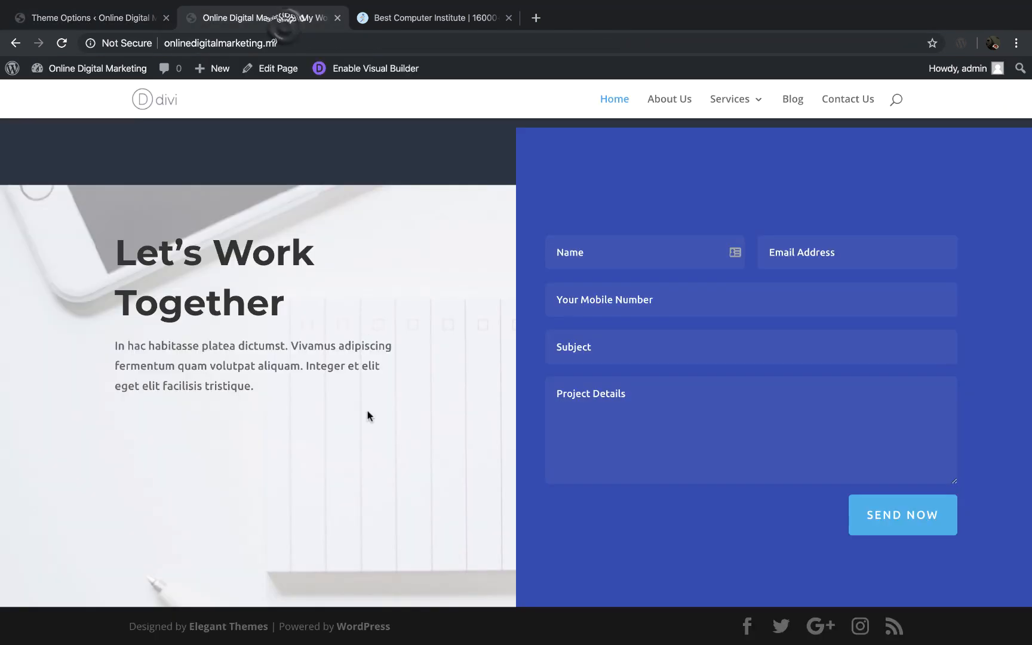
{"action": "key", "text": "super+r"}
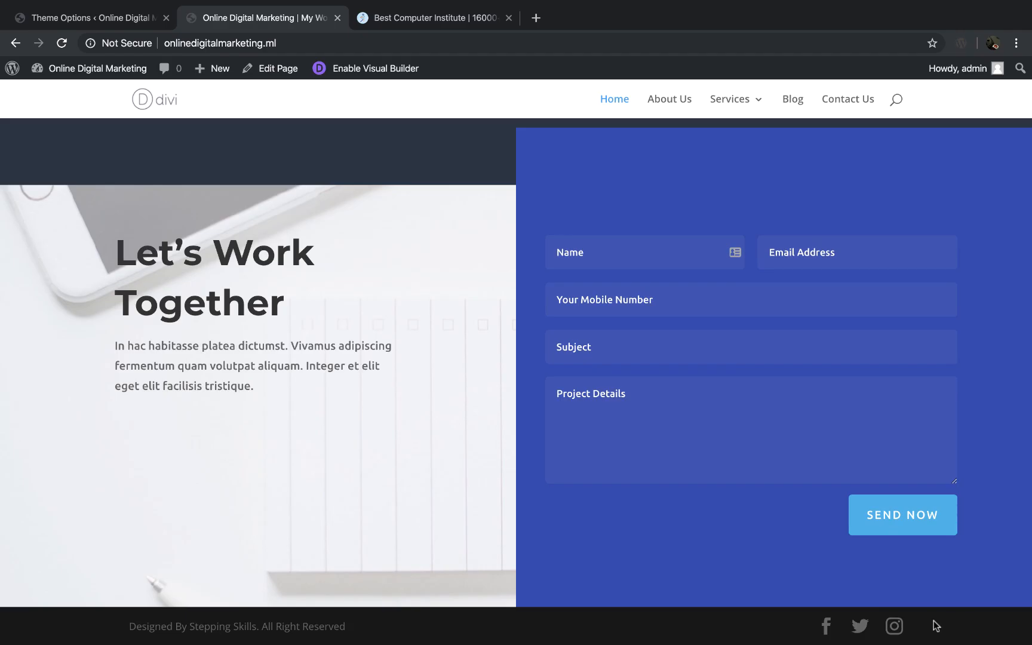
{"action": "scroll", "coordinate": [501, 393], "scroll_direction": "up", "scroll_amount": 20}
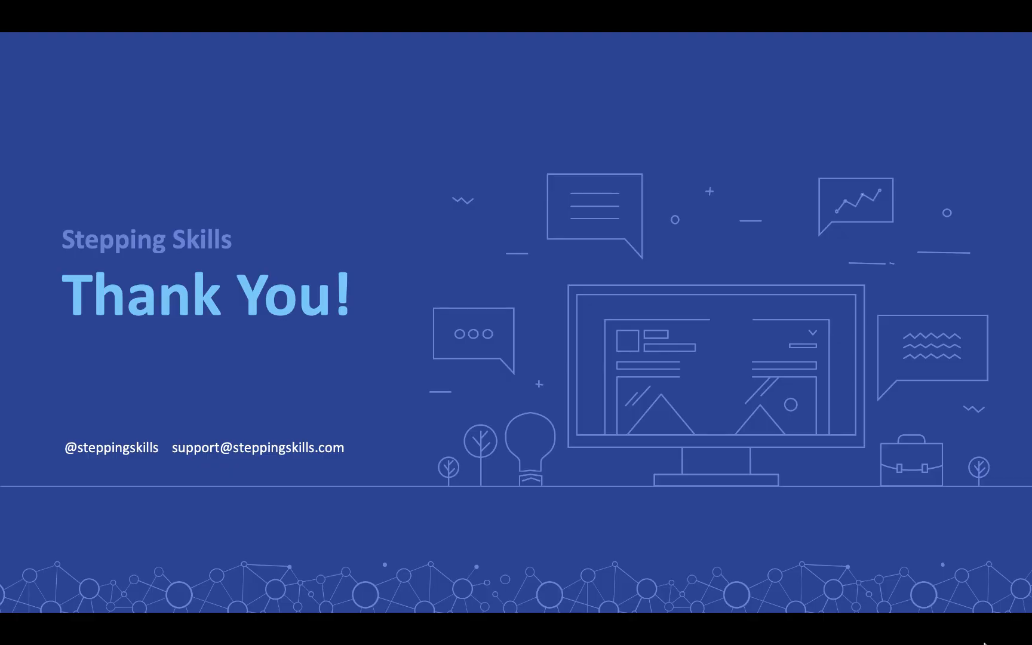